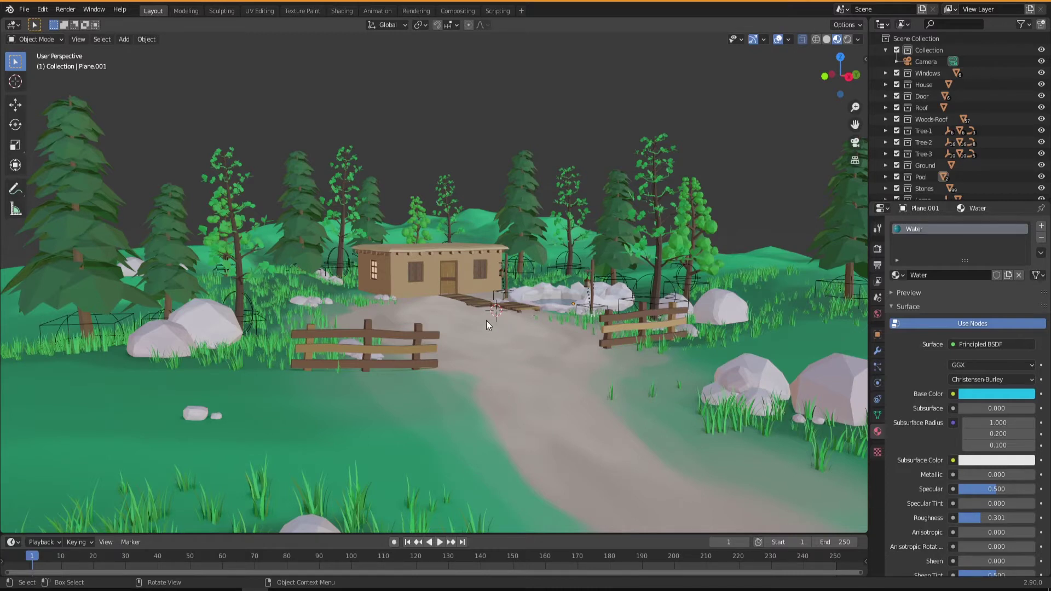
pyautogui.click(865, 59)
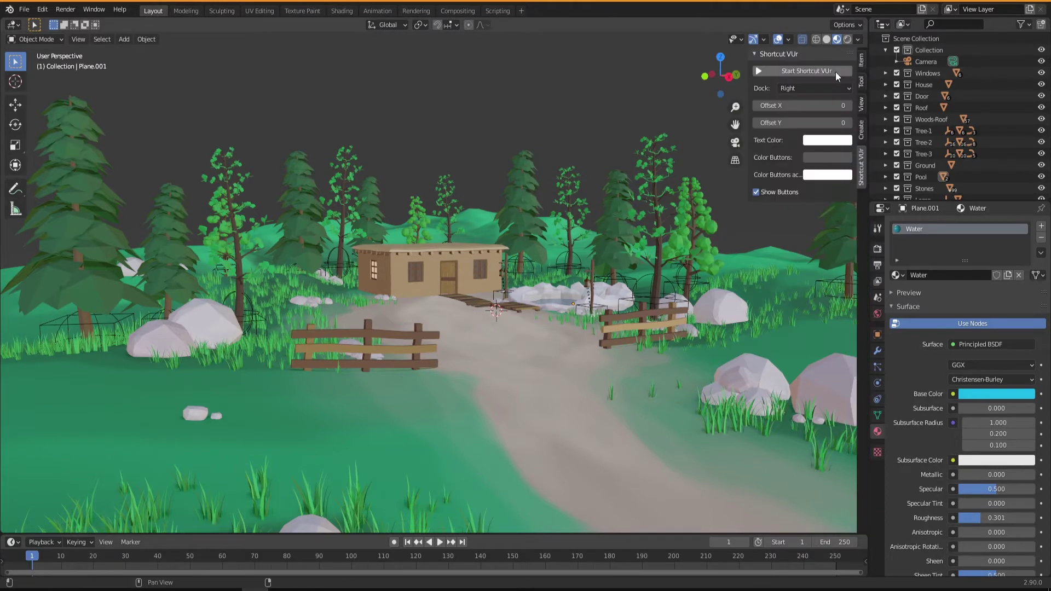
pyautogui.press('n')
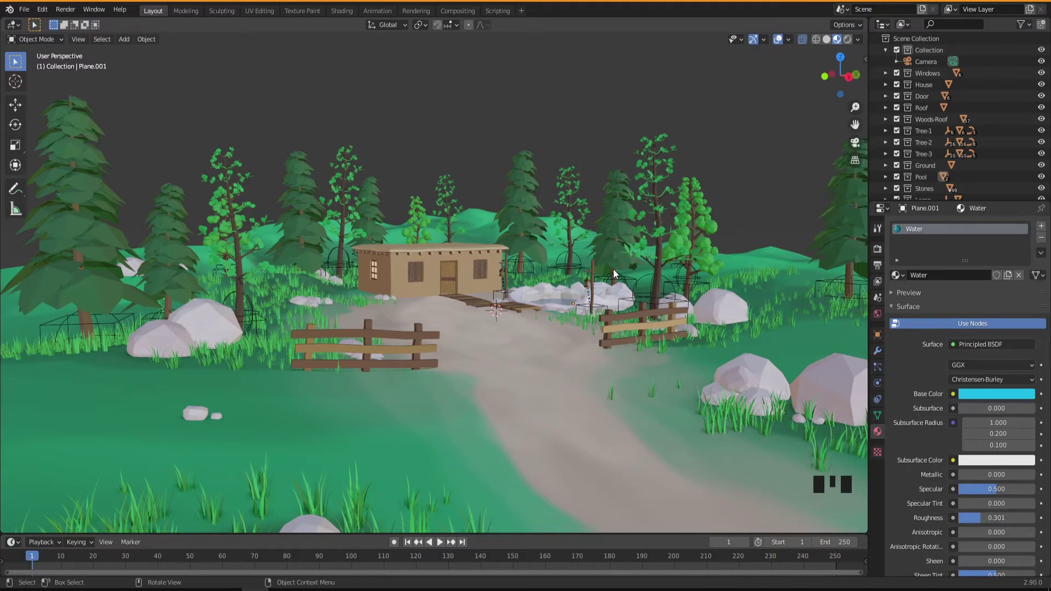
# Try the Scene World lighting in the material preview shading, and switch it off again
pyautogui.click(857, 40)
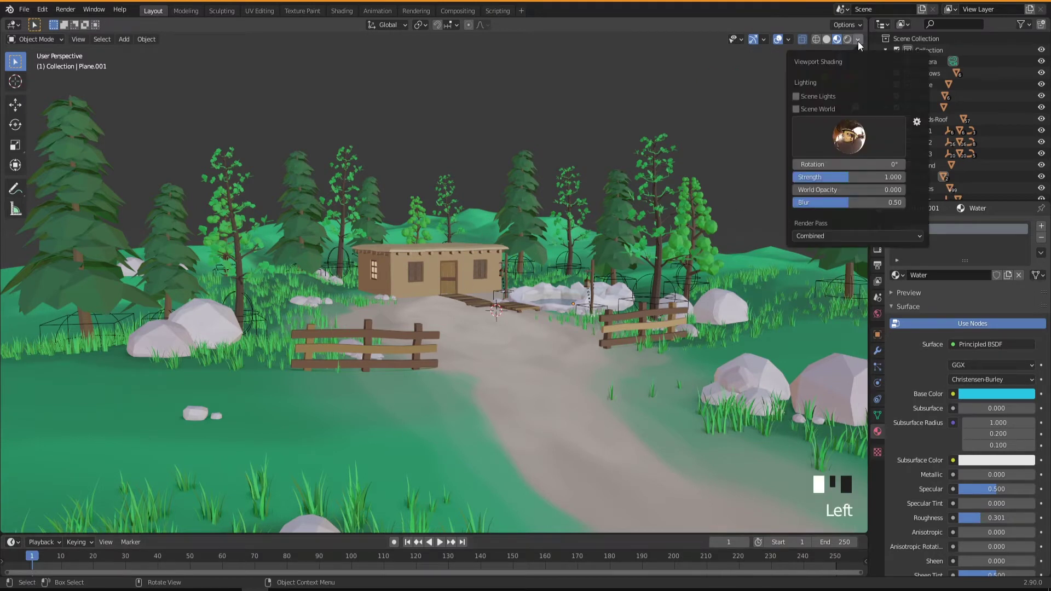
pyautogui.click(796, 109)
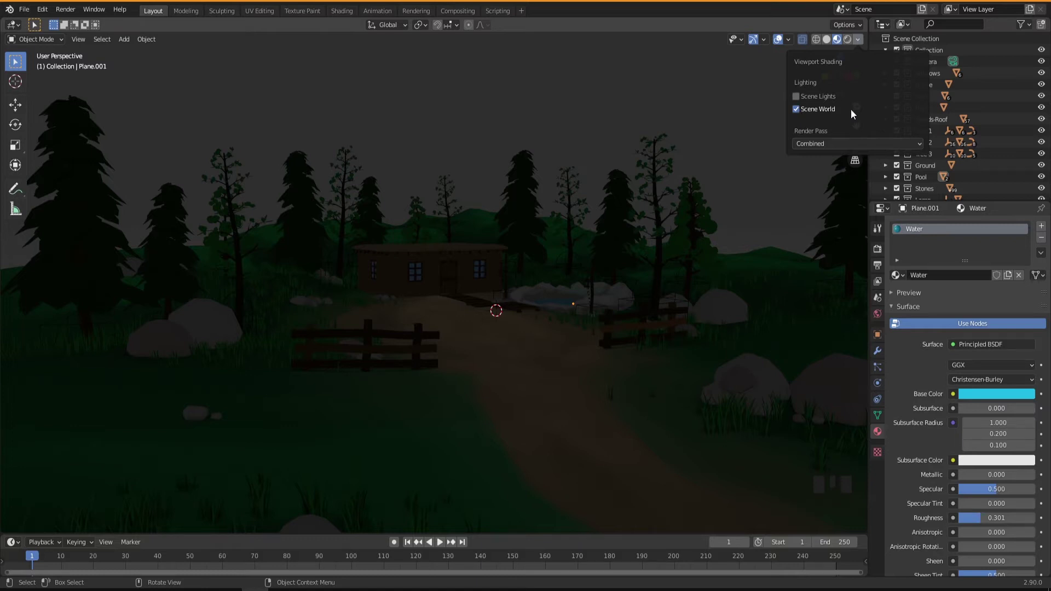
pyautogui.click(797, 110)
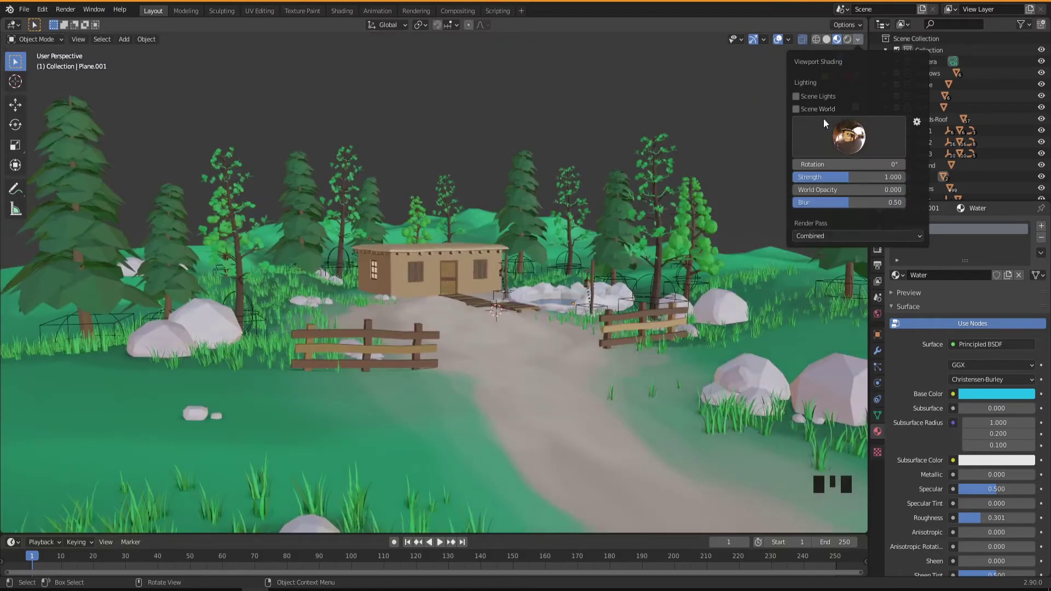
# Try different studio environment lights for the material preview and return to the original one
pyautogui.click(848, 137)
pyautogui.click(758, 174)
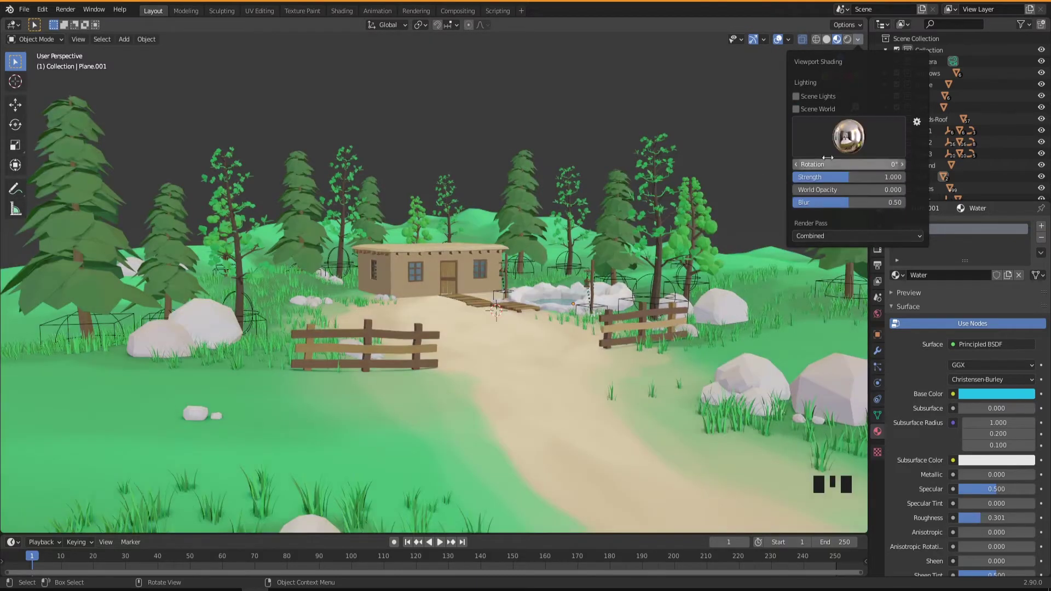
pyautogui.click(848, 140)
pyautogui.click(722, 175)
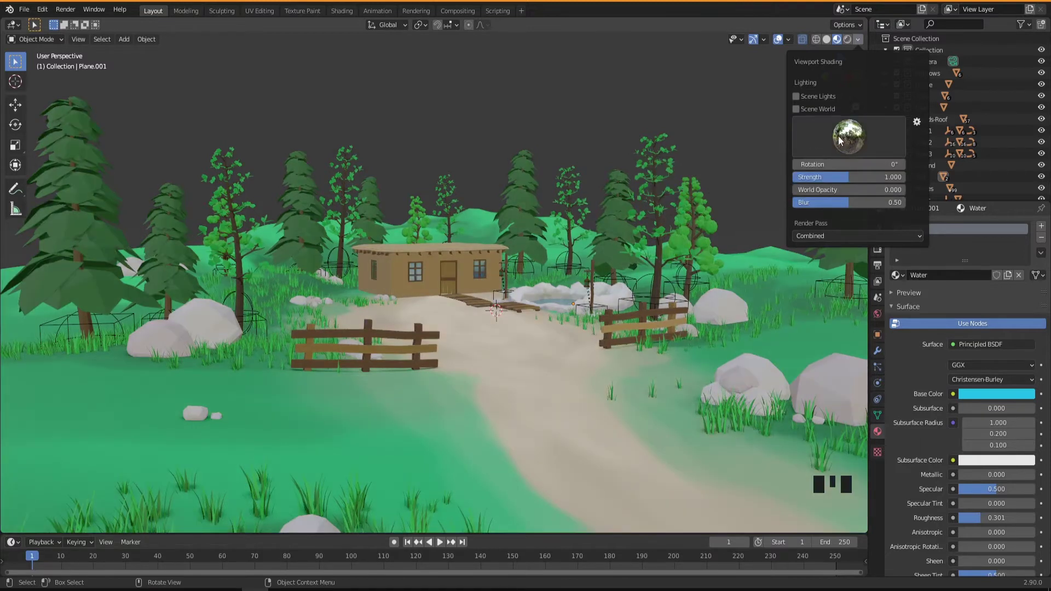
pyautogui.click(848, 137)
pyautogui.click(690, 177)
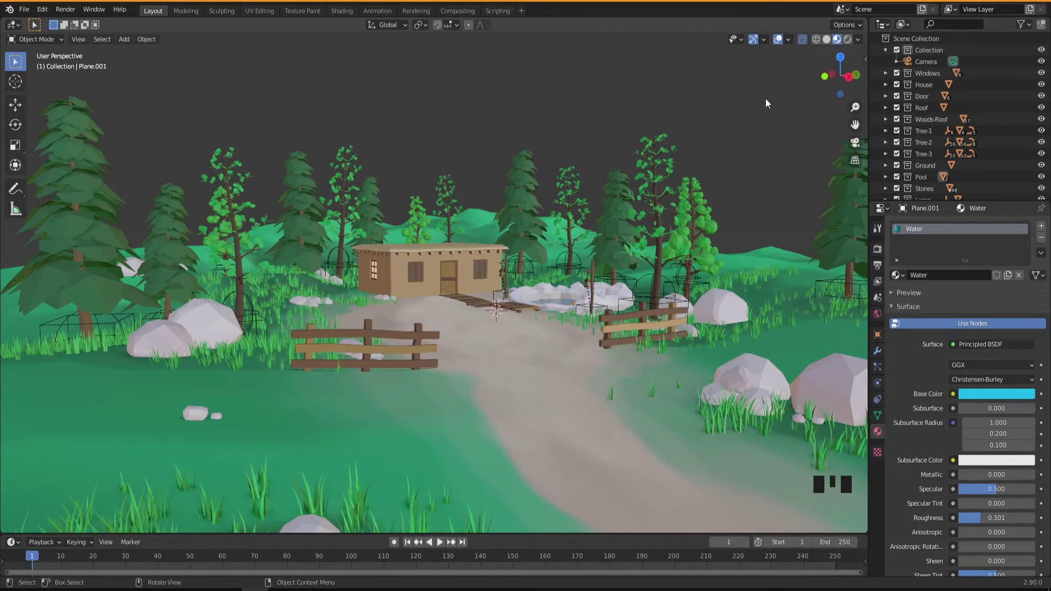
# Switch the viewport to rendered shading, render a test image and close the render window
pyautogui.click(847, 39)
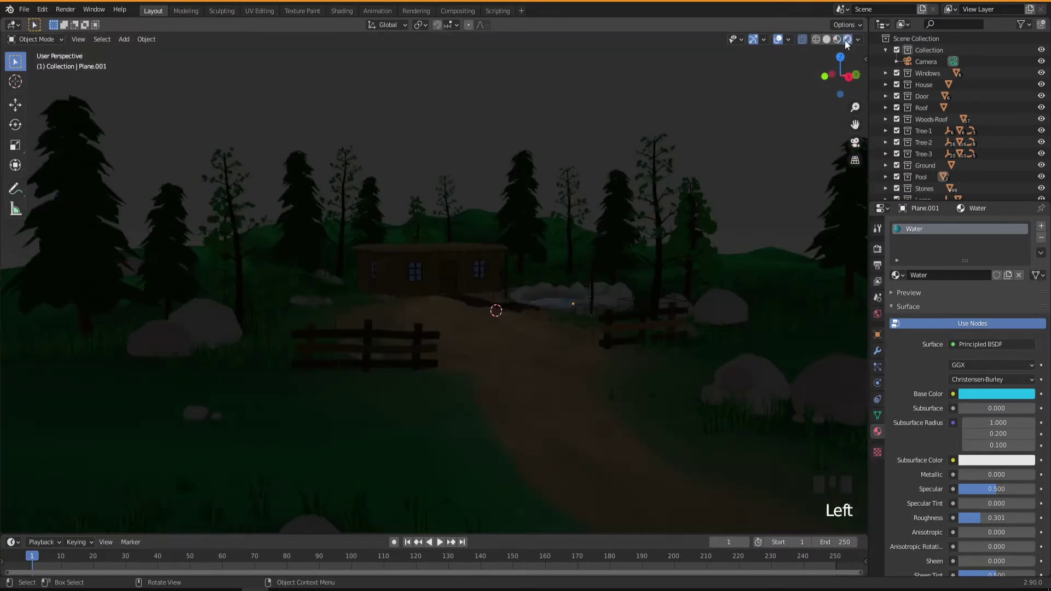
pyautogui.click(64, 10)
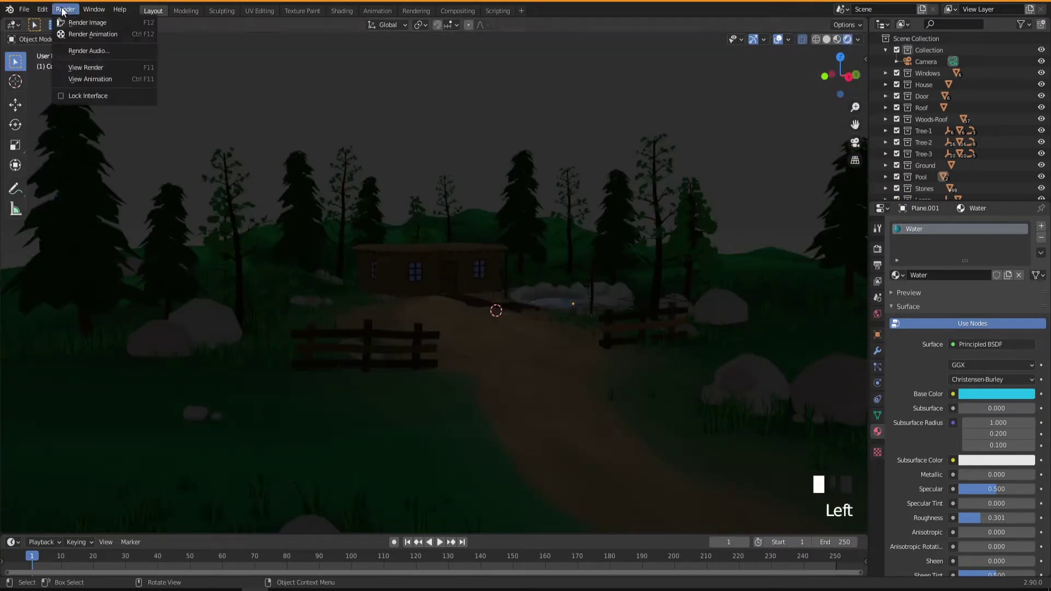
pyautogui.click(76, 22)
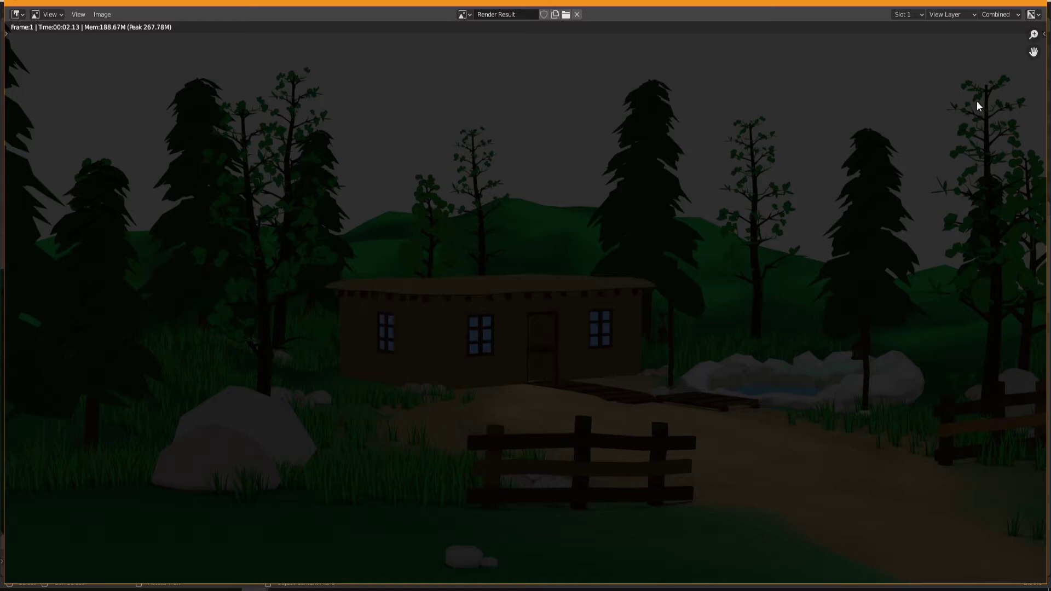
pyautogui.click(1033, 2)
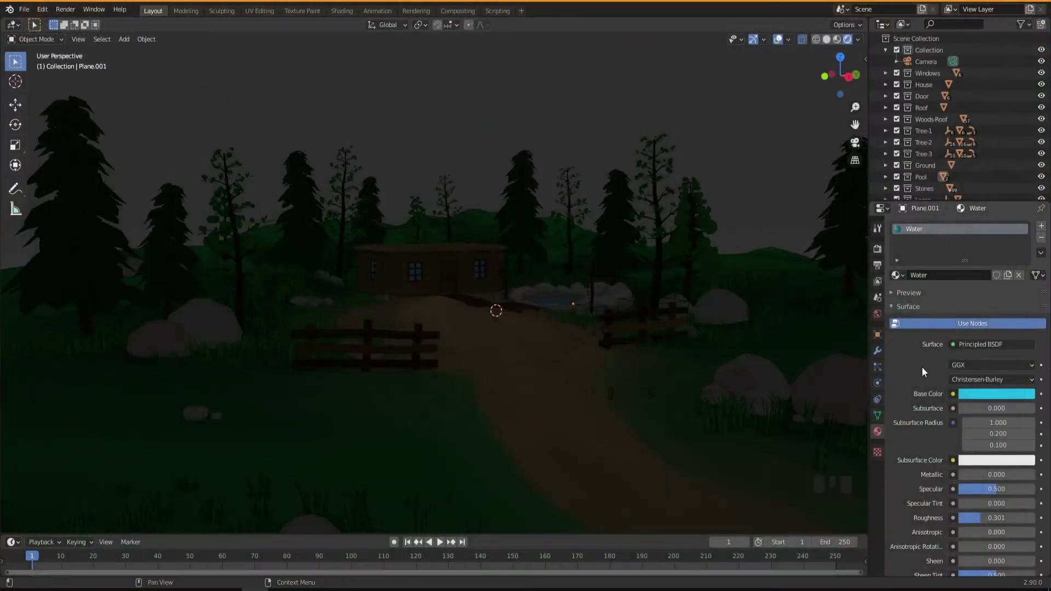
# Darken the world background colour to a value of 0, render a test image and close it
pyautogui.click(877, 313)
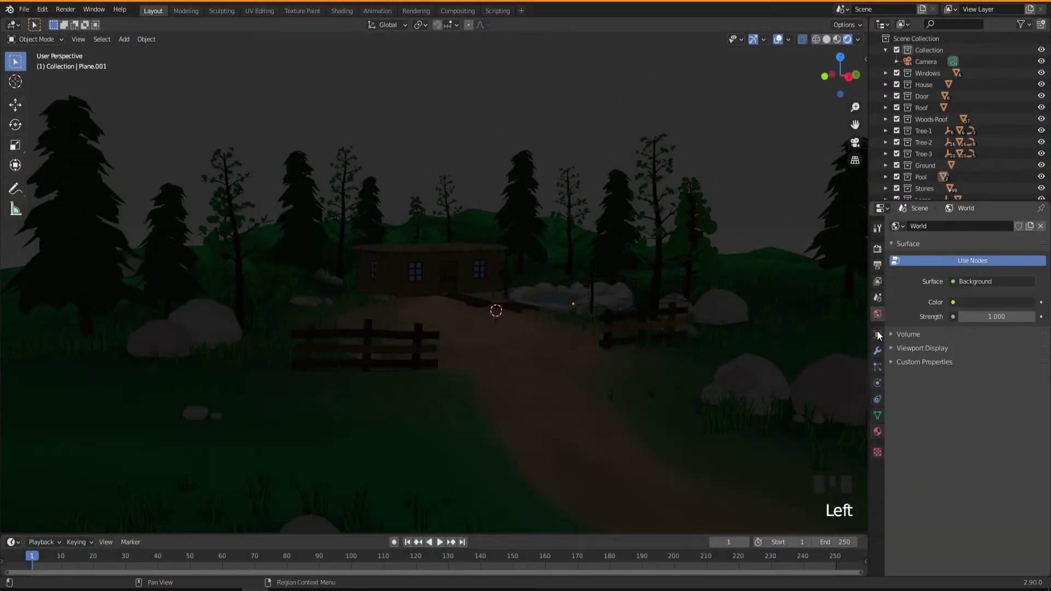
pyautogui.click(983, 301)
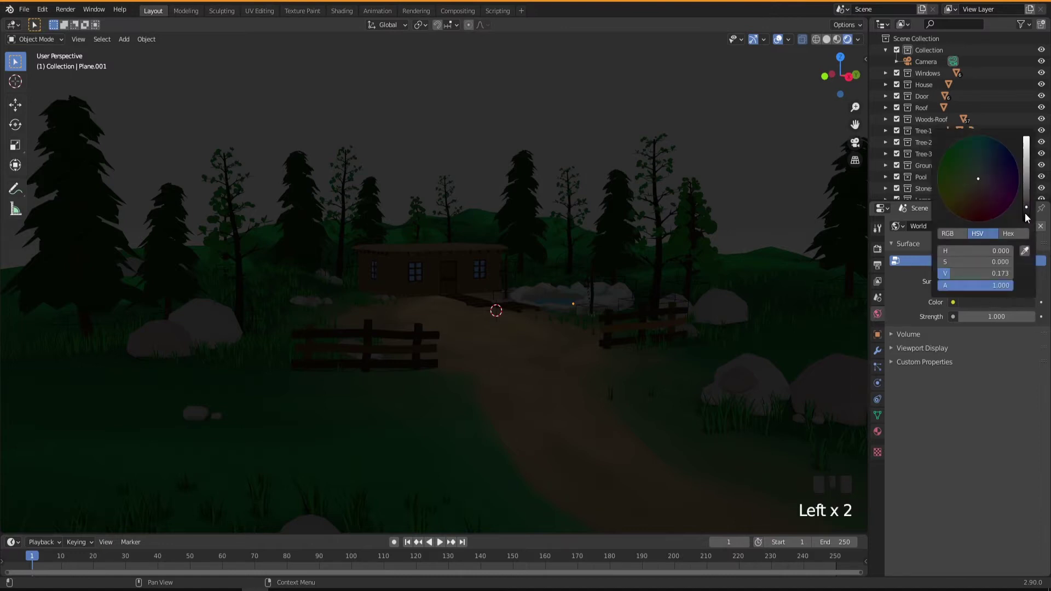
pyautogui.moveTo(1027, 214); pyautogui.dragTo(1027, 220)
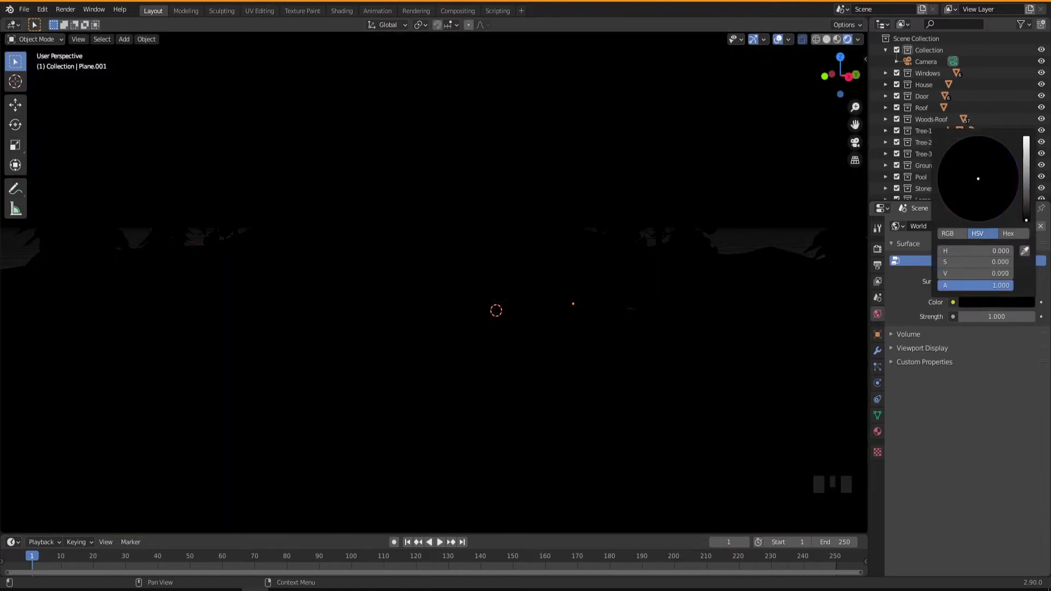
pyautogui.click(64, 11)
pyautogui.click(85, 23)
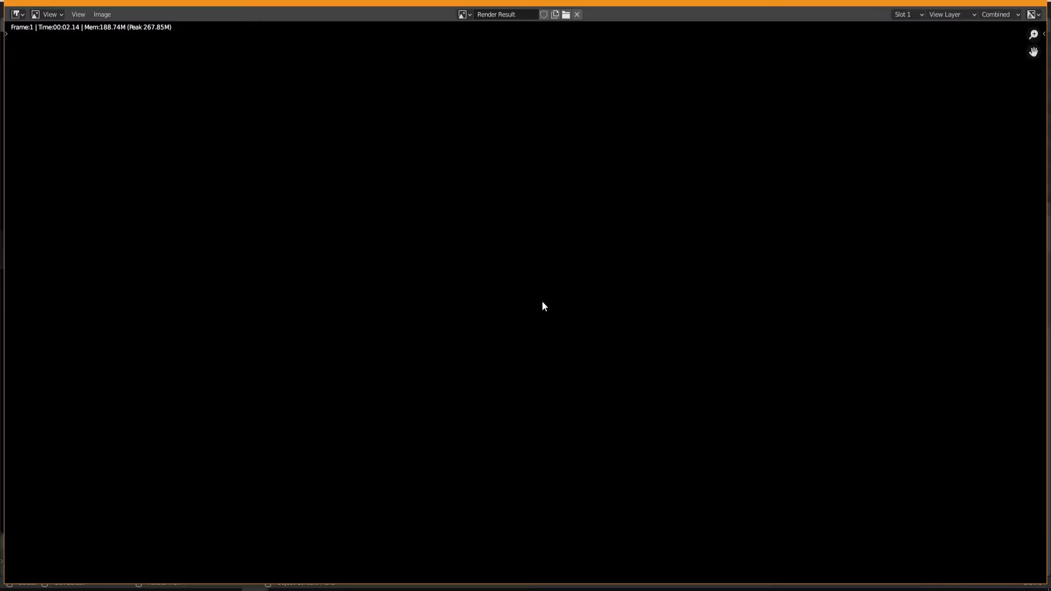
pyautogui.click(1034, 4)
# Set the world background colour's HSV value to 0.100
pyautogui.click(975, 302)
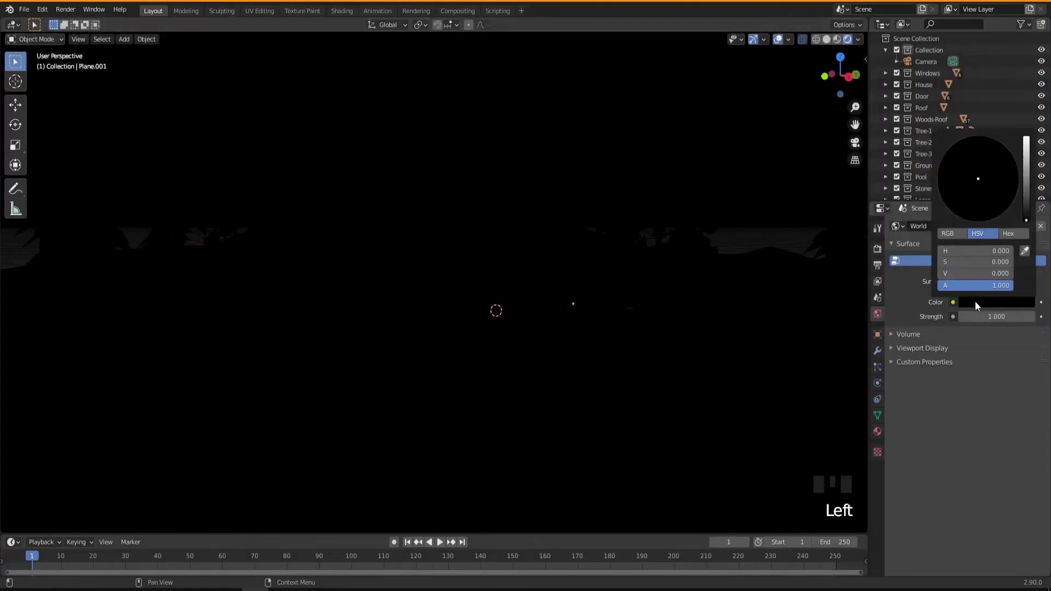
pyautogui.moveTo(1029, 219); pyautogui.dragTo(1027, 214)
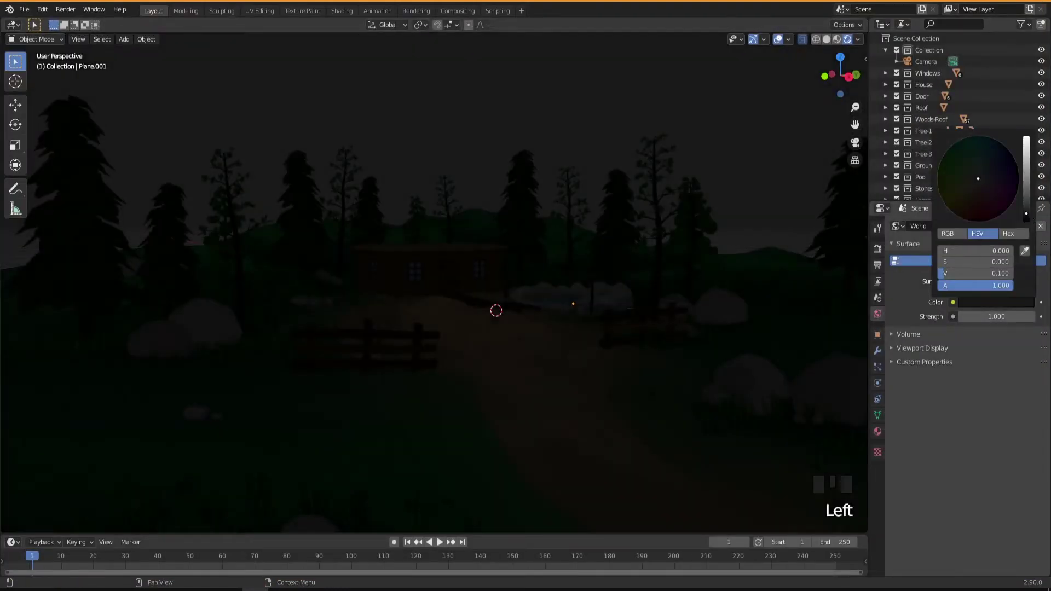
pyautogui.moveTo(494, 369); pyautogui.dragTo(495, 375, button='middle')
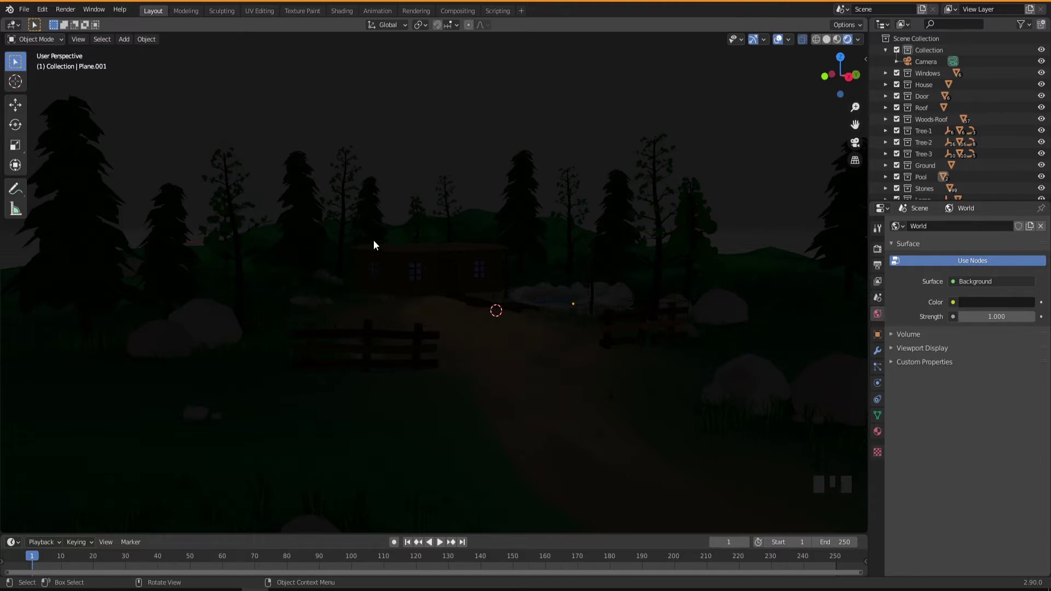
# Switch to the Shading workspace with rendered viewport shading and show the World node tree in the shader editor
pyautogui.click(341, 12)
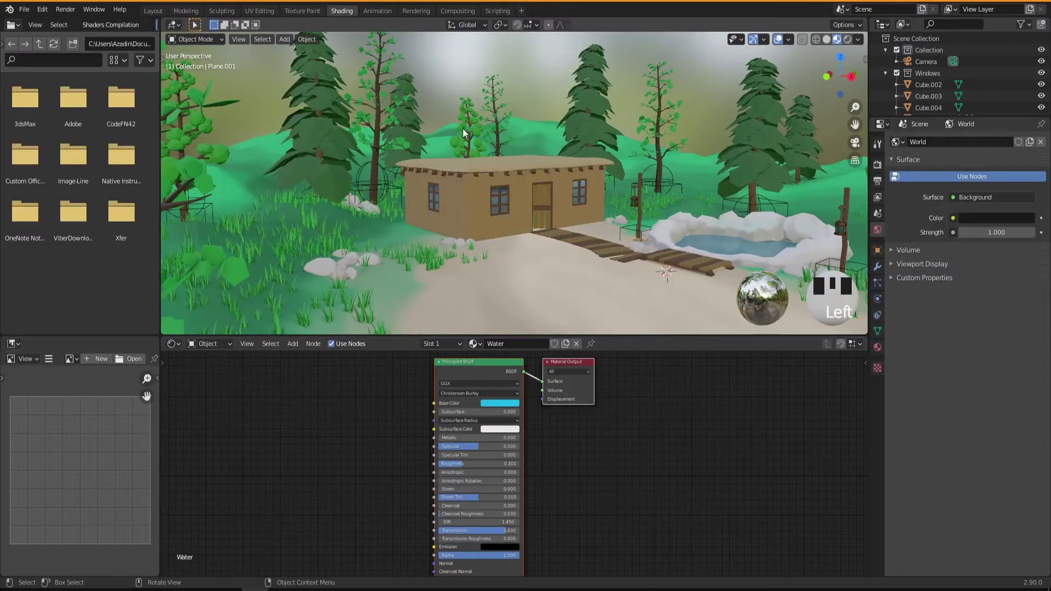
pyautogui.click(847, 40)
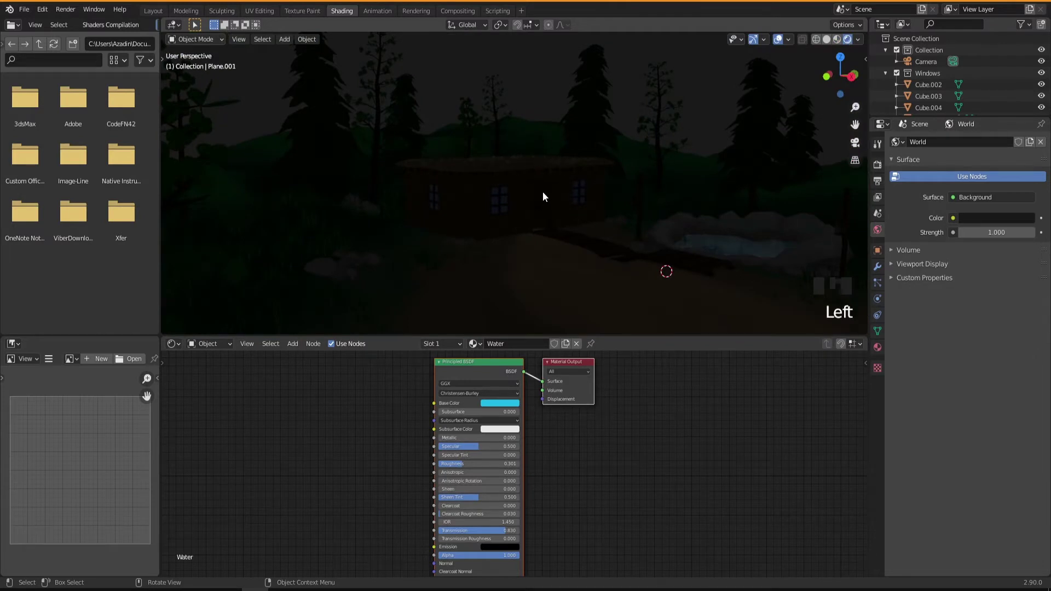
pyautogui.click(228, 346)
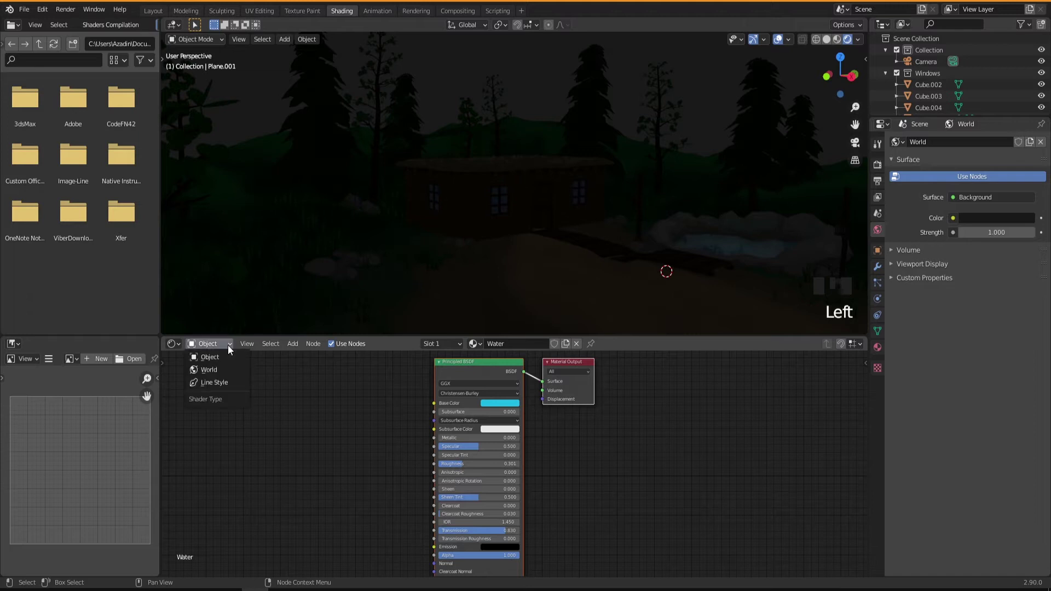
pyautogui.click(208, 370)
# Space out the Background and World Output nodes, and show the World properties
pyautogui.moveTo(564, 363); pyautogui.dragTo(615, 412)
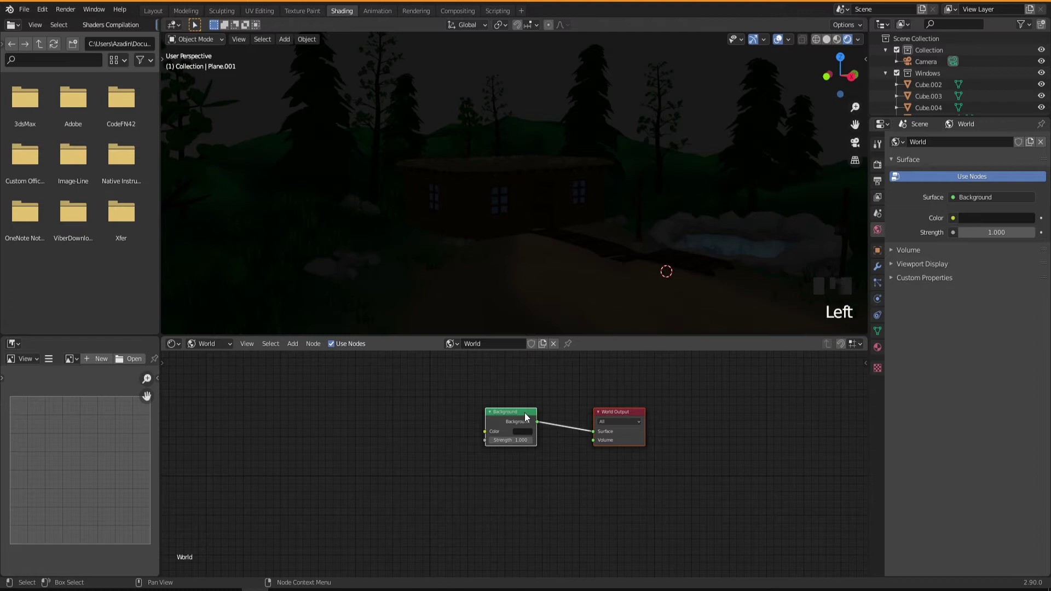
pyautogui.moveTo(525, 415); pyautogui.dragTo(517, 415)
pyautogui.click(568, 394)
pyautogui.moveTo(592, 414); pyautogui.dragTo(609, 406)
pyautogui.click(877, 347)
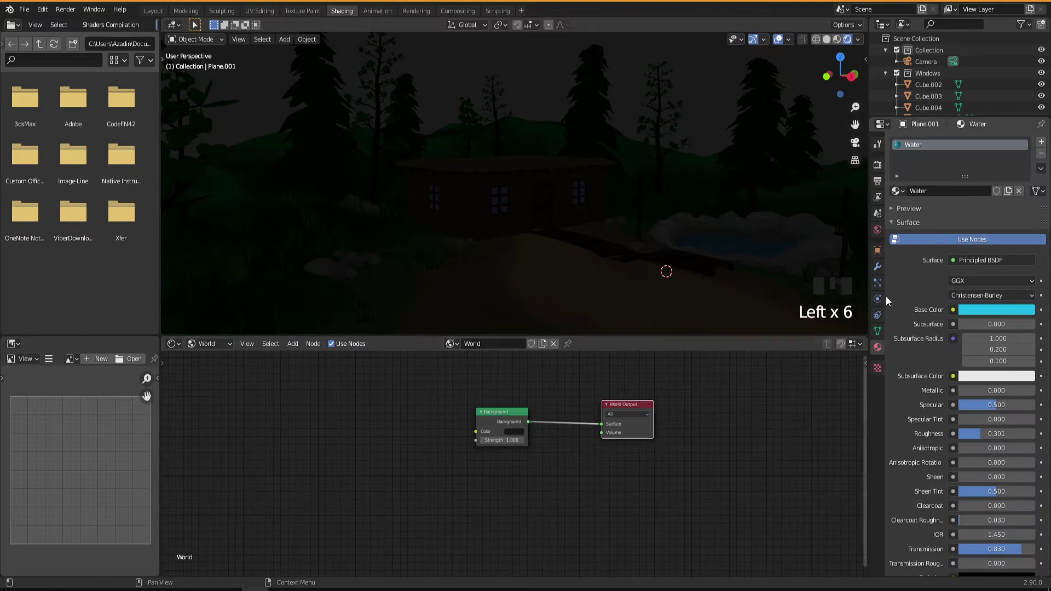
pyautogui.click(877, 229)
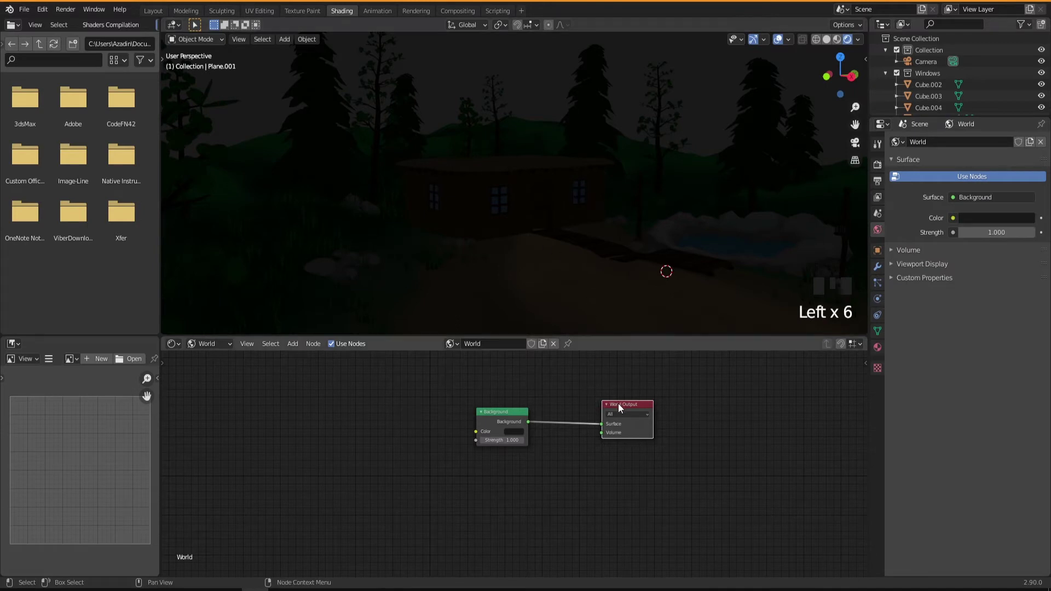
# Move the World Output and Background nodes, and place a duplicate of the Background node below the original
pyautogui.moveTo(621, 406); pyautogui.dragTo(635, 407)
pyautogui.moveTo(516, 413); pyautogui.dragTo(547, 407)
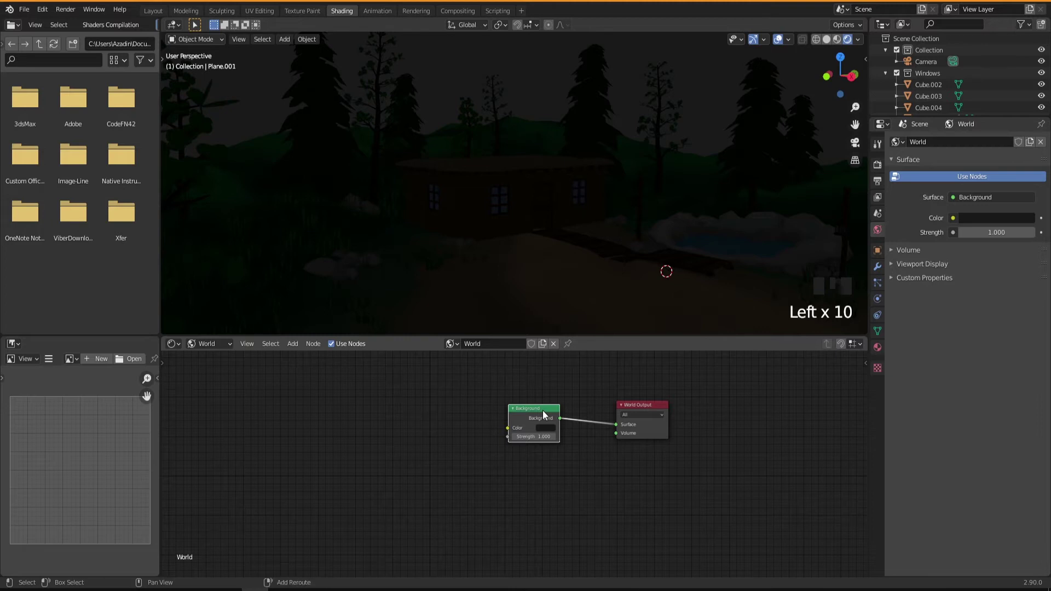
pyautogui.hotkey('shift', 'd')
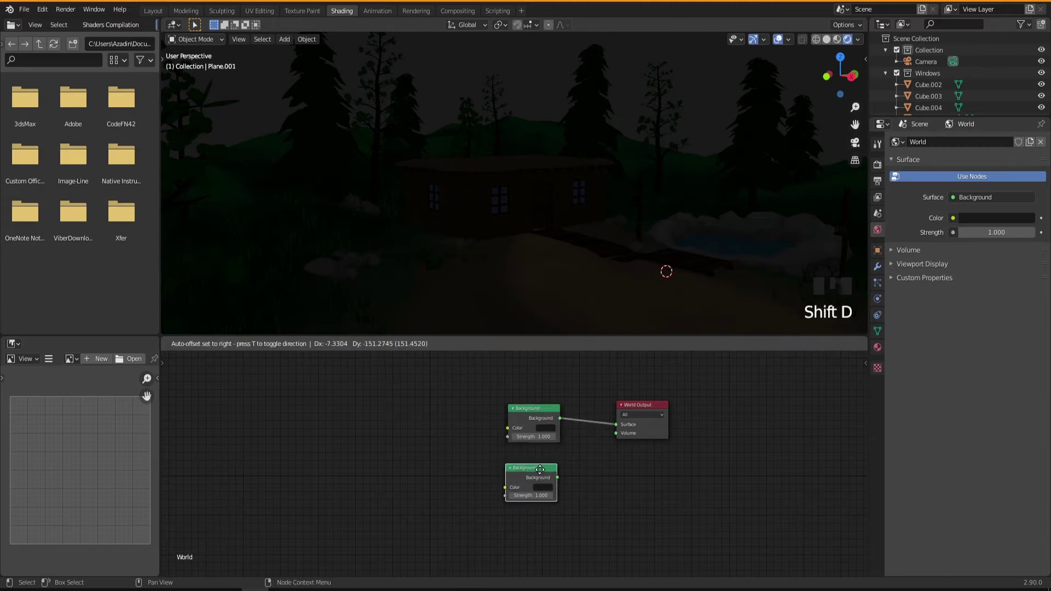
pyautogui.click(544, 474)
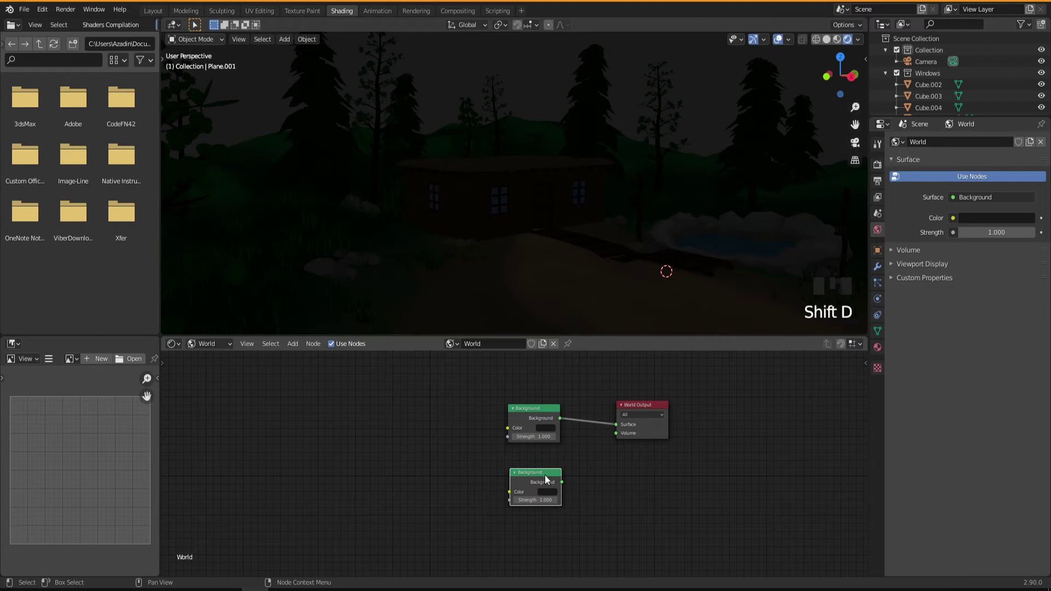
# Feed an Environment Texture into the upper Background node's colour, and space the two nodes apart
pyautogui.click(532, 412)
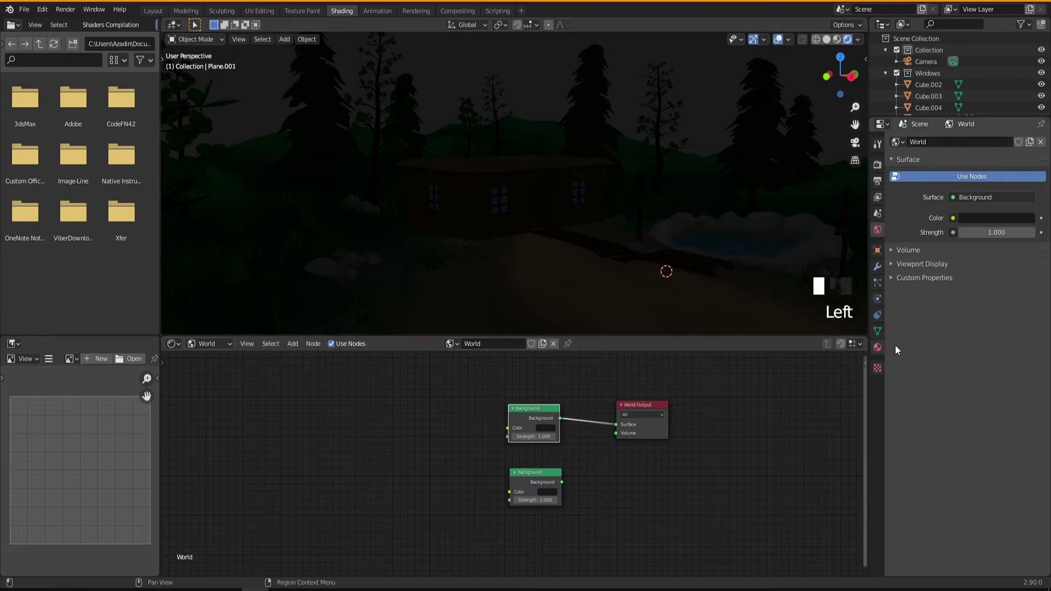
pyautogui.click(953, 219)
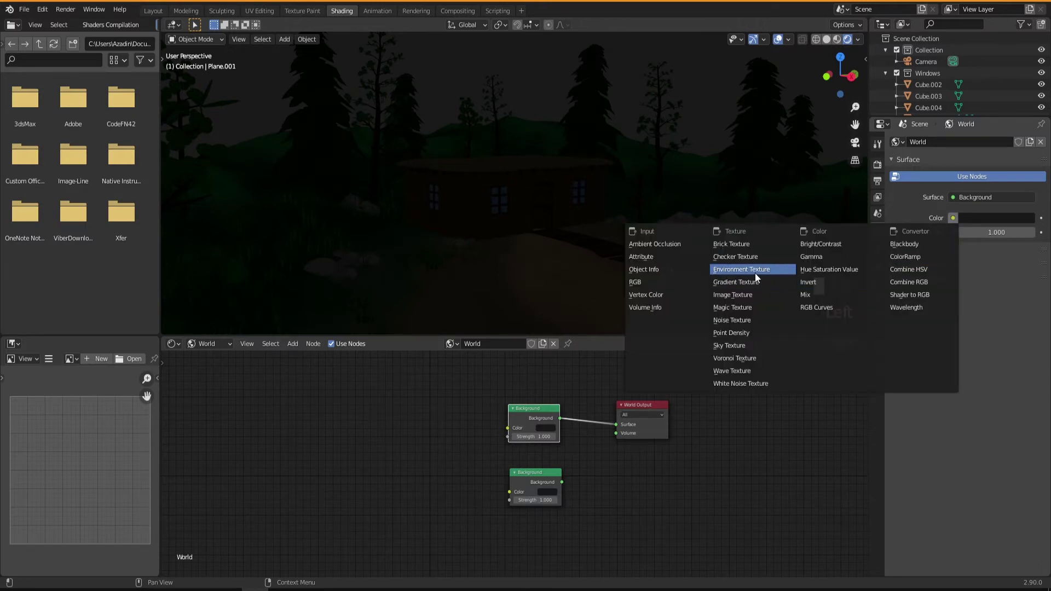
pyautogui.click(736, 270)
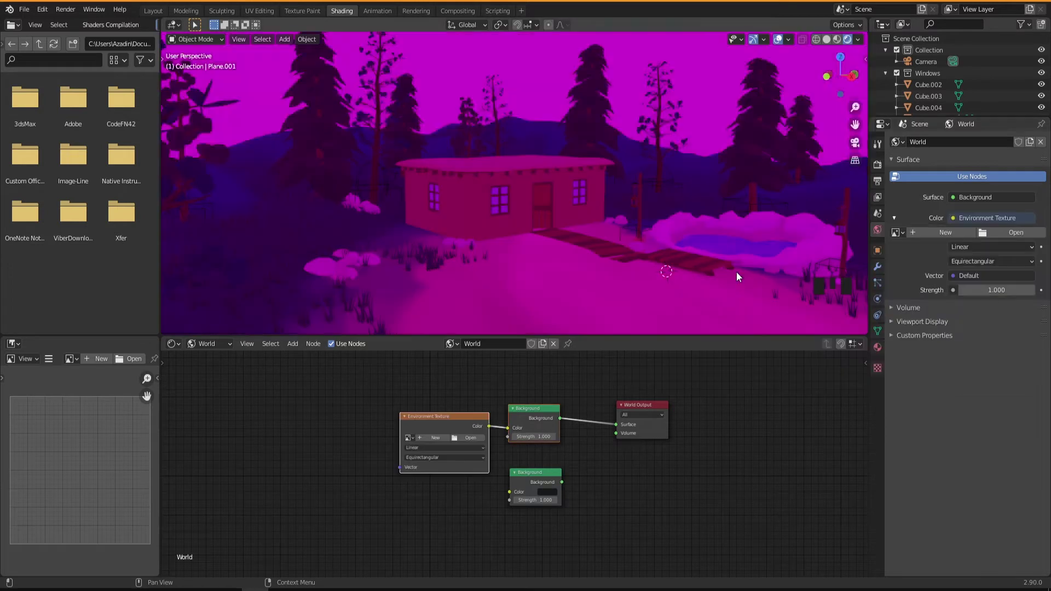
pyautogui.moveTo(438, 416); pyautogui.dragTo(406, 416)
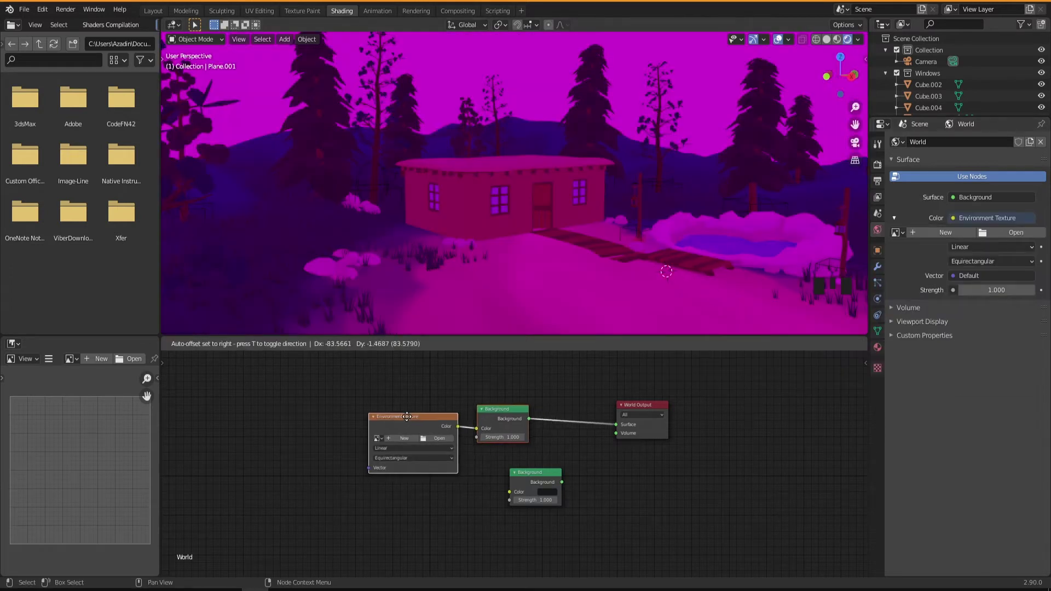
pyautogui.moveTo(473, 426); pyautogui.dragTo(497, 423)
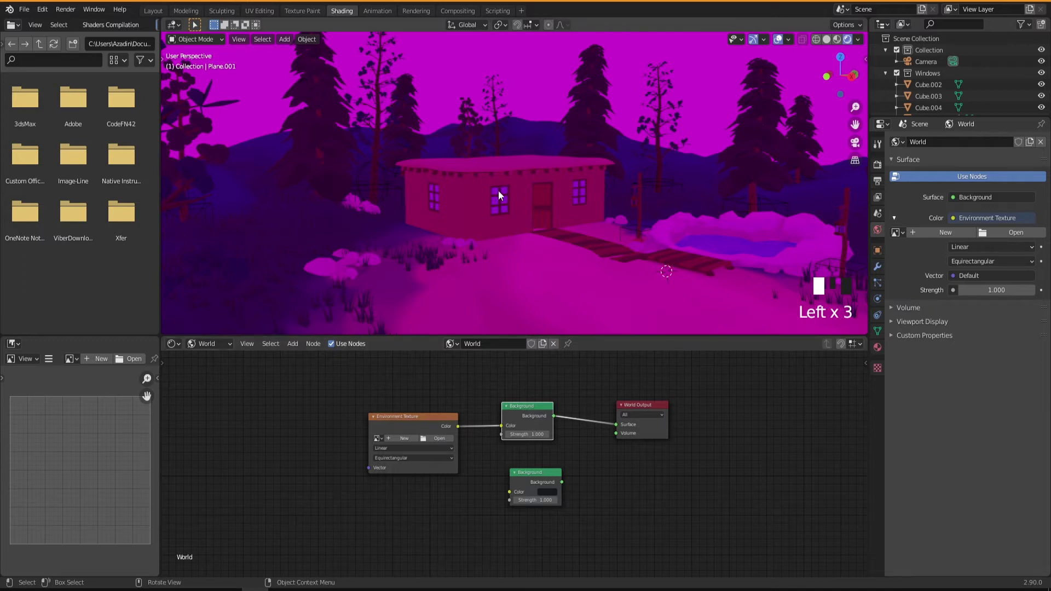
# Load Night.jpg from the Village House - Tutorials folder into the Environment Texture node
pyautogui.click(431, 439)
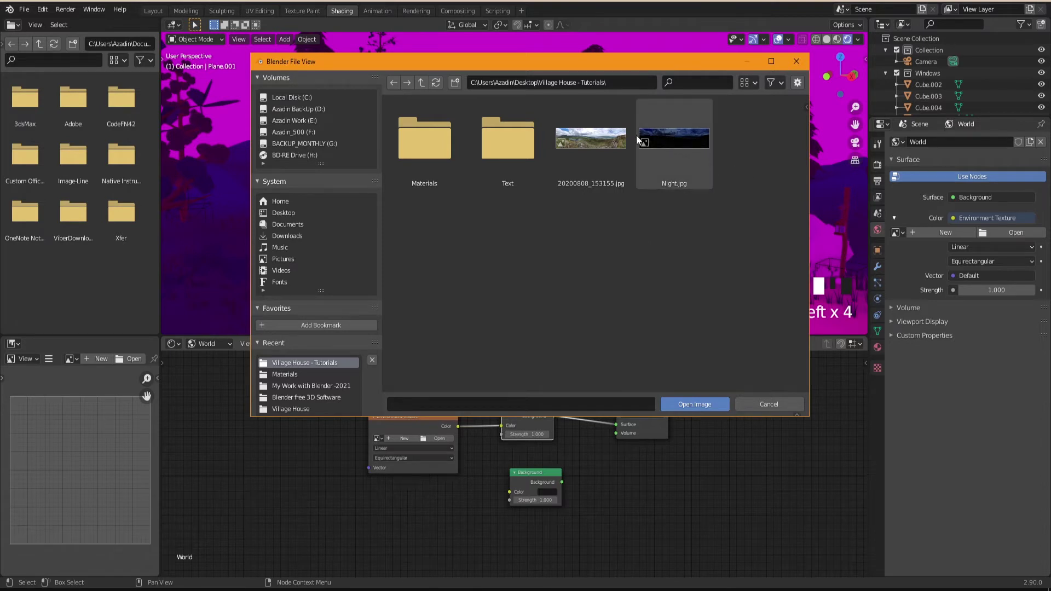
pyautogui.click(682, 147)
pyautogui.click(688, 404)
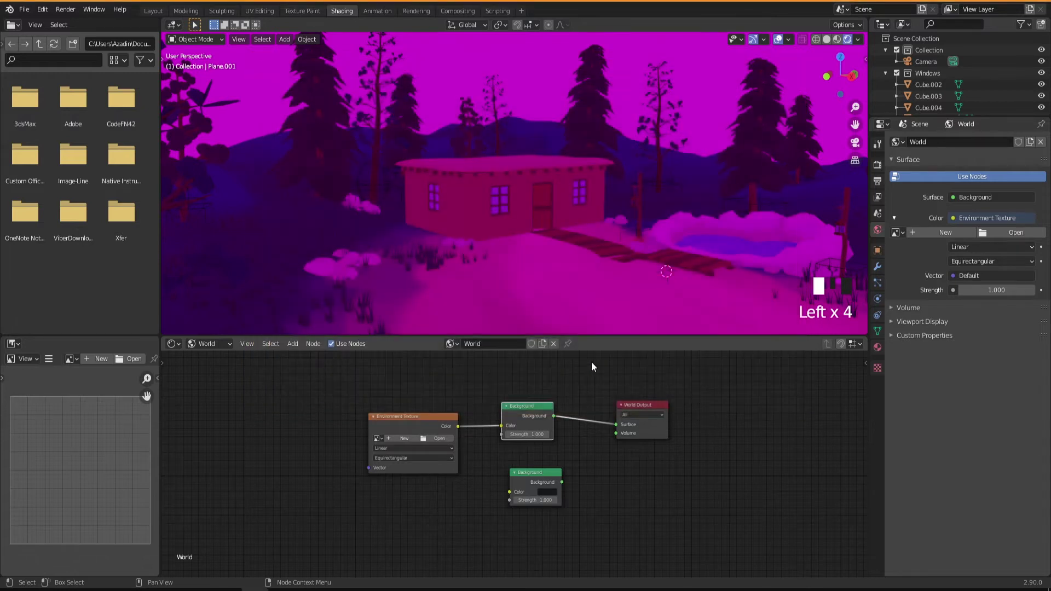
# Move the Night.jpg texture node away from the Background nodes, and align the two Background nodes one above the other
pyautogui.moveTo(589, 256); pyautogui.dragTo(645, 252, button='middle')
pyautogui.scroll(-2, 581, 246)
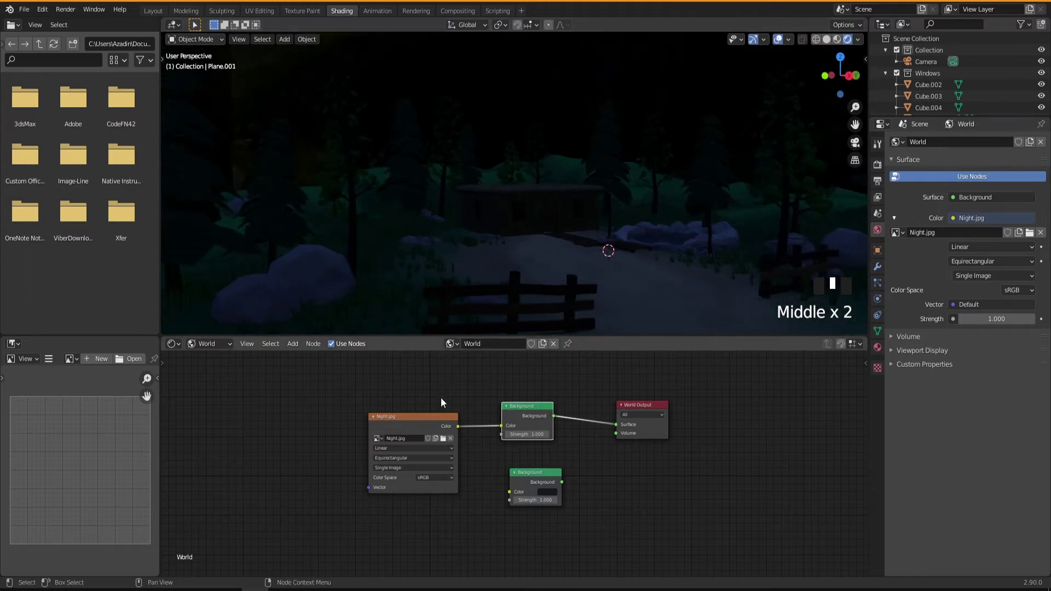
pyautogui.moveTo(435, 417); pyautogui.dragTo(396, 408)
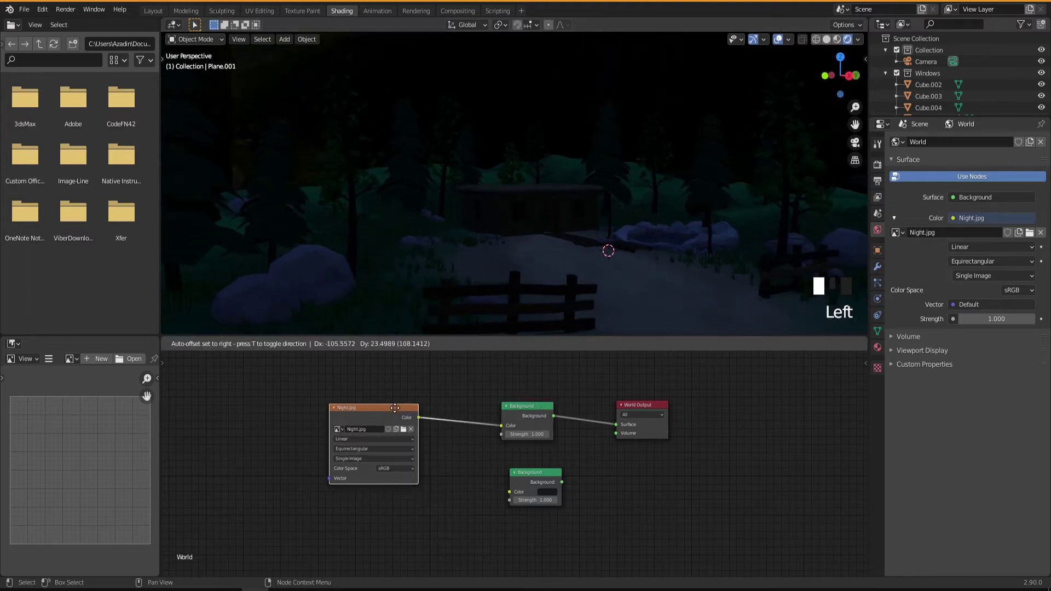
pyautogui.click(520, 473)
pyautogui.moveTo(521, 472); pyautogui.dragTo(491, 478)
pyautogui.moveTo(522, 414); pyautogui.dragTo(500, 418)
# Insert a Mix Shader node on the link between the upper Background and the World Output
pyautogui.moveTo(488, 248); pyautogui.dragTo(489, 248, button='middle')
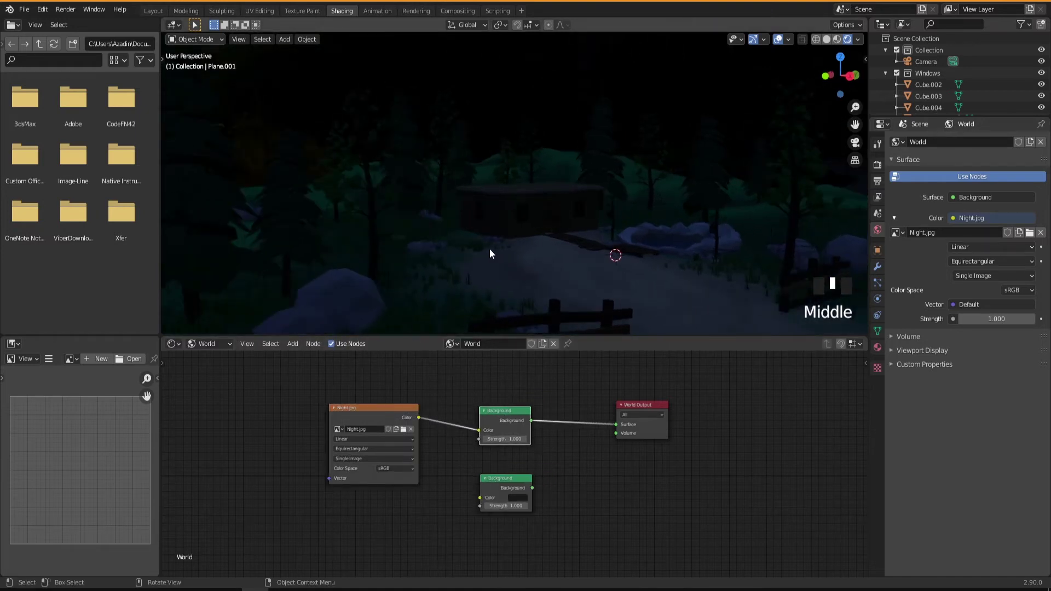
pyautogui.scroll(-4, 492, 248)
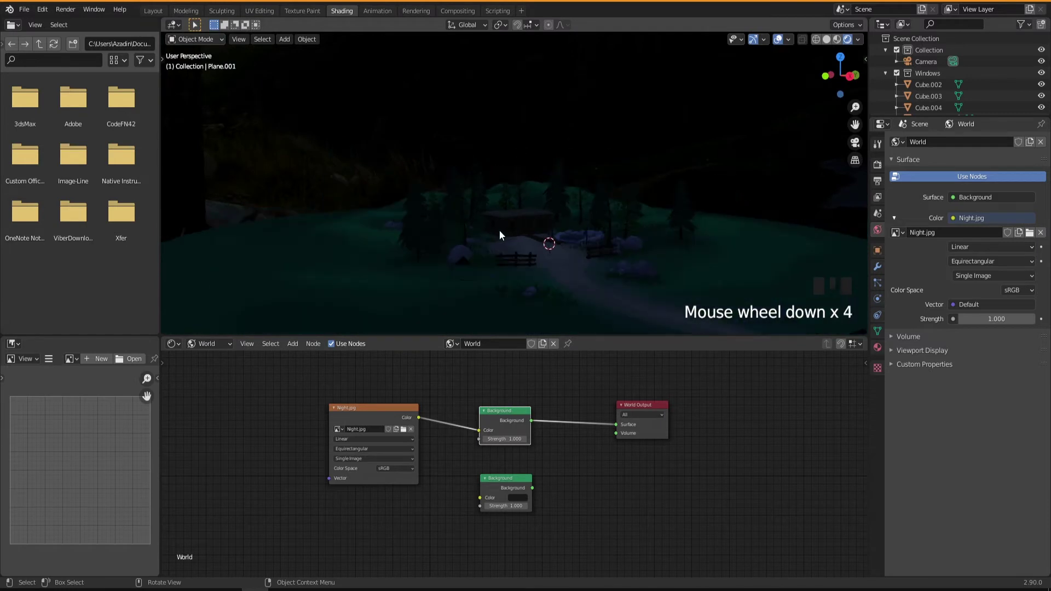
pyautogui.moveTo(296, 151); pyautogui.dragTo(296, 151, button='middle')
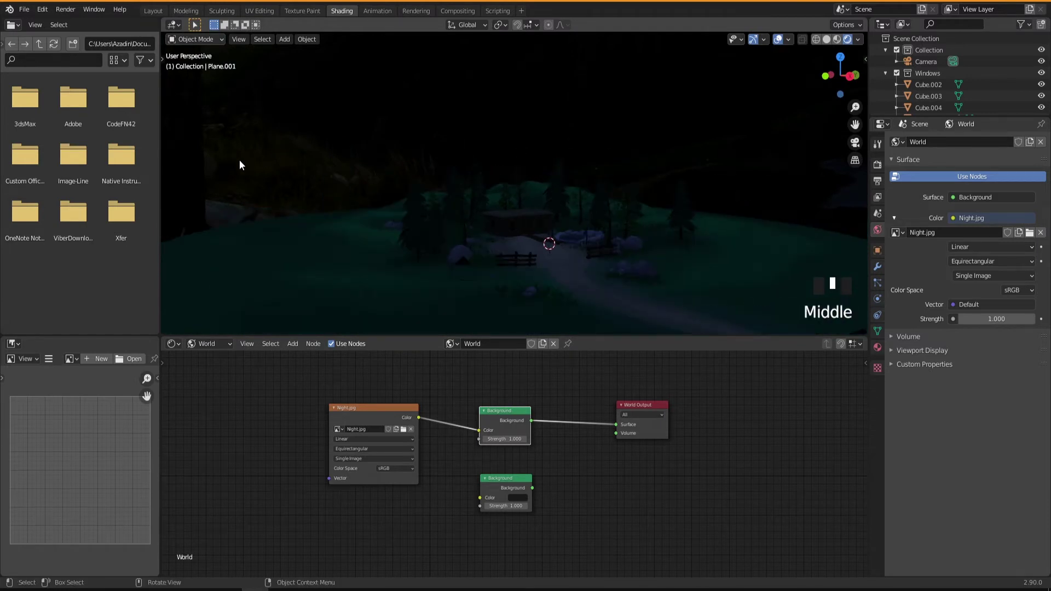
pyautogui.moveTo(298, 268); pyautogui.dragTo(264, 153, button='middle')
pyautogui.moveTo(488, 227); pyautogui.dragTo(527, 220, button='middle')
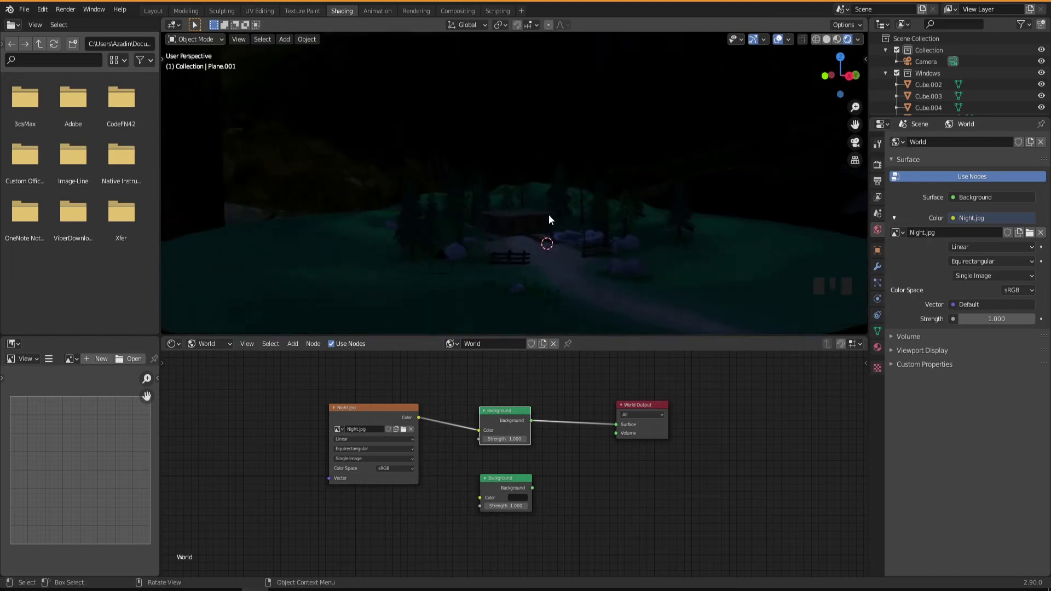
pyautogui.scroll(1, 546, 243)
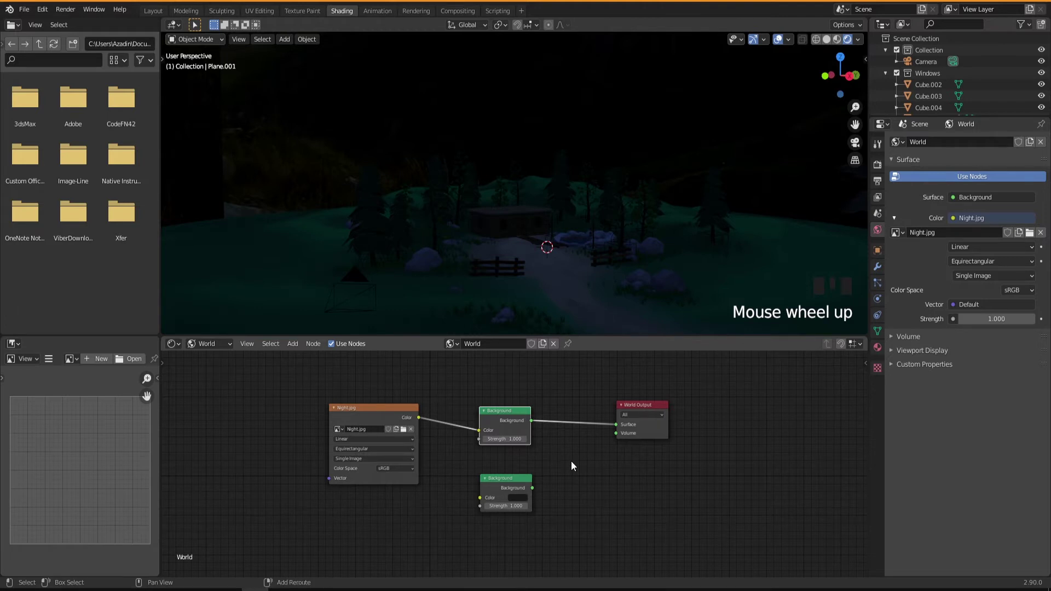
pyautogui.hotkey('shift', 'a')
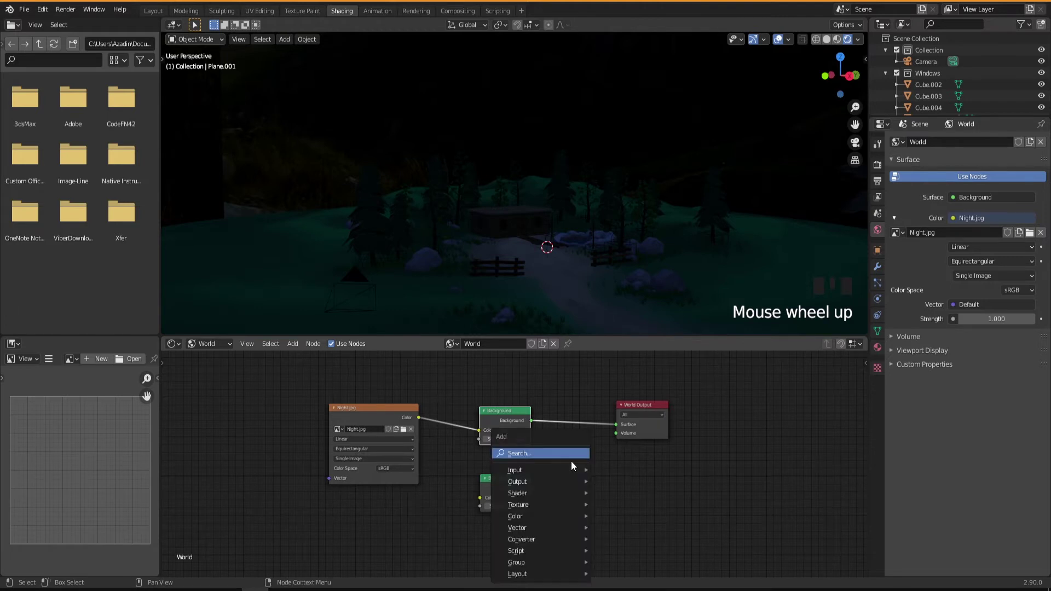
pyautogui.click(523, 452)
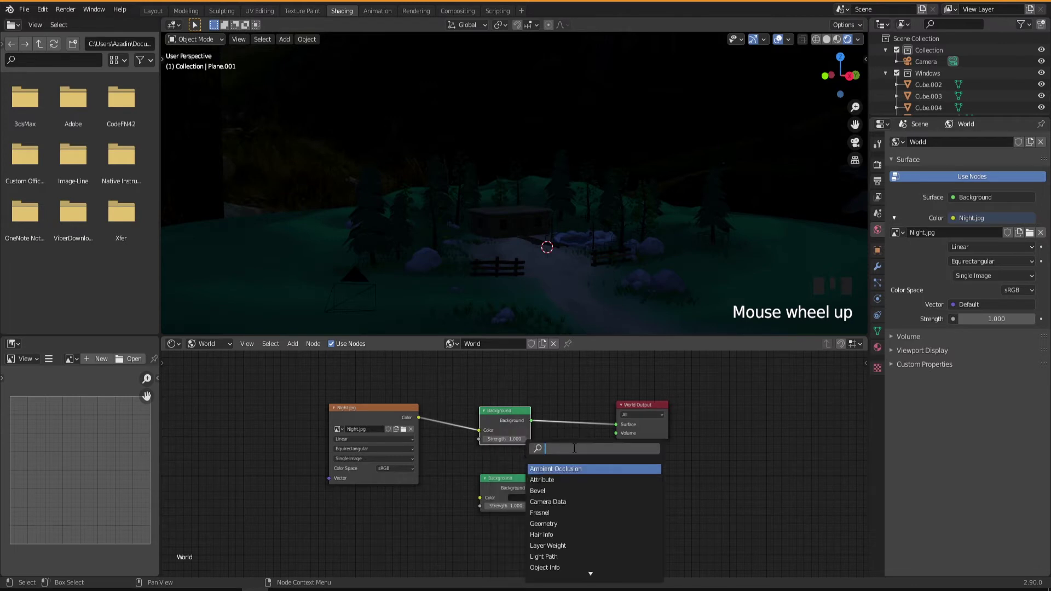
pyautogui.write('mix')
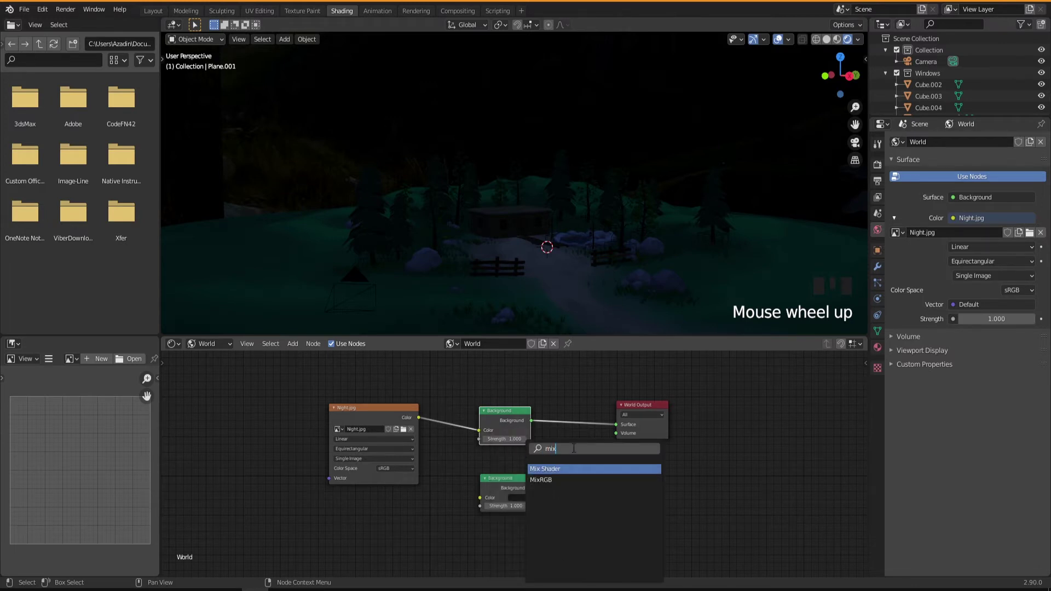
pyautogui.click(539, 467)
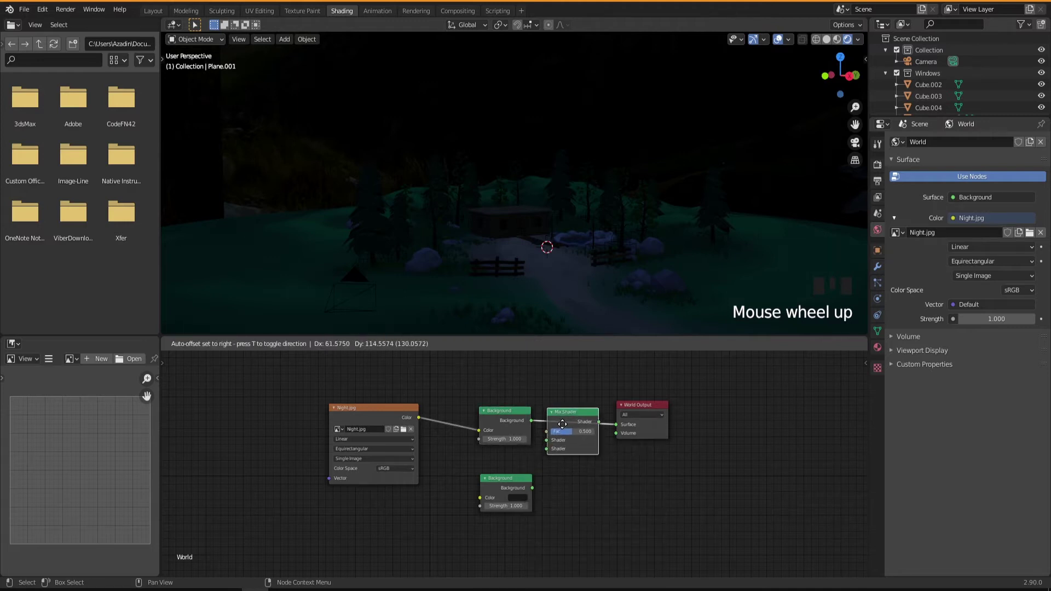
pyautogui.click(564, 429)
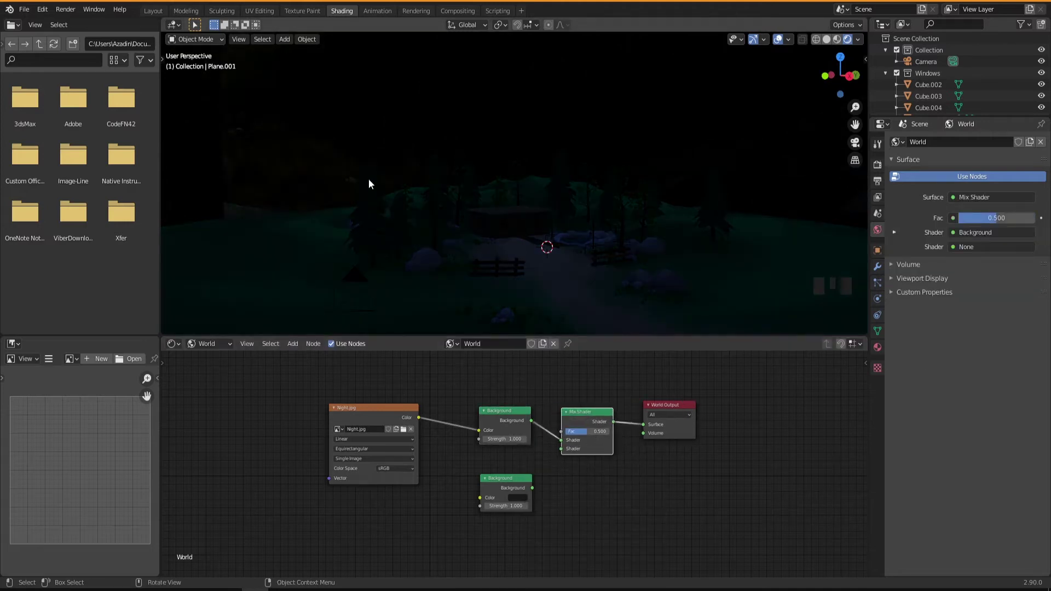
# Connect the lower Background to the Mix Shader's second shader input, and space the Background and Night.jpg nodes away from it
pyautogui.moveTo(375, 270); pyautogui.dragTo(402, 230, button='middle')
pyautogui.moveTo(521, 480); pyautogui.dragTo(560, 449)
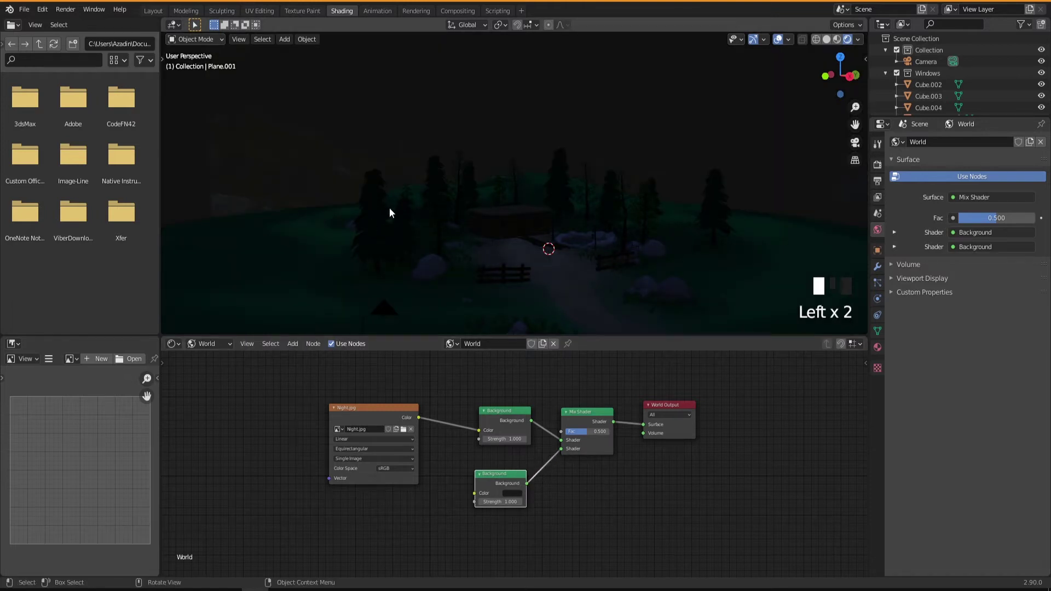
pyautogui.moveTo(510, 408); pyautogui.dragTo(490, 406)
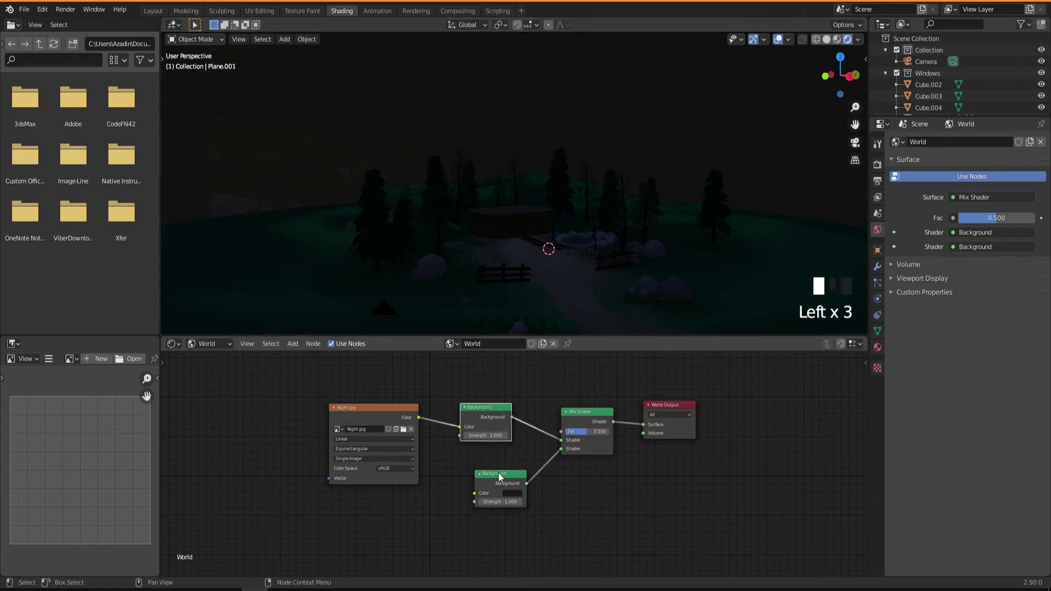
pyautogui.moveTo(498, 476); pyautogui.dragTo(481, 475)
pyautogui.moveTo(383, 411); pyautogui.dragTo(330, 441)
pyautogui.moveTo(478, 409); pyautogui.dragTo(440, 417)
pyautogui.moveTo(465, 483); pyautogui.dragTo(437, 478)
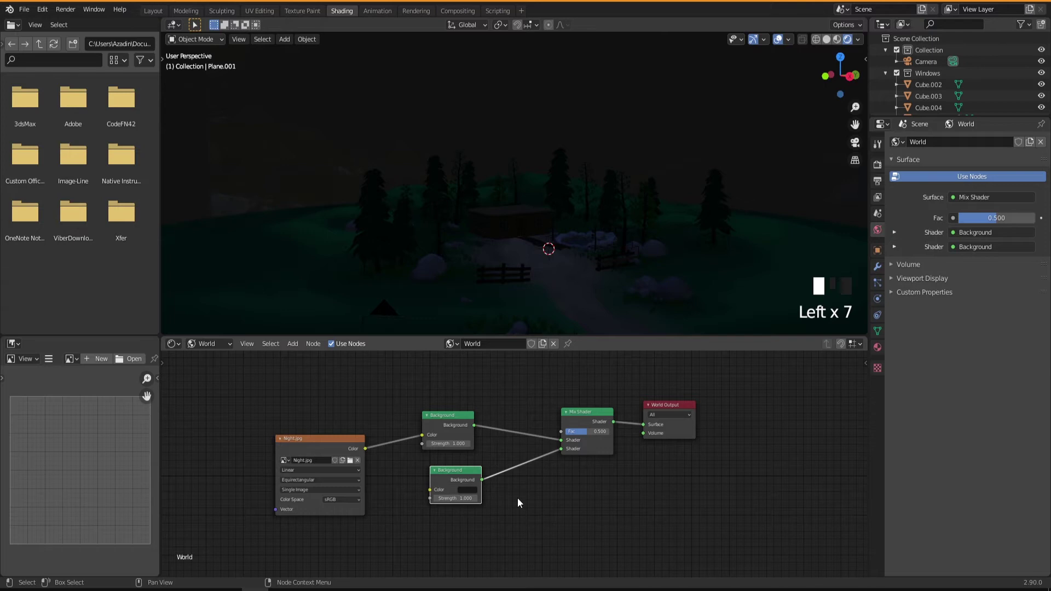
# Add a Light Path node and connect its Is Camera Ray output to the Mix Shader's Fac input
pyautogui.hotkey('shift', 'a')
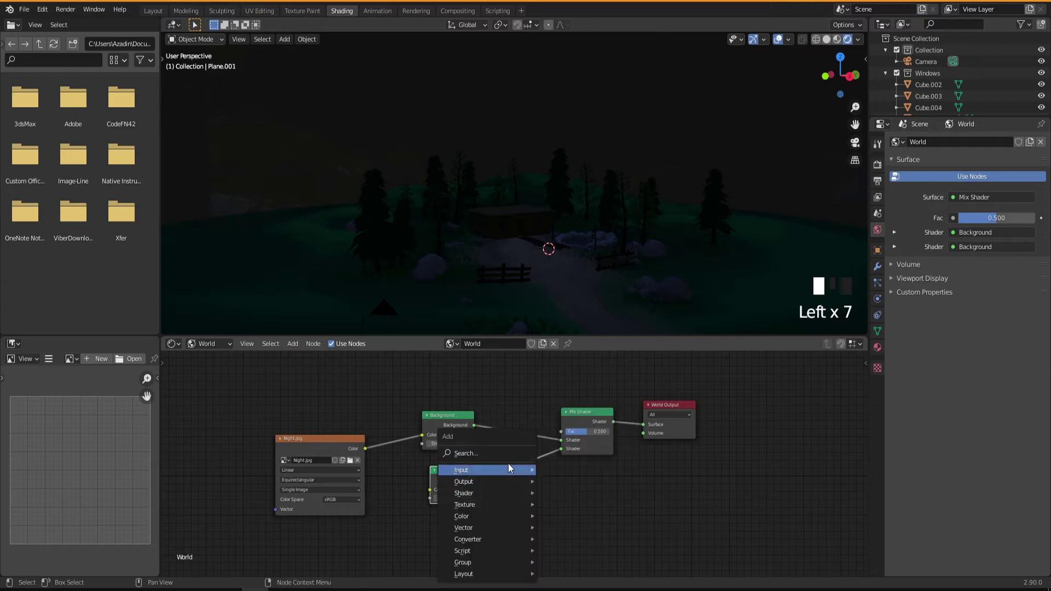
pyautogui.click(503, 451)
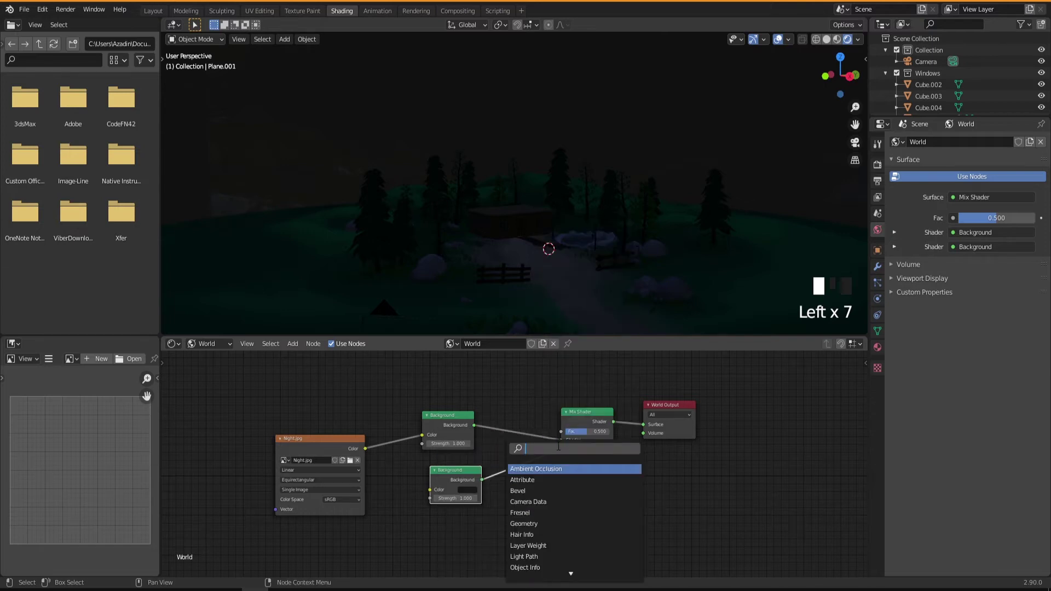
pyautogui.write('light')
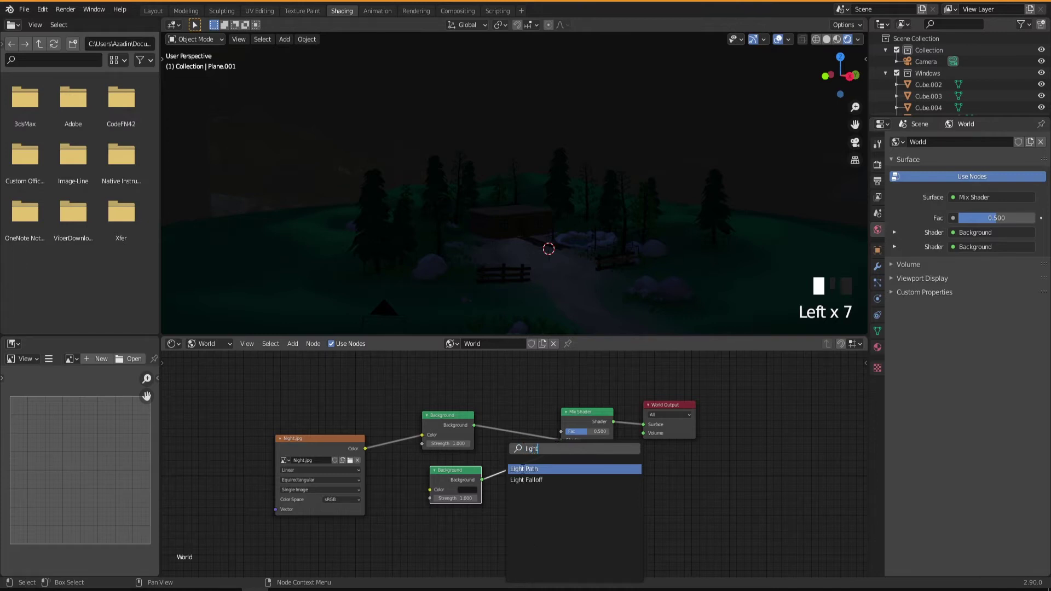
pyautogui.click(523, 469)
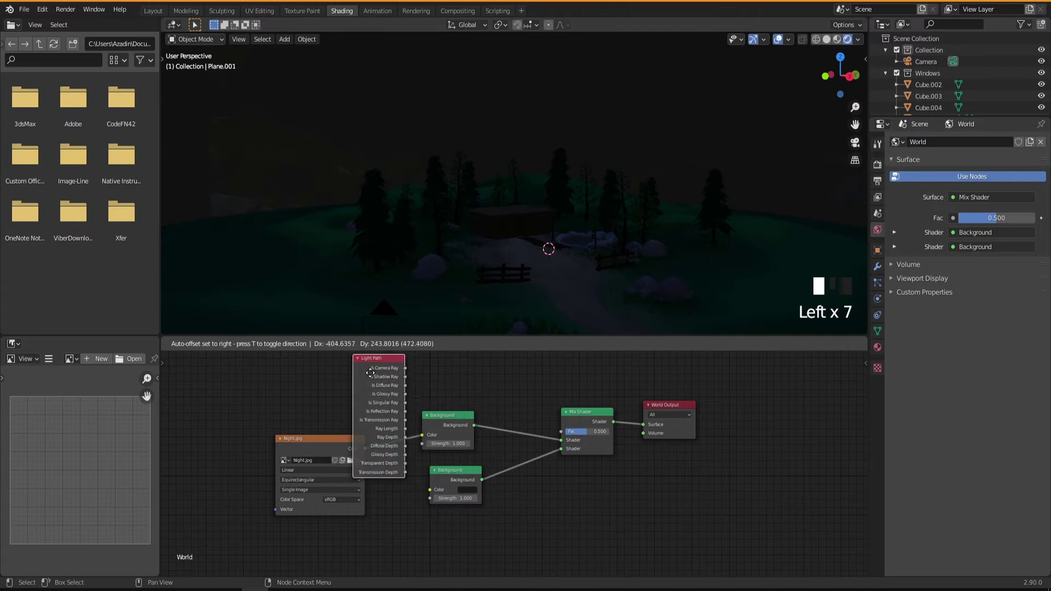
pyautogui.scroll(-1, 428, 485)
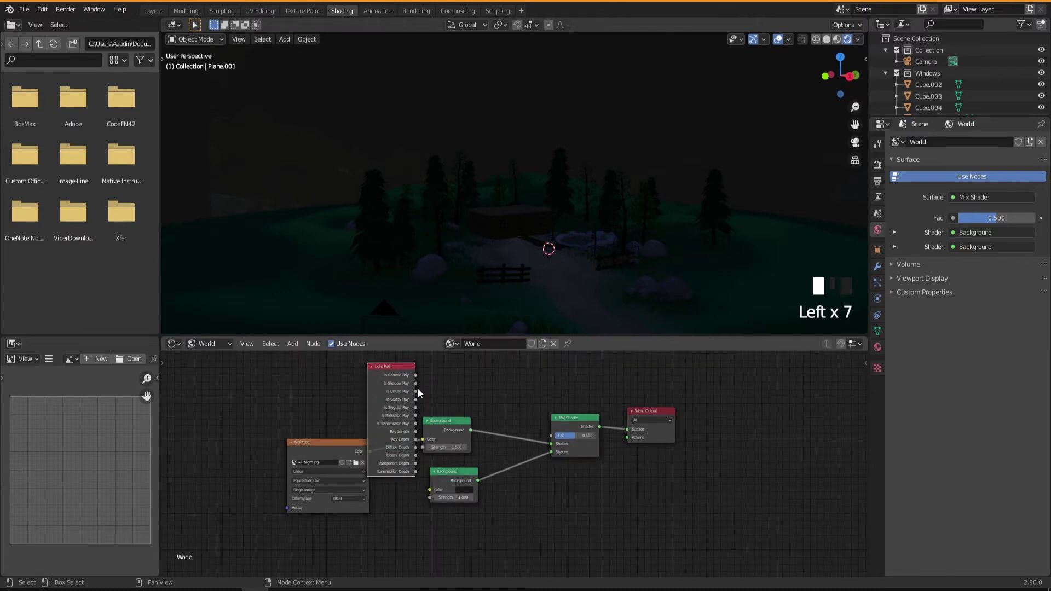
pyautogui.moveTo(416, 375); pyautogui.dragTo(550, 435)
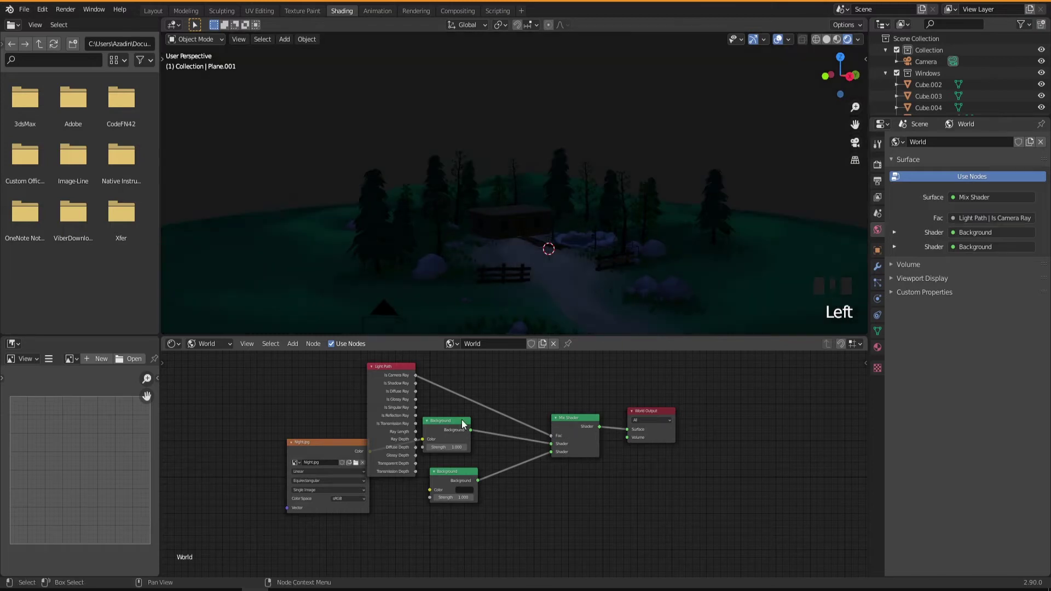
# Rearrange the Light Path, Background and Night.jpg nodes so that they no longer overlap
pyautogui.moveTo(389, 367); pyautogui.dragTo(384, 343)
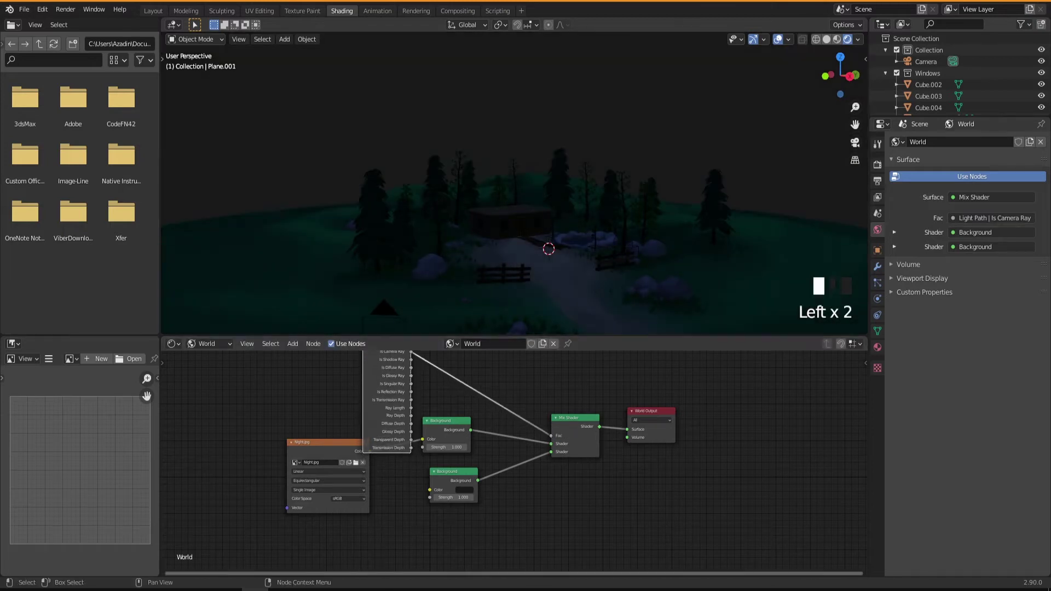
pyautogui.moveTo(458, 479); pyautogui.dragTo(457, 503)
pyautogui.moveTo(447, 421); pyautogui.dragTo(453, 451)
pyautogui.moveTo(344, 441); pyautogui.dragTo(314, 460)
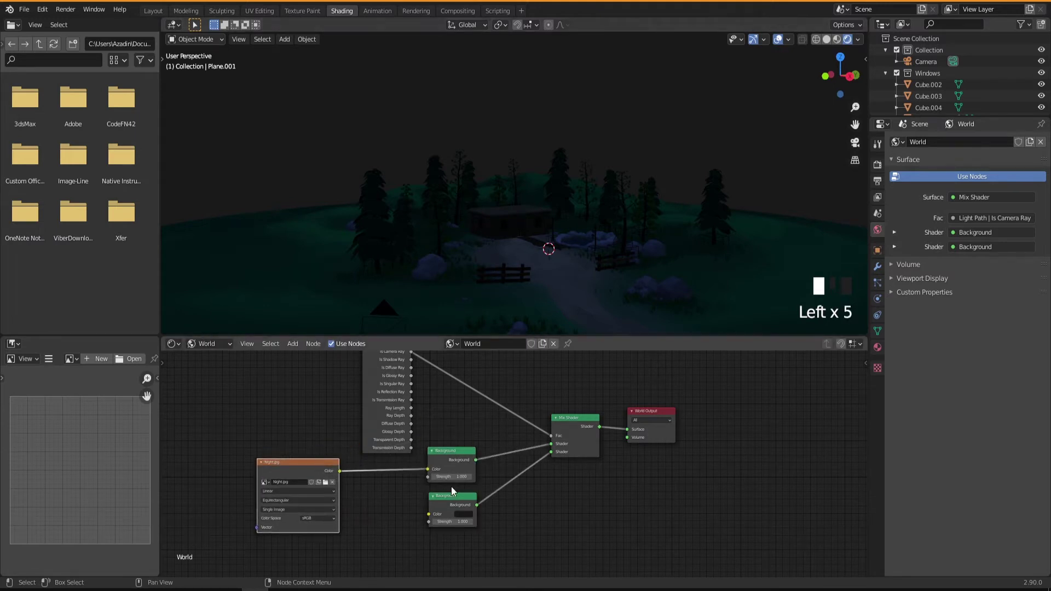
# Darken the lower Background node's colour to black, and move the two Background nodes slightly further apart
pyautogui.moveTo(532, 248); pyautogui.dragTo(524, 245, button='middle')
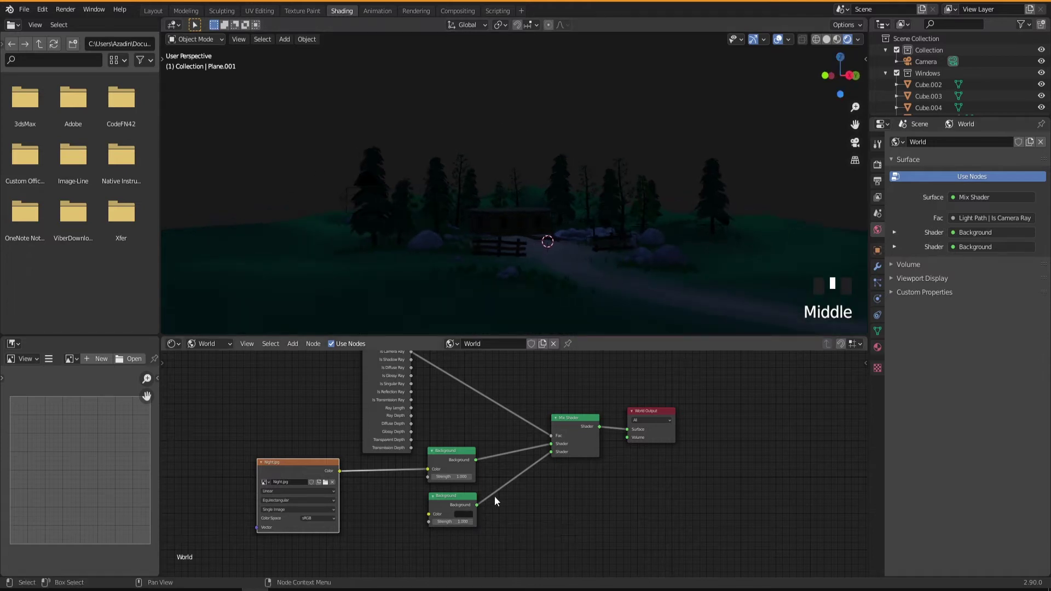
pyautogui.click(469, 514)
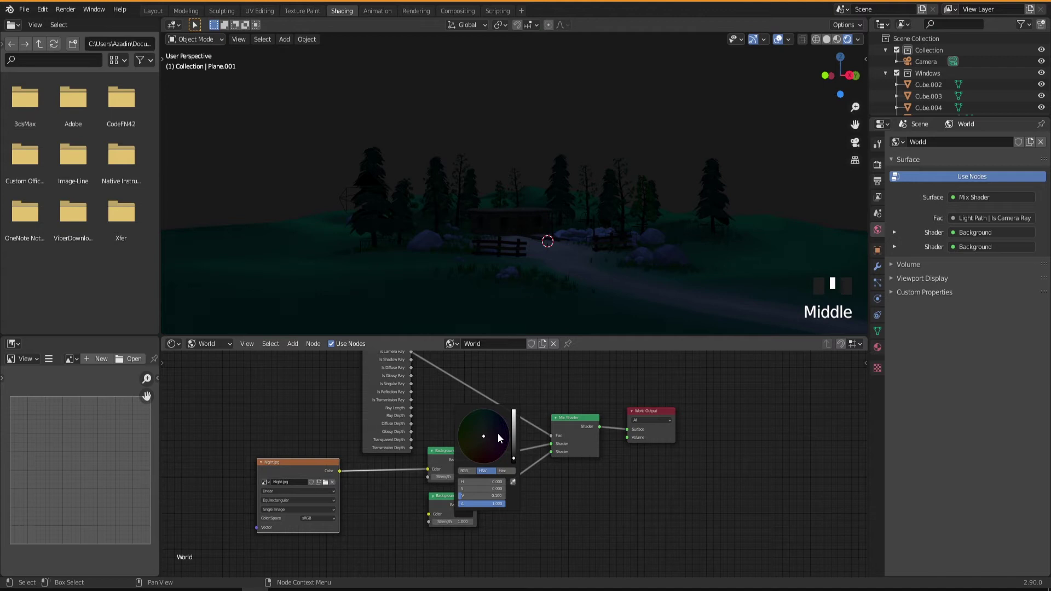
pyautogui.moveTo(512, 458)
pyautogui.mouseDown()
pyautogui.moveTo(514, 425)
pyautogui.moveTo(513, 461)
pyautogui.mouseUp()
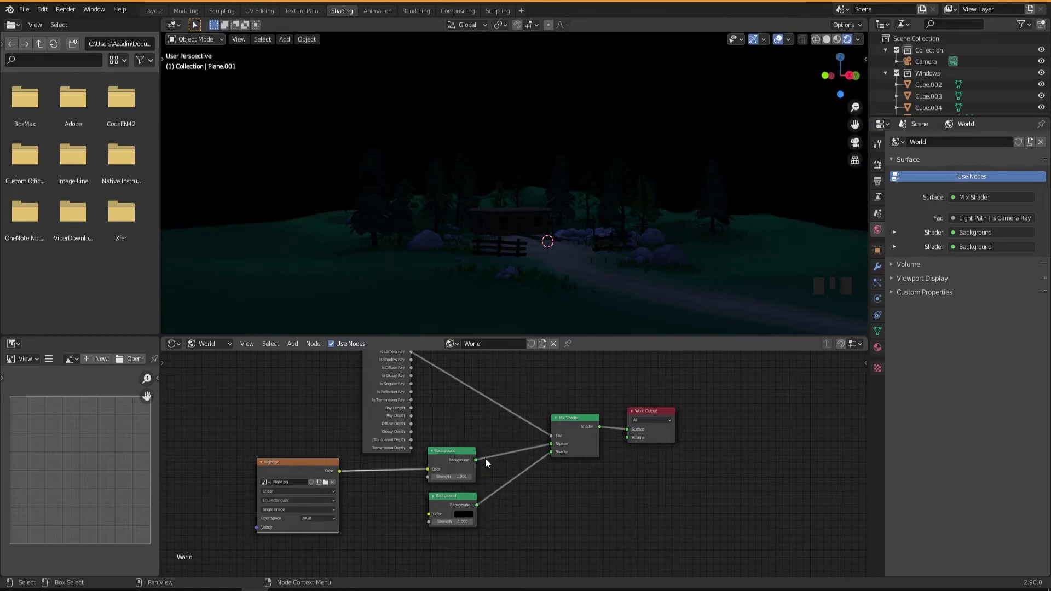
pyautogui.moveTo(462, 498); pyautogui.dragTo(459, 510)
pyautogui.moveTo(455, 451); pyautogui.dragTo(456, 457)
# Load 20200808_153155.jpg into the Environment Texture node to preview the scene with daytime lighting
pyautogui.moveTo(550, 267); pyautogui.dragTo(503, 91, button='middle')
pyautogui.scroll(2, 556, 246)
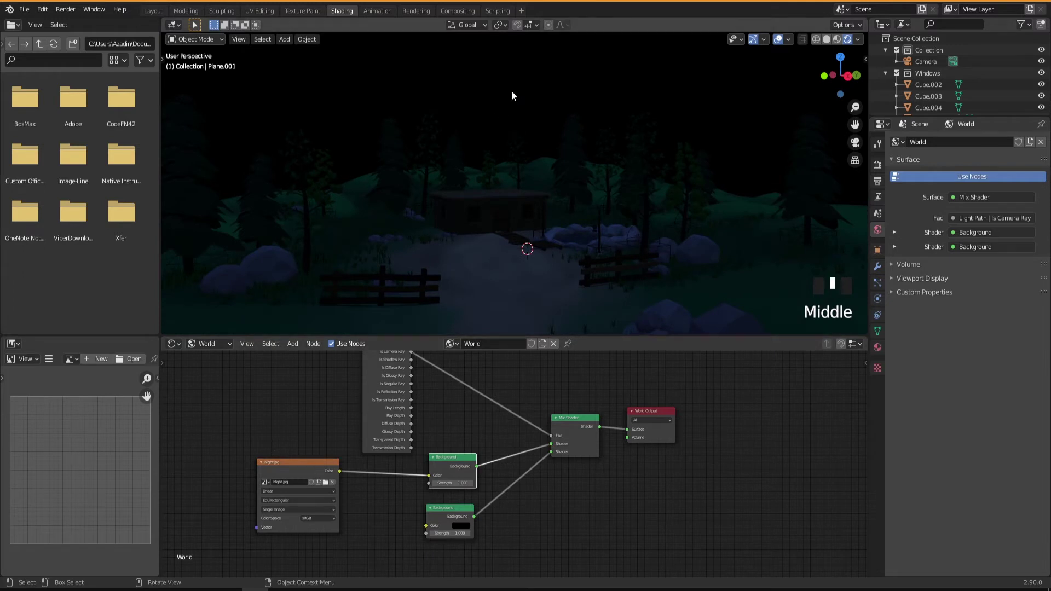
pyautogui.click(325, 483)
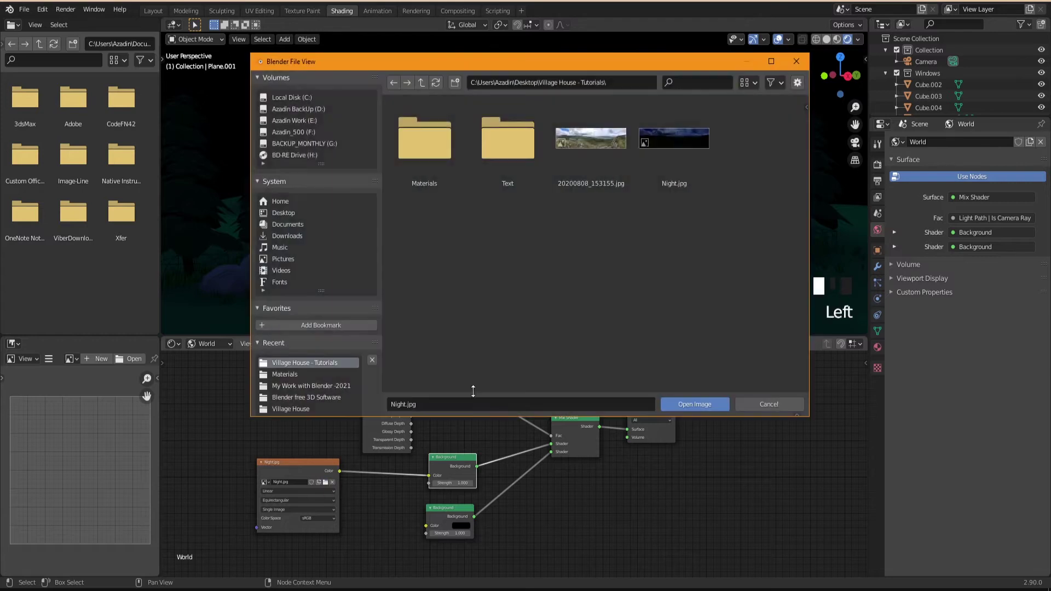
pyautogui.click(584, 140)
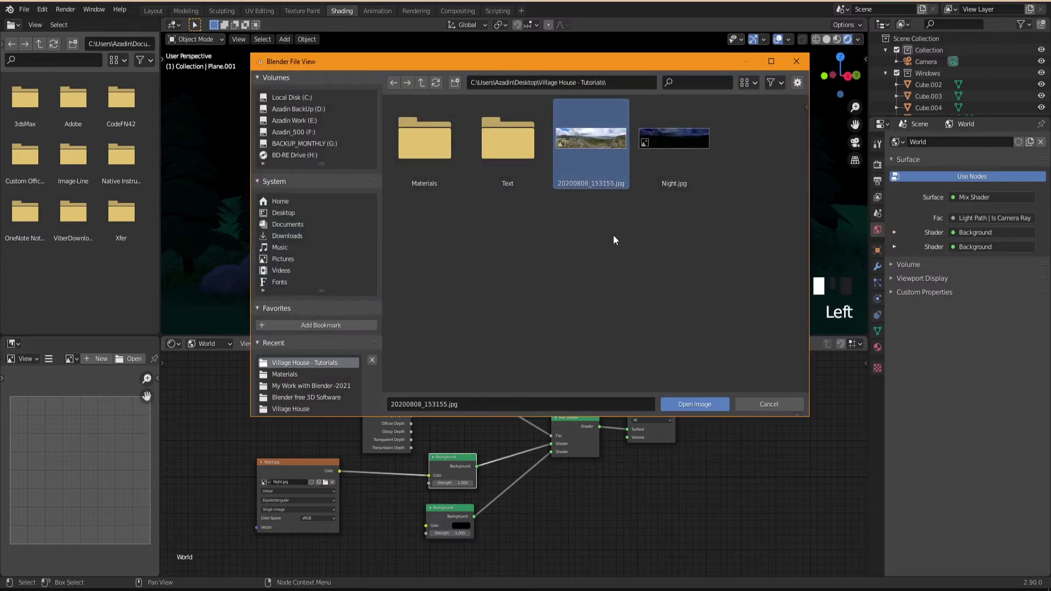
pyautogui.click(681, 404)
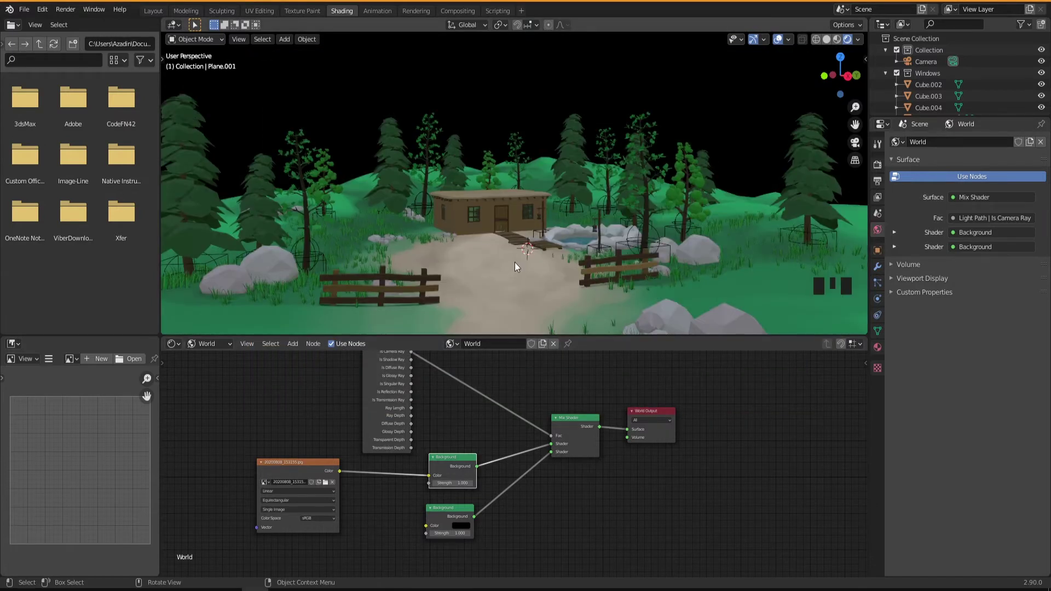
# Load Night.jpg back into the Environment Texture node
pyautogui.click(326, 480)
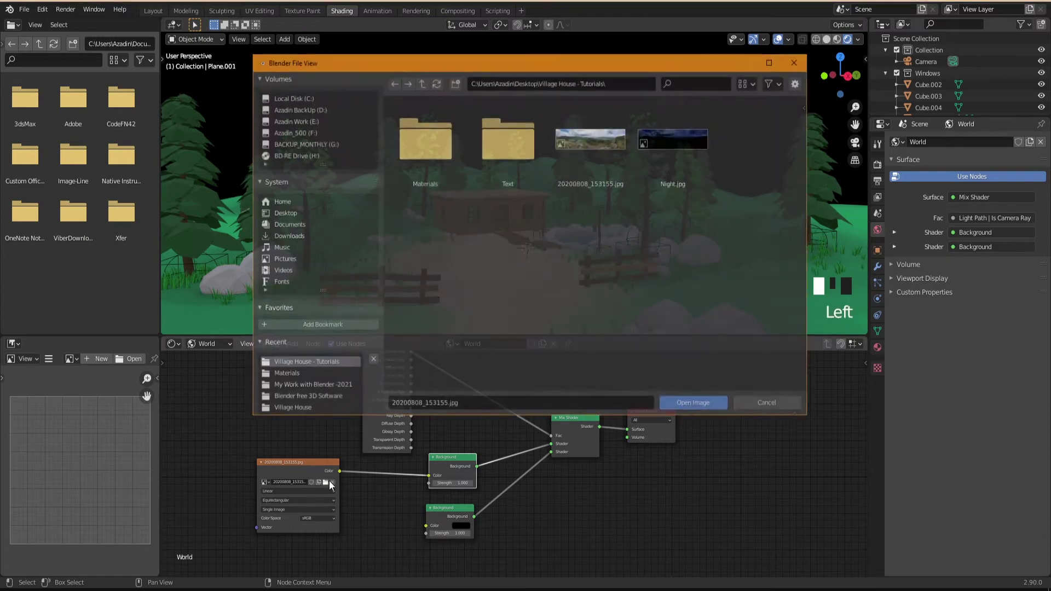
pyautogui.click(674, 161)
pyautogui.click(690, 404)
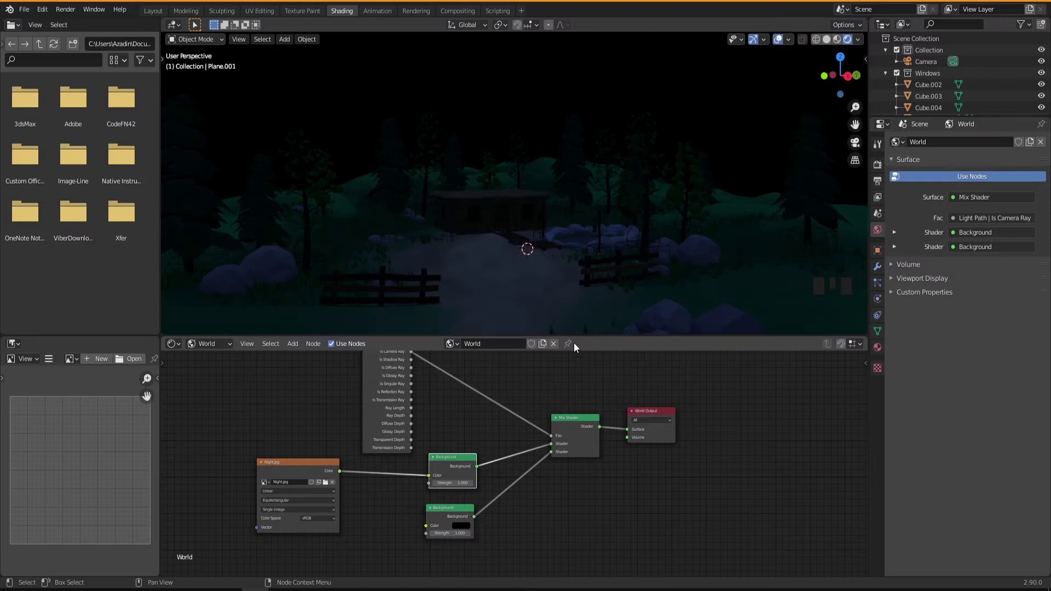
# Enlarge the 3D viewport's height, and set the upper Background node's strength to 0.7
pyautogui.moveTo(586, 336); pyautogui.dragTo(547, 385)
pyautogui.moveTo(450, 482); pyautogui.dragTo(459, 467)
pyautogui.scroll(5, 459, 506)
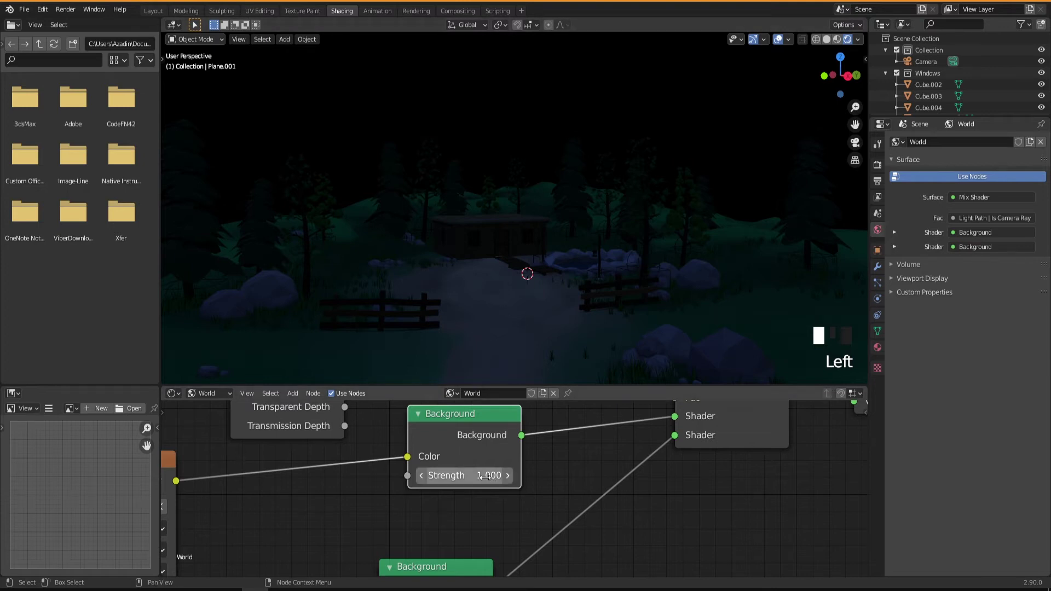
pyautogui.moveTo(464, 475)
pyautogui.mouseDown()
pyautogui.moveTo(611, 475)
pyautogui.moveTo(464, 475)
pyautogui.mouseUp()
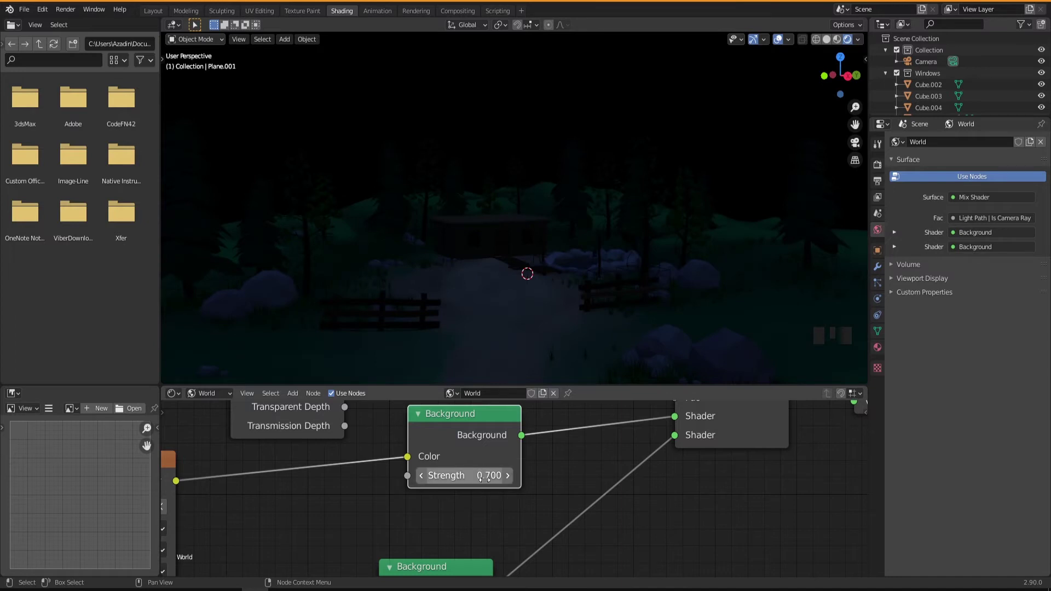
# Set the upper Background node's strength to 0.6
pyautogui.click(453, 475)
pyautogui.moveTo(436, 475); pyautogui.dragTo(431, 475)
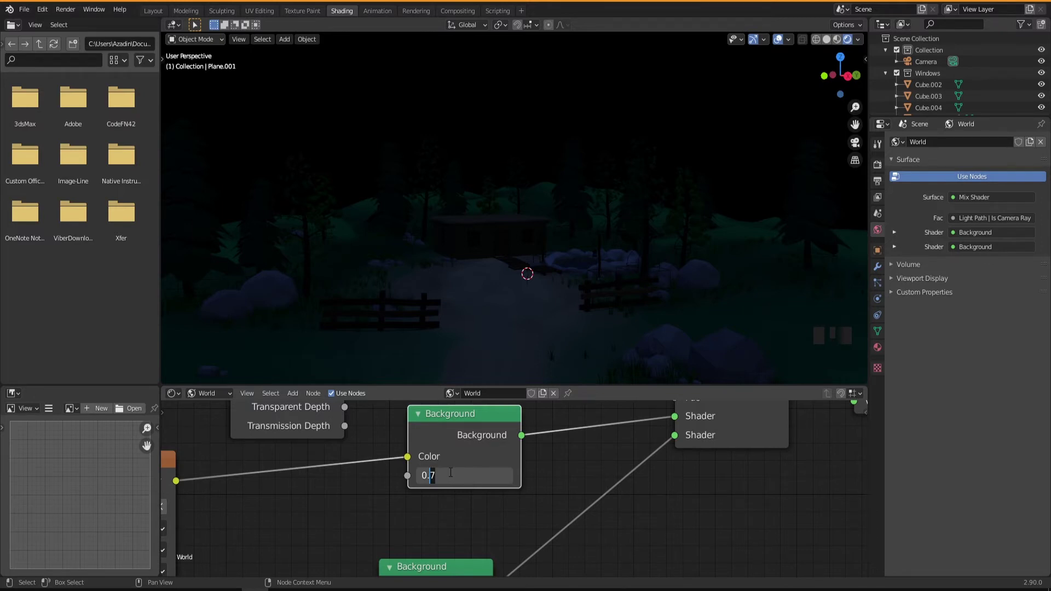
pyautogui.write('6')
pyautogui.press('Return')
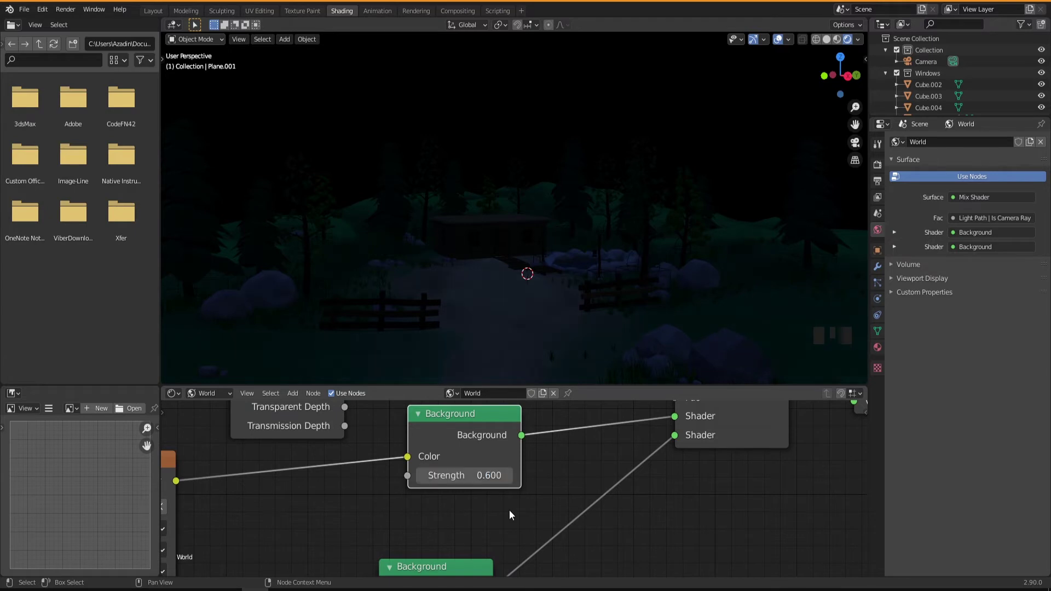
pyautogui.moveTo(536, 276)
pyautogui.mouseDown(button='middle')
pyautogui.moveTo(576, 280)
pyautogui.moveTo(547, 280)
pyautogui.moveTo(553, 301)
pyautogui.moveTo(557, 257)
pyautogui.moveTo(545, 280)
pyautogui.moveTo(518, 286)
pyautogui.mouseUp(button='middle')
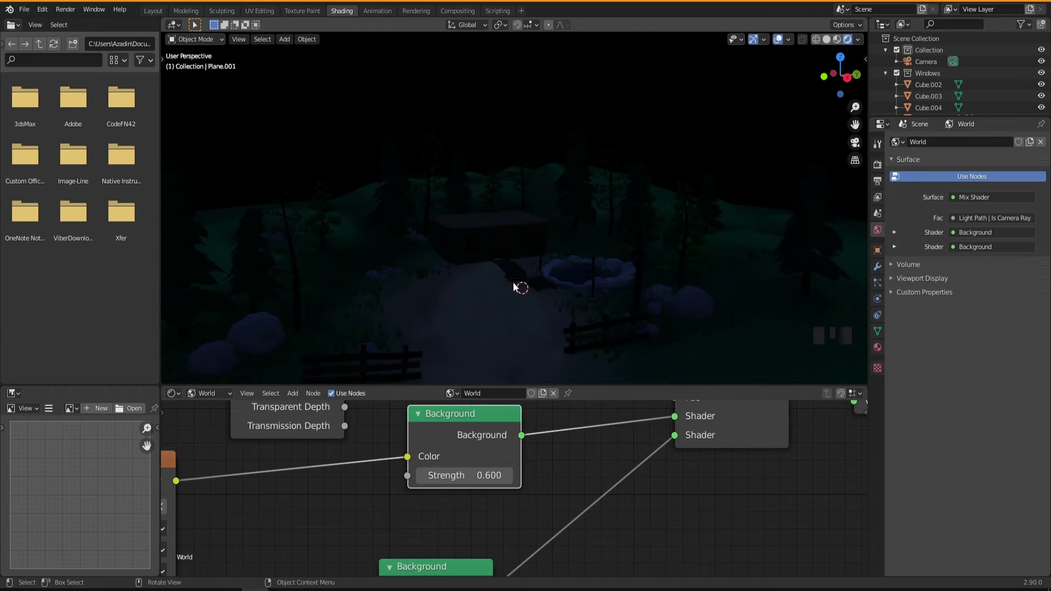
pyautogui.scroll(-5, 462, 428)
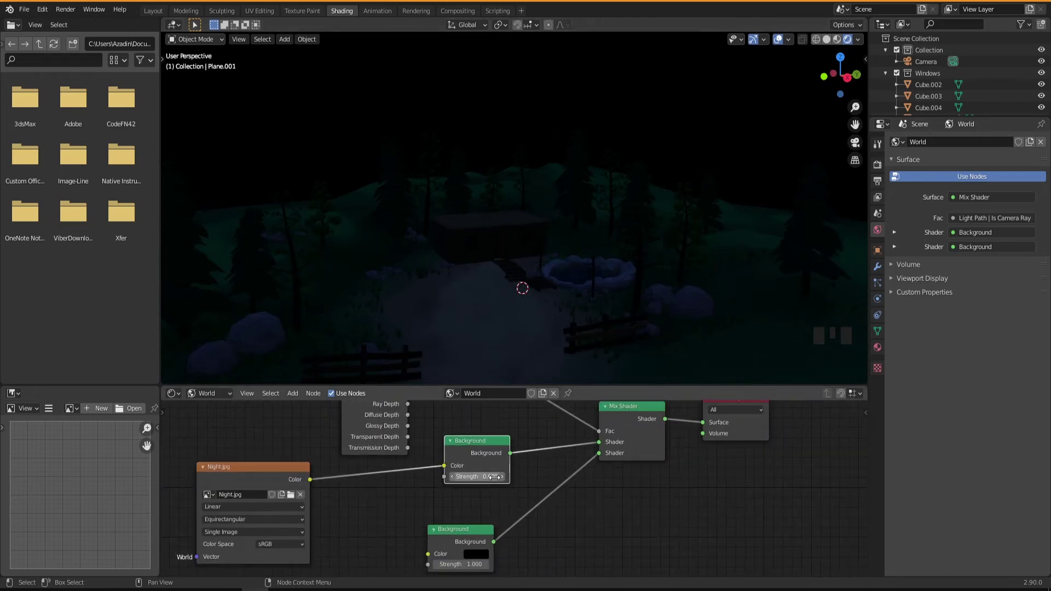
# Switch to the Layout workspace and add a Spot light at the 3D cursor in front of the house
pyautogui.click(152, 11)
pyautogui.moveTo(495, 366)
pyautogui.mouseDown(button='middle')
pyautogui.moveTo(438, 363)
pyautogui.moveTo(494, 349)
pyautogui.moveTo(497, 397)
pyautogui.moveTo(484, 346)
pyautogui.moveTo(495, 373)
pyautogui.mouseUp(button='middle')
pyautogui.scroll(-2, 446, 356)
pyautogui.scroll(2, 463, 357)
pyautogui.scroll(-2, 486, 366)
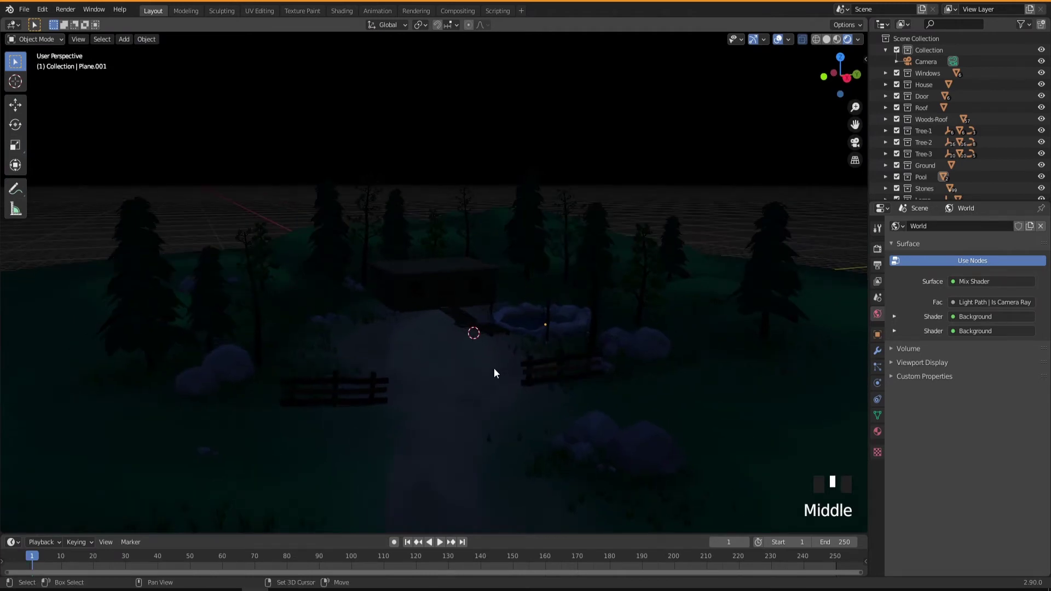
pyautogui.hotkey('shift', 'a')
pyautogui.moveTo(494, 369)
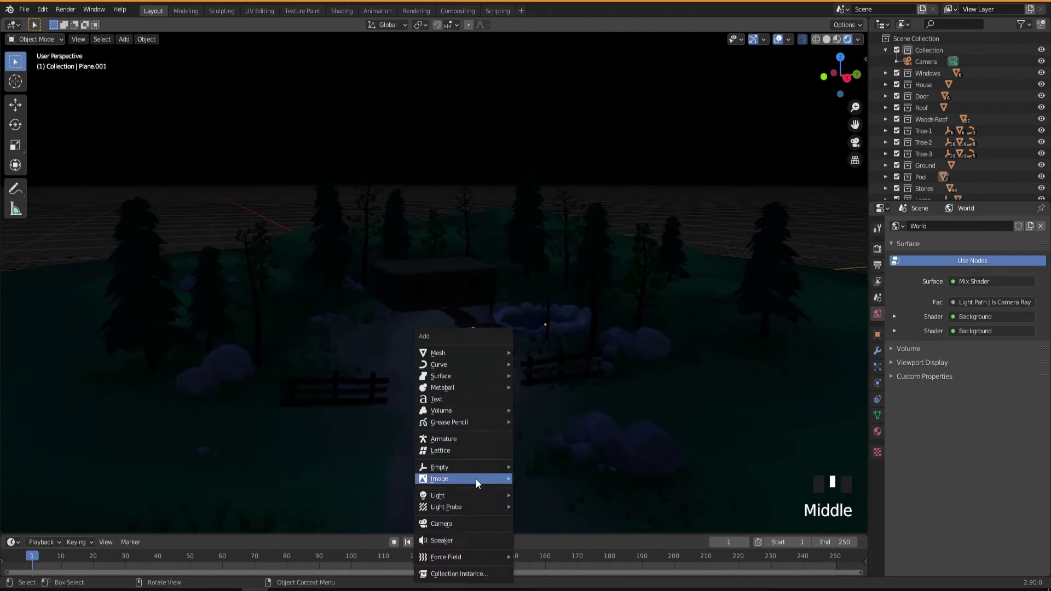
pyautogui.moveTo(472, 491)
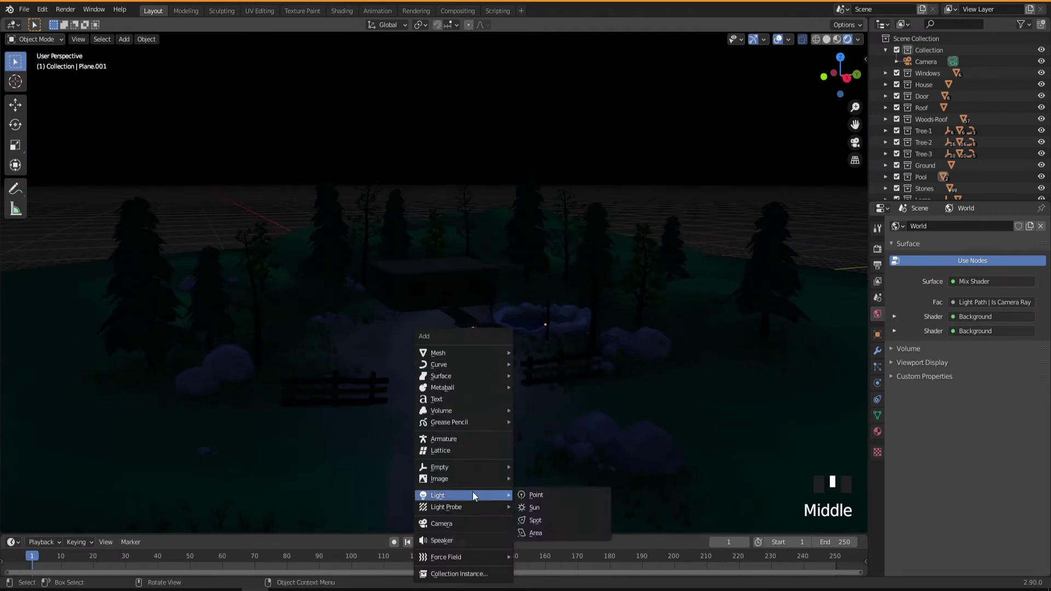
pyautogui.click(537, 521)
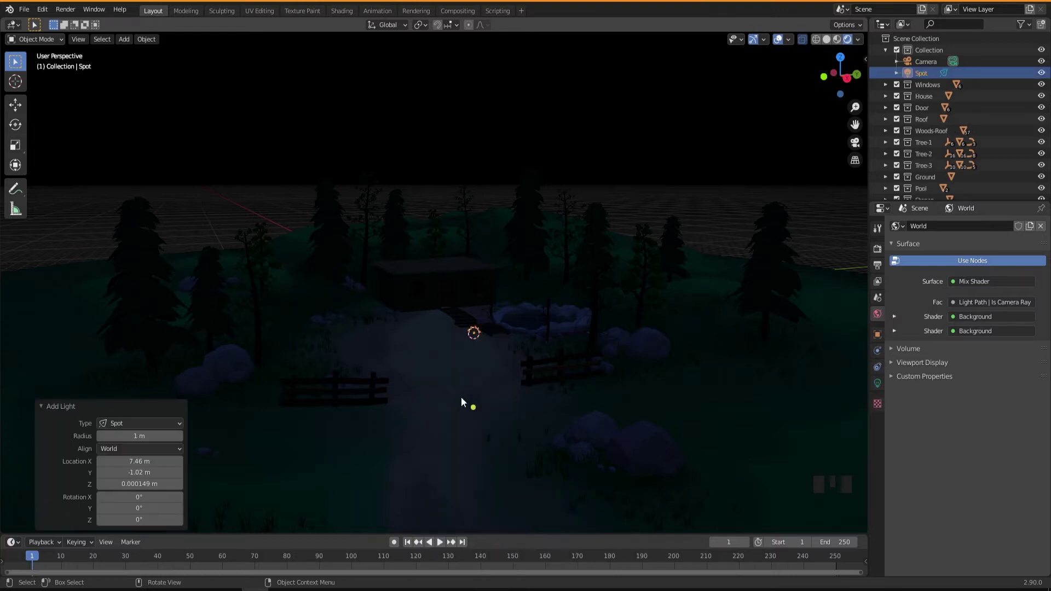
# Raise the spot light about 12.5 m above the ground along the Z axis
pyautogui.press('g')
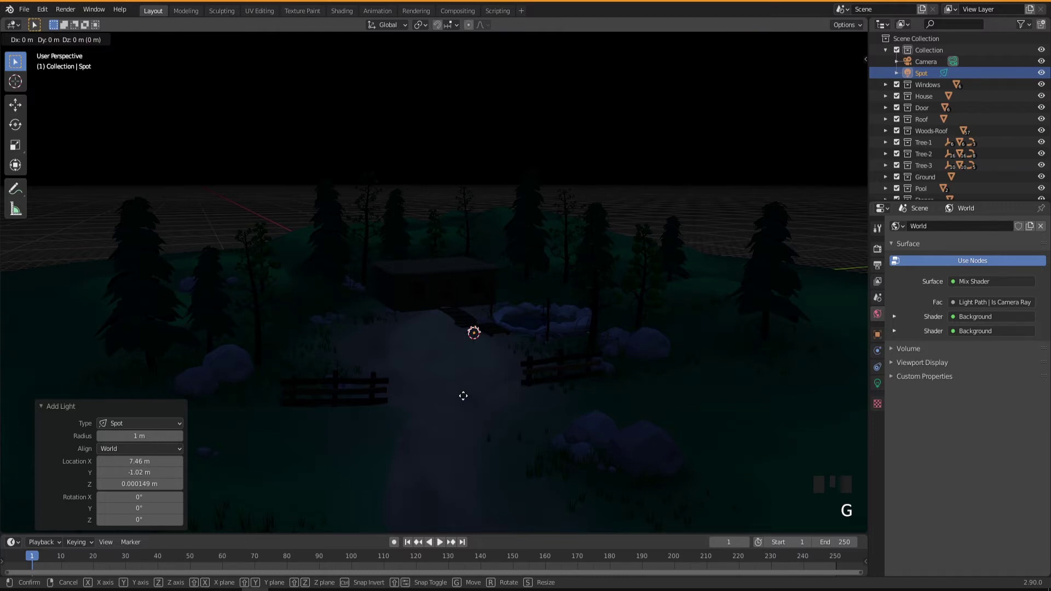
pyautogui.press('z')
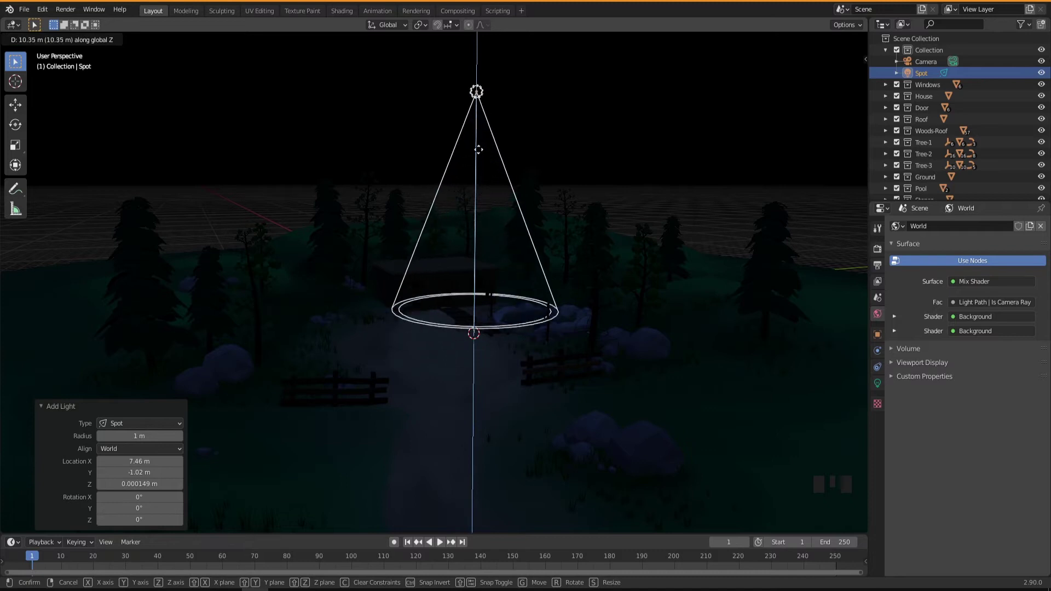
pyautogui.click(476, 105)
# Move the spot light about 26.8 m along the Y axis, out to the edge of the round ground
pyautogui.moveTo(513, 288); pyautogui.dragTo(522, 349, button='middle')
pyautogui.scroll(-3, 510, 317)
pyautogui.scroll(-1, 510, 317)
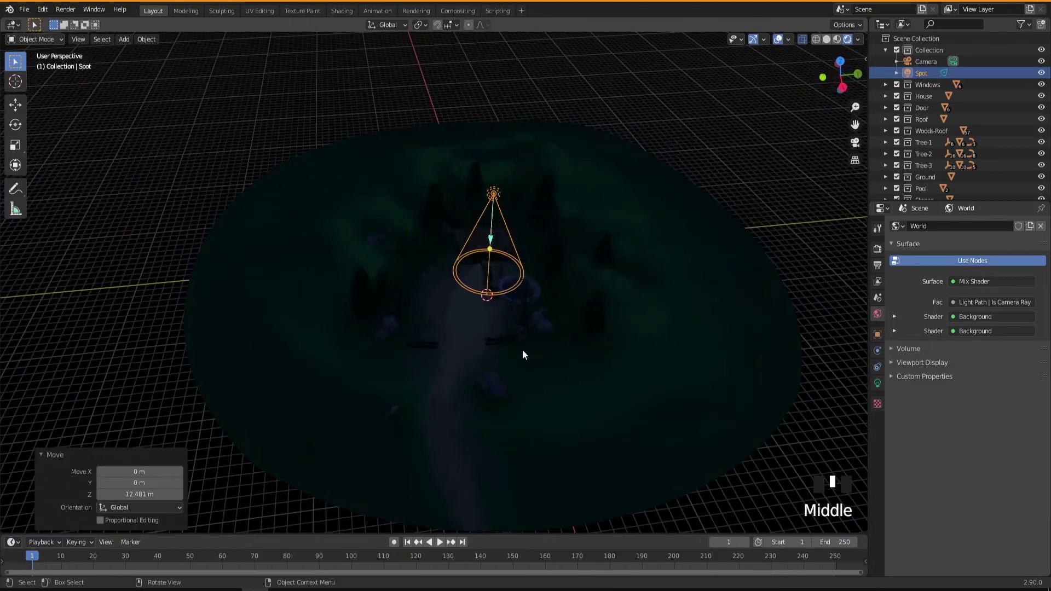
pyautogui.keyDown('shift'); pyautogui.moveTo(638, 295); pyautogui.dragTo(540, 333, button='middle'); pyautogui.keyUp('shift')
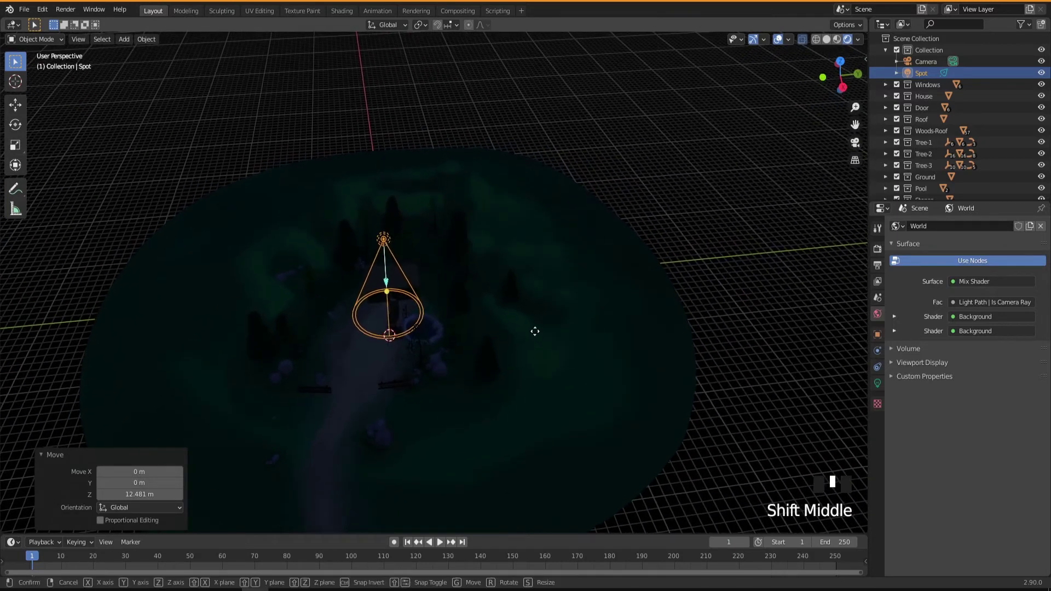
pyautogui.press('g')
pyautogui.press('y')
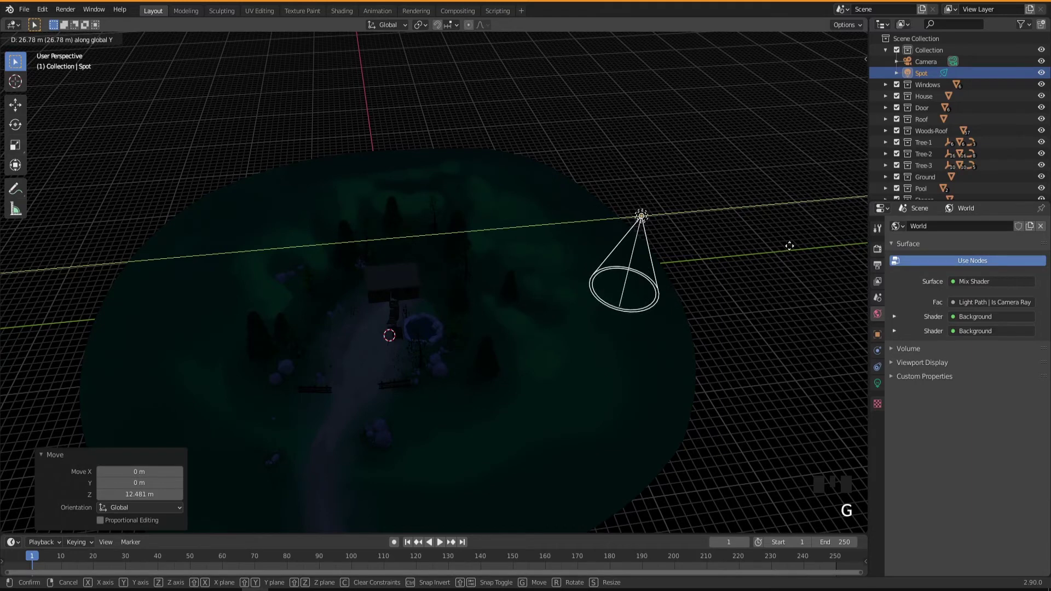
pyautogui.click(788, 242)
# Rotate the spot light about -70° around the global X axis so its cone faces the house area
pyautogui.moveTo(627, 339); pyautogui.dragTo(602, 313, button='middle')
pyautogui.moveTo(427, 279); pyautogui.dragTo(499, 358, button='middle')
pyautogui.moveTo(498, 361); pyautogui.dragTo(545, 405, button='middle')
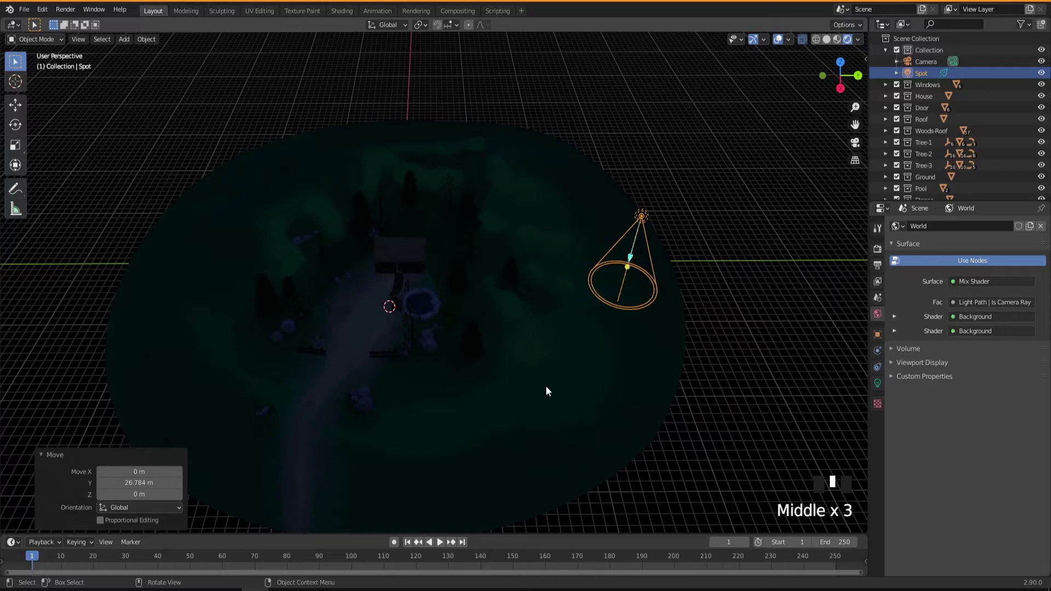
pyautogui.press('r')
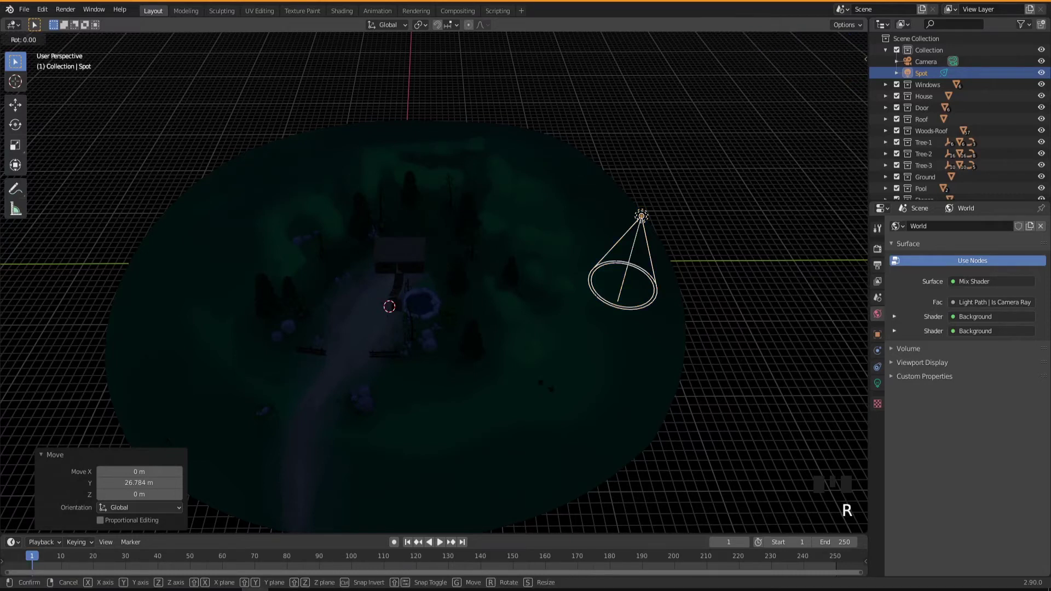
pyautogui.press('x')
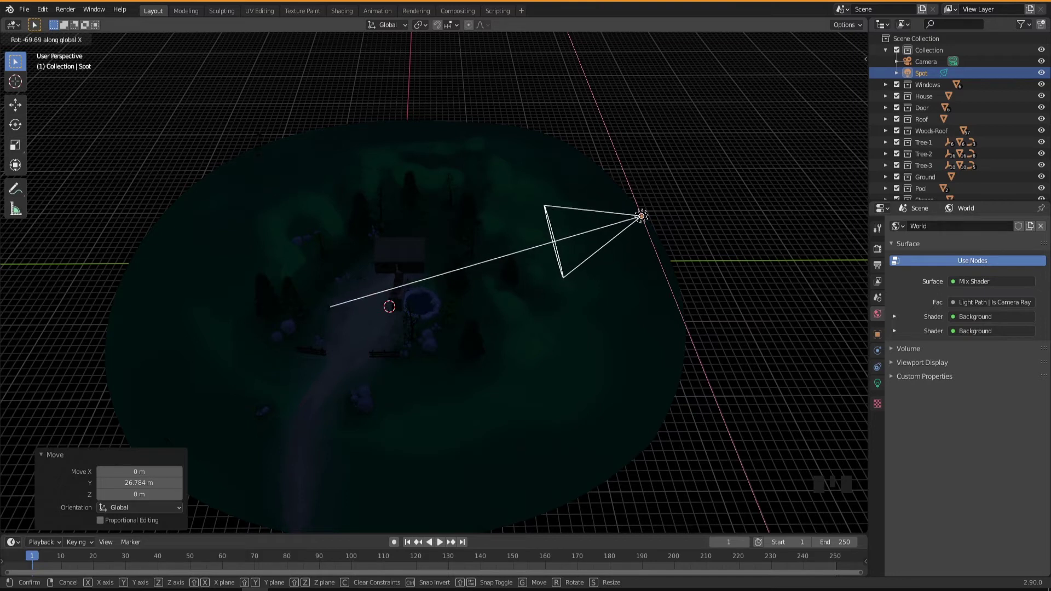
pyautogui.click(340, 267)
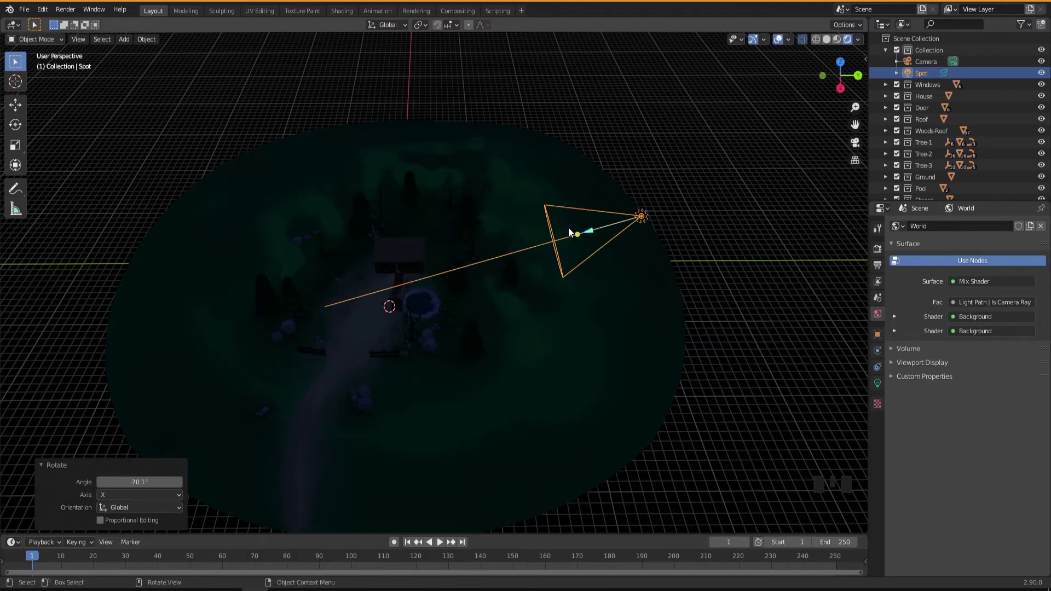
# Adjust the spot light's target point so that its beam aims at the house
pyautogui.moveTo(576, 234); pyautogui.dragTo(401, 291)
pyautogui.moveTo(505, 337); pyautogui.dragTo(417, 326, button='middle')
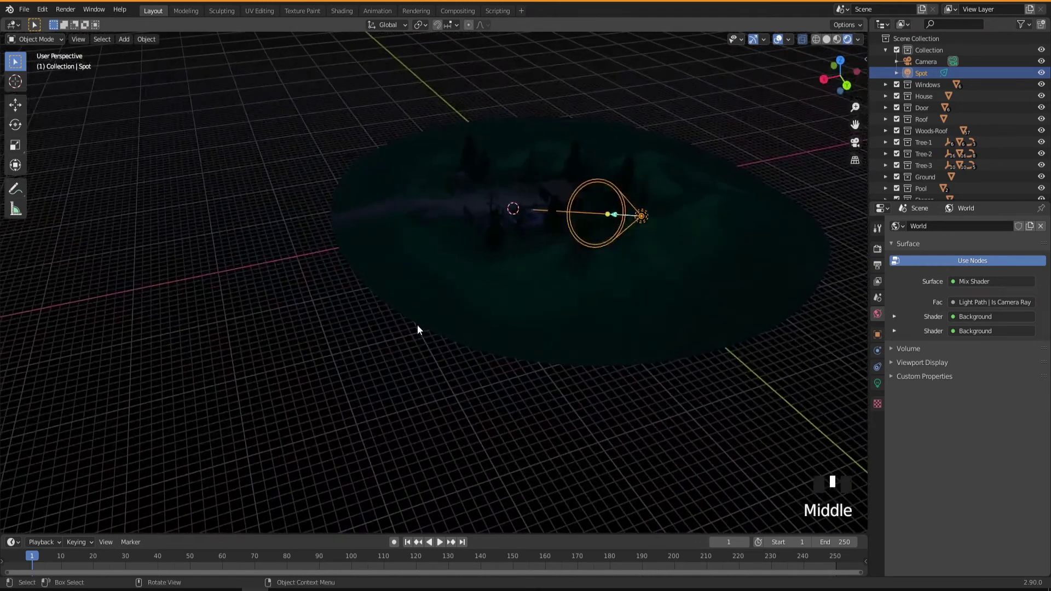
pyautogui.keyDown('shift'); pyautogui.moveTo(493, 351); pyautogui.dragTo(387, 411, button='middle'); pyautogui.keyUp('shift')
pyautogui.scroll(2, 497, 314)
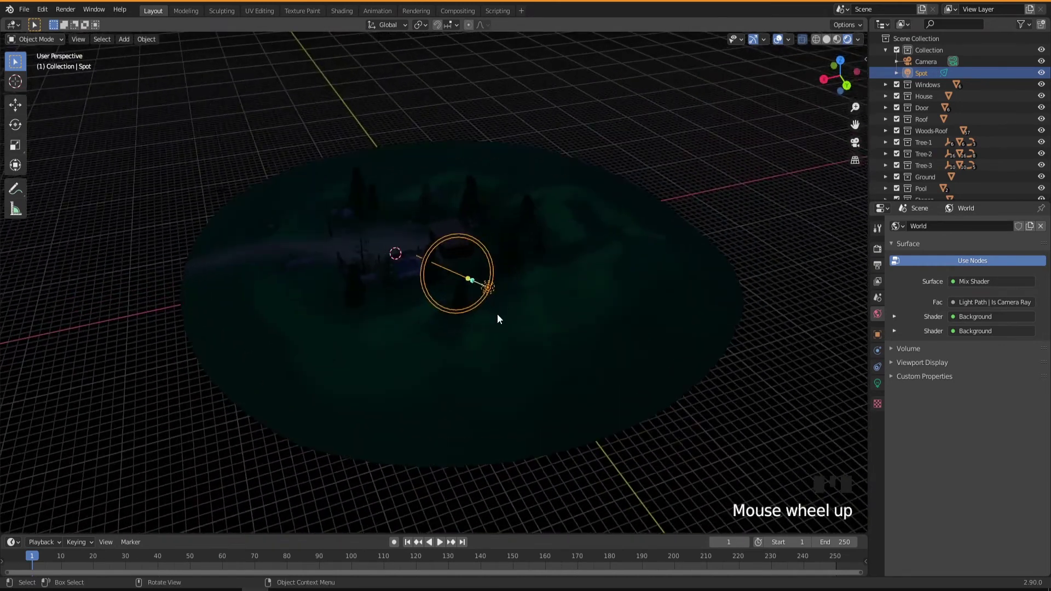
pyautogui.moveTo(464, 272)
pyautogui.mouseDown()
pyautogui.moveTo(460, 257)
pyautogui.moveTo(476, 273)
pyautogui.mouseUp()
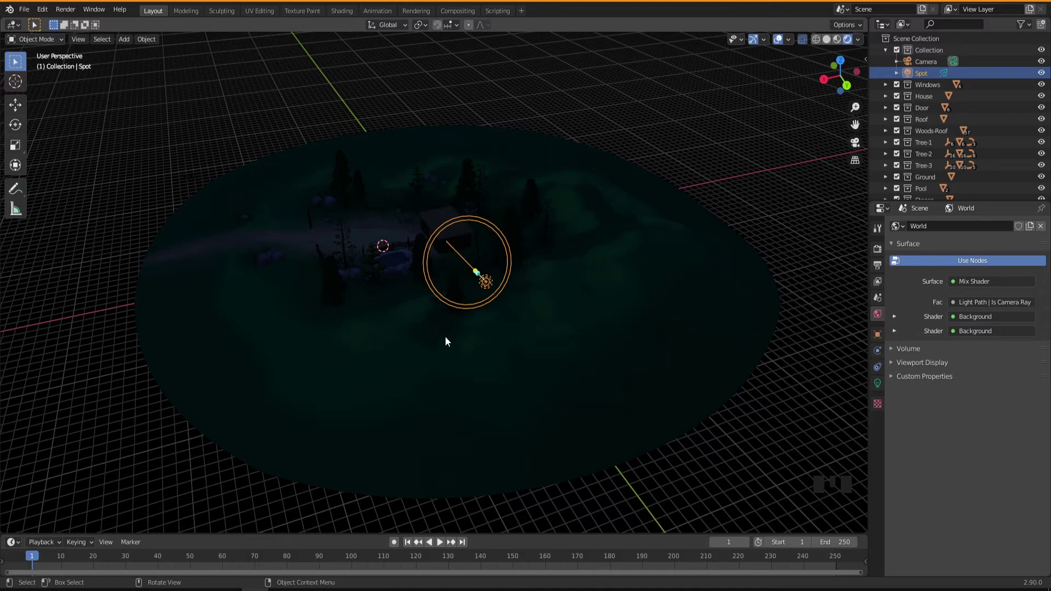
# Move the spot light about 8.5 m along the X axis and re-aim its beam at the house area
pyautogui.press('g')
pyautogui.press('x')
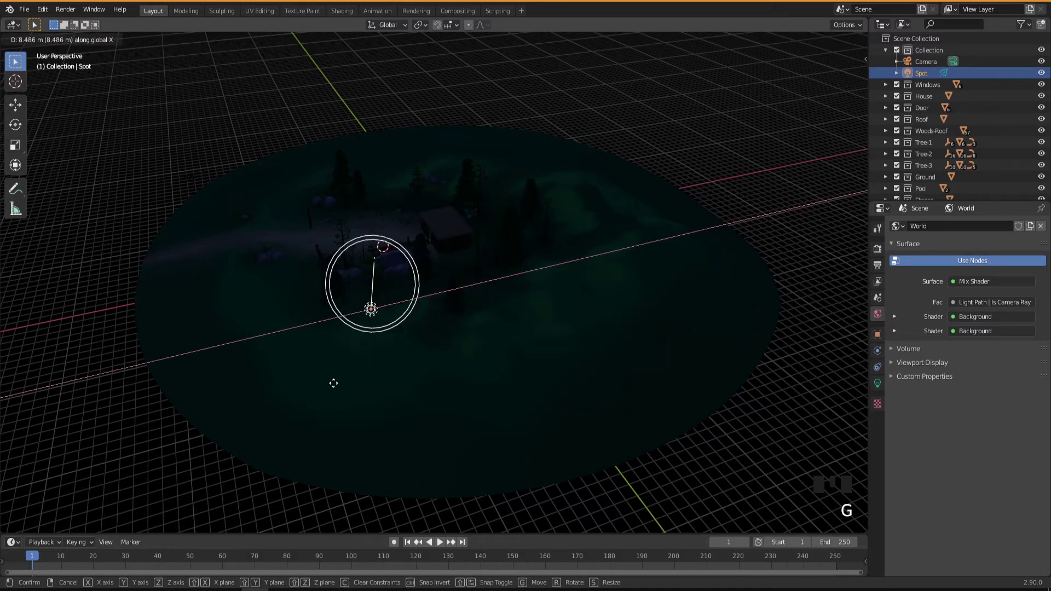
pyautogui.click(338, 387)
pyautogui.moveTo(337, 387); pyautogui.dragTo(392, 340, button='middle')
pyautogui.moveTo(354, 283); pyautogui.dragTo(337, 135)
# Set the spot light's power to 1000 W in its light properties
pyautogui.moveTo(337, 134); pyautogui.dragTo(381, 246, button='middle')
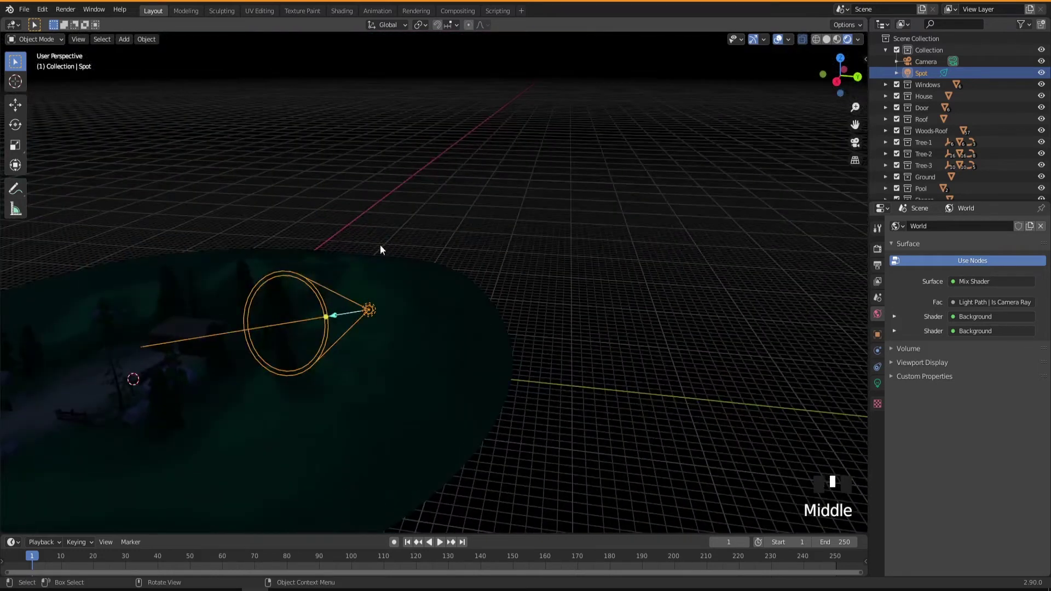
pyautogui.keyDown('shift'); pyautogui.moveTo(271, 321); pyautogui.dragTo(559, 258, button='middle'); pyautogui.keyUp('shift')
pyautogui.keyDown('shift'); pyautogui.moveTo(571, 334); pyautogui.dragTo(571, 334, button='middle'); pyautogui.keyUp('shift')
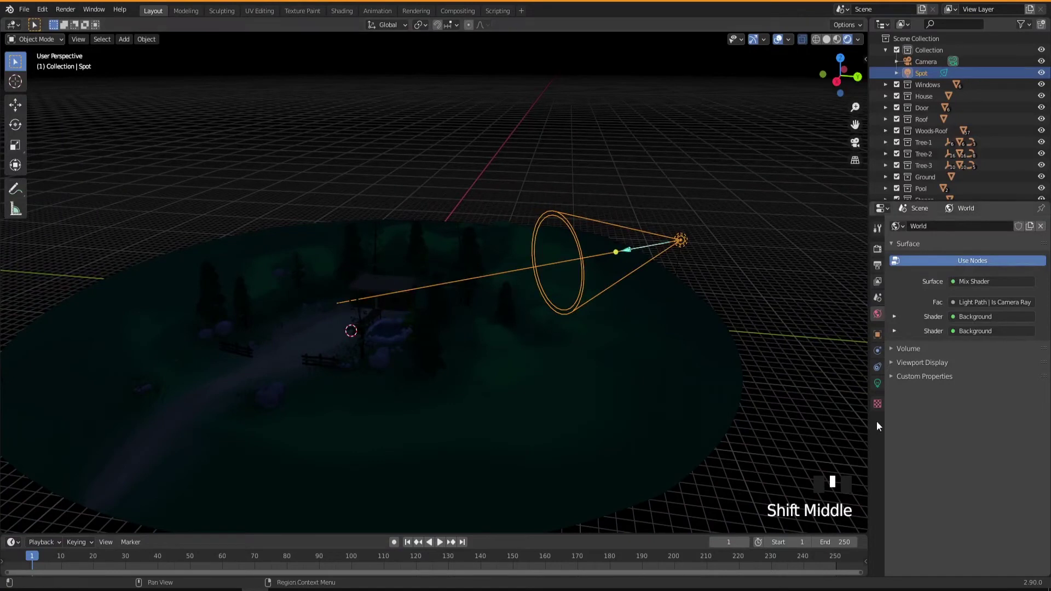
pyautogui.click(878, 384)
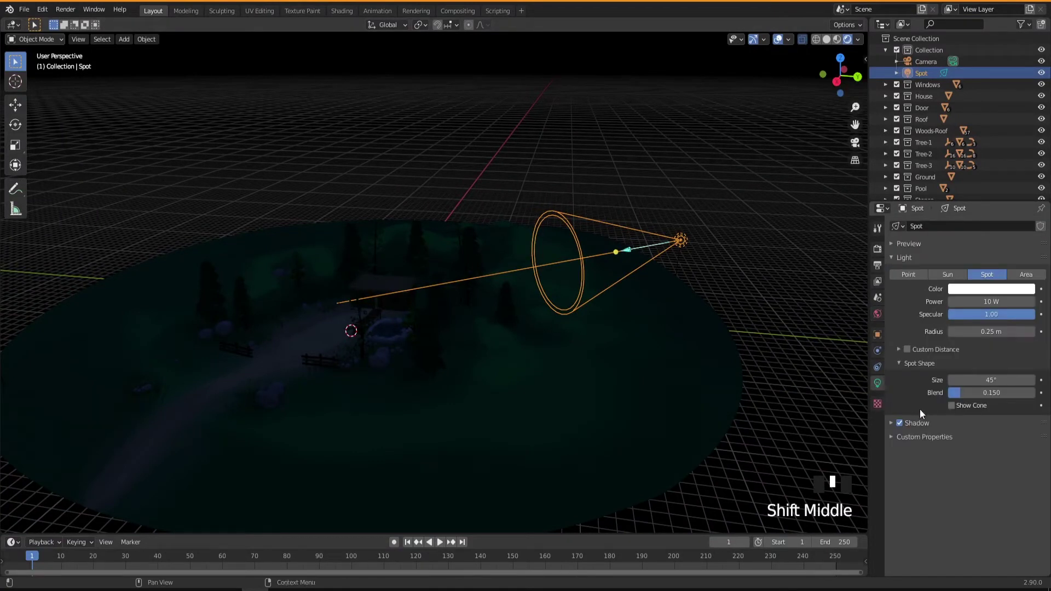
pyautogui.moveTo(402, 387); pyautogui.dragTo(516, 330, button='middle')
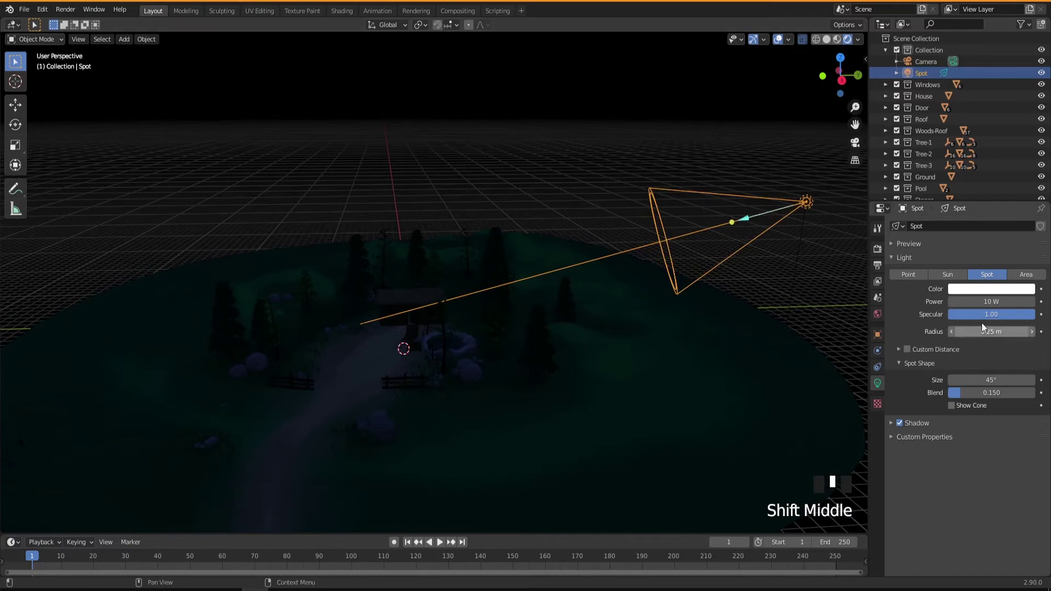
pyautogui.click(964, 302)
pyautogui.click(956, 306)
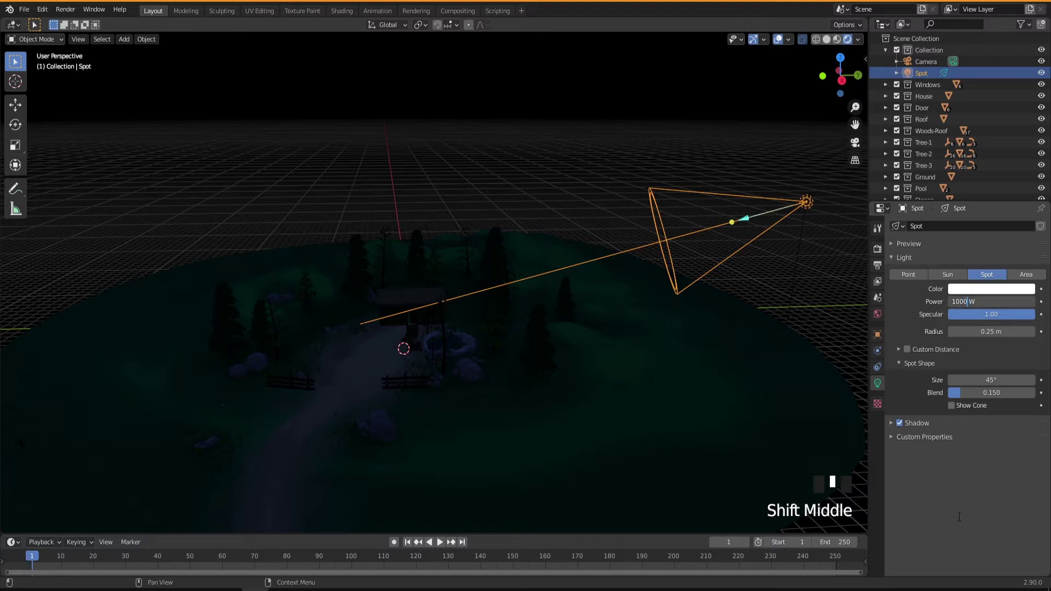
pyautogui.write('0')
pyautogui.press('Return')
pyautogui.moveTo(553, 354); pyautogui.dragTo(563, 329, button='middle')
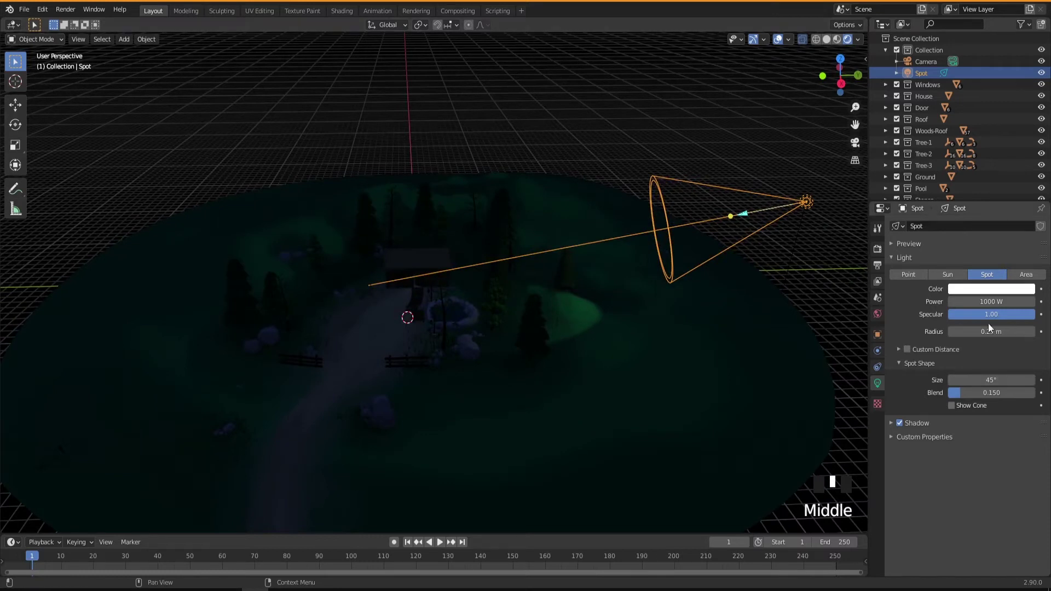
# Adjust the spot light to 1018.8 W power, 0.91 m radius and a 180° spot size
pyautogui.moveTo(984, 302); pyautogui.dragTo(989, 302)
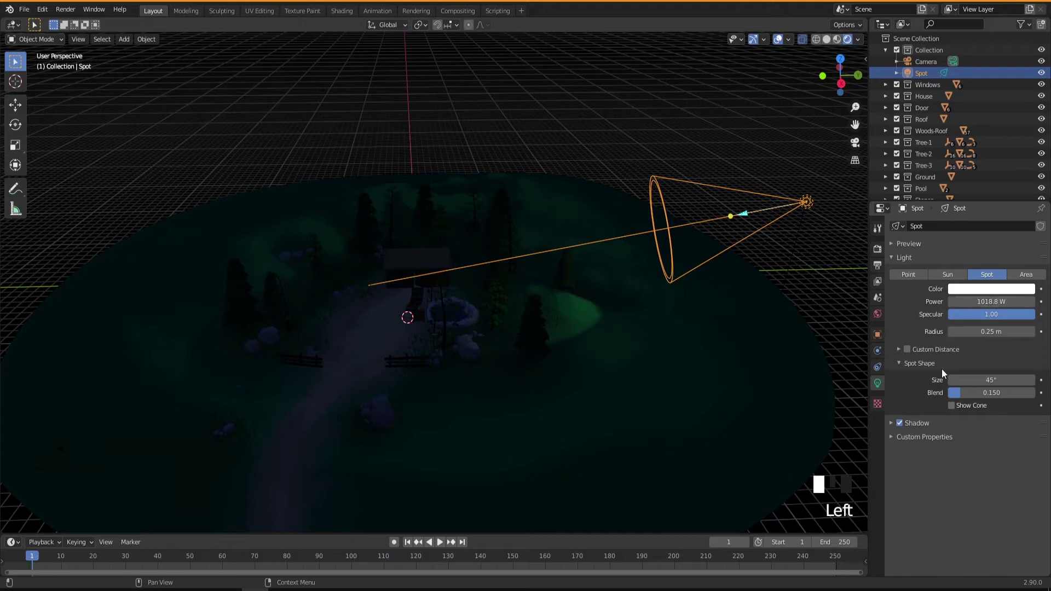
pyautogui.moveTo(983, 333); pyautogui.dragTo(1007, 332)
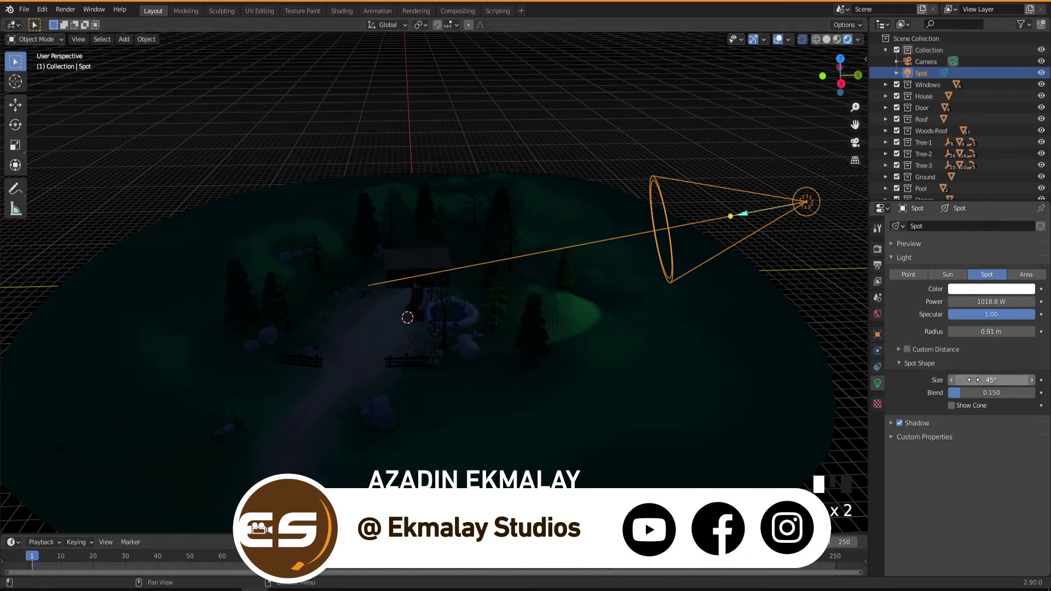
pyautogui.moveTo(972, 380); pyautogui.dragTo(1050, 380)
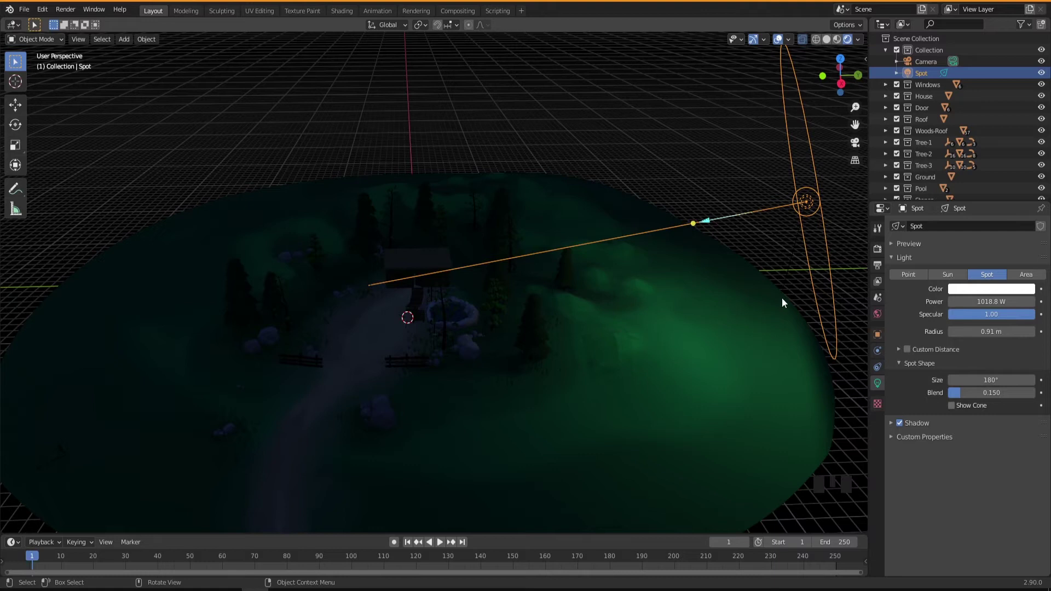
# Change the spot light's colour to a saturated blue with hue 0.577, saturation 0.948 and value 1.000
pyautogui.moveTo(524, 355)
pyautogui.mouseDown(button='middle')
pyautogui.moveTo(523, 324)
pyautogui.moveTo(520, 344)
pyautogui.mouseUp(button='middle')
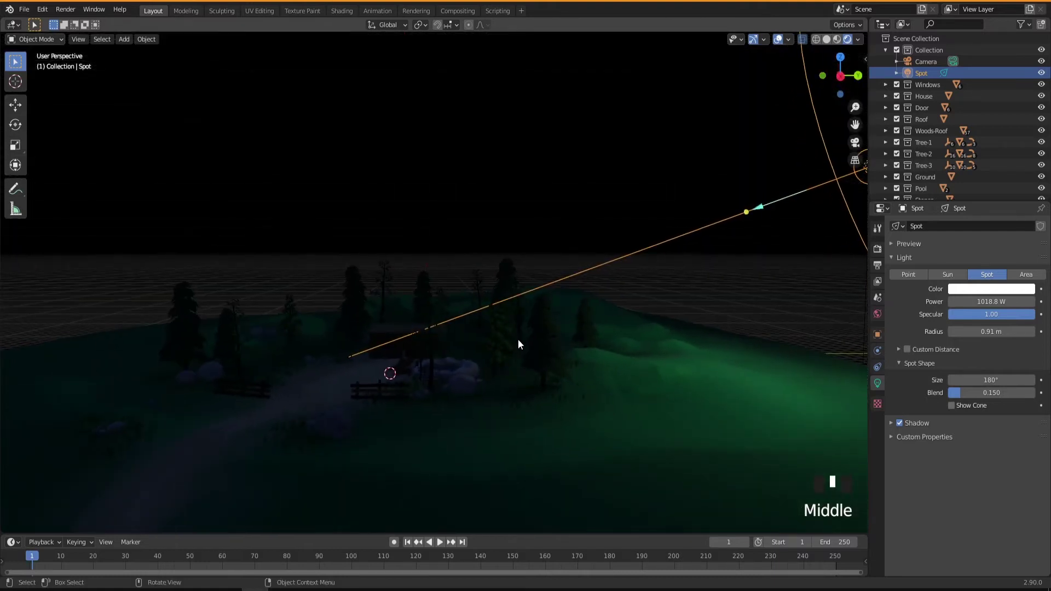
pyautogui.scroll(-2, 515, 398)
pyautogui.moveTo(514, 397); pyautogui.dragTo(526, 415, button='middle')
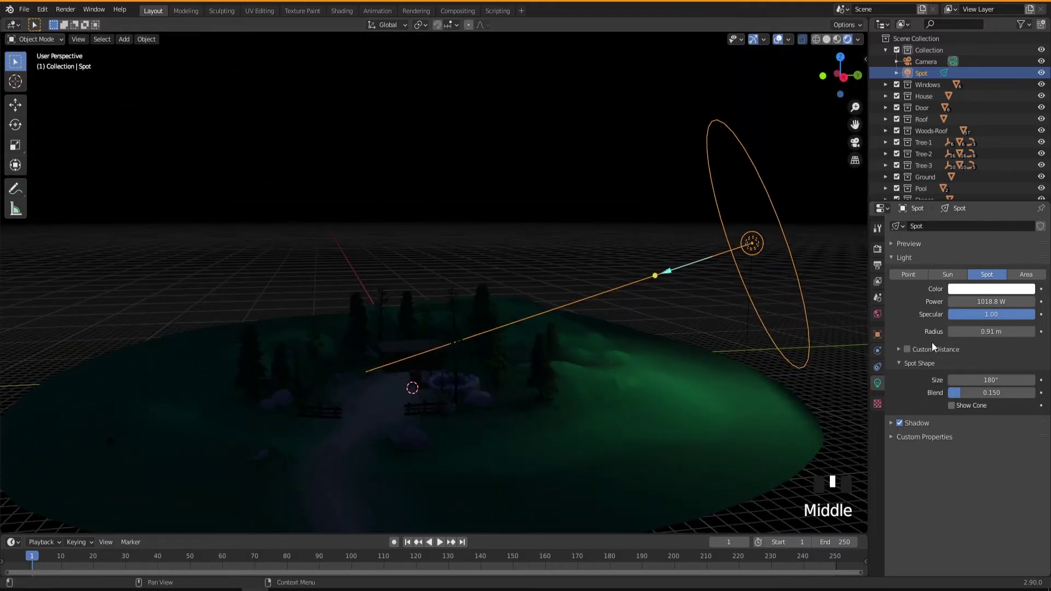
pyautogui.click(976, 288)
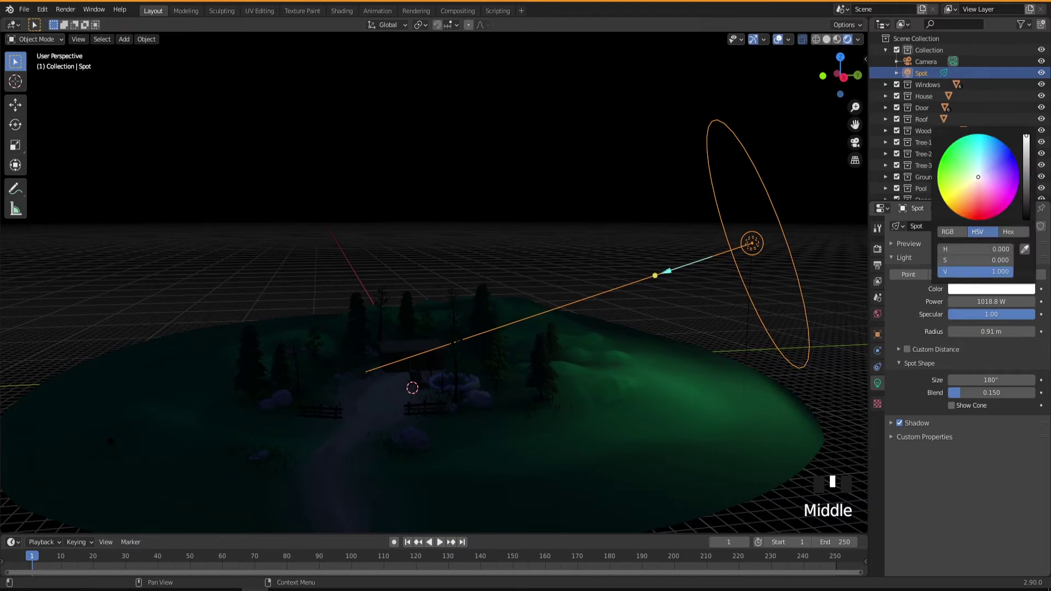
pyautogui.click(990, 141)
pyautogui.moveTo(991, 139); pyautogui.dragTo(996, 140)
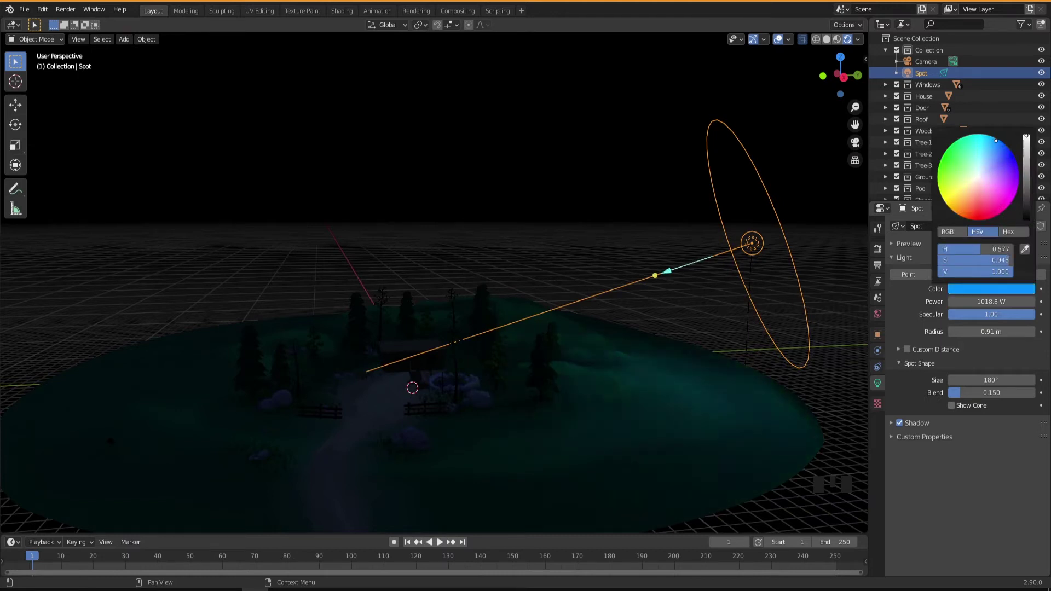
pyautogui.moveTo(591, 377)
pyautogui.mouseDown(button='middle')
pyautogui.moveTo(569, 395)
pyautogui.moveTo(580, 406)
pyautogui.moveTo(600, 399)
pyautogui.moveTo(591, 396)
pyautogui.mouseUp(button='middle')
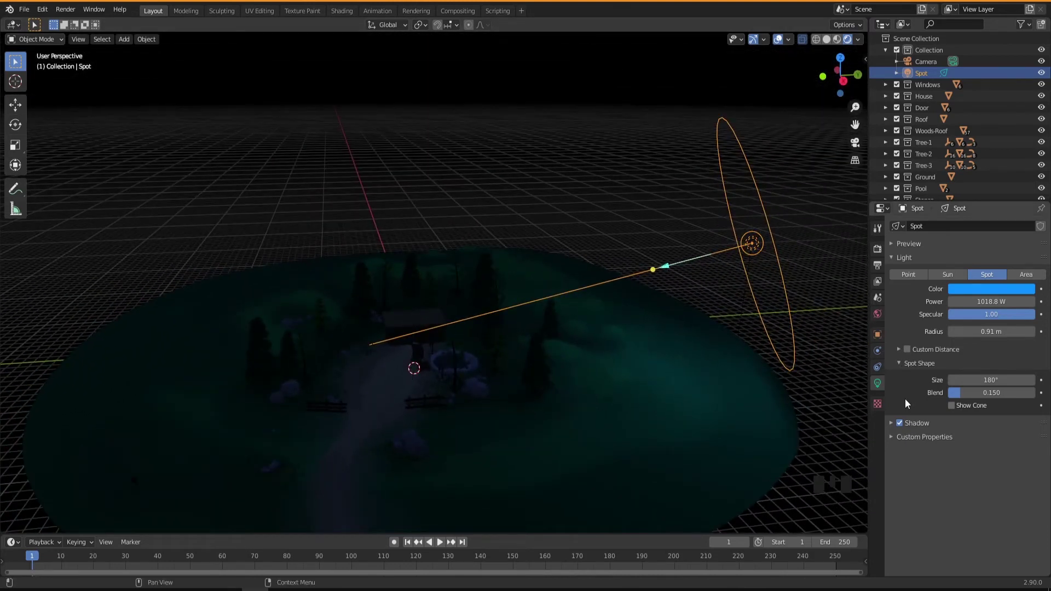
# Expand the spot light's shadow settings and move the light about -13.6 m along the Y axis
pyautogui.click(892, 423)
pyautogui.moveTo(516, 415); pyautogui.dragTo(466, 381, button='middle')
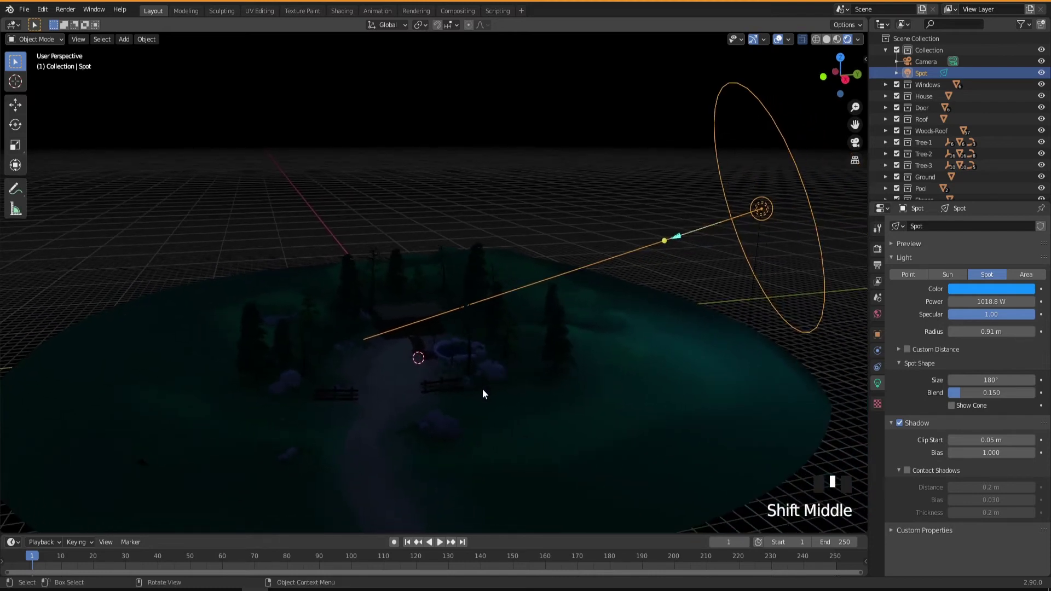
pyautogui.press('g')
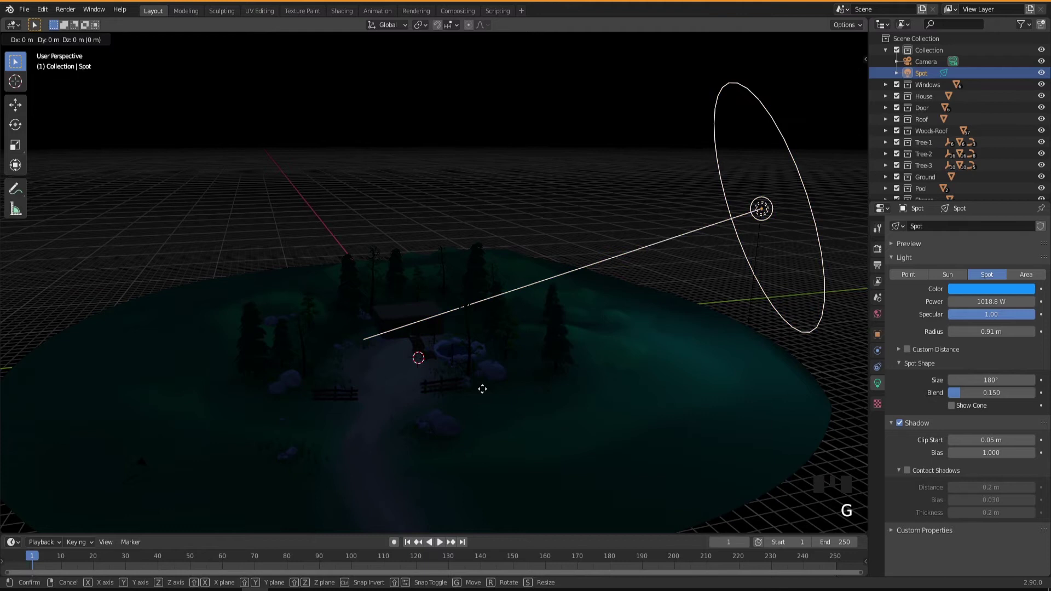
pyautogui.press('y')
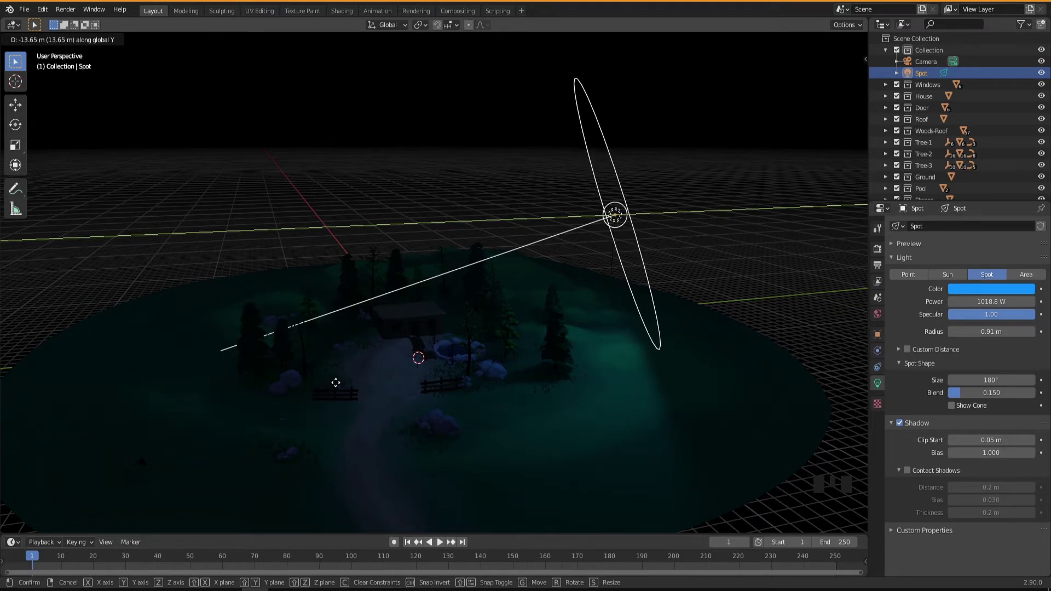
pyautogui.click(336, 386)
# Raise the spot light about 5.4 m along the Z axis
pyautogui.moveTo(453, 429)
pyautogui.mouseDown(button='middle')
pyautogui.moveTo(434, 413)
pyautogui.moveTo(447, 426)
pyautogui.mouseUp(button='middle')
pyautogui.press('g')
pyautogui.press('z')
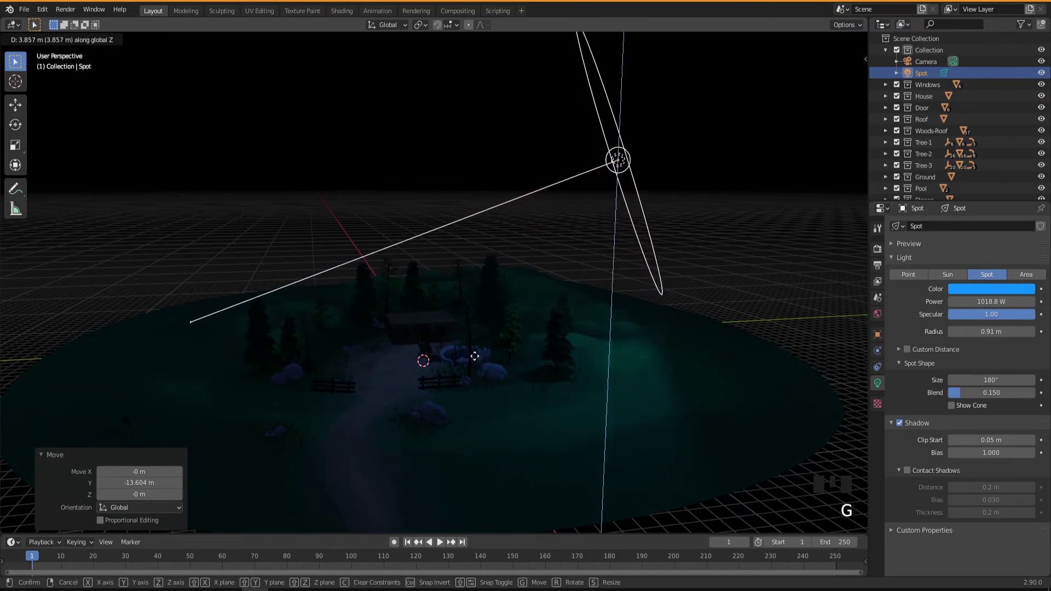
pyautogui.click(472, 338)
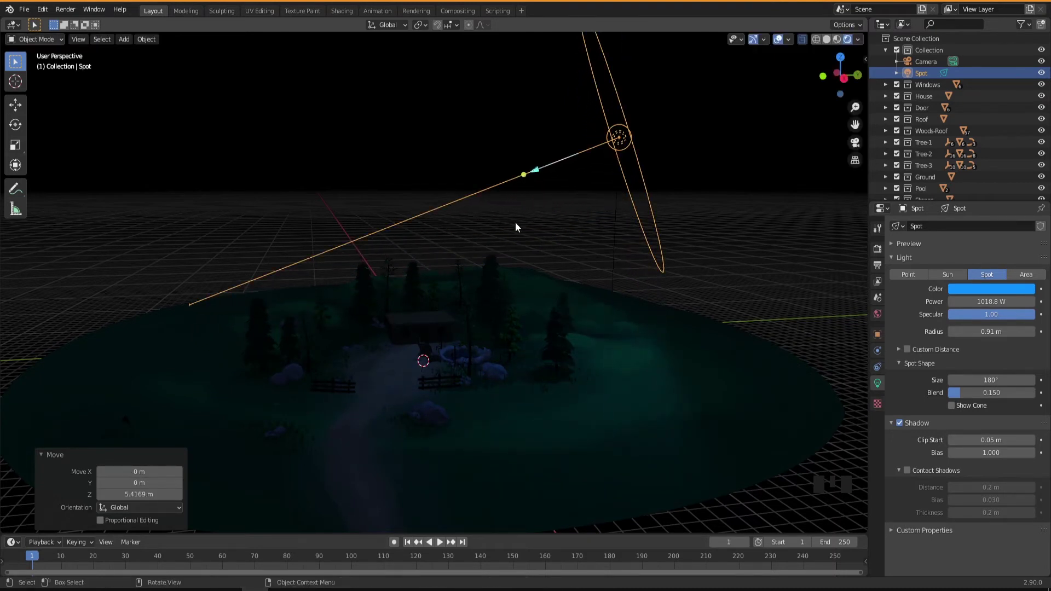
# Re-aim the spot light's beam from its raised position towards the house
pyautogui.moveTo(561, 317); pyautogui.dragTo(485, 359, button='middle')
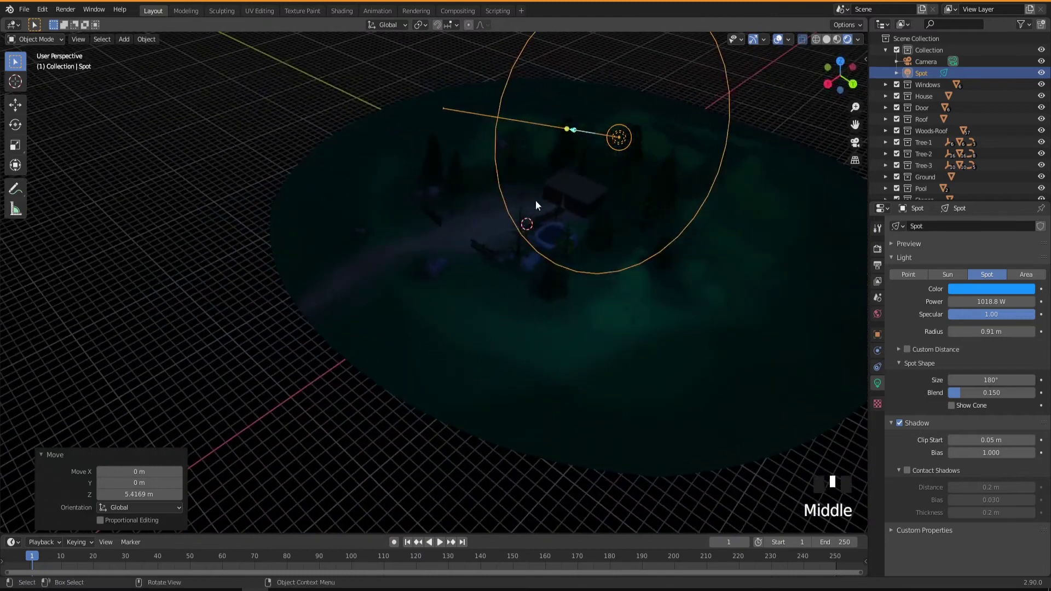
pyautogui.moveTo(566, 129); pyautogui.dragTo(550, 192)
pyautogui.moveTo(551, 192); pyautogui.dragTo(586, 226, button='middle')
pyautogui.scroll(5, 384, 408)
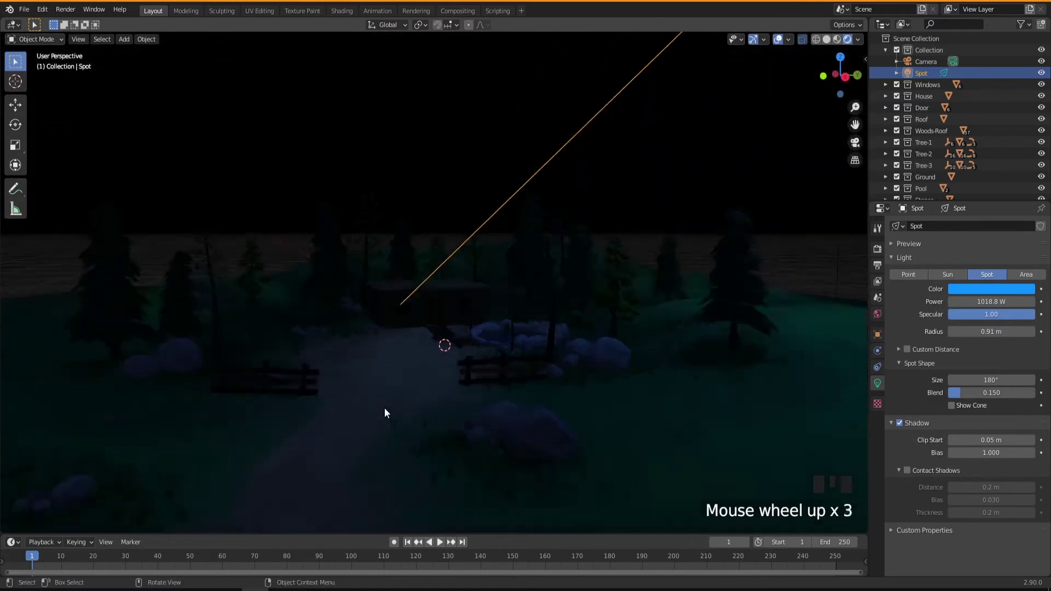
pyautogui.moveTo(424, 400); pyautogui.dragTo(471, 398, button='middle')
pyautogui.scroll(-2, 465, 388)
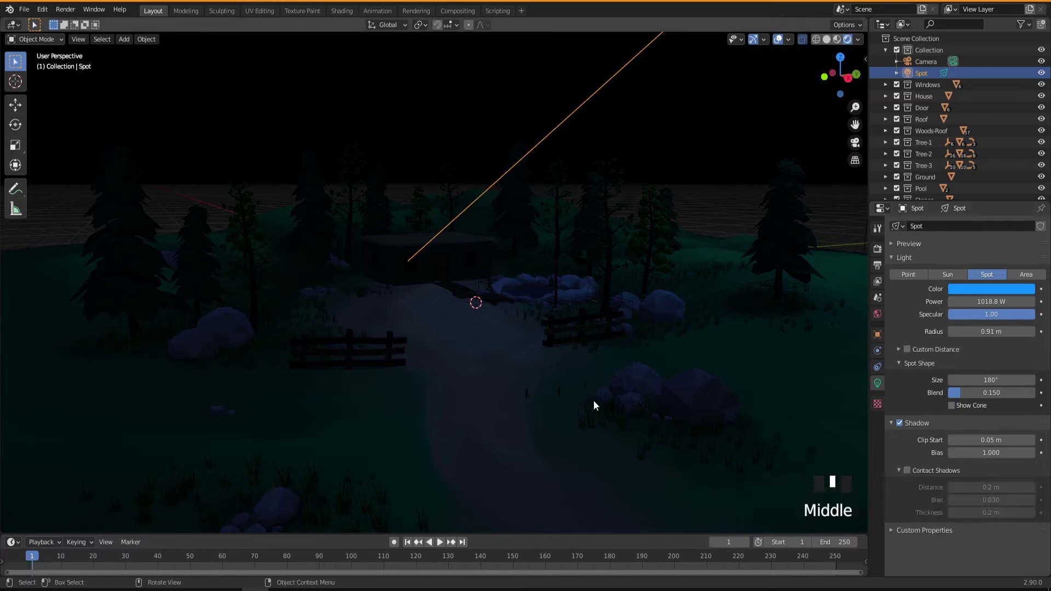
# Enable contact shadows for the spot light, comparing the fence and pool area with them off and on
pyautogui.click(907, 471)
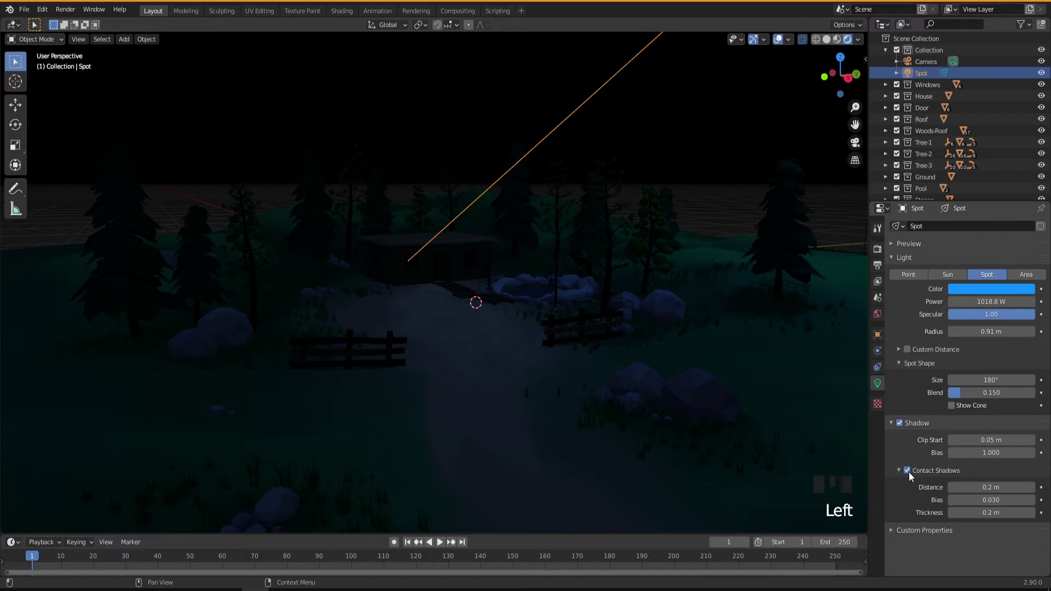
pyautogui.moveTo(553, 365); pyautogui.dragTo(560, 385, button='middle')
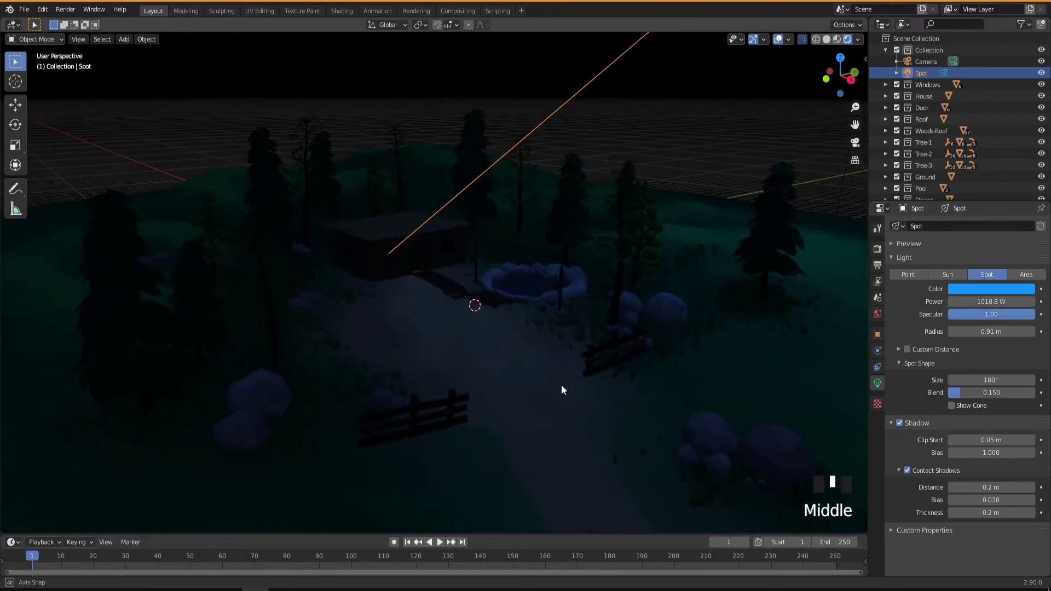
pyautogui.scroll(3, 583, 390)
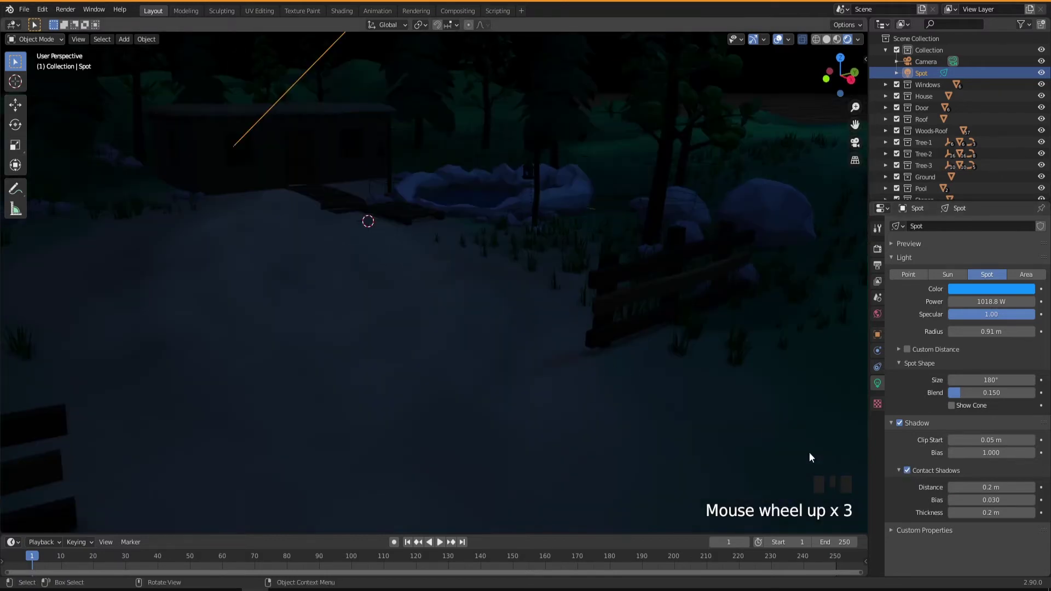
pyautogui.click(906, 471)
pyautogui.click(906, 471)
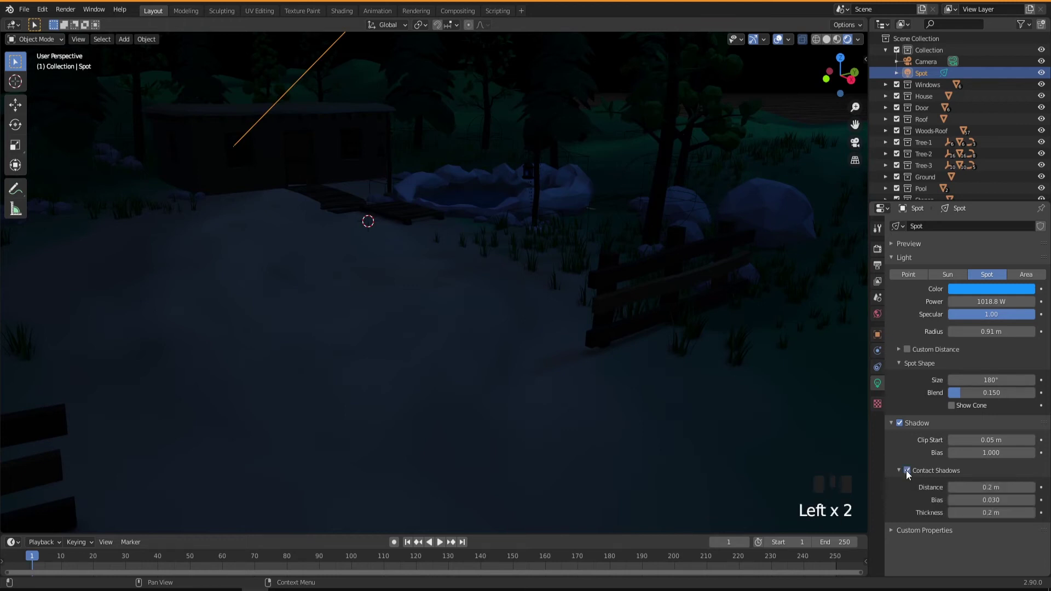
pyautogui.click(906, 470)
pyautogui.click(907, 471)
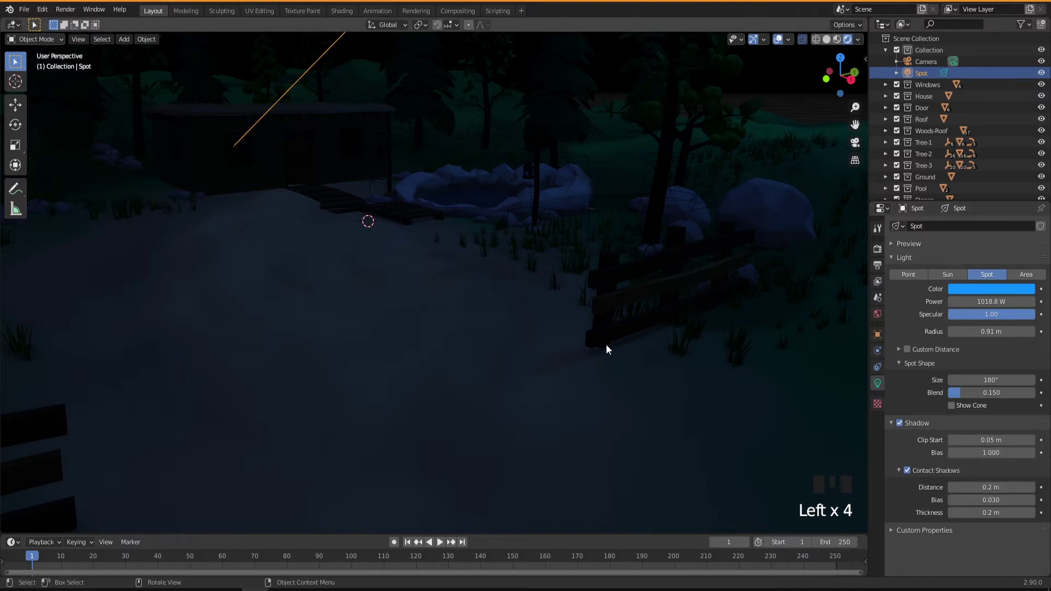
# Set the spot light's shadow bias to 0.020 and its clip start to 0.15 m
pyautogui.moveTo(985, 452); pyautogui.dragTo(980, 452)
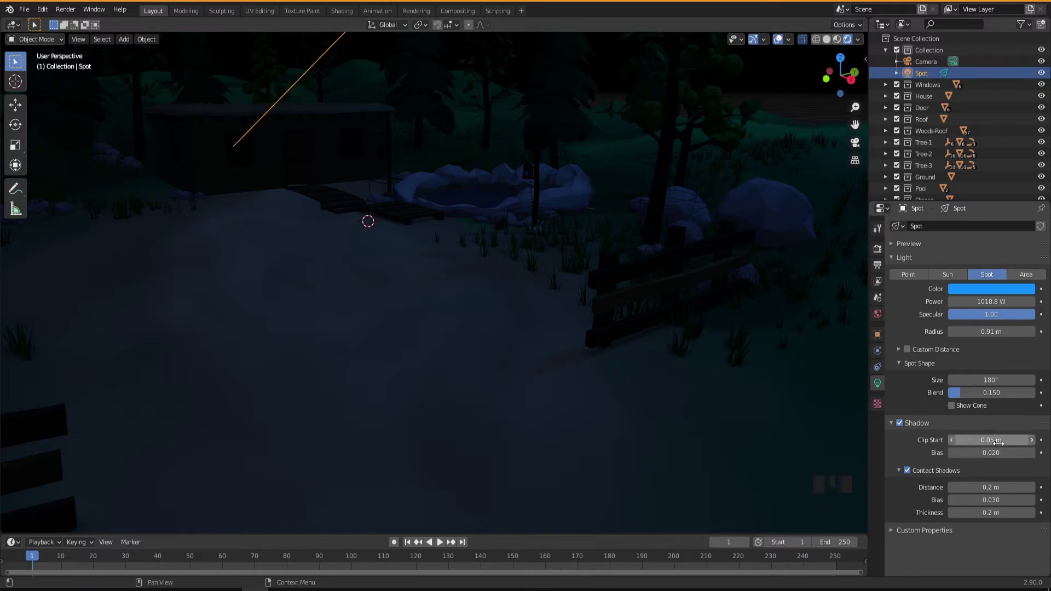
pyautogui.moveTo(998, 440); pyautogui.dragTo(980, 441)
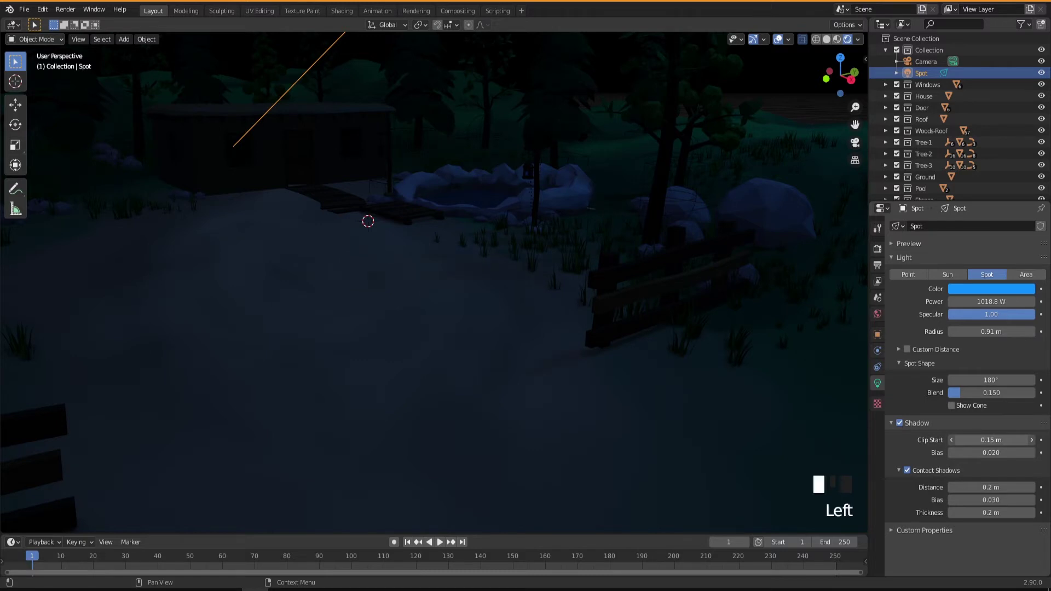
pyautogui.moveTo(527, 386); pyautogui.dragTo(558, 389, button='middle')
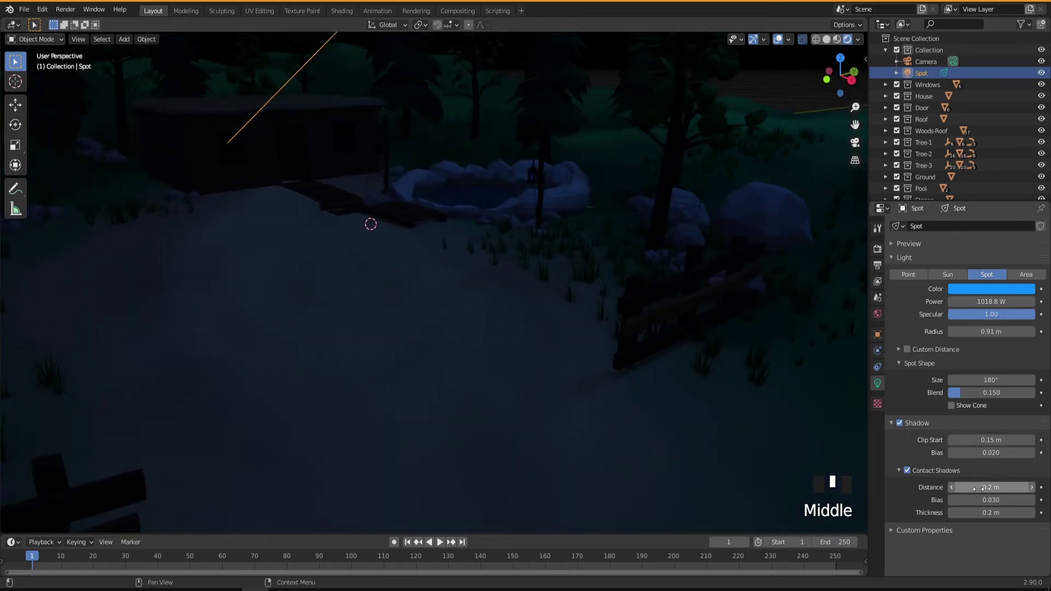
# Set the spot light's contact shadows to 8.7 m distance, 0.001 bias and 0.14 m thickness
pyautogui.moveTo(986, 487)
pyautogui.mouseDown()
pyautogui.moveTo(1013, 487)
pyautogui.moveTo(999, 487)
pyautogui.mouseUp()
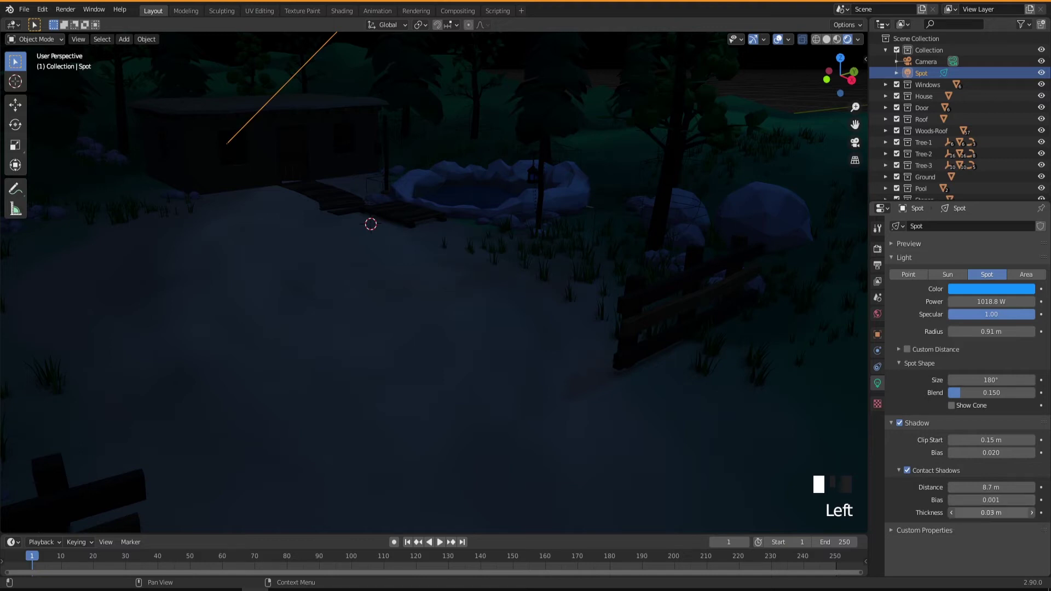
pyautogui.moveTo(988, 512); pyautogui.dragTo(964, 512)
pyautogui.moveTo(596, 443); pyautogui.dragTo(552, 426, button='middle')
pyautogui.scroll(-2, 574, 424)
pyautogui.moveTo(561, 421); pyautogui.dragTo(554, 394, button='middle')
pyautogui.scroll(2, 546, 410)
pyautogui.moveTo(532, 354)
pyautogui.keyDown('shift'); pyautogui.mouseDown(button='middle')
pyautogui.moveTo(544, 411)
pyautogui.moveTo(530, 364)
pyautogui.mouseUp(button='middle'); pyautogui.keyUp('shift')
pyautogui.scroll(2, 529, 364)
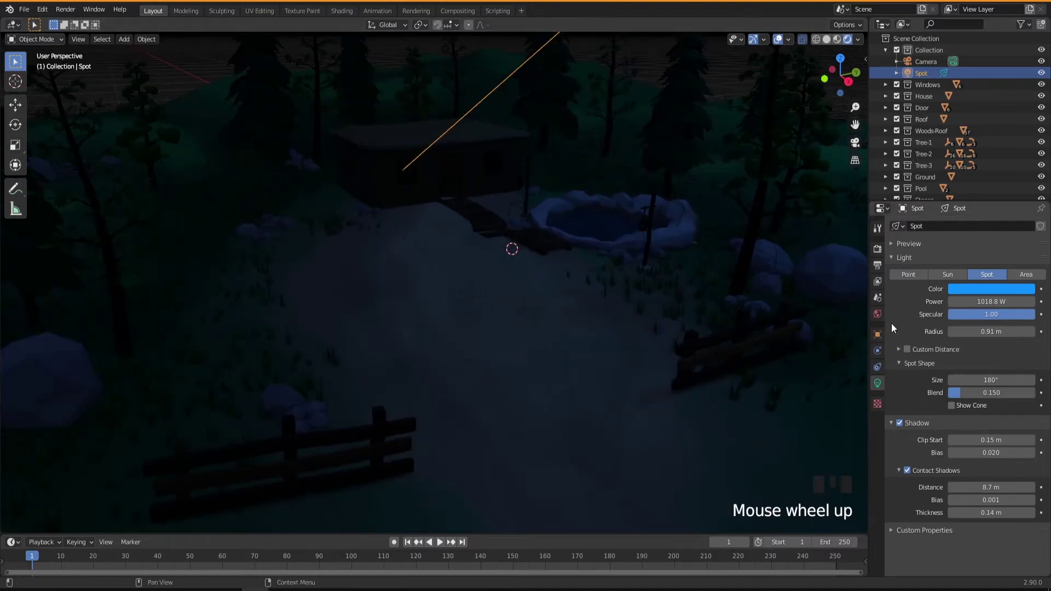
# Try a different light threshold in the Eevee render shadow settings and undo the change
pyautogui.click(876, 249)
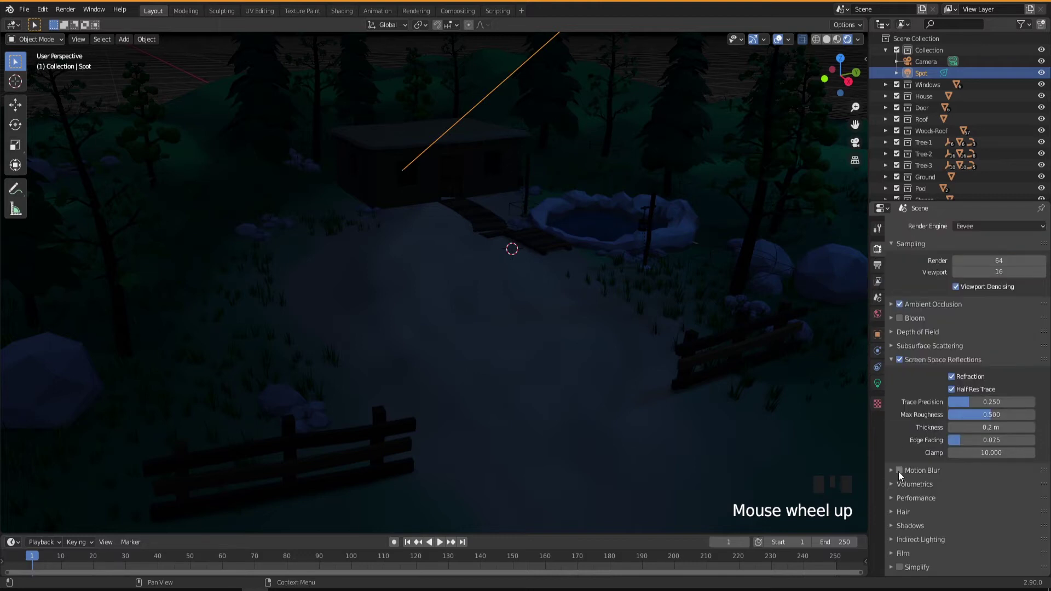
pyautogui.click(898, 526)
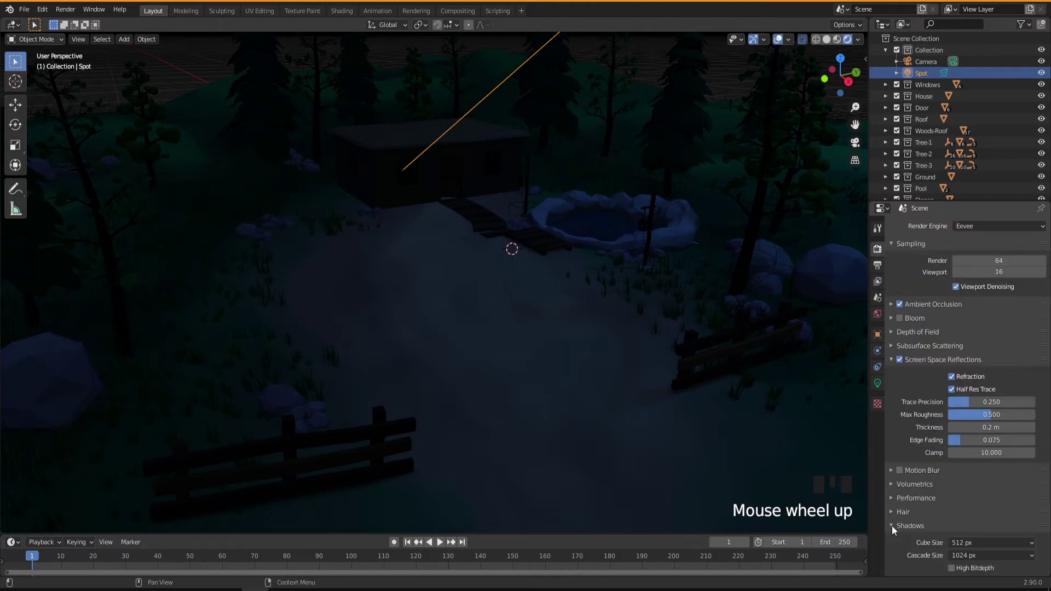
pyautogui.scroll(-5, 952, 498)
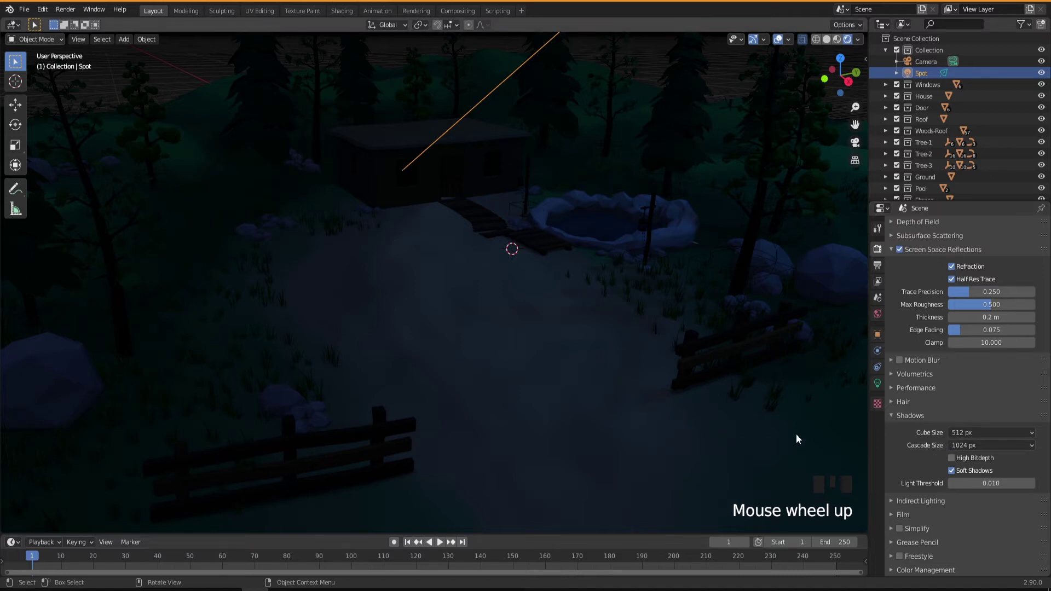
pyautogui.click(961, 433)
pyautogui.doubleClick(987, 484)
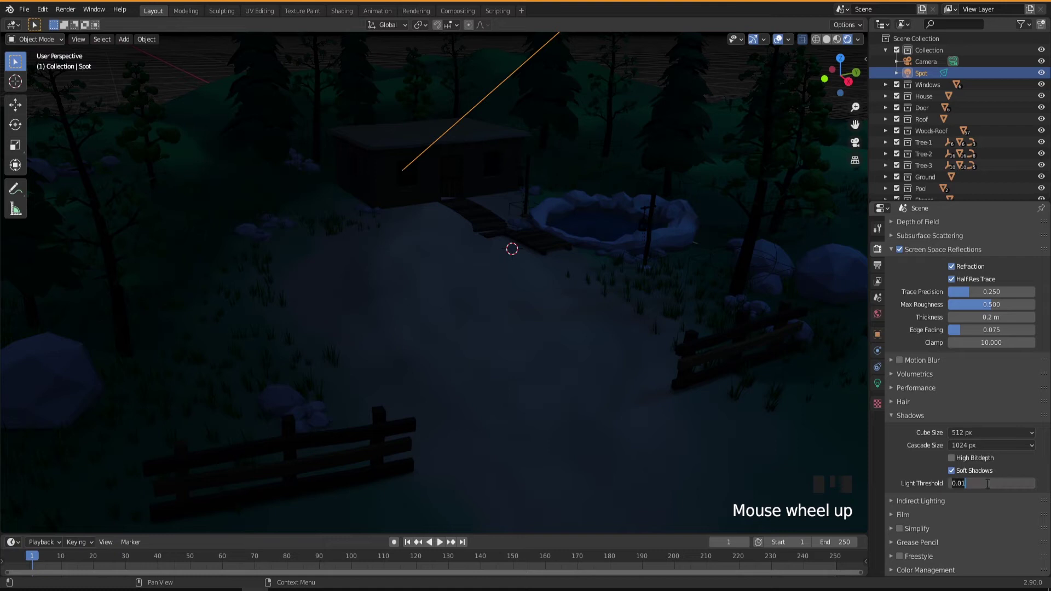
pyautogui.doubleClick(918, 465)
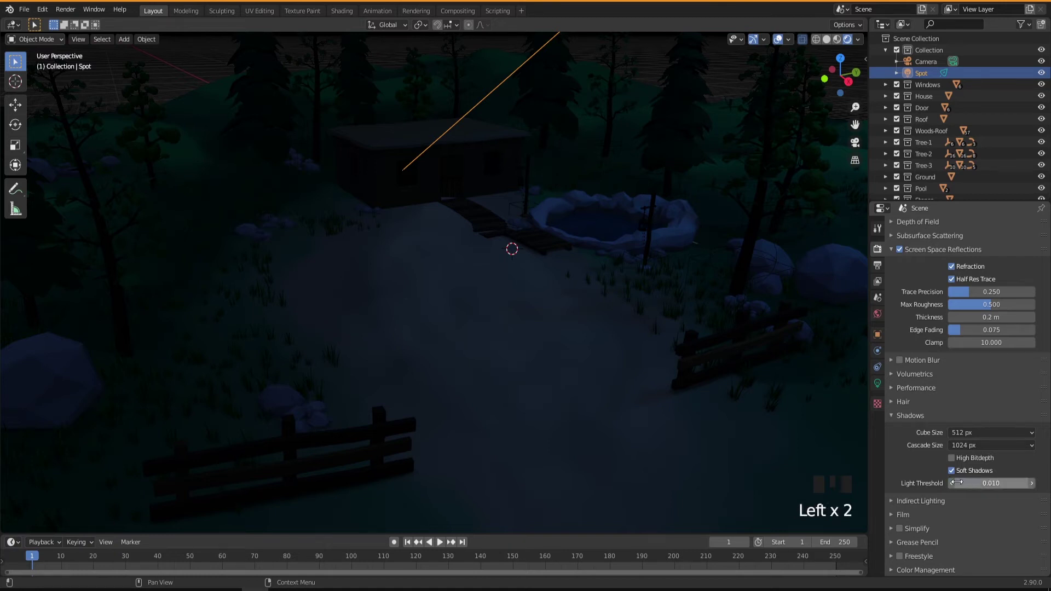
pyautogui.moveTo(979, 484)
pyautogui.mouseDown()
pyautogui.moveTo(1007, 484)
pyautogui.moveTo(963, 484)
pyautogui.mouseUp()
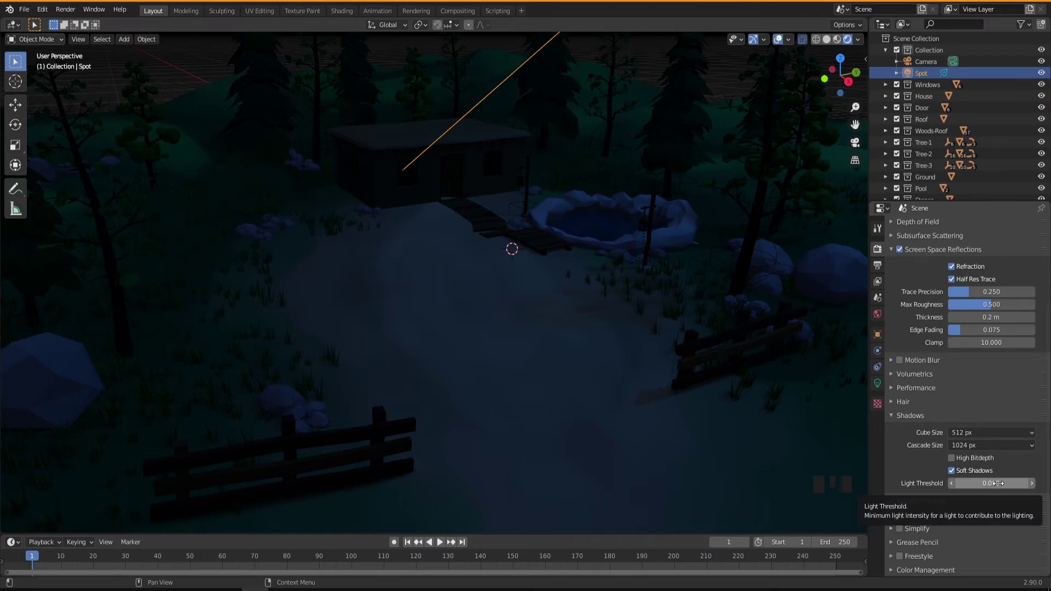
pyautogui.hotkey('ctrl', 'z')
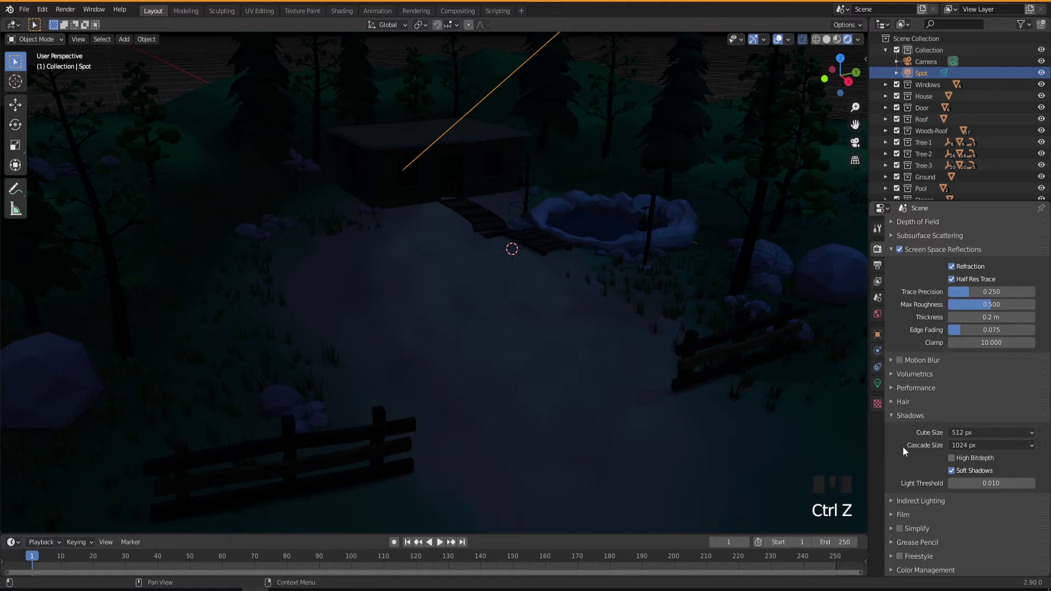
# Switch the render's soft shadows off and back on to compare the shadows around the path and fence
pyautogui.click(950, 471)
pyautogui.moveTo(607, 366); pyautogui.dragTo(659, 420, button='middle')
pyautogui.scroll(2, 581, 331)
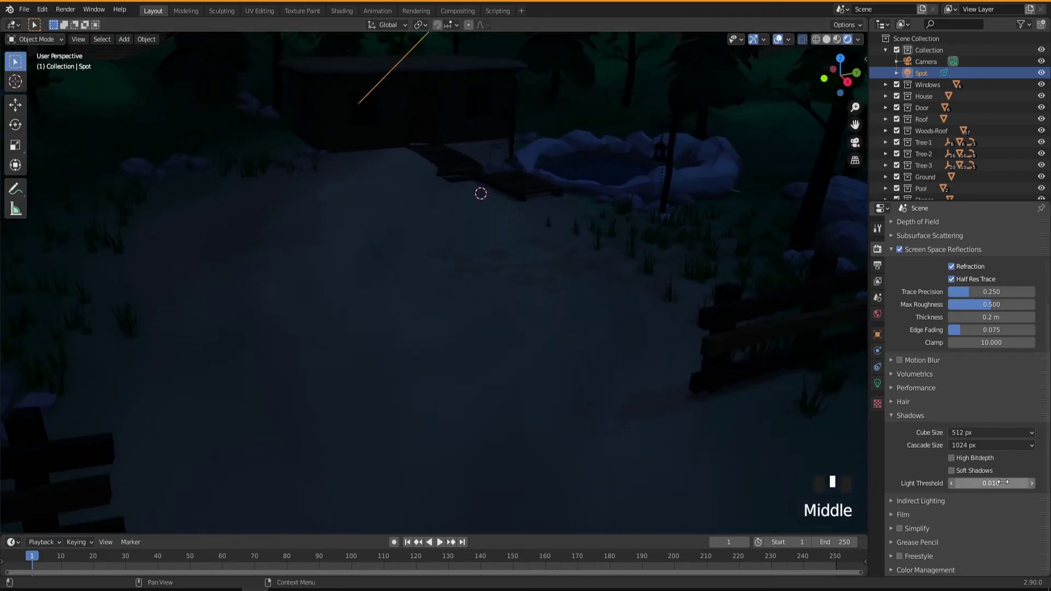
pyautogui.click(951, 470)
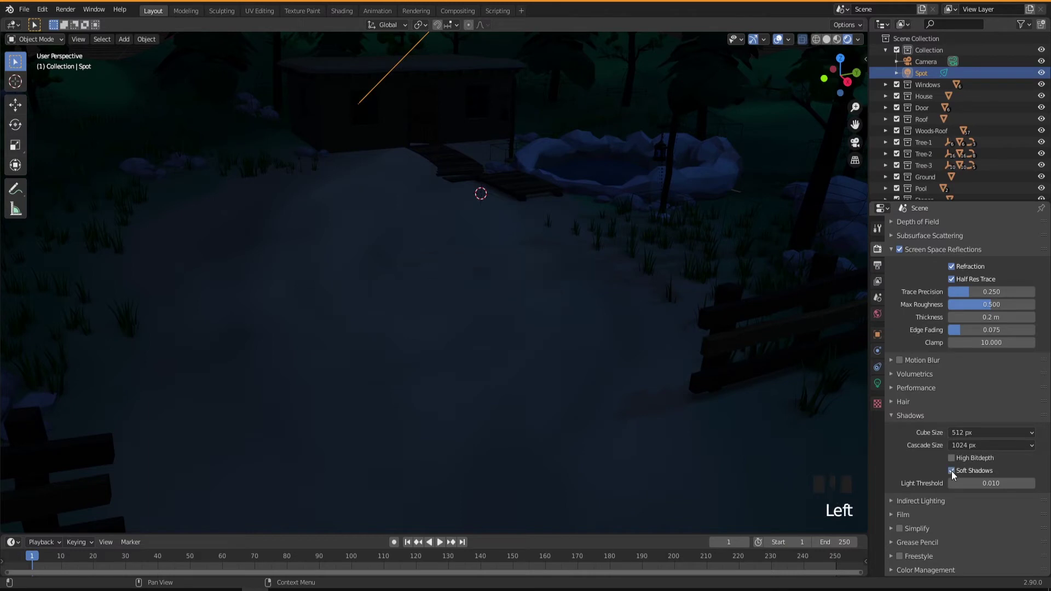
pyautogui.click(951, 470)
pyautogui.click(951, 471)
# Enable Bloom in the Eevee render settings
pyautogui.scroll(5, 926, 406)
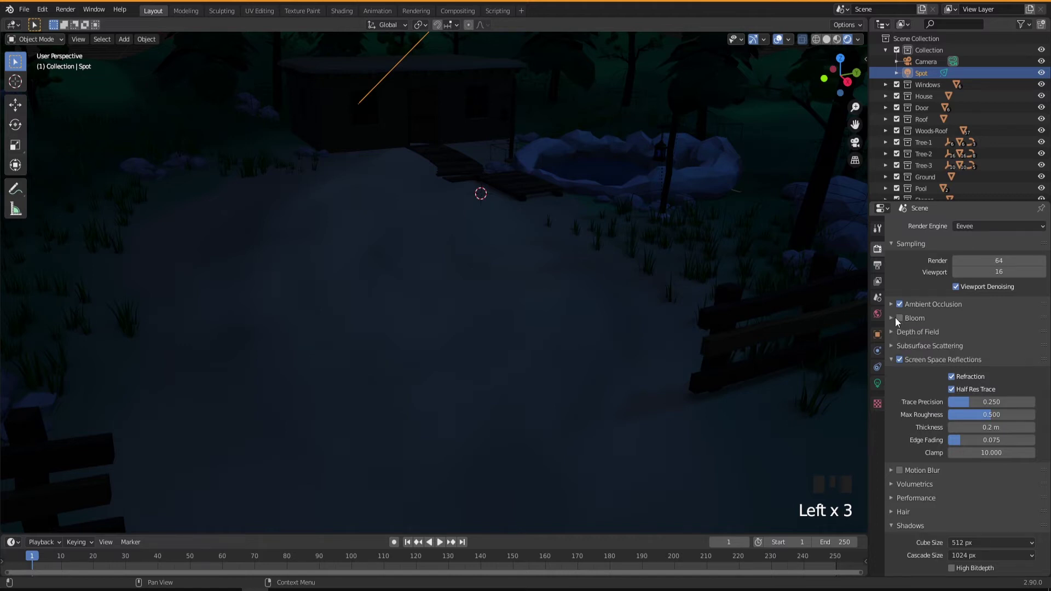
pyautogui.scroll(-2, 547, 378)
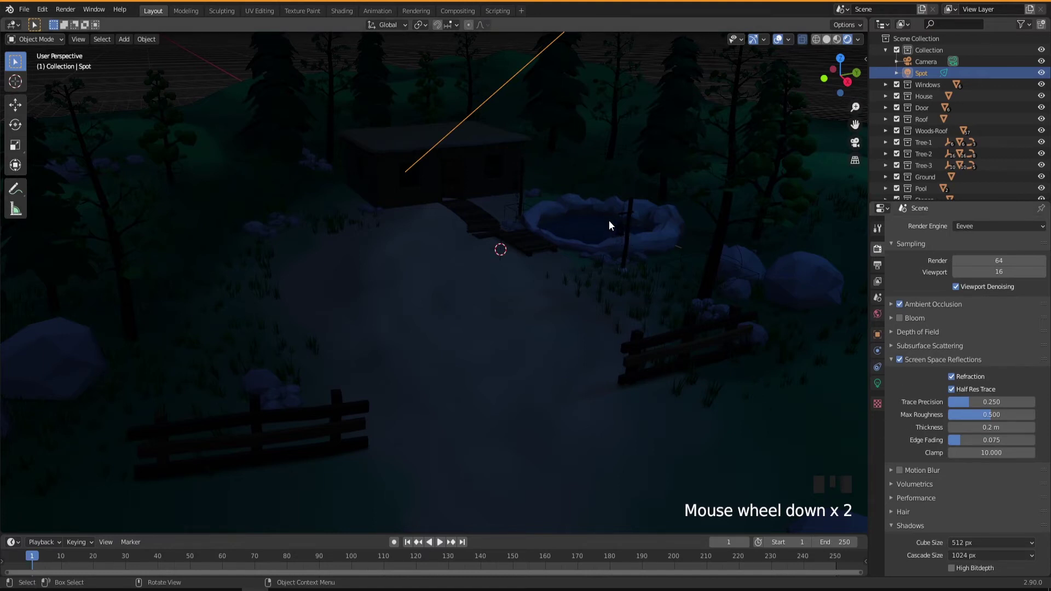
pyautogui.click(899, 318)
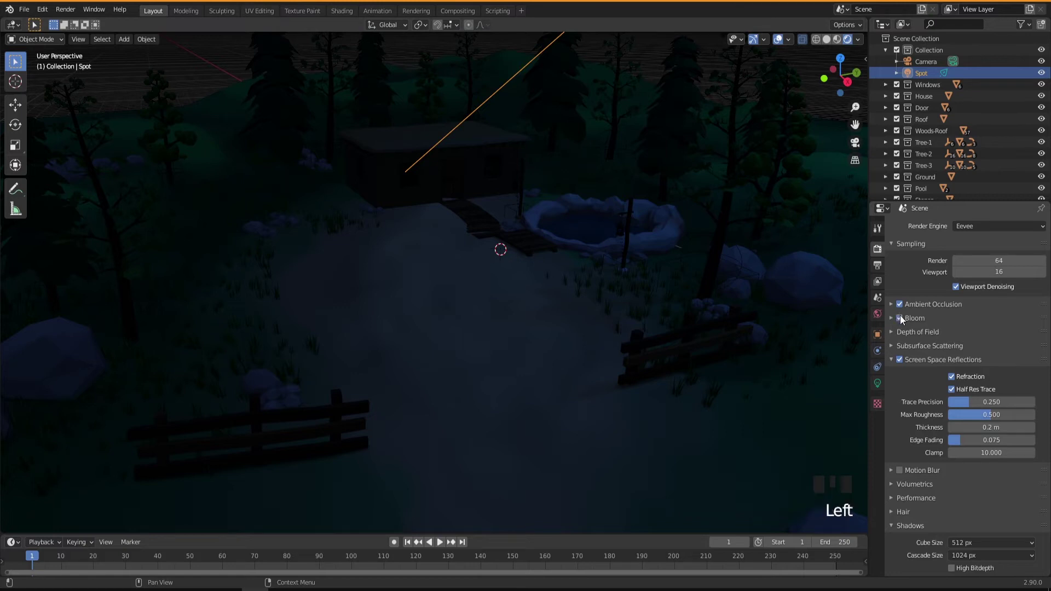
# Return to the spot light's properties and examine the lighting on the house, pool and fences from several views
pyautogui.click(878, 383)
pyautogui.moveTo(537, 329)
pyautogui.mouseDown(button='middle')
pyautogui.moveTo(514, 324)
pyautogui.moveTo(532, 318)
pyautogui.mouseUp(button='middle')
pyautogui.keyDown('shift'); pyautogui.moveTo(487, 286); pyautogui.dragTo(531, 337, button='middle'); pyautogui.keyUp('shift')
pyautogui.scroll(-1, 531, 337)
pyautogui.moveTo(532, 401)
pyautogui.keyDown('shift'); pyautogui.mouseDown(button='middle')
pyautogui.moveTo(518, 394)
pyautogui.moveTo(543, 379)
pyautogui.moveTo(535, 390)
pyautogui.moveTo(547, 394)
pyautogui.moveTo(520, 405)
pyautogui.mouseUp(button='middle'); pyautogui.keyUp('shift')
pyautogui.scroll(-2, 536, 399)
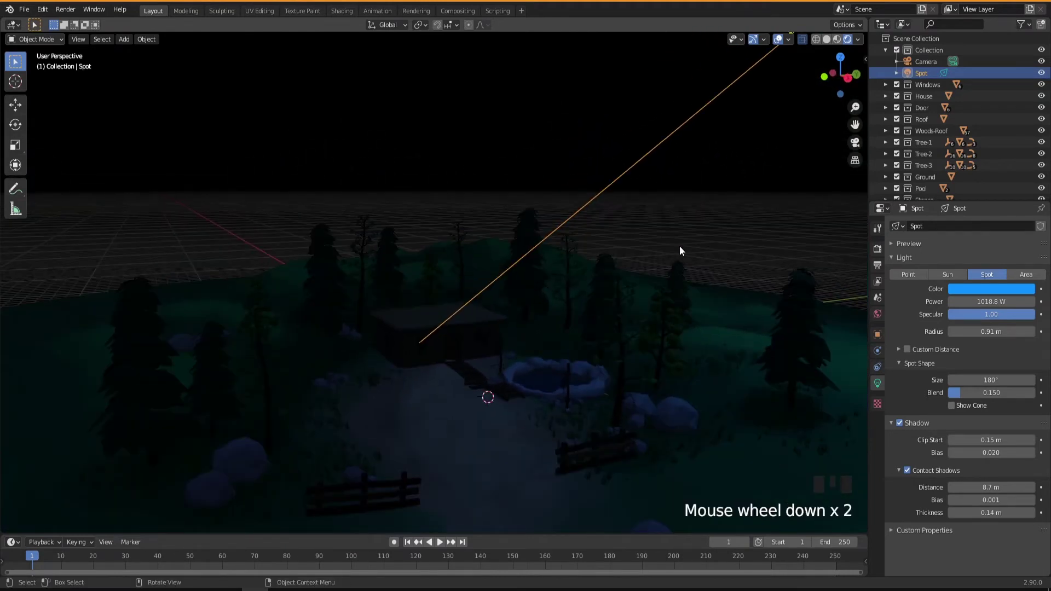
pyautogui.moveTo(542, 351)
pyautogui.keyDown('shift'); pyautogui.mouseDown(button='middle')
pyautogui.moveTo(602, 328)
pyautogui.moveTo(558, 347)
pyautogui.mouseUp(button='middle'); pyautogui.keyUp('shift')
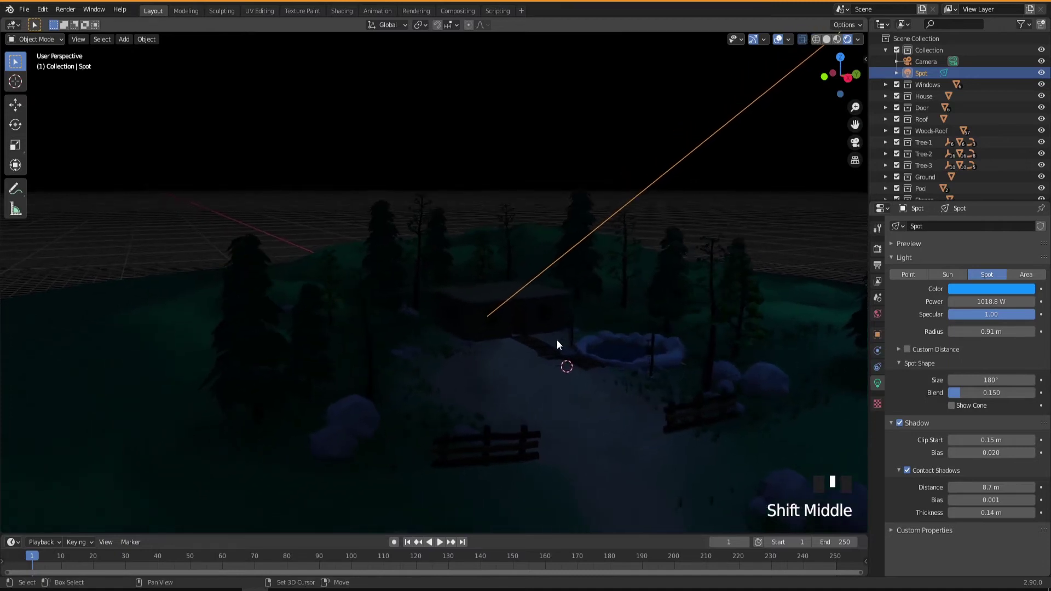
pyautogui.scroll(1, 561, 344)
pyautogui.scroll(1, 560, 344)
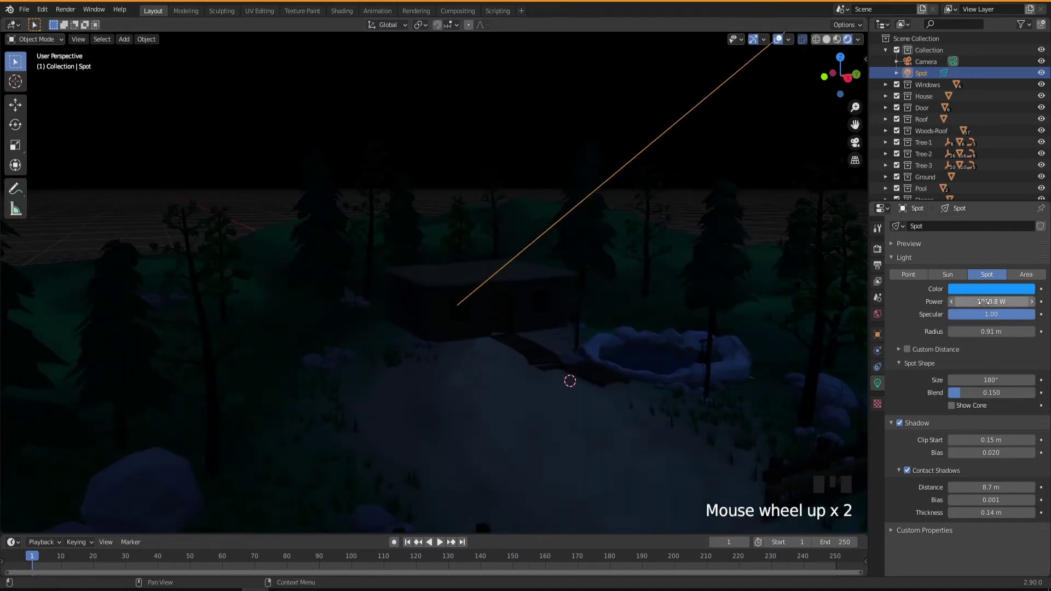
pyautogui.moveTo(603, 359)
pyautogui.mouseDown(button='middle')
pyautogui.moveTo(543, 368)
pyautogui.moveTo(590, 367)
pyautogui.mouseUp(button='middle')
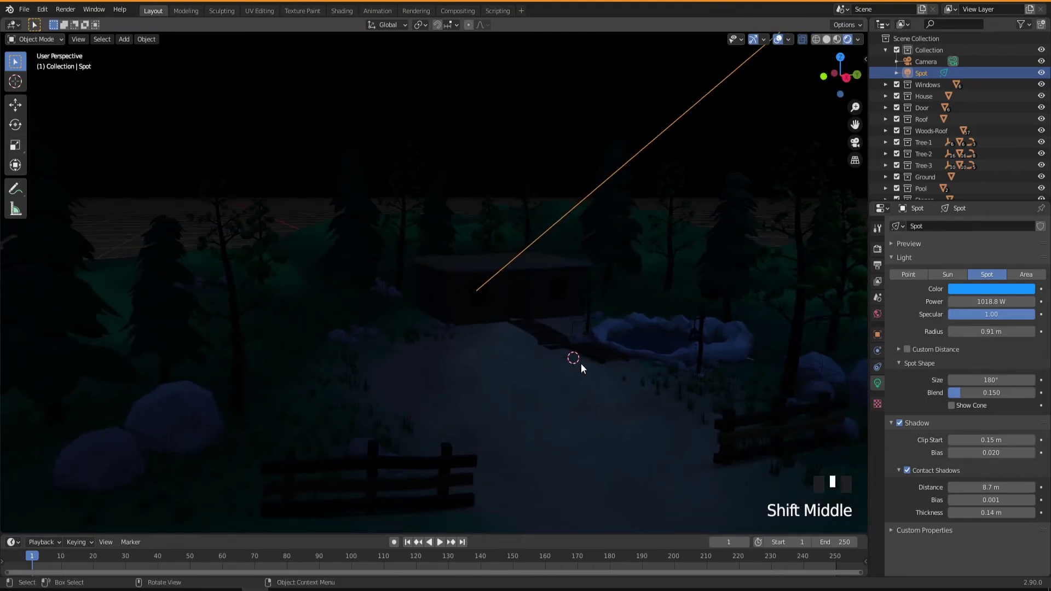
# Add a point light at the 3D cursor beside the wooden path near the pool
pyautogui.hotkey('shift', 'a')
pyautogui.moveTo(577, 362)
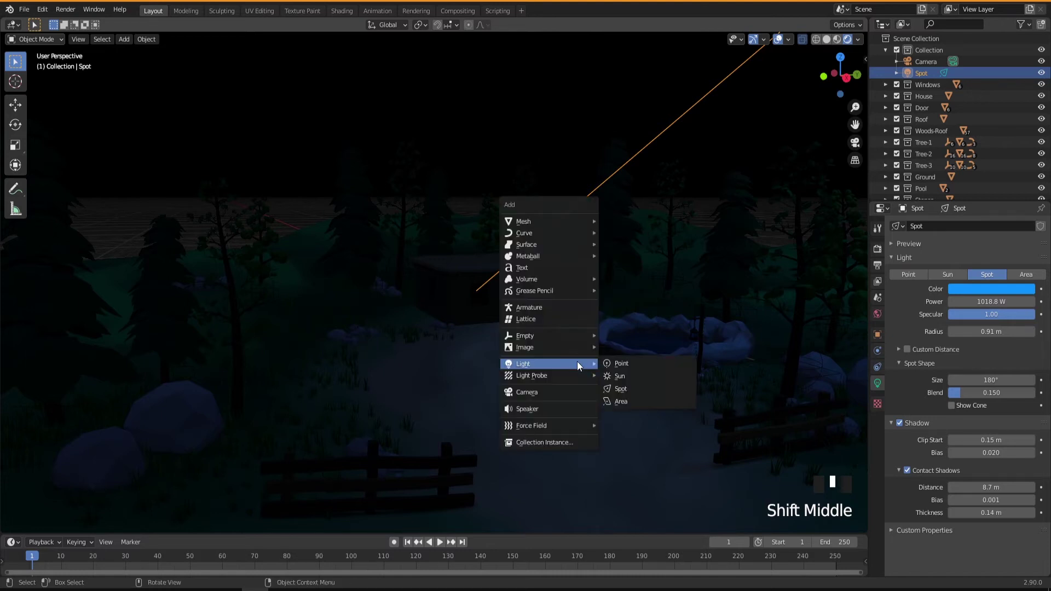
pyautogui.click(614, 364)
pyautogui.moveTo(607, 360); pyautogui.dragTo(588, 414, button='middle')
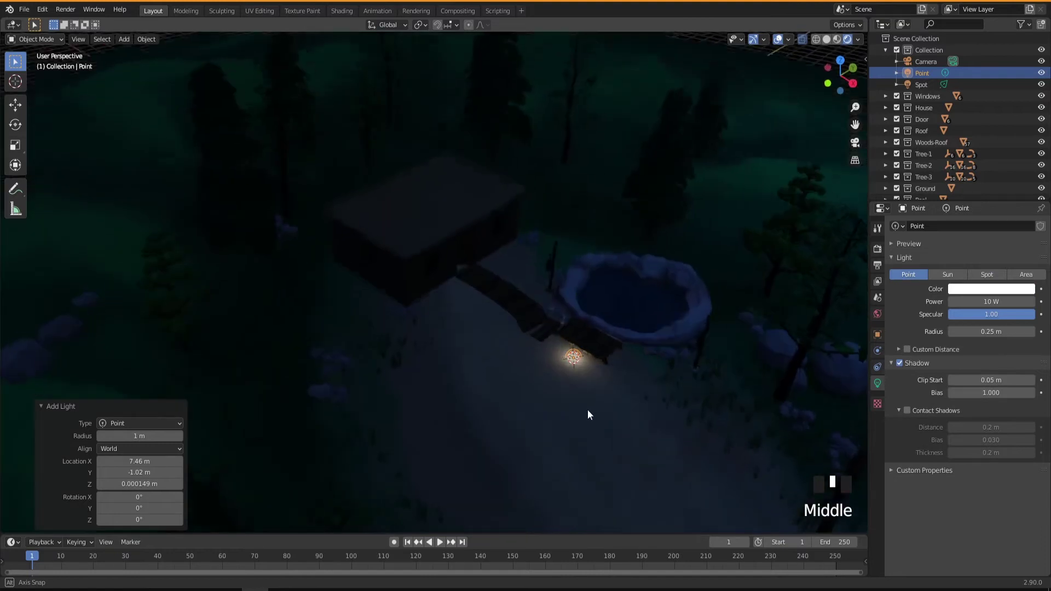
pyautogui.scroll(3, 526, 320)
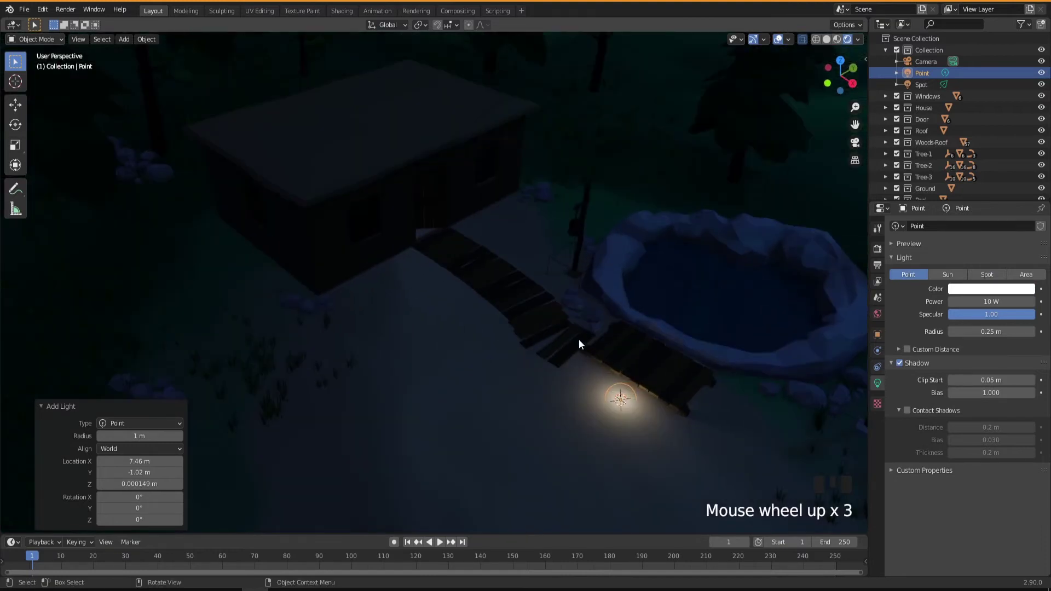
pyautogui.keyDown('shift'); pyautogui.moveTo(590, 328); pyautogui.dragTo(582, 392, button='middle'); pyautogui.keyUp('shift')
pyautogui.scroll(2, 570, 410)
pyautogui.keyDown('shift'); pyautogui.moveTo(621, 452); pyautogui.dragTo(612, 306, button='middle'); pyautogui.keyUp('shift')
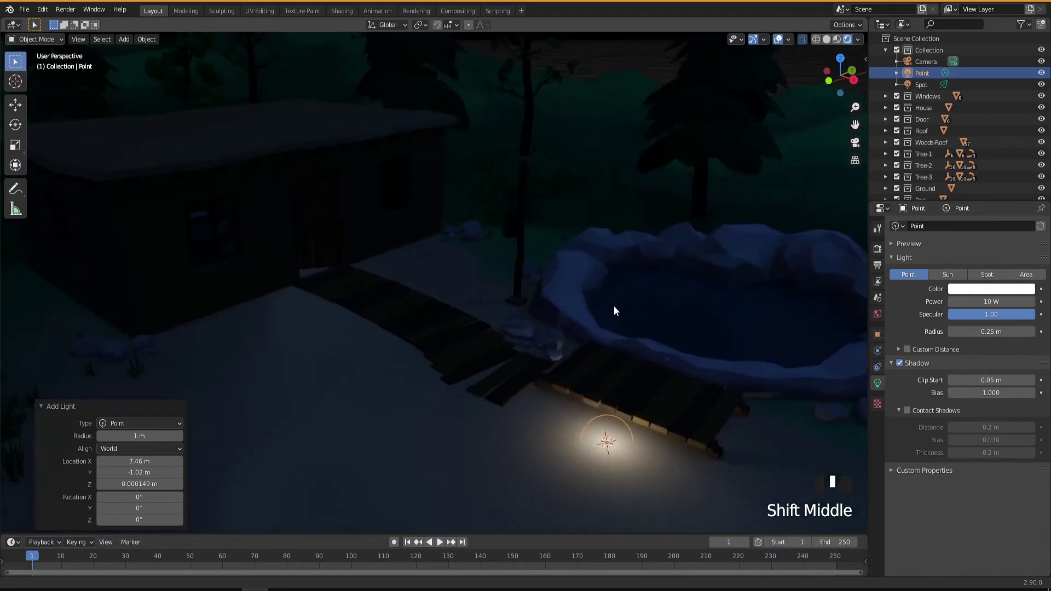
# Snap the 3D cursor to the lantern hanging on the post beside the pool
pyautogui.click(509, 231)
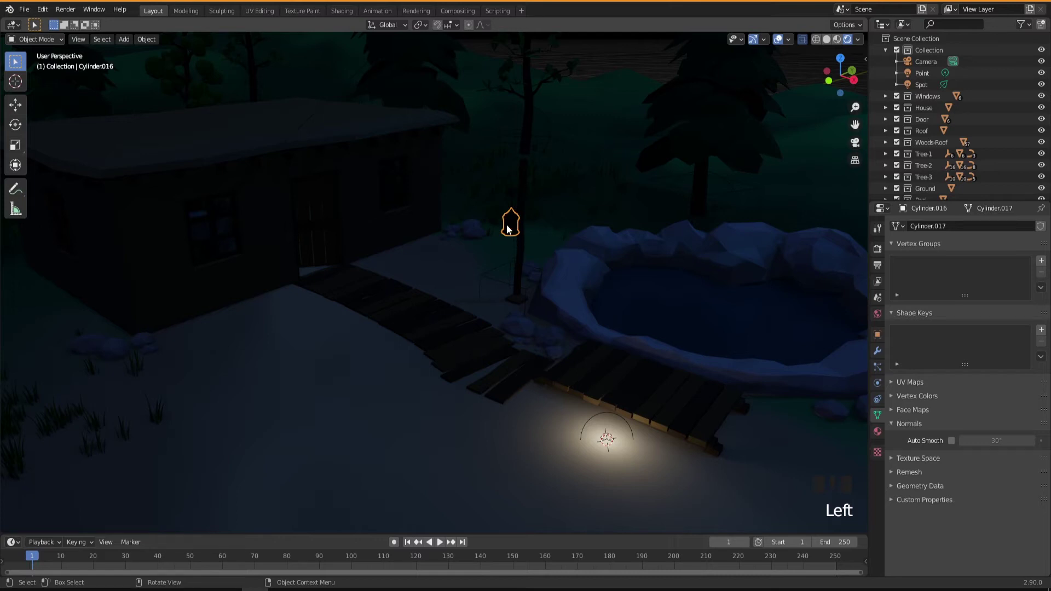
pyautogui.rightClick(506, 227)
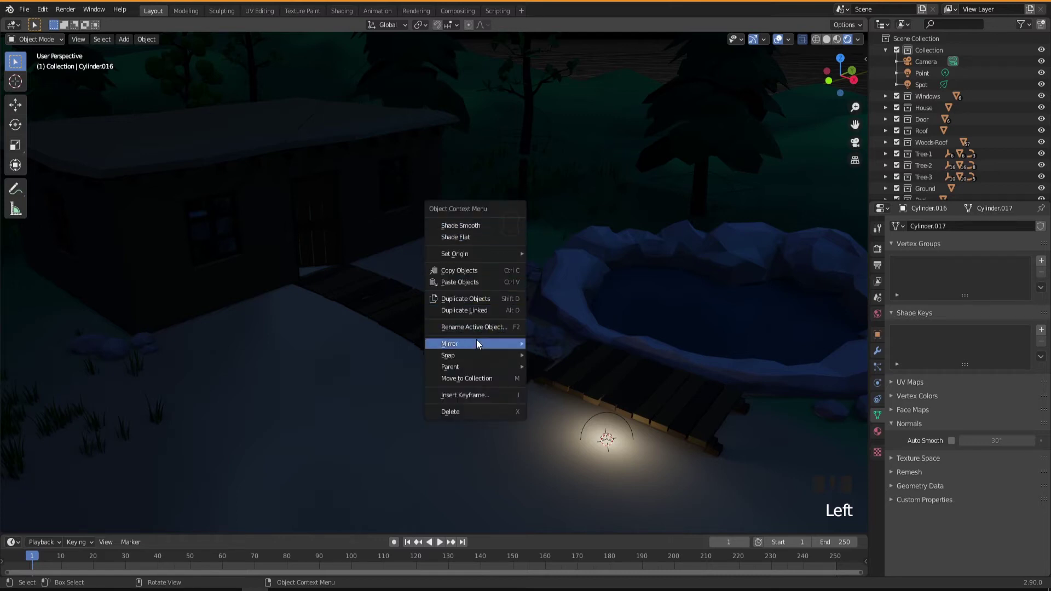
pyautogui.moveTo(475, 353)
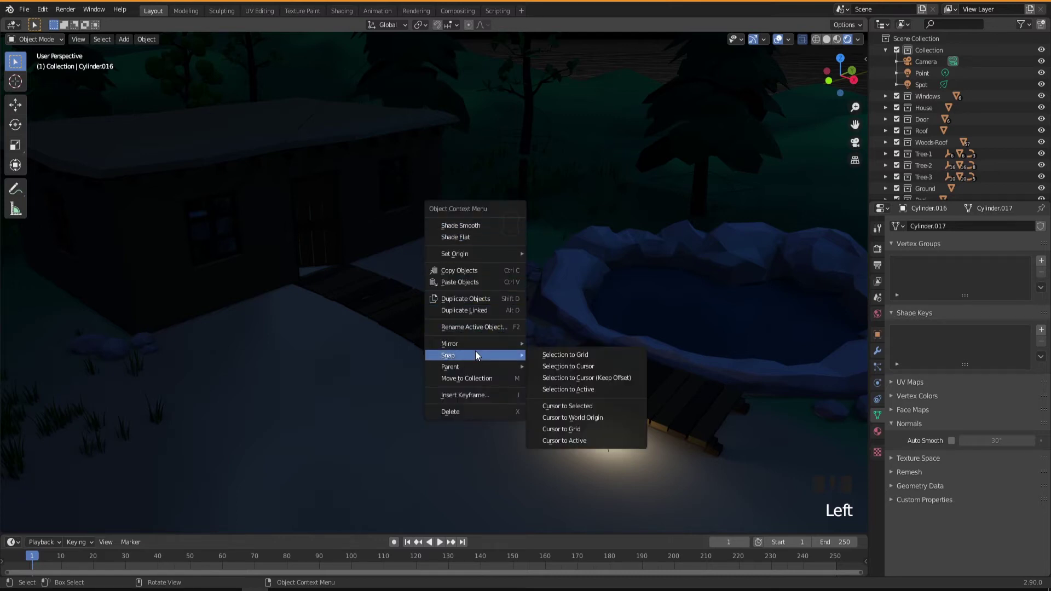
pyautogui.click(556, 406)
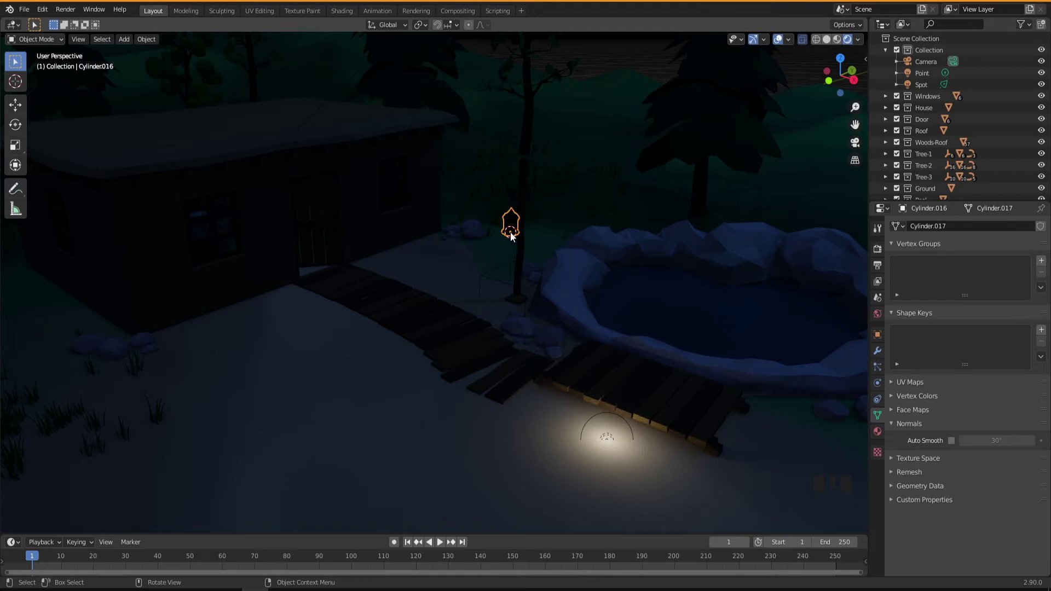
# Snap the point light to the 3D cursor at the lantern
pyautogui.click(606, 436)
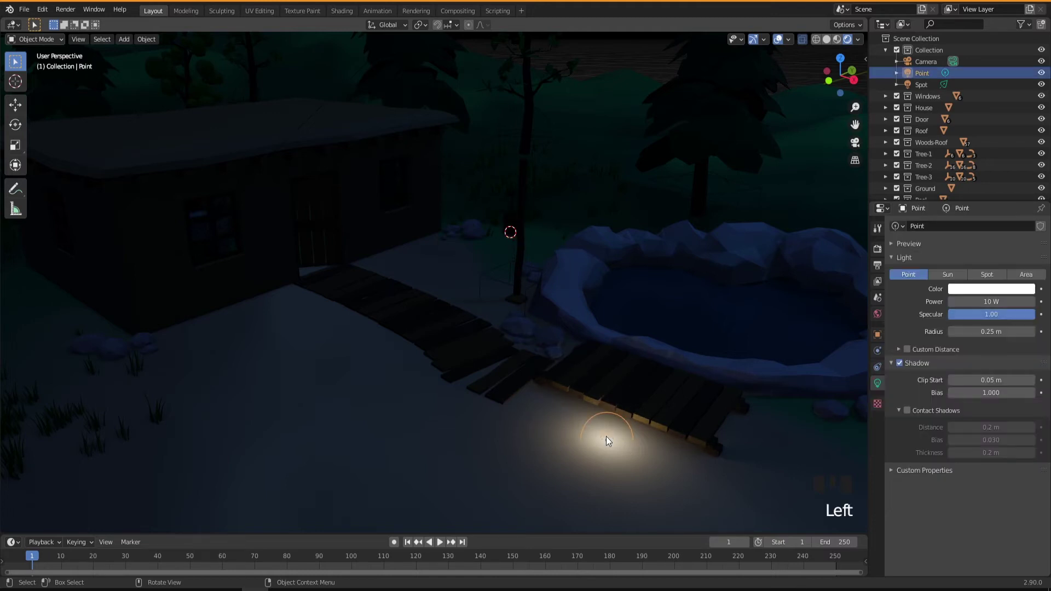
pyautogui.rightClick(606, 435)
pyautogui.moveTo(606, 436)
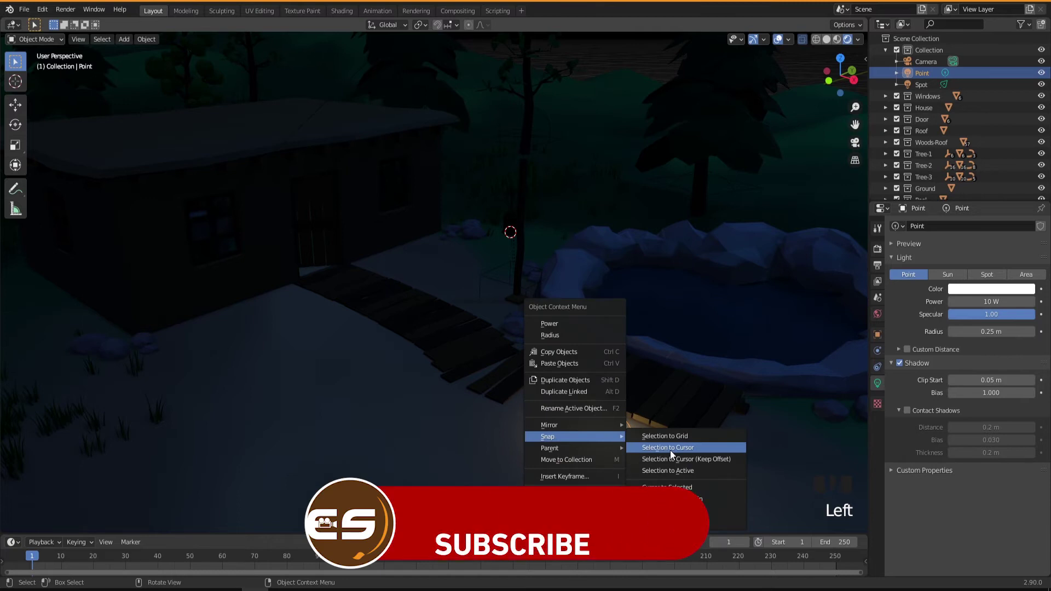
pyautogui.click(652, 449)
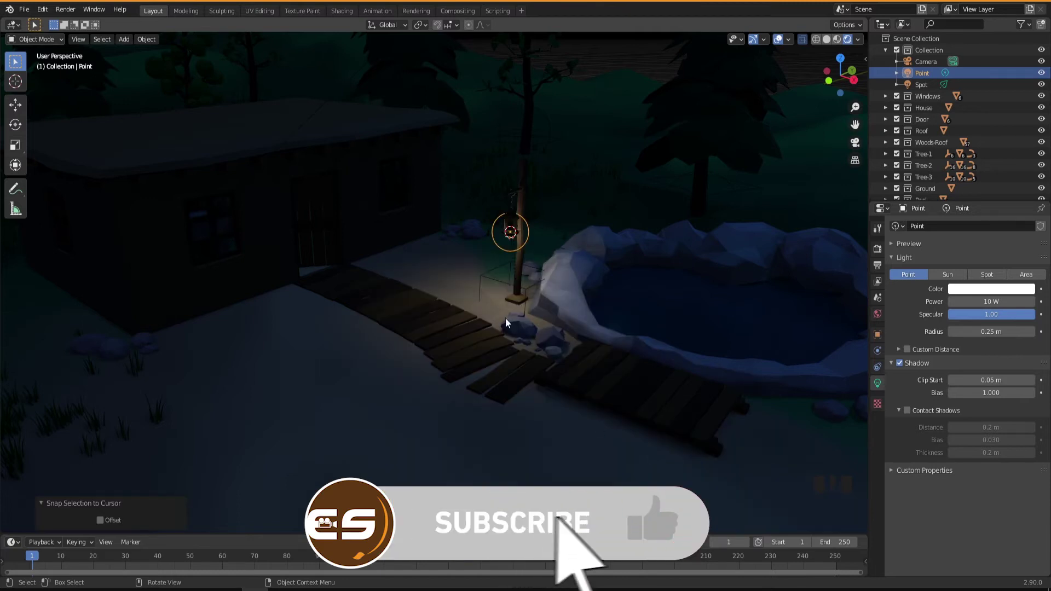
# Raise the point light about 0.104 m along the Z axis so it sits inside the lantern
pyautogui.moveTo(485, 250); pyautogui.dragTo(534, 290, button='middle')
pyautogui.scroll(4, 500, 231)
pyautogui.scroll(1, 534, 295)
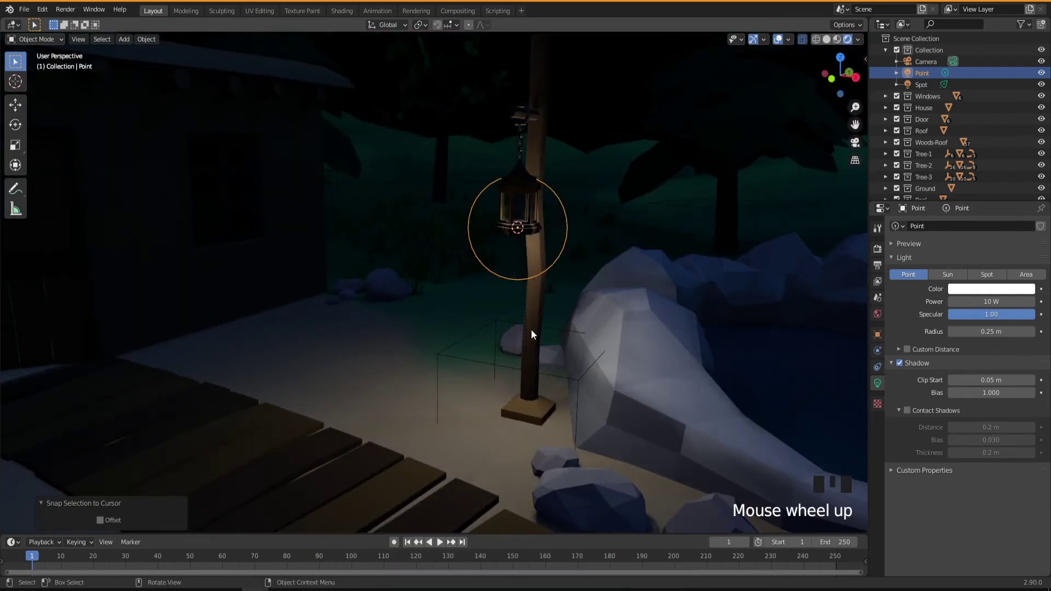
pyautogui.press('g')
pyautogui.press('z')
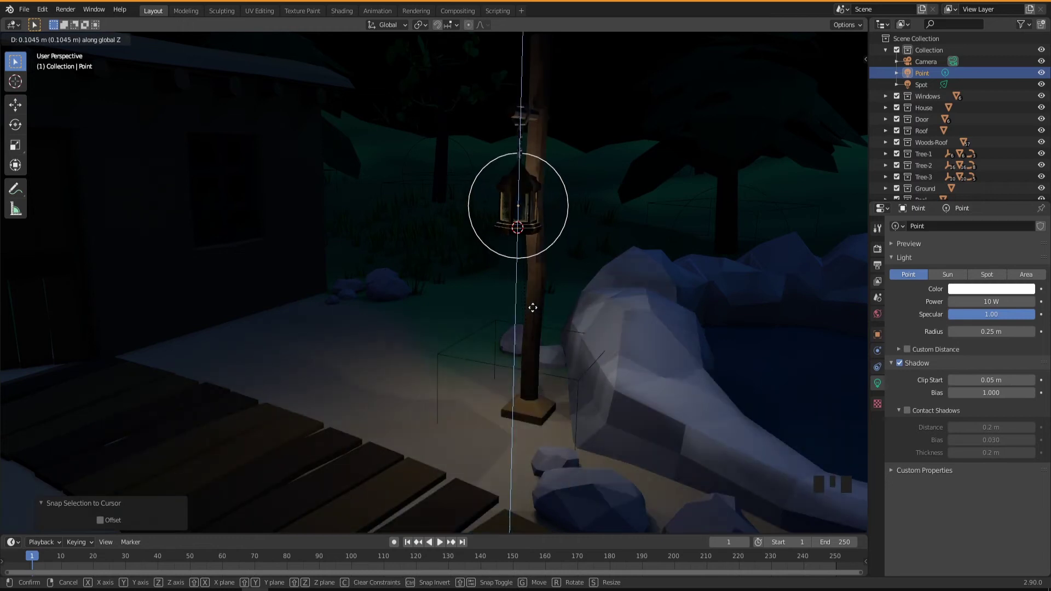
pyautogui.click(532, 306)
# Give the lantern's point light a warm yellow color and set its power to 15 W
pyautogui.moveTo(533, 323)
pyautogui.mouseDown(button='middle')
pyautogui.moveTo(508, 320)
pyautogui.moveTo(522, 320)
pyautogui.mouseUp(button='middle')
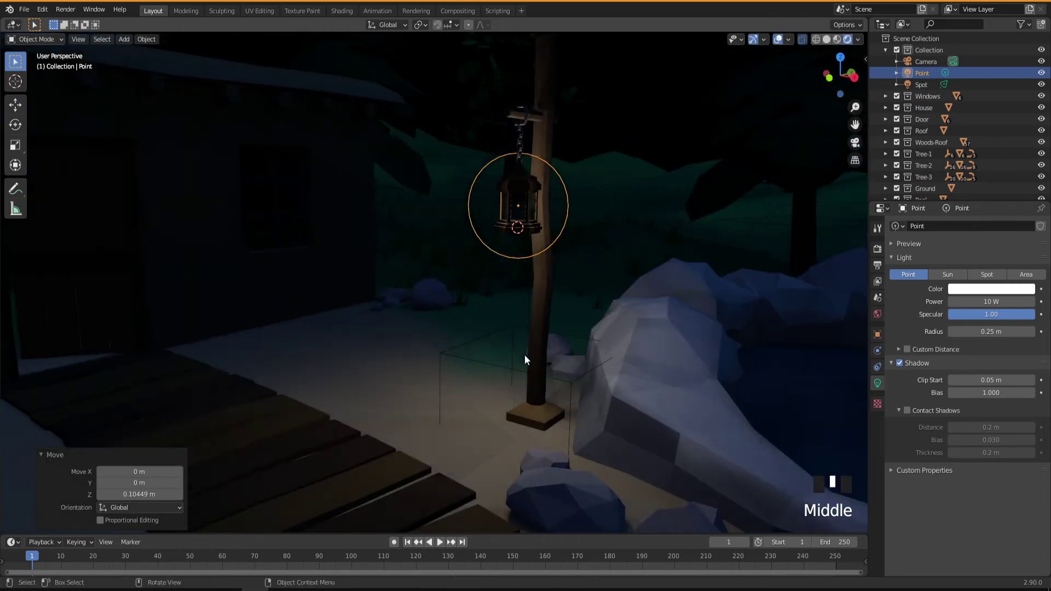
pyautogui.scroll(-3, 527, 377)
pyautogui.moveTo(527, 380)
pyautogui.mouseDown(button='middle')
pyautogui.moveTo(553, 377)
pyautogui.moveTo(524, 372)
pyautogui.mouseUp(button='middle')
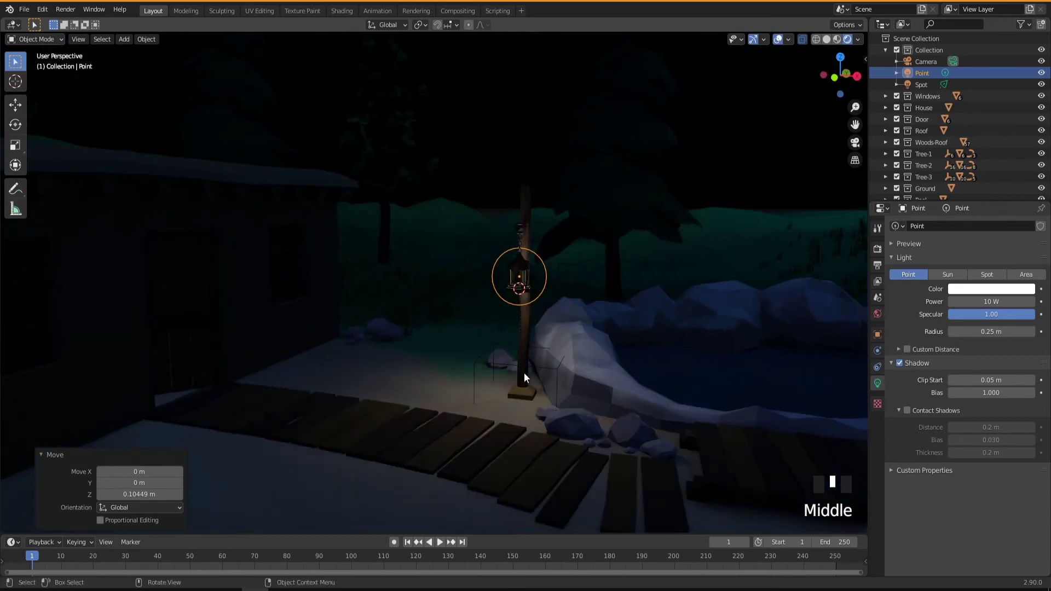
pyautogui.click(978, 289)
pyautogui.moveTo(964, 200); pyautogui.dragTo(959, 200)
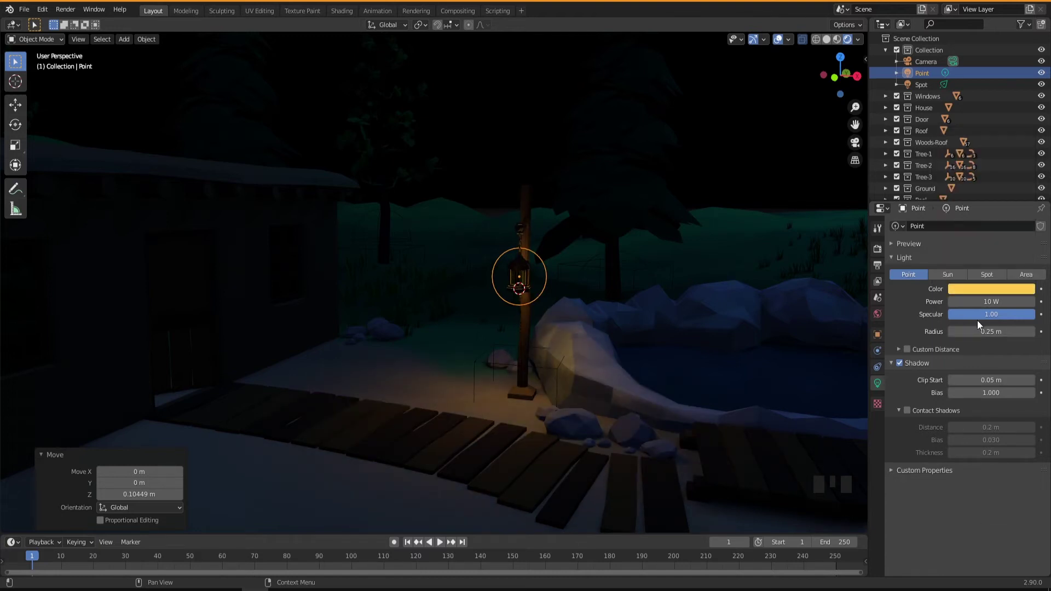
pyautogui.click(989, 302)
pyautogui.write('15')
pyautogui.press('Return')
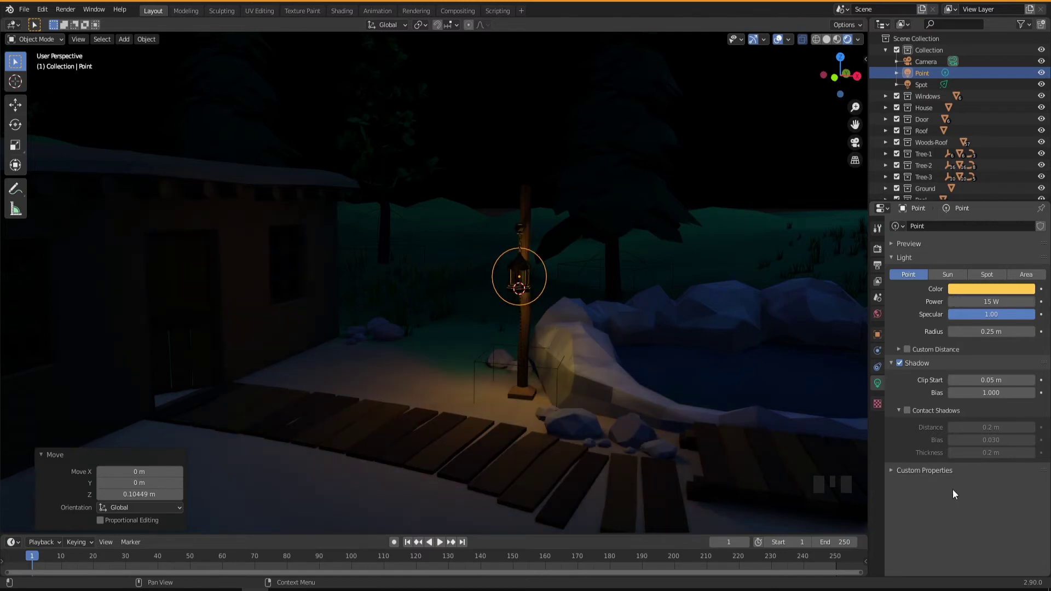
# Enable contact shadows on the point light and set its shadow bias to 0.001 and clip start to 0.25 m
pyautogui.moveTo(597, 435); pyautogui.dragTo(580, 431, button='middle')
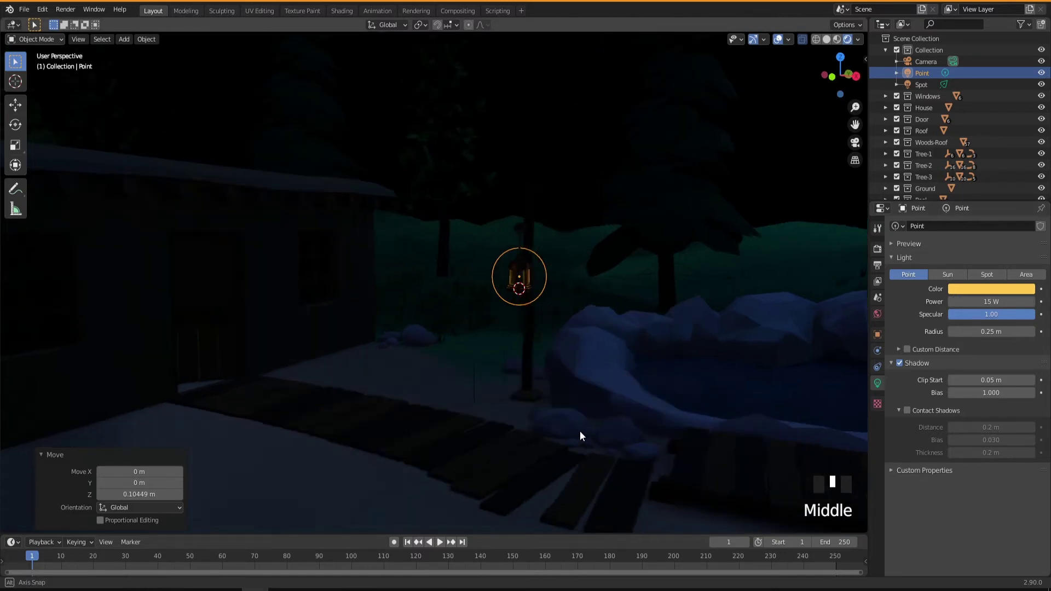
pyautogui.click(907, 409)
pyautogui.moveTo(419, 452); pyautogui.dragTo(467, 453, button='middle')
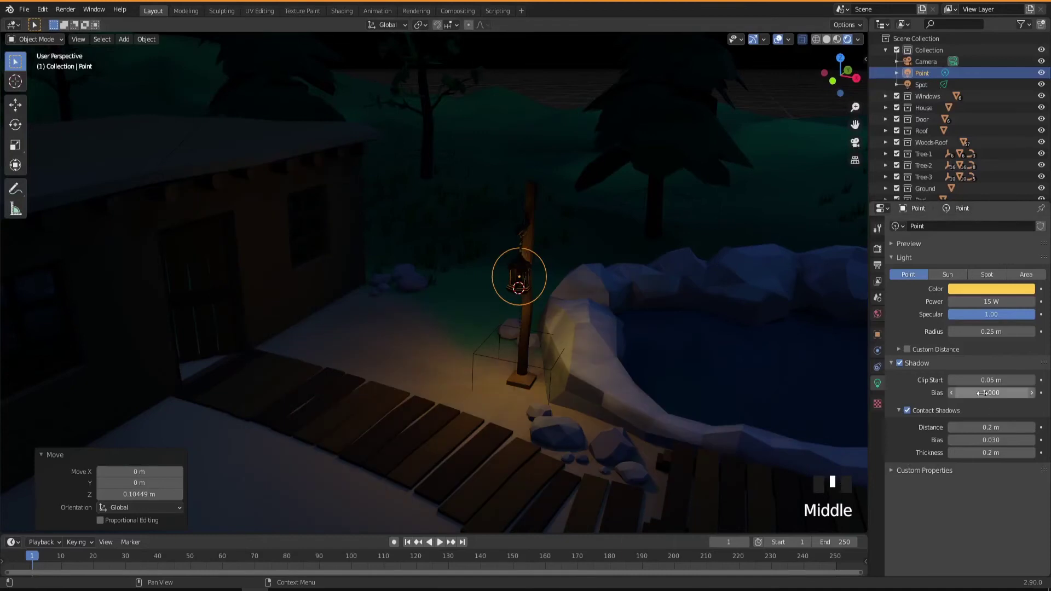
pyautogui.moveTo(992, 392); pyautogui.dragTo(892, 392)
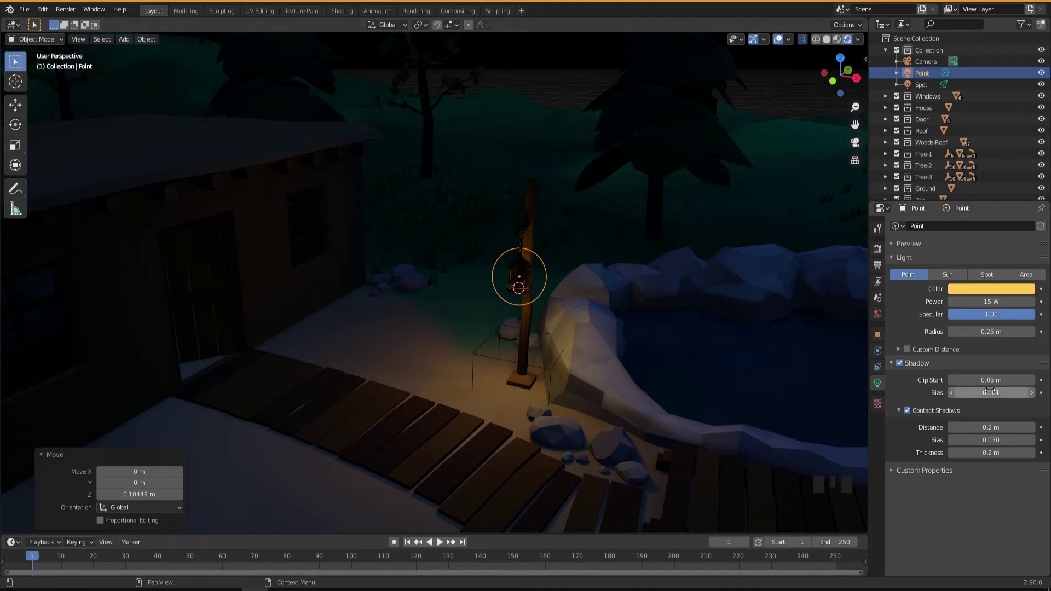
pyautogui.moveTo(990, 380)
pyautogui.mouseDown()
pyautogui.moveTo(957, 380)
pyautogui.moveTo(1002, 379)
pyautogui.mouseUp()
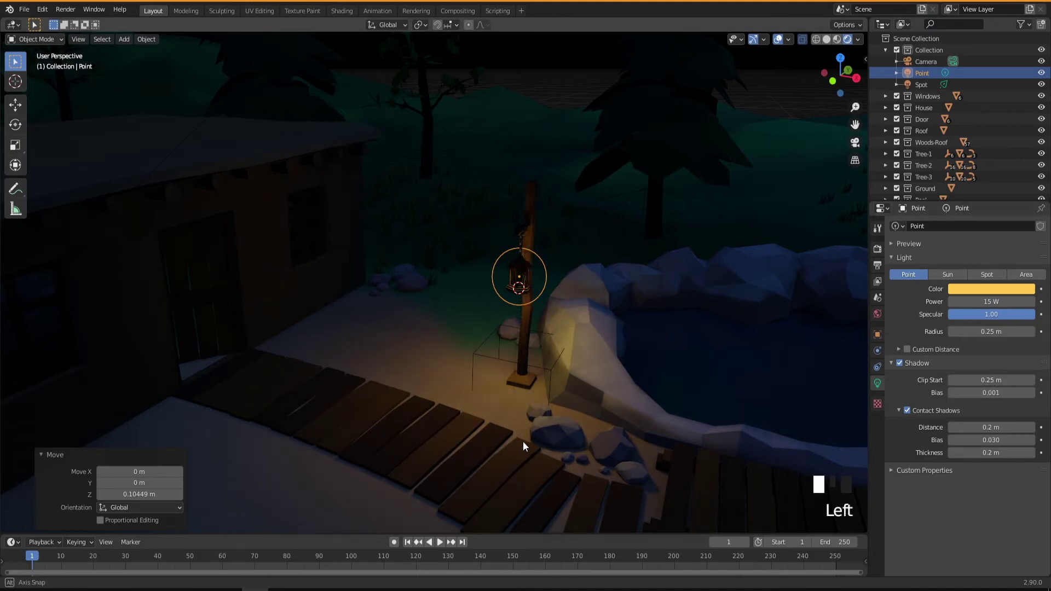
pyautogui.moveTo(523, 442); pyautogui.dragTo(517, 440, button='middle')
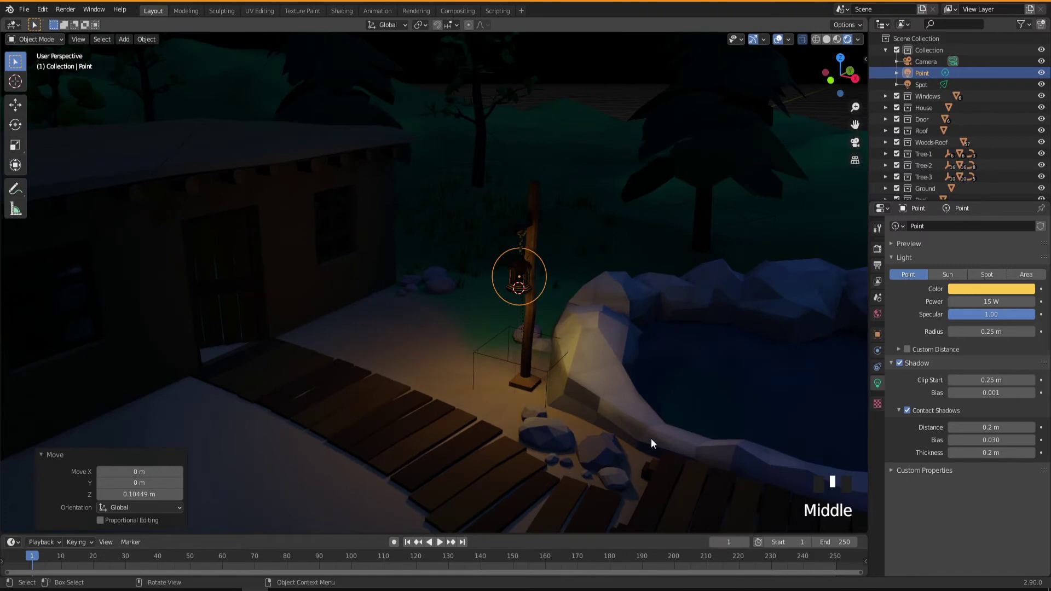
pyautogui.moveTo(542, 423); pyautogui.dragTo(497, 395, button='middle')
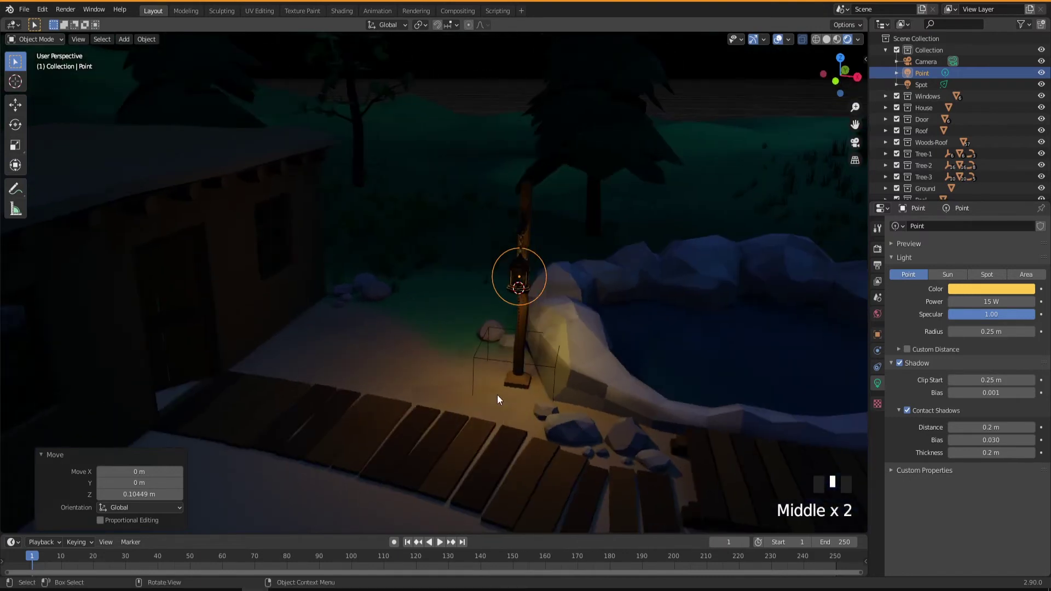
pyautogui.moveTo(528, 429); pyautogui.dragTo(525, 421, button='middle')
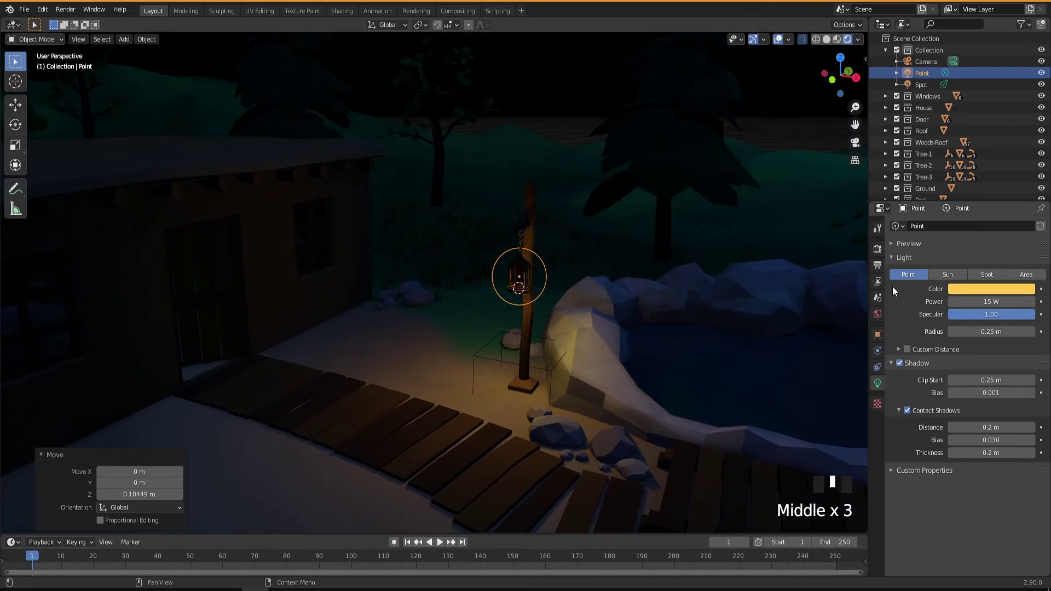
# Switch the render's soft shadows off and back on to compare the shadows around the lantern post and pool
pyautogui.click(877, 250)
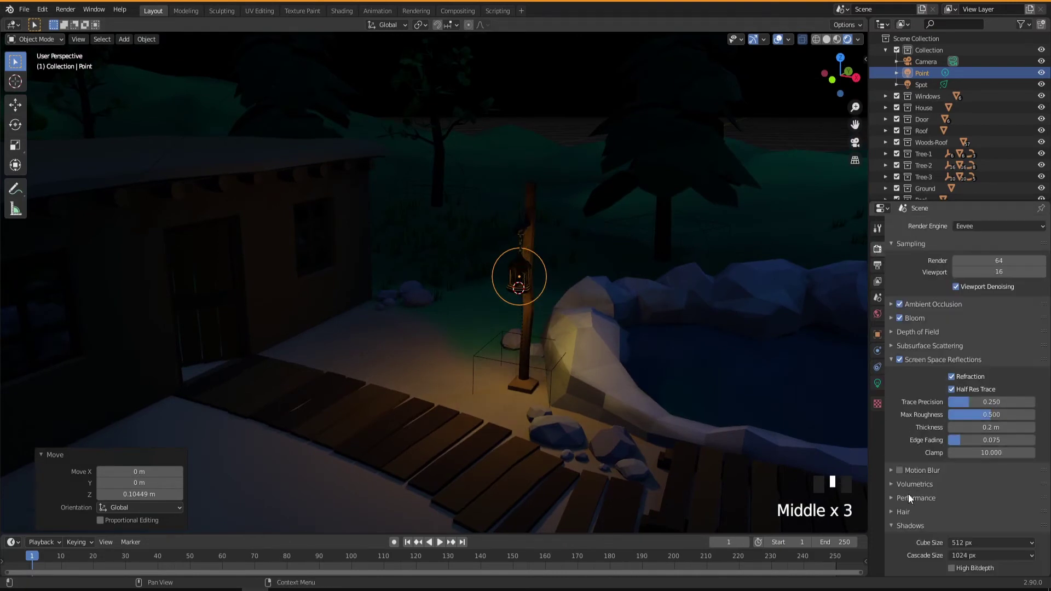
pyautogui.scroll(-3, 913, 525)
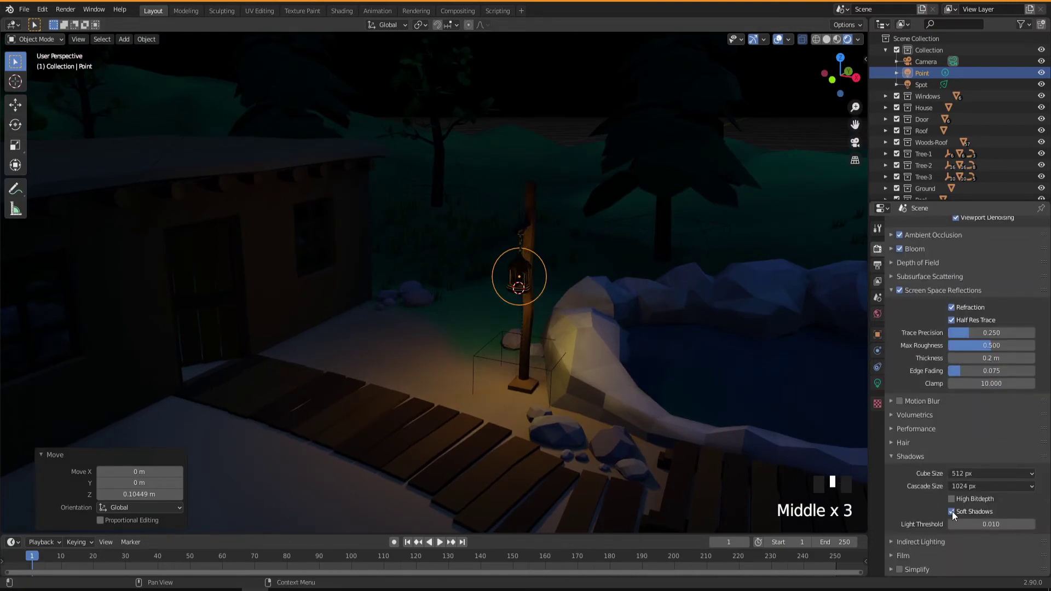
pyautogui.click(951, 511)
pyautogui.moveTo(503, 408); pyautogui.dragTo(516, 434, button='middle')
pyautogui.moveTo(540, 305); pyautogui.dragTo(466, 347, button='middle')
pyautogui.moveTo(437, 312); pyautogui.dragTo(469, 326, button='middle')
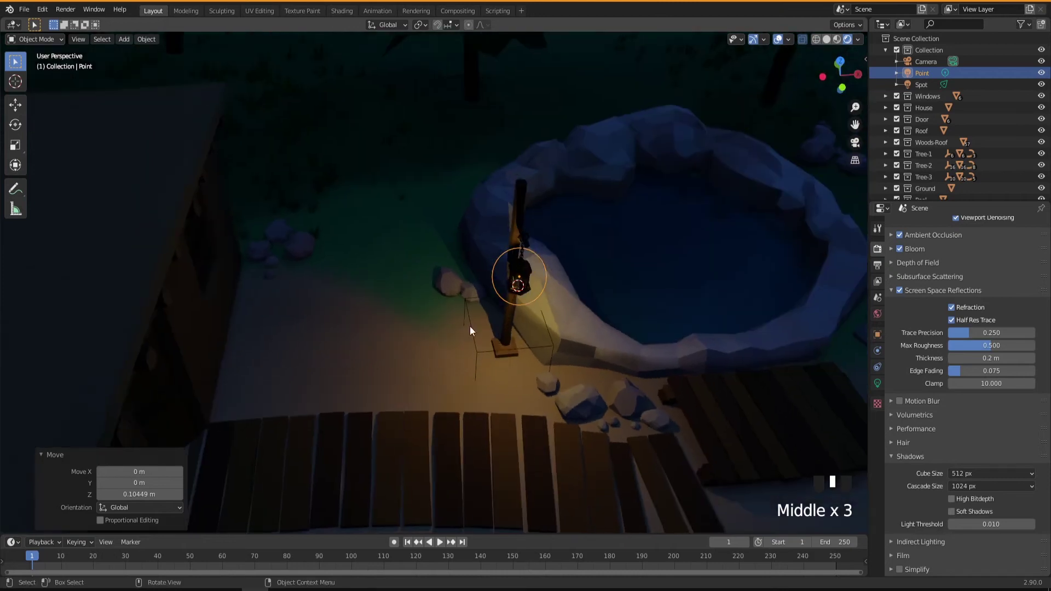
pyautogui.click(951, 511)
pyautogui.moveTo(598, 432); pyautogui.dragTo(532, 385, button='middle')
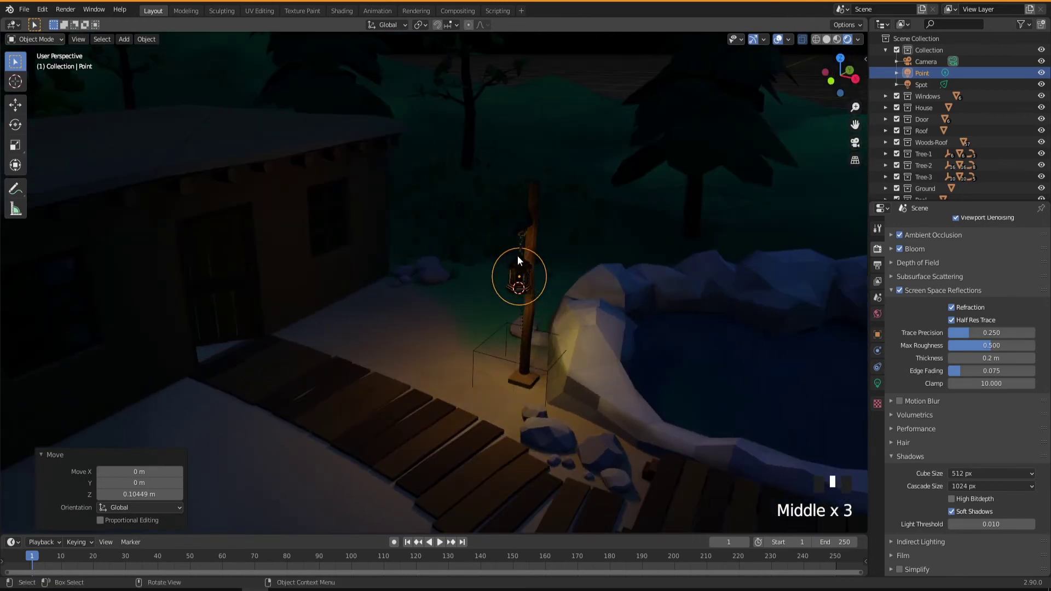
# Add an ico sphere mesh at the 3D cursor in the lantern
pyautogui.scroll(2, 520, 262)
pyautogui.scroll(2, 525, 295)
pyautogui.moveTo(527, 321)
pyautogui.mouseDown(button='middle')
pyautogui.moveTo(505, 326)
pyautogui.moveTo(530, 324)
pyautogui.moveTo(500, 308)
pyautogui.moveTo(521, 302)
pyautogui.mouseUp(button='middle')
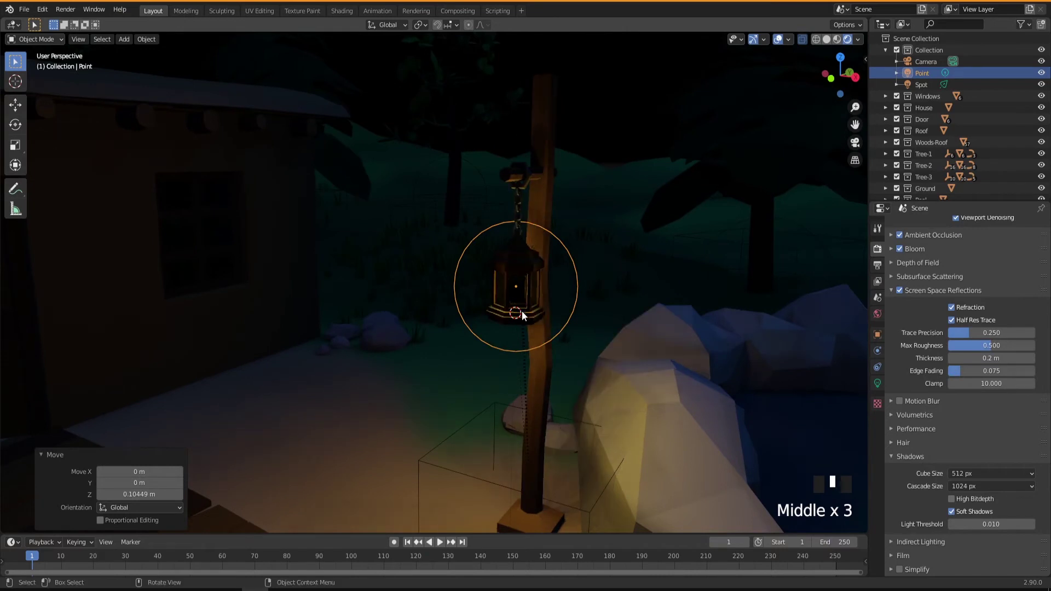
pyautogui.hotkey('shift', 'a')
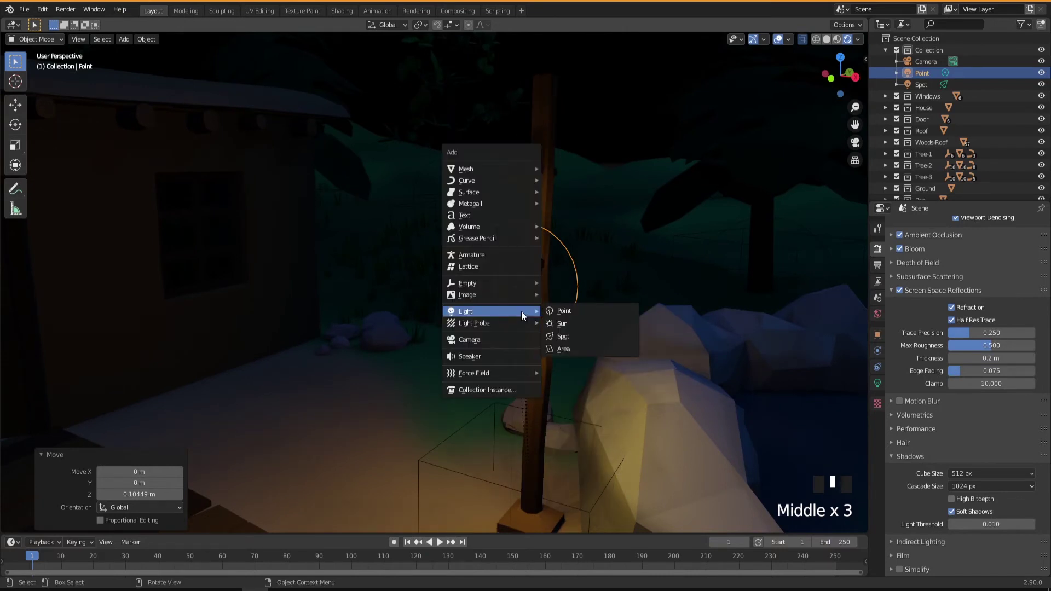
pyautogui.moveTo(490, 167)
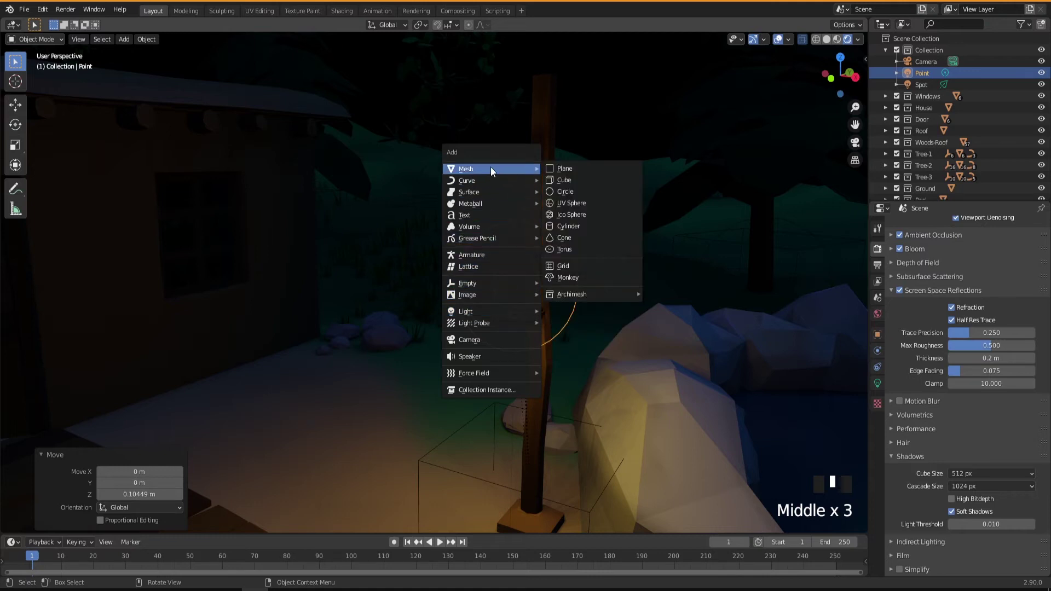
pyautogui.click(567, 214)
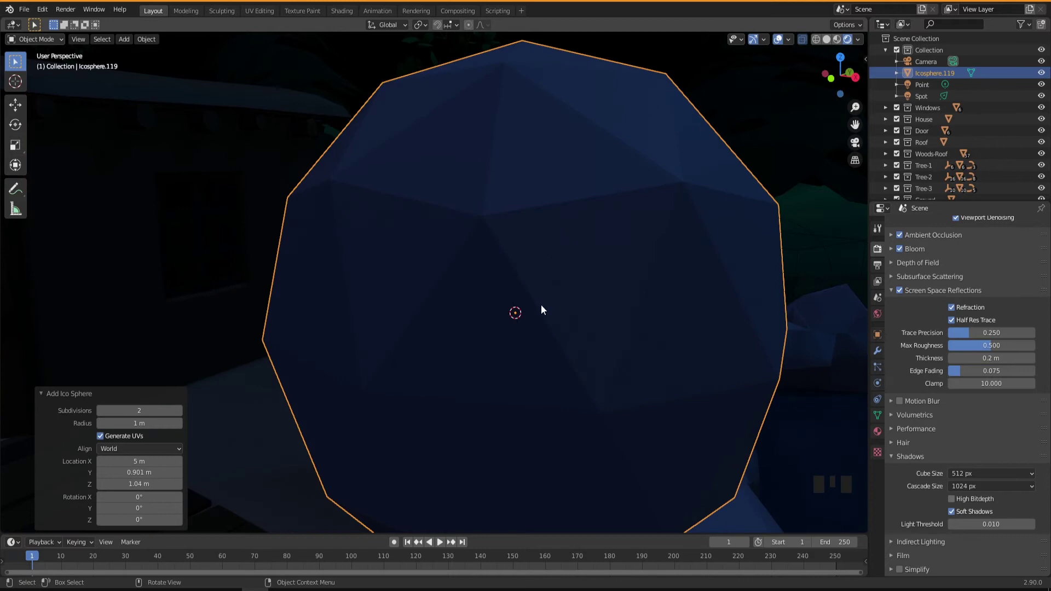
# Scale the ico sphere down by 0.05 and again by about 0.672 so it fits within the lantern
pyautogui.press('s')
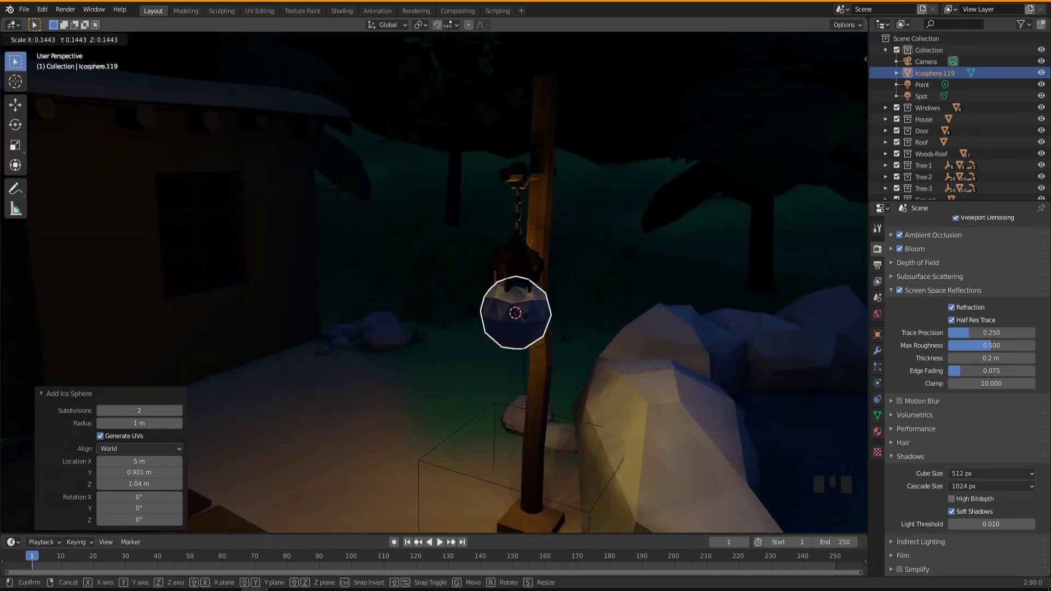
pyautogui.click(527, 367)
pyautogui.moveTo(526, 367)
pyautogui.mouseDown(button='middle')
pyautogui.moveTo(503, 366)
pyautogui.moveTo(526, 364)
pyautogui.mouseUp(button='middle')
pyautogui.scroll(5, 527, 308)
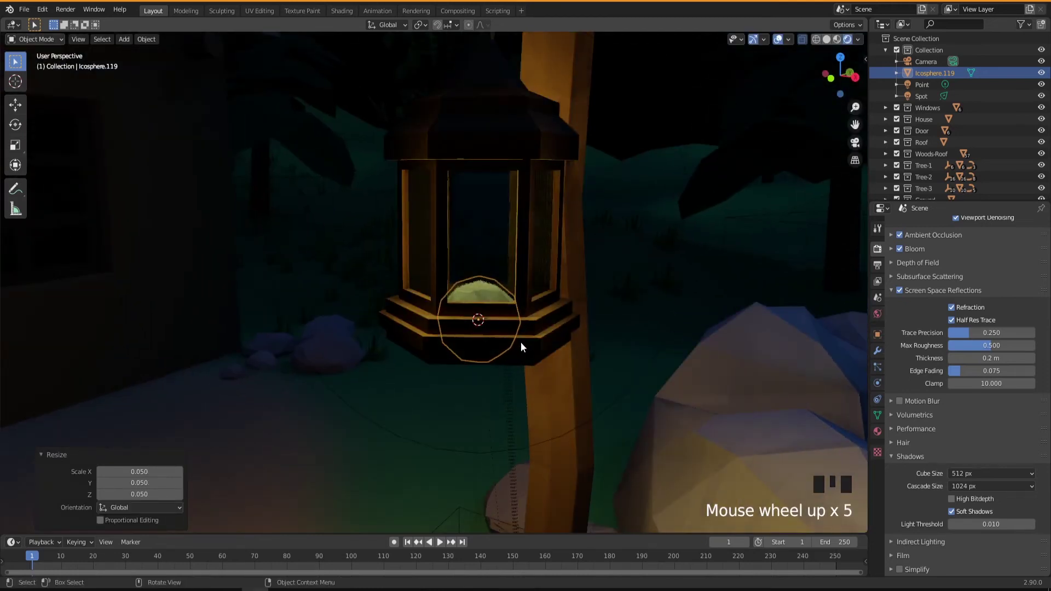
pyautogui.press('s')
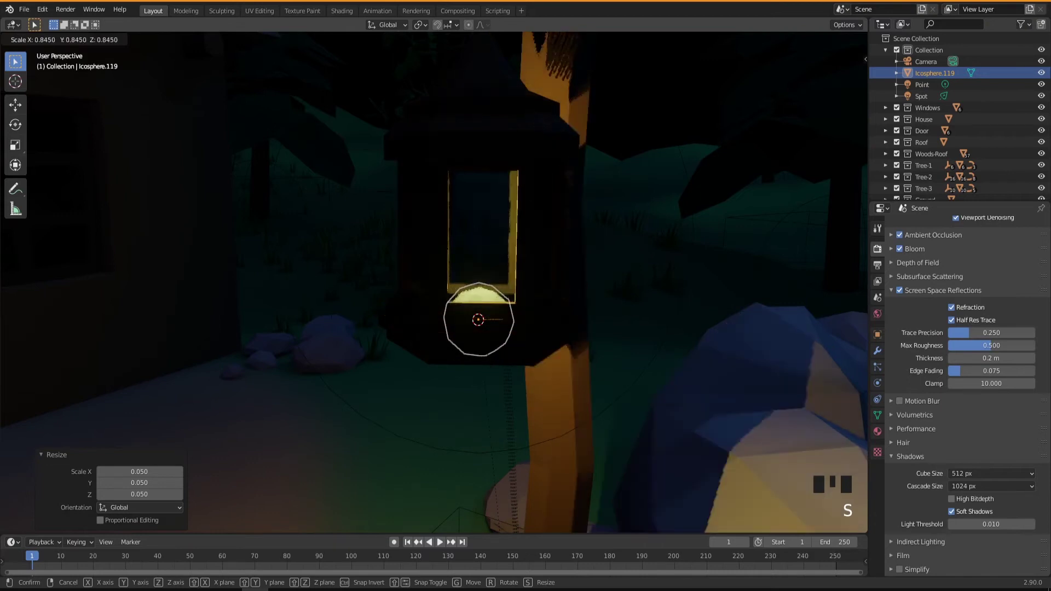
pyautogui.click(486, 347)
# Move the ico sphere up about 0.072 m along the Z axis into the middle of the lantern
pyautogui.moveTo(482, 385); pyautogui.dragTo(487, 387, button='middle')
pyautogui.press('g')
pyautogui.press('z')
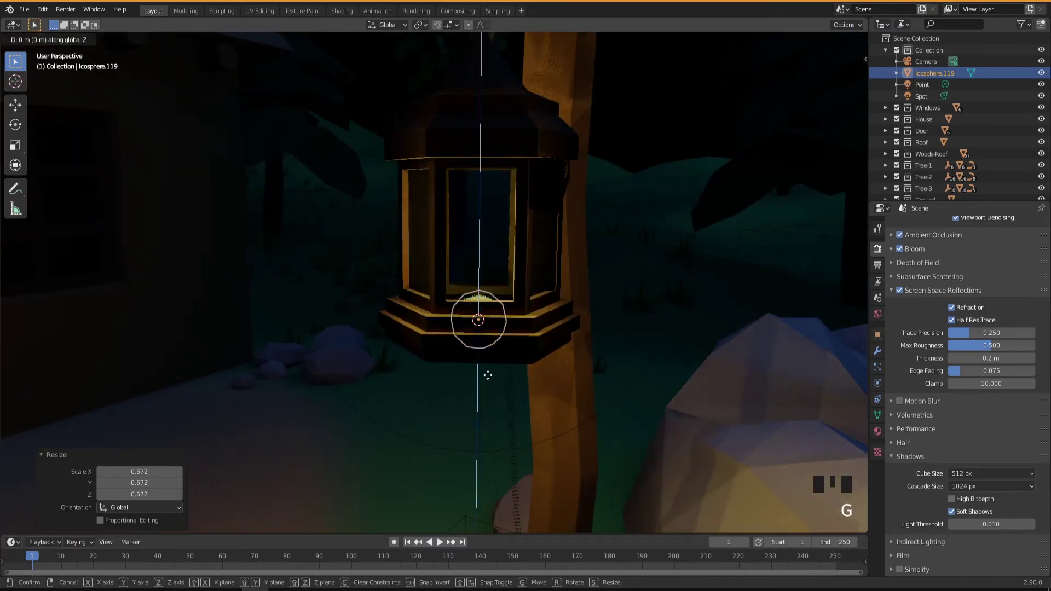
pyautogui.click(482, 324)
pyautogui.moveTo(540, 392)
pyautogui.mouseDown(button='middle')
pyautogui.moveTo(513, 396)
pyautogui.moveTo(543, 409)
pyautogui.mouseUp(button='middle')
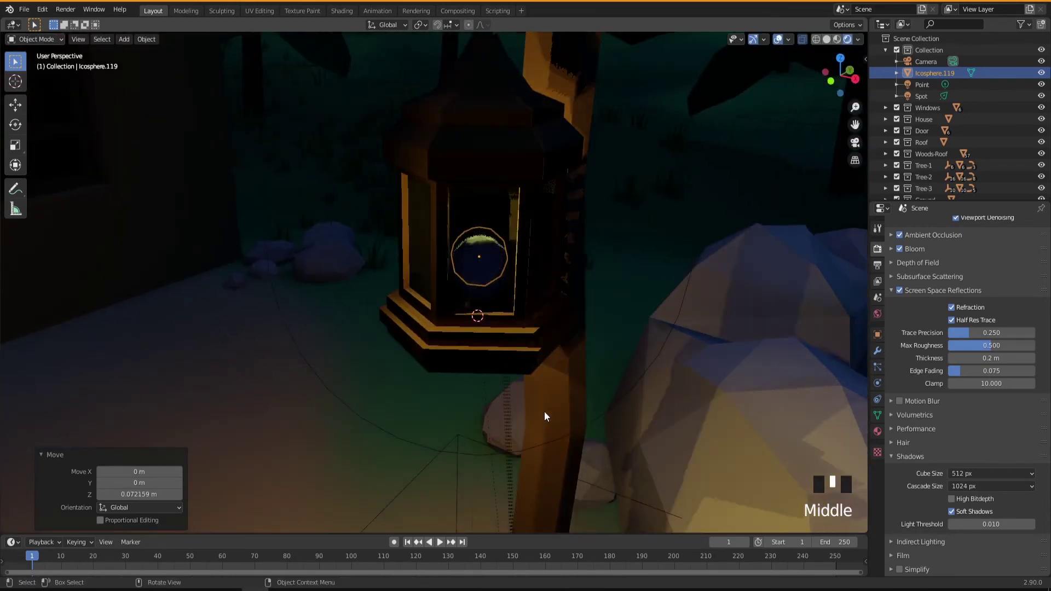
pyautogui.scroll(-2, 544, 411)
pyautogui.scroll(-1, 553, 426)
pyautogui.moveTo(570, 451); pyautogui.dragTo(494, 385, button='middle')
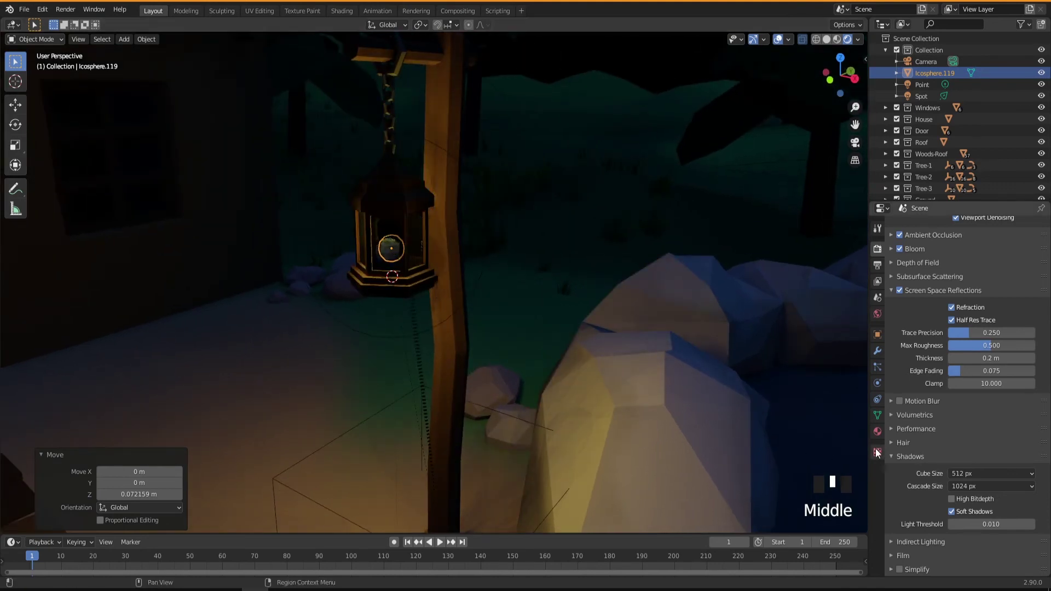
# Expand the render's Bloom settings and review them against the lantern in the scene
pyautogui.click(877, 432)
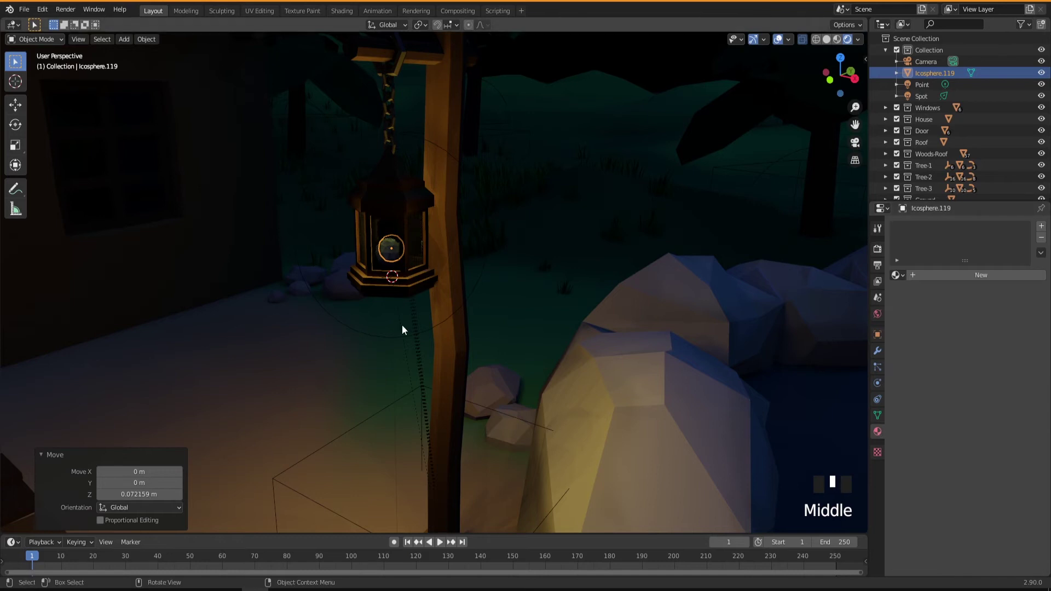
pyautogui.scroll(-5, 429, 339)
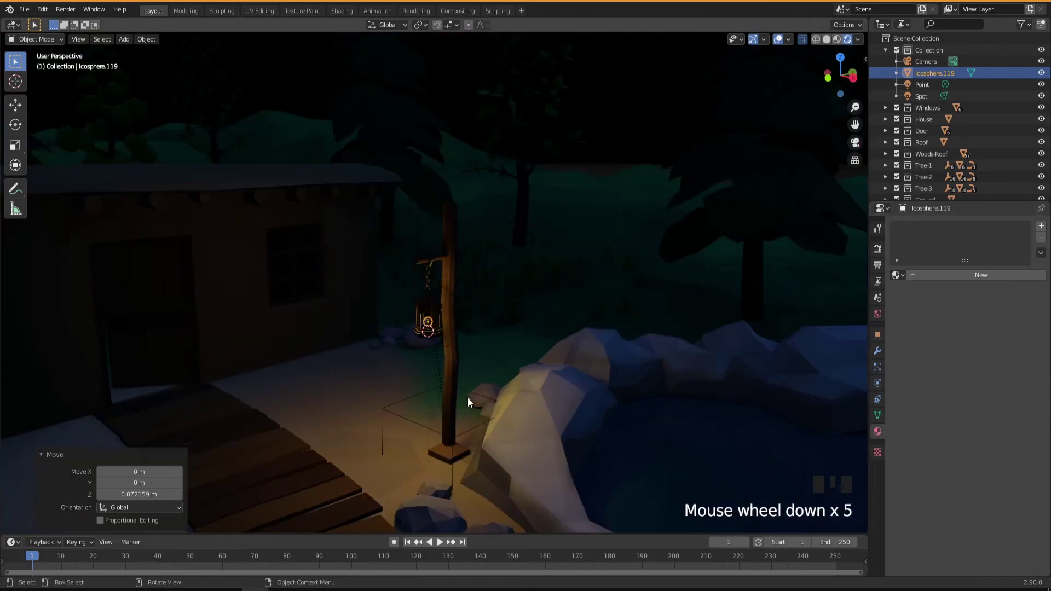
pyautogui.click(877, 249)
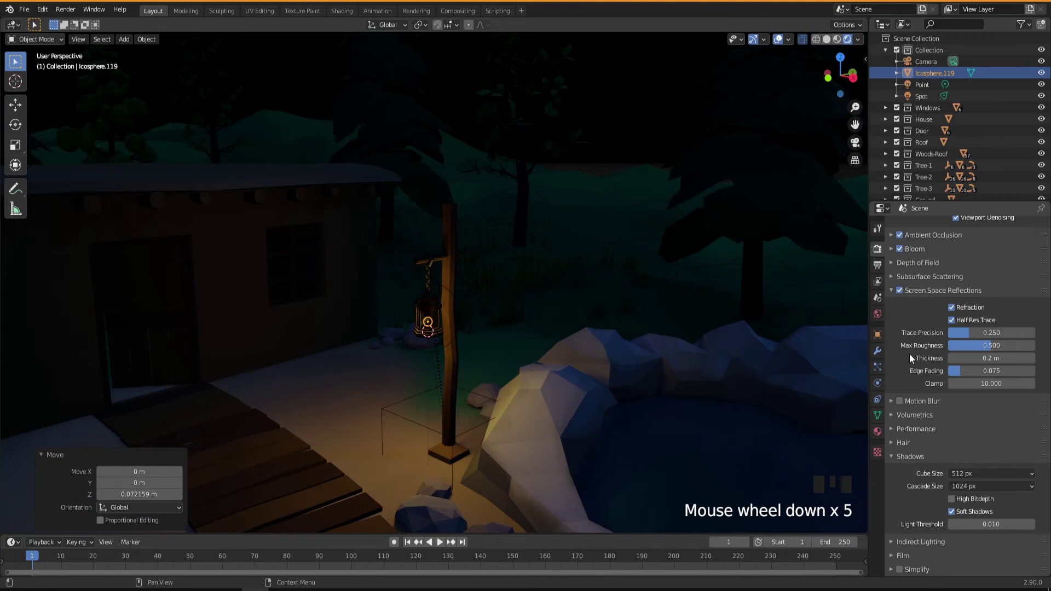
pyautogui.click(892, 248)
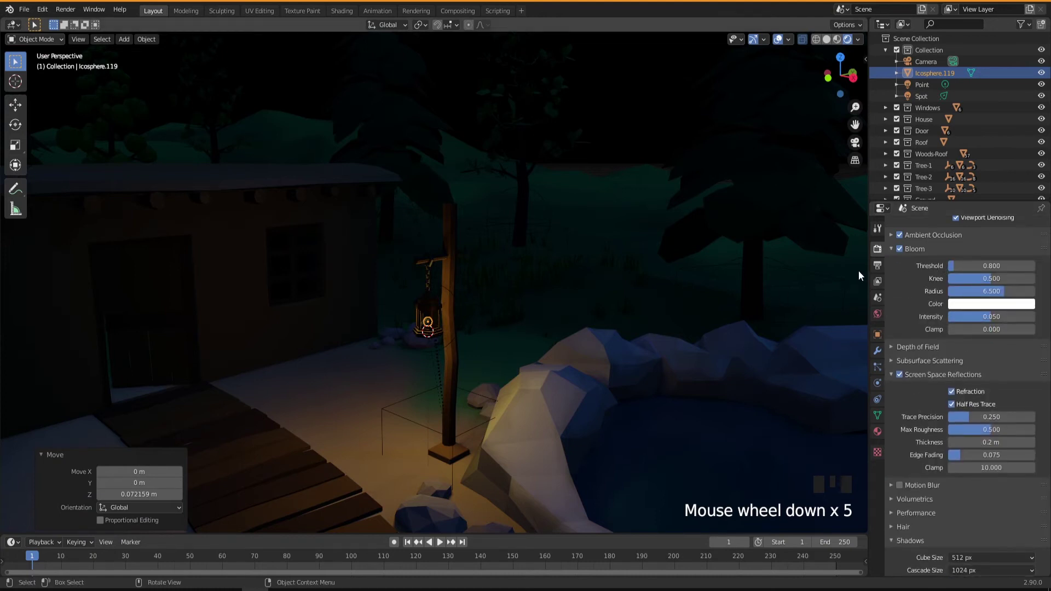
pyautogui.moveTo(436, 390)
pyautogui.mouseDown(button='middle')
pyautogui.moveTo(480, 373)
pyautogui.moveTo(438, 387)
pyautogui.mouseUp(button='middle')
# Create a new material on the ico sphere and change its surface shader to Emission
pyautogui.click(877, 432)
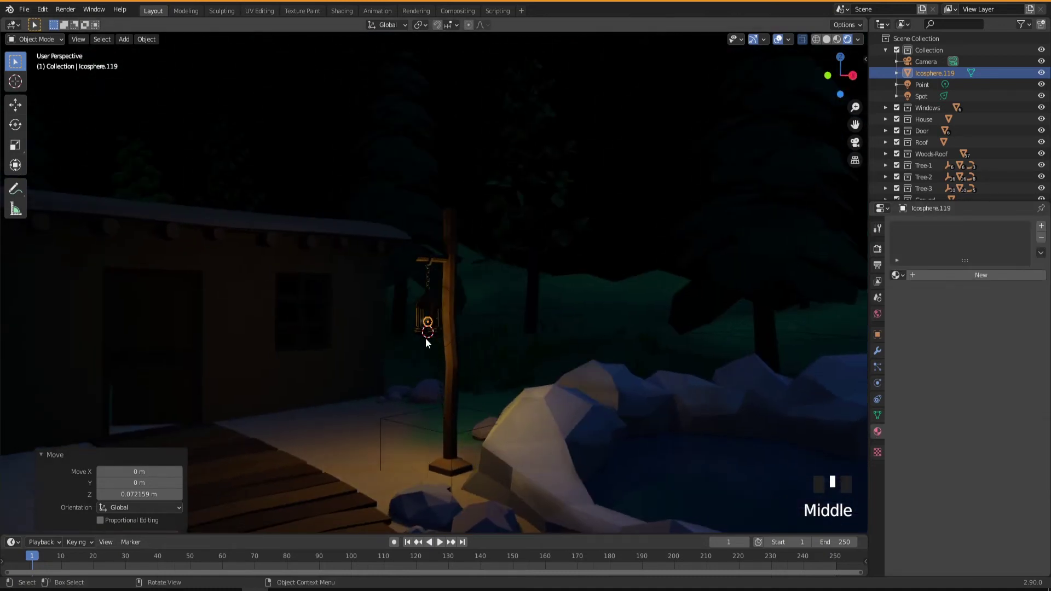
pyautogui.scroll(2, 425, 337)
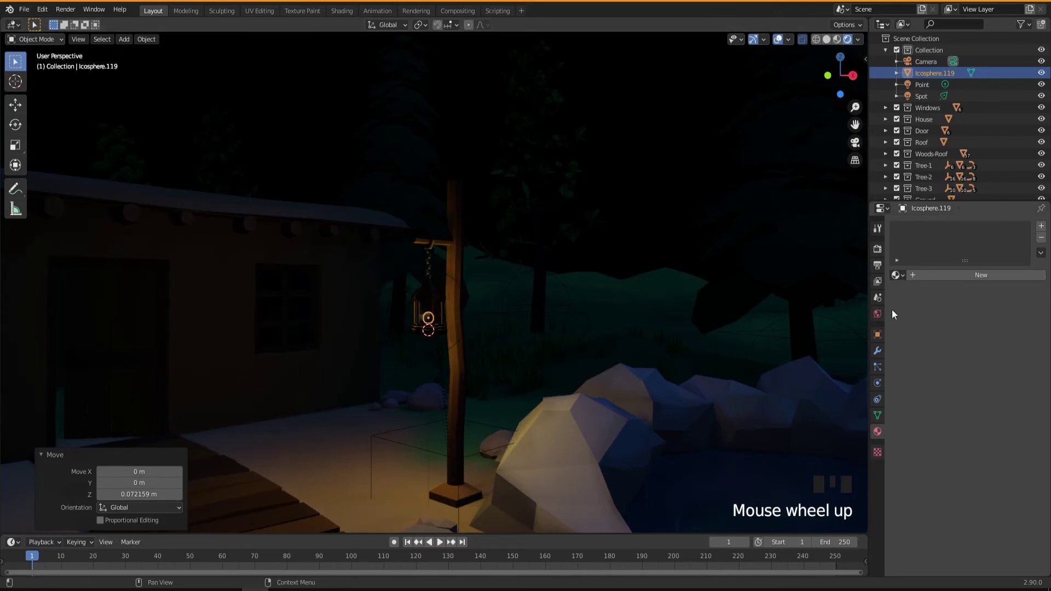
pyautogui.click(955, 274)
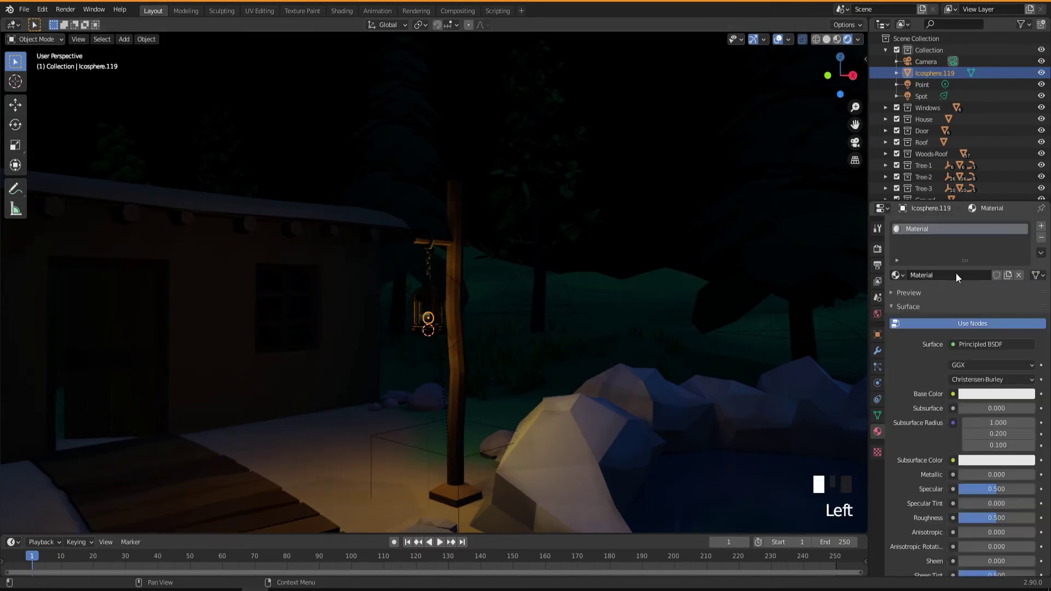
pyautogui.click(973, 345)
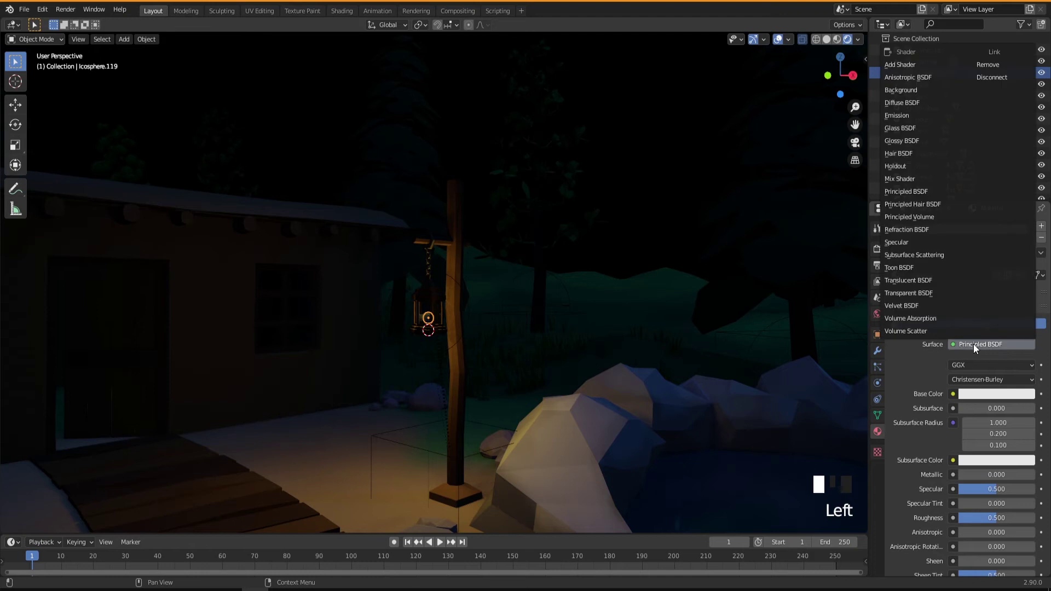
pyautogui.click(900, 116)
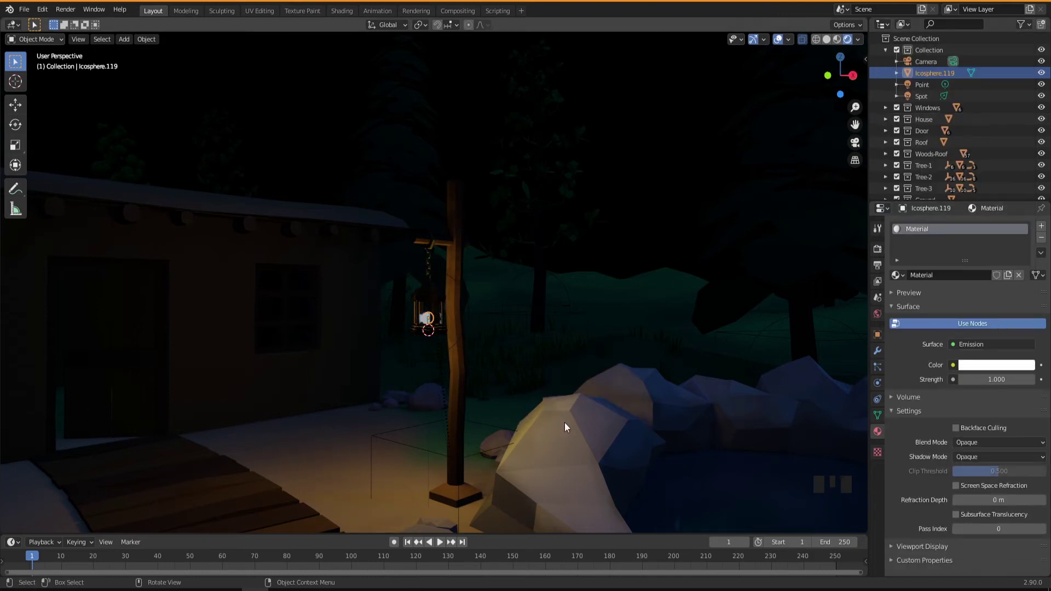
# Give the ico sphere's emission a warm orange color and set its strength to 53.5
pyautogui.click(994, 368)
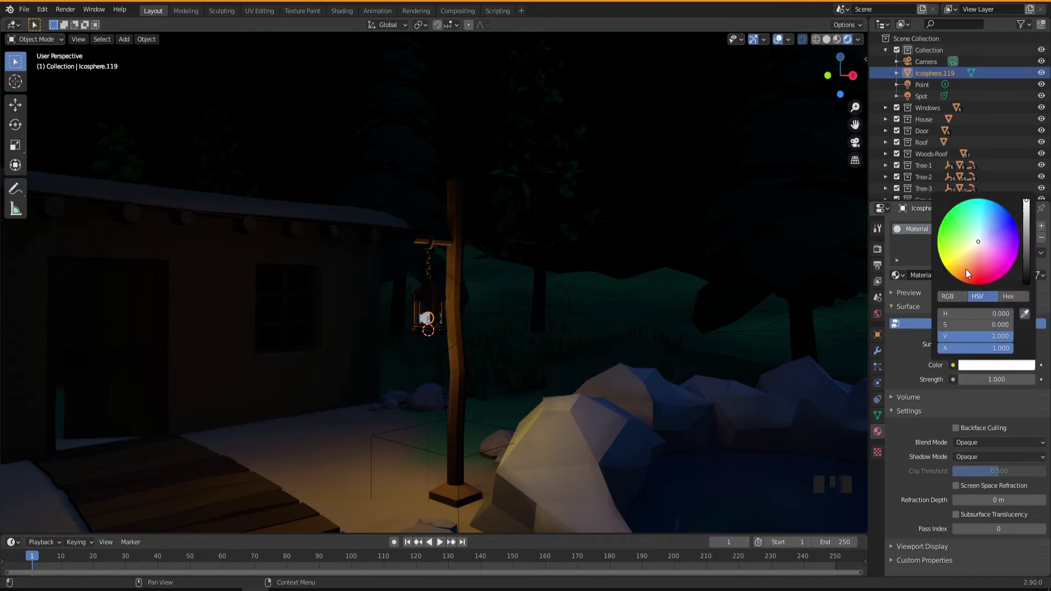
pyautogui.moveTo(964, 261); pyautogui.dragTo(960, 268)
pyautogui.moveTo(558, 417)
pyautogui.mouseDown(button='middle')
pyautogui.moveTo(536, 418)
pyautogui.moveTo(553, 419)
pyautogui.mouseUp(button='middle')
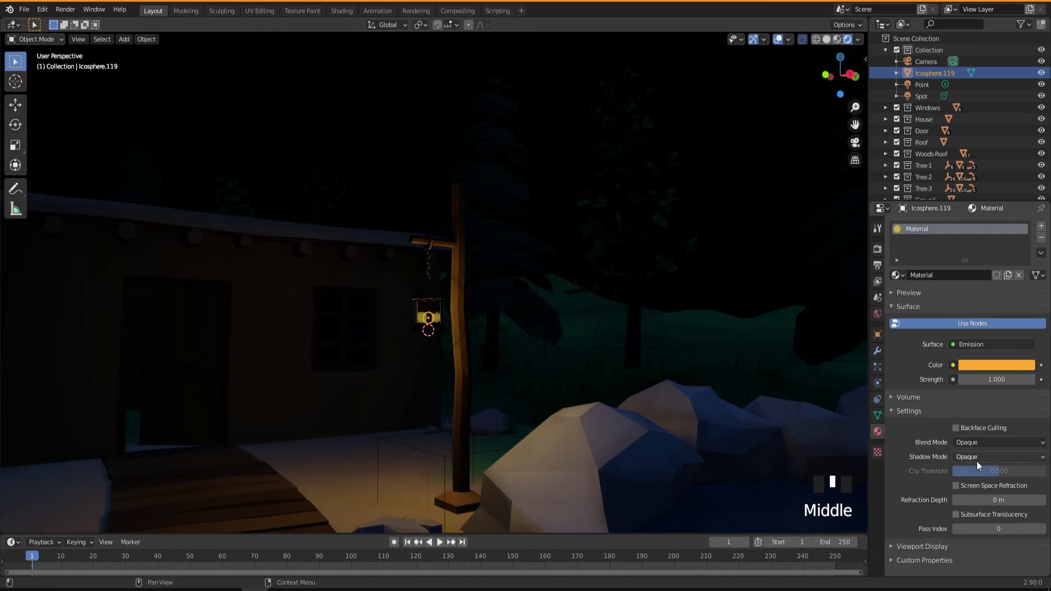
pyautogui.moveTo(979, 379); pyautogui.dragTo(1045, 379)
# Examine the lantern's glow from across the scene and from close up
pyautogui.moveTo(425, 434); pyautogui.dragTo(474, 384, button='middle')
pyautogui.scroll(-5, 431, 446)
pyautogui.moveTo(494, 432)
pyautogui.mouseDown(button='middle')
pyautogui.moveTo(481, 425)
pyautogui.moveTo(503, 430)
pyautogui.mouseUp(button='middle')
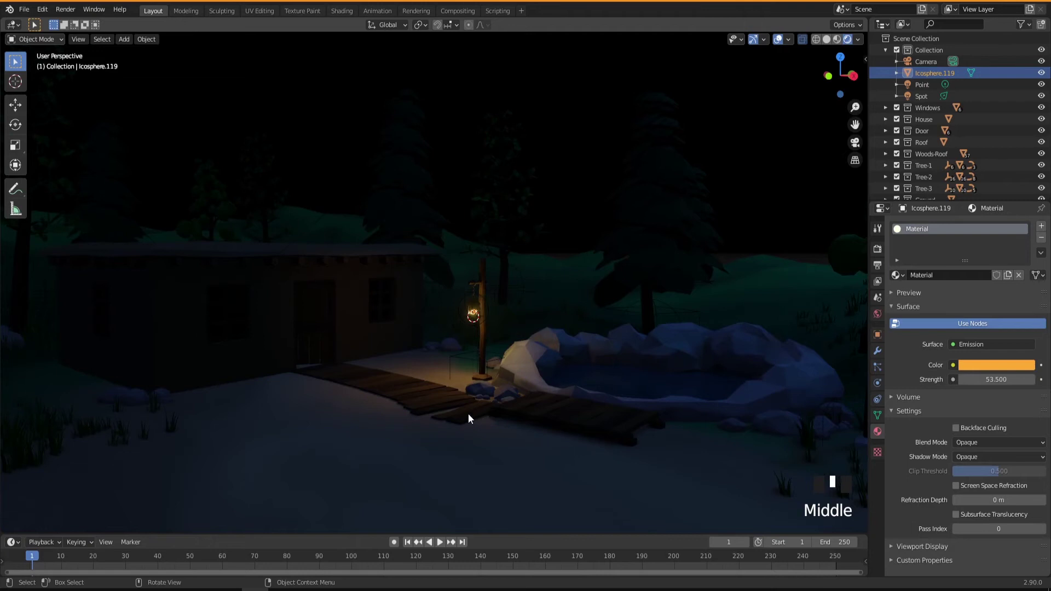
pyautogui.scroll(3, 465, 406)
pyautogui.keyDown('shift'); pyautogui.moveTo(465, 383); pyautogui.dragTo(499, 462, button='middle'); pyautogui.keyUp('shift')
pyautogui.scroll(3, 525, 348)
pyautogui.moveTo(525, 350); pyautogui.dragTo(511, 403, button='middle')
pyautogui.scroll(2, 497, 350)
pyautogui.moveTo(495, 360)
pyautogui.mouseDown(button='middle')
pyautogui.moveTo(482, 360)
pyautogui.moveTo(501, 365)
pyautogui.mouseUp(button='middle')
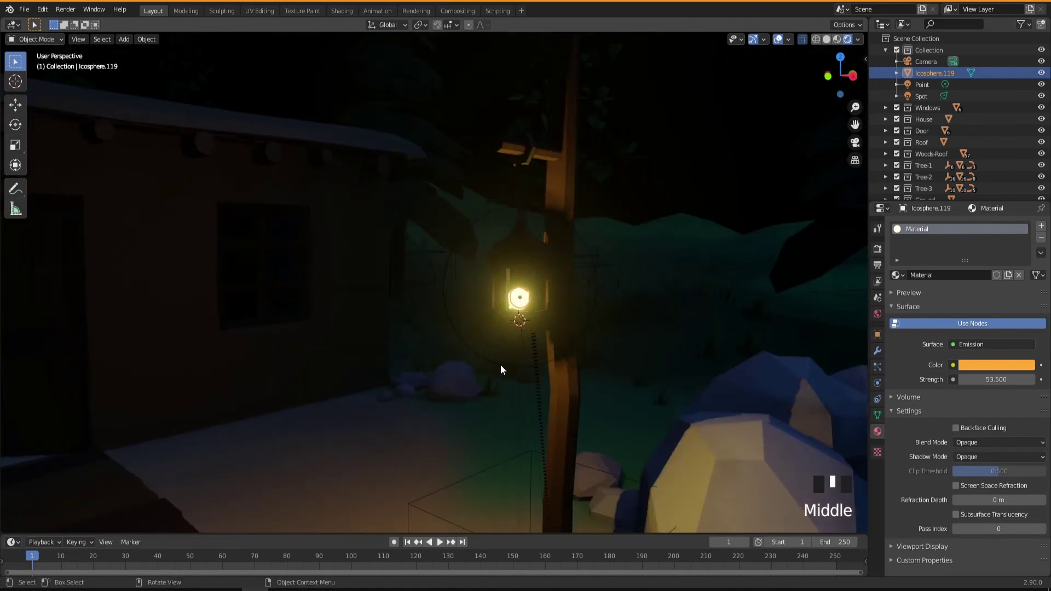
# Select the lantern's point light, try radii of 0.05 m and 0.65 m, and set its radius to 0.15 m
pyautogui.click(580, 237)
pyautogui.moveTo(577, 377); pyautogui.dragTo(527, 390, button='middle')
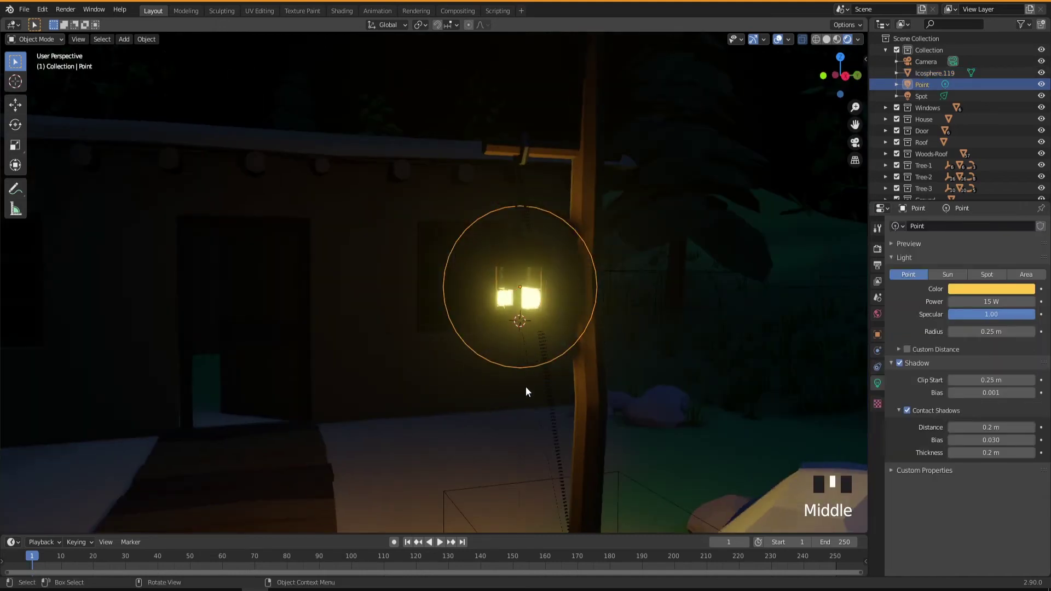
pyautogui.scroll(-2, 524, 397)
pyautogui.keyDown('shift'); pyautogui.moveTo(460, 446); pyautogui.dragTo(543, 357, button='middle'); pyautogui.keyUp('shift')
pyautogui.moveTo(527, 392)
pyautogui.mouseDown(button='middle')
pyautogui.moveTo(553, 411)
pyautogui.moveTo(509, 381)
pyautogui.mouseUp(button='middle')
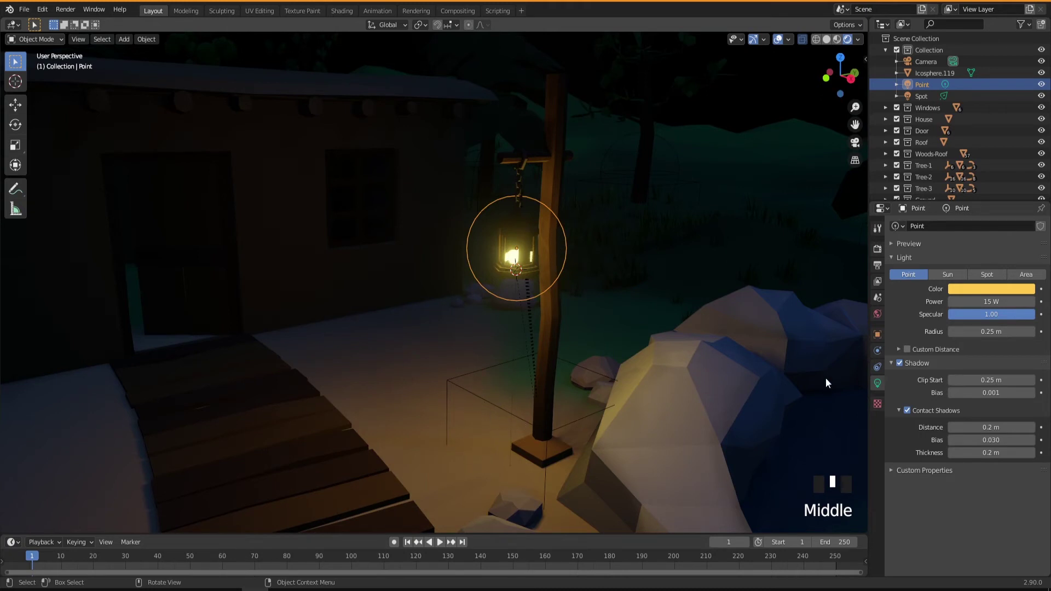
pyautogui.moveTo(991, 331); pyautogui.dragTo(928, 331)
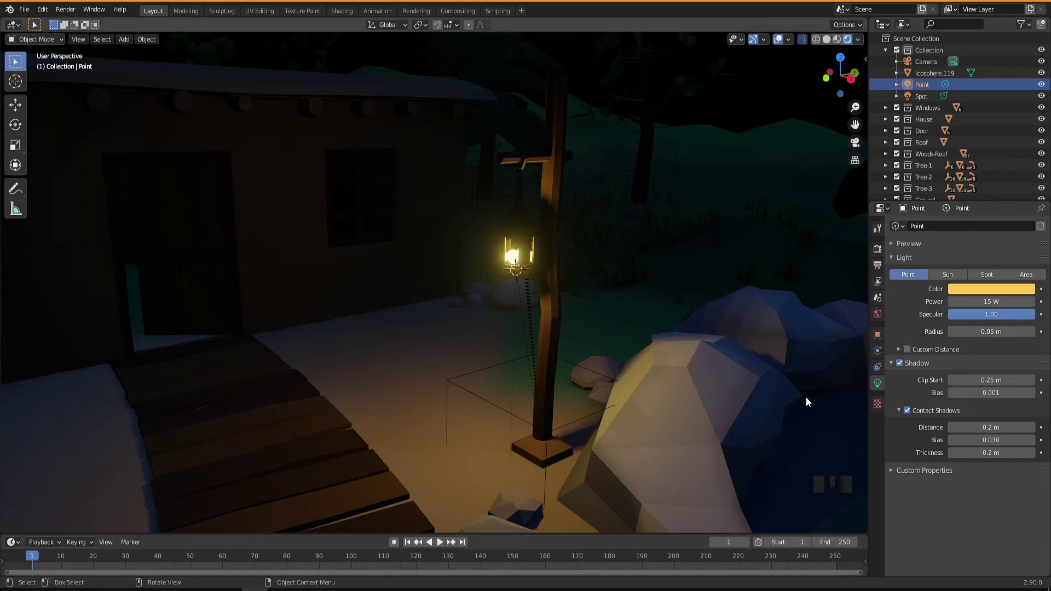
pyautogui.moveTo(990, 331); pyautogui.dragTo(1034, 331)
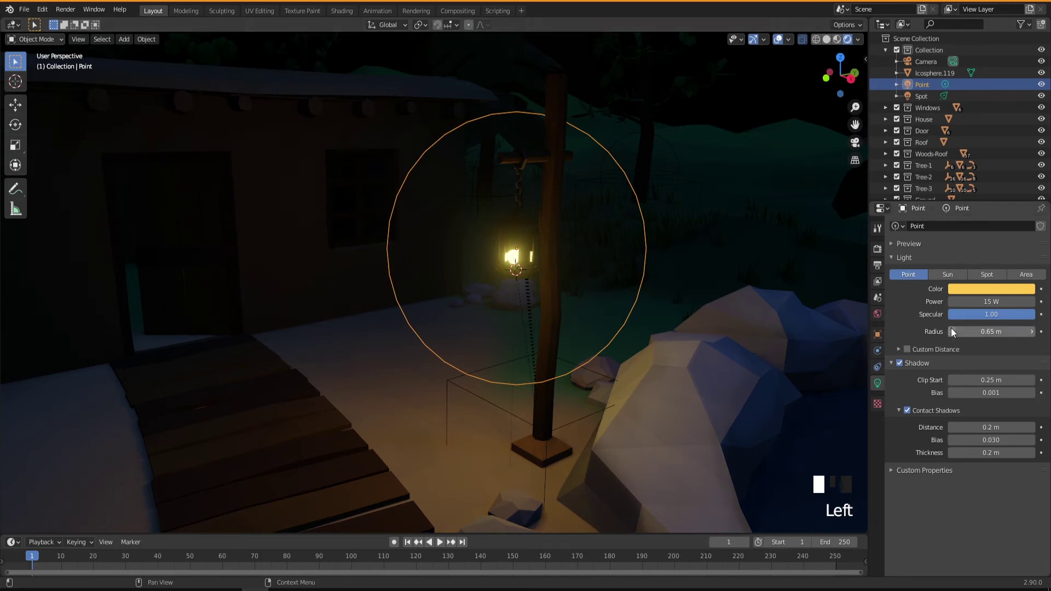
pyautogui.moveTo(990, 331); pyautogui.dragTo(954, 331)
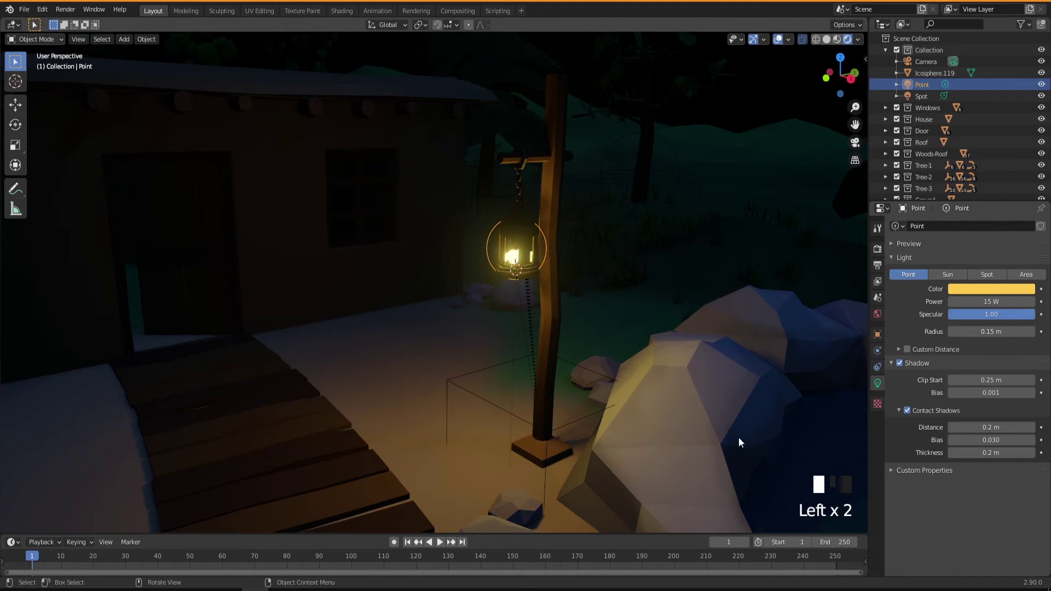
# Nudge the point light about -0.001 m along the Y axis within the lantern
pyautogui.moveTo(566, 445); pyautogui.dragTo(544, 392, button='middle')
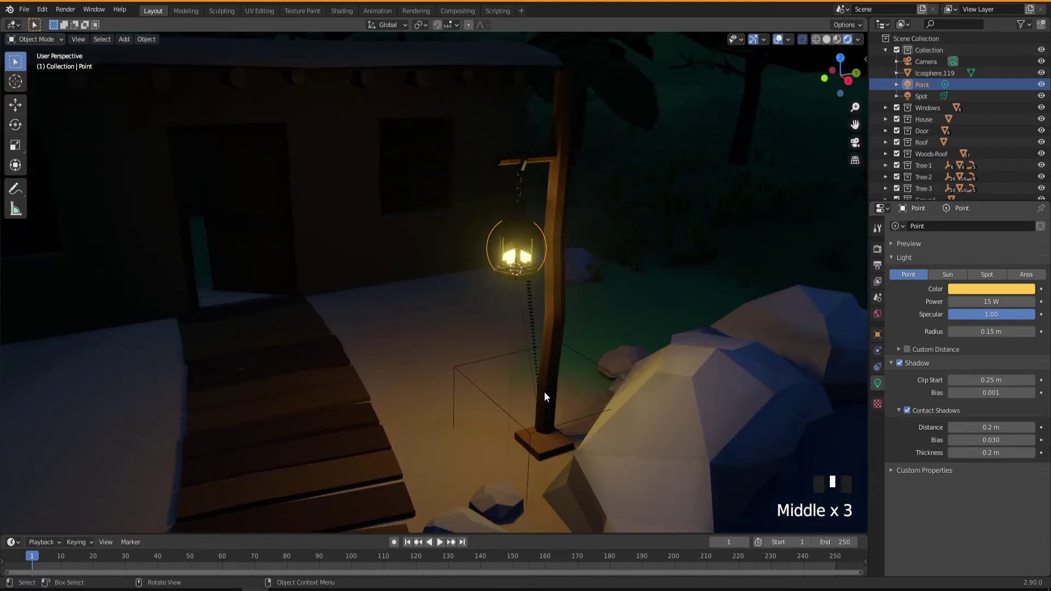
pyautogui.press('g')
pyautogui.press('y')
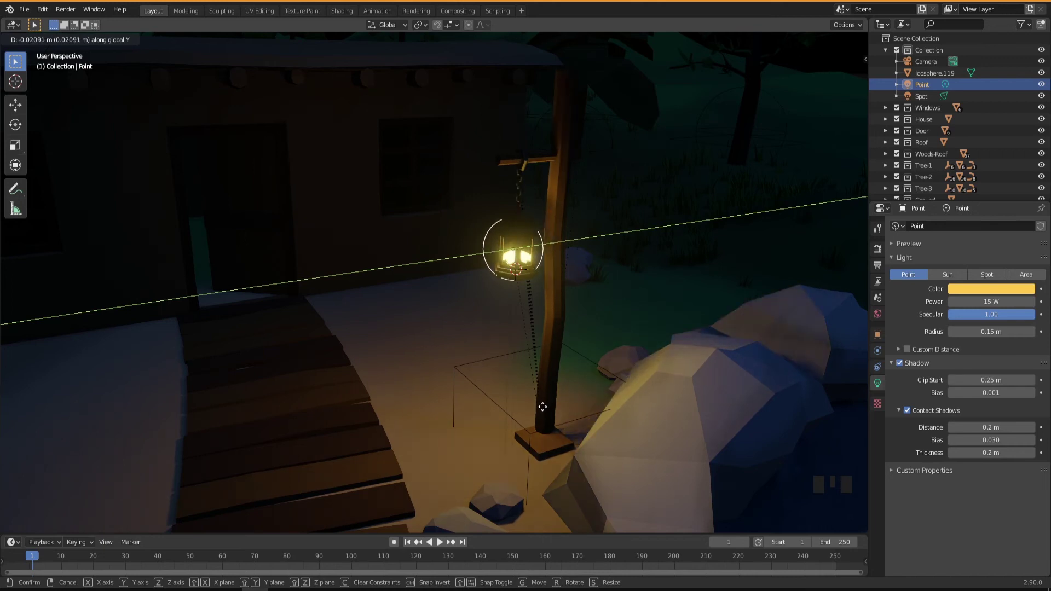
pyautogui.click(547, 411)
pyautogui.moveTo(518, 424)
pyautogui.mouseDown(button='middle')
pyautogui.moveTo(629, 411)
pyautogui.moveTo(669, 422)
pyautogui.moveTo(672, 448)
pyautogui.moveTo(656, 449)
pyautogui.moveTo(710, 446)
pyautogui.moveTo(596, 452)
pyautogui.moveTo(521, 426)
pyautogui.mouseUp(button='middle')
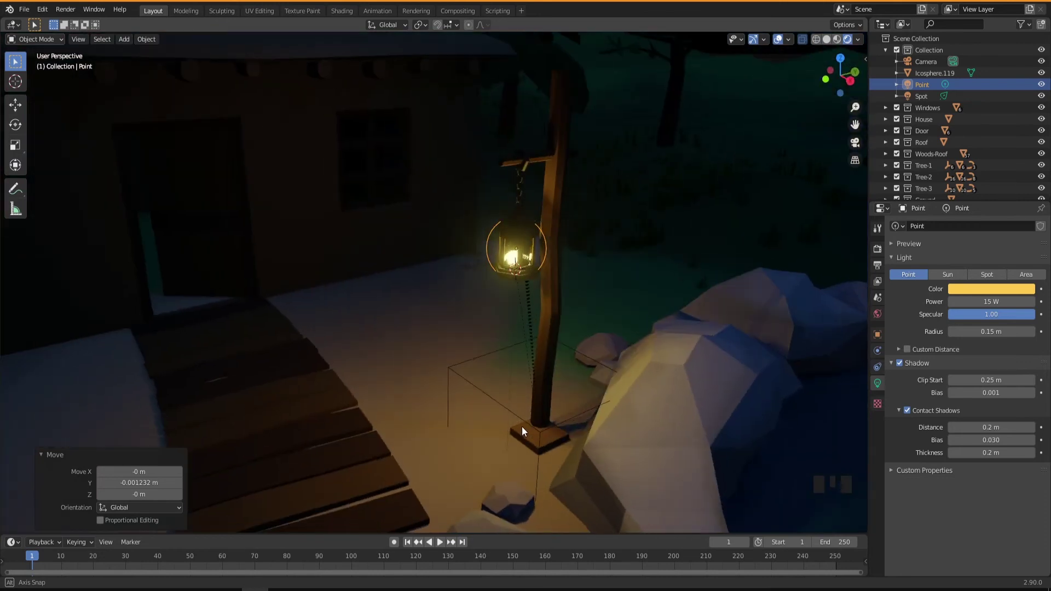
# Select the lantern body and examine its glass panes and glow from several angles and distances
pyautogui.click(513, 258)
pyautogui.moveTo(508, 303); pyautogui.dragTo(517, 252, button='middle')
pyautogui.scroll(2, 518, 252)
pyautogui.scroll(1, 518, 252)
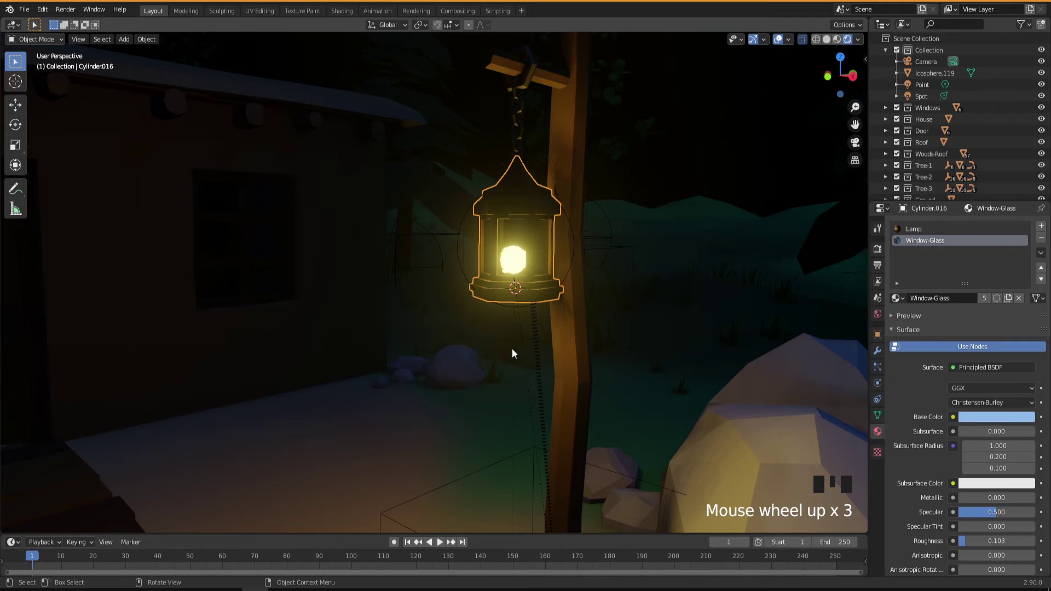
pyautogui.scroll(1, 505, 333)
pyautogui.moveTo(504, 334); pyautogui.dragTo(525, 327, button='middle')
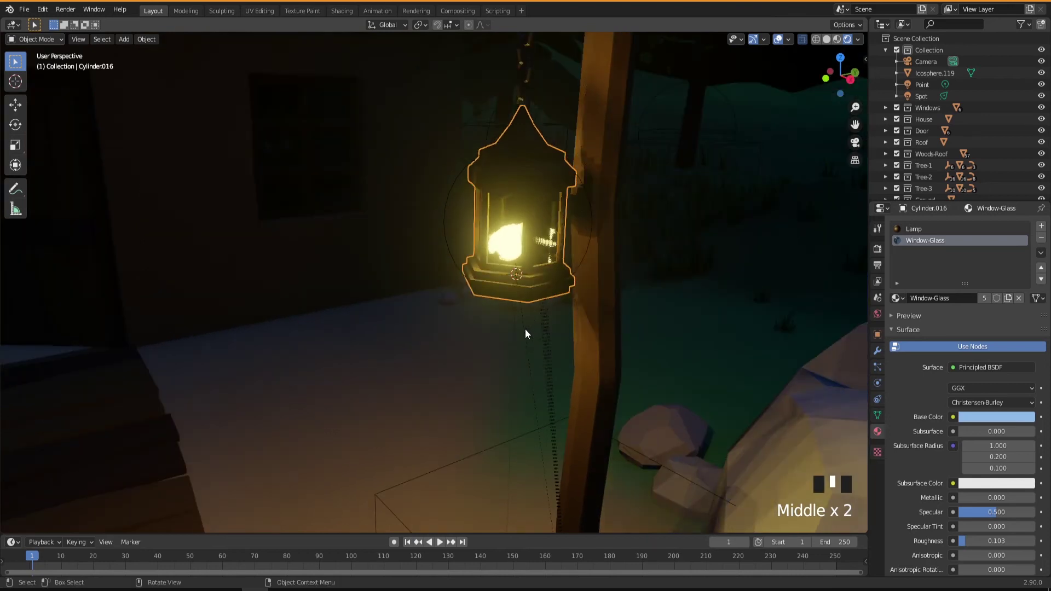
pyautogui.scroll(-2, 540, 355)
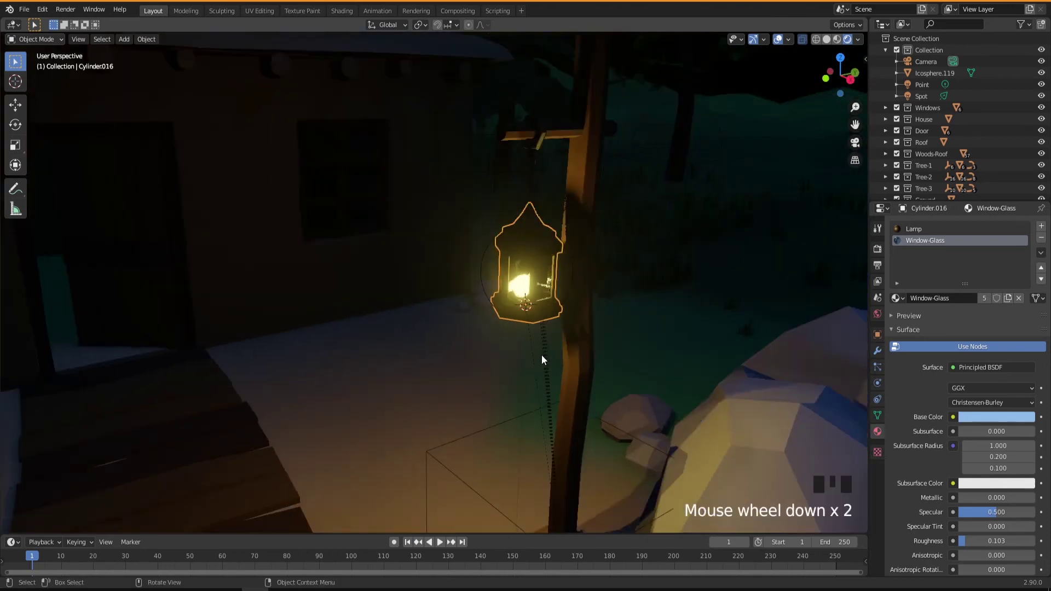
pyautogui.scroll(-3, 550, 384)
pyautogui.keyDown('shift'); pyautogui.moveTo(565, 397); pyautogui.dragTo(503, 332, button='middle'); pyautogui.keyUp('shift')
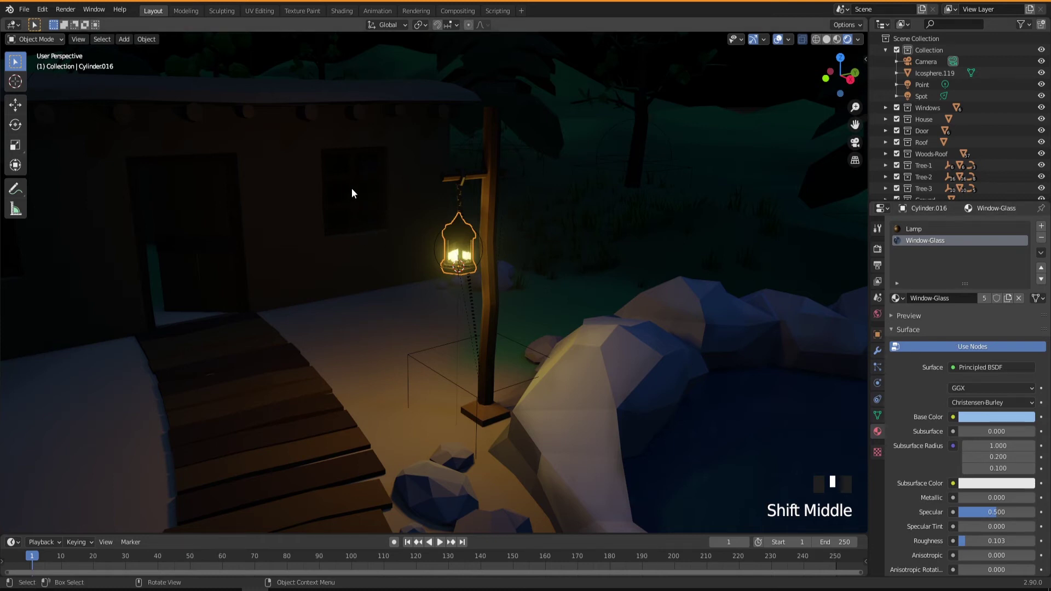
# Make the lantern's Window-Glass material a single-user copy and rename it "Light-Glass."
pyautogui.click(983, 299)
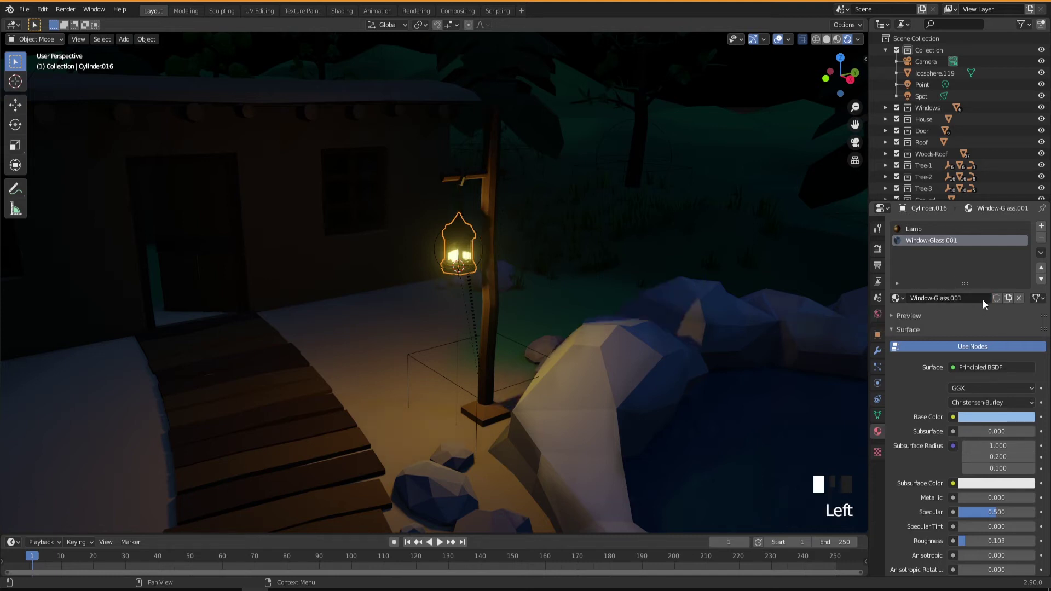
pyautogui.doubleClick(954, 243)
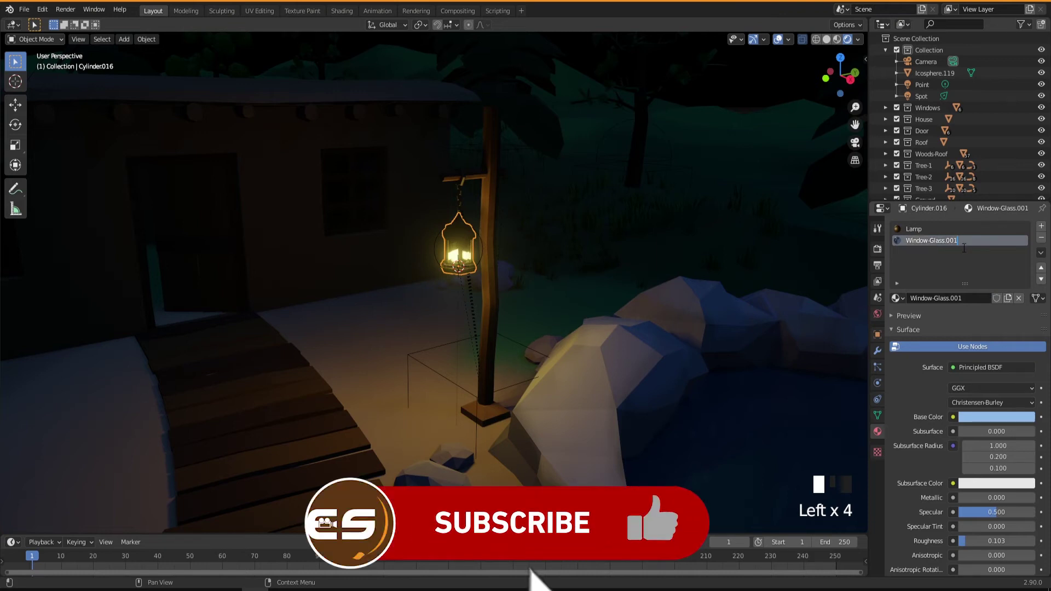
pyautogui.press('BackSpace')
pyautogui.press('BackSpace')
pyautogui.press('BackSpace')
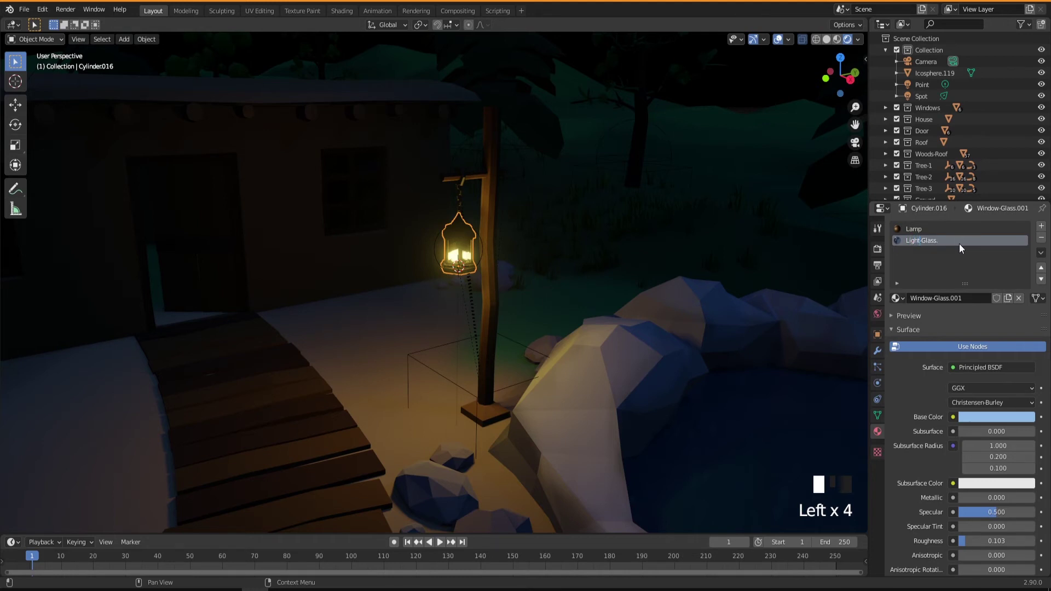
pyautogui.press('Return')
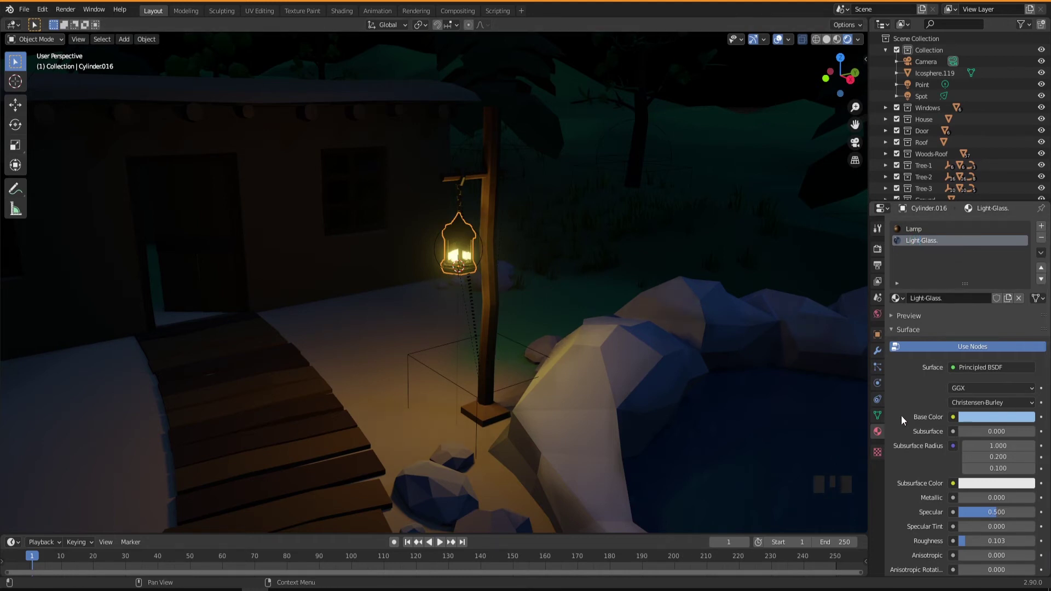
# Set the Light-Glass material's shadow mode to None and check the light around the lantern
pyautogui.scroll(-15, 901, 415)
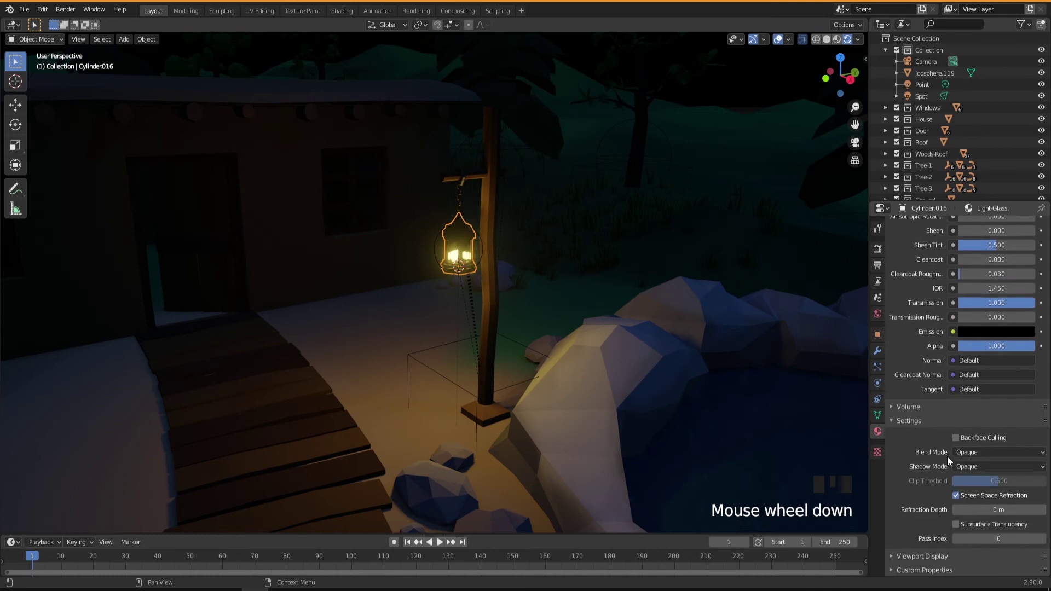
pyautogui.click(970, 468)
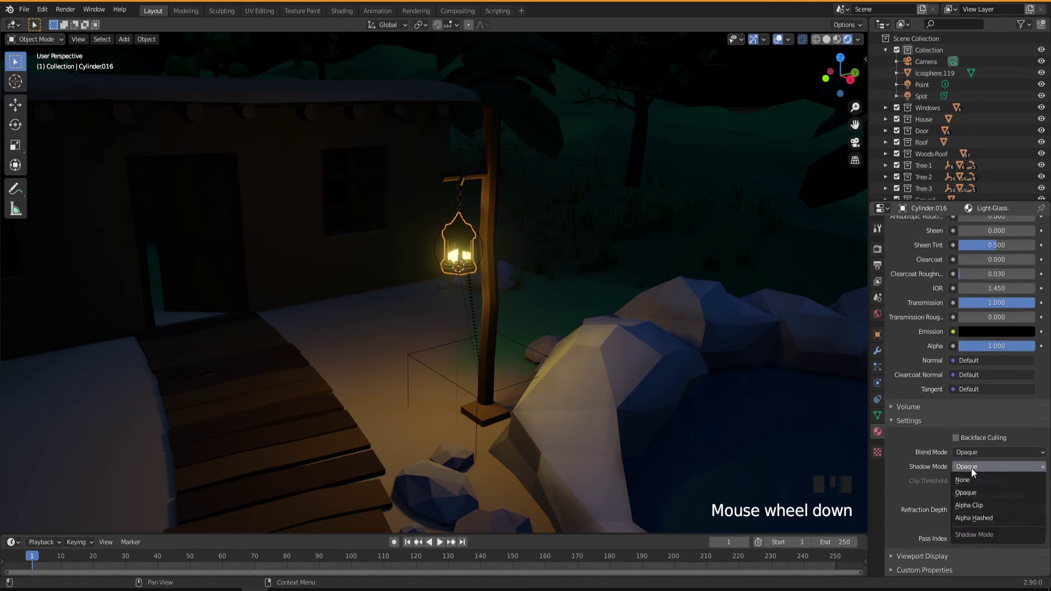
pyautogui.click(968, 479)
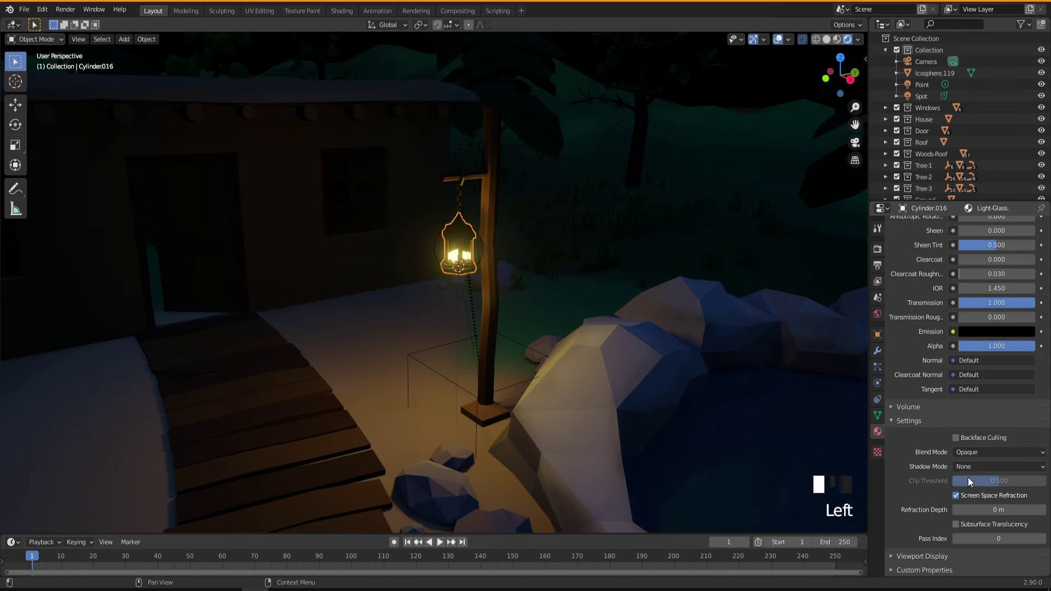
pyautogui.moveTo(504, 413); pyautogui.dragTo(471, 266, button='middle')
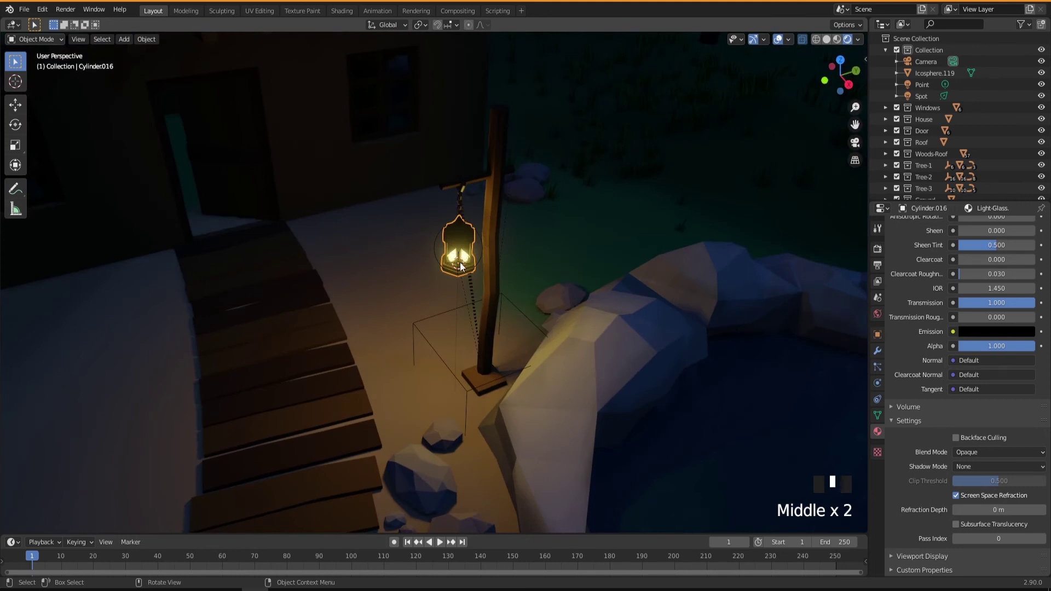
pyautogui.moveTo(449, 359); pyautogui.dragTo(458, 332, button='middle')
# Select the second lantern beside the pond and snap the 3D cursor to it
pyautogui.scroll(-6, 458, 333)
pyautogui.moveTo(431, 390); pyautogui.dragTo(448, 346, button='middle')
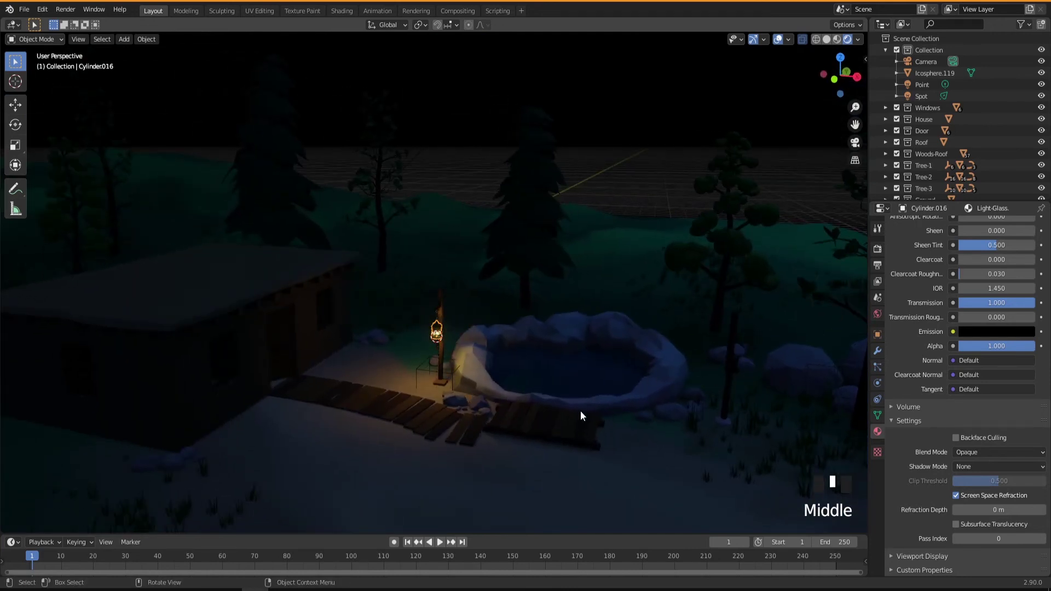
pyautogui.keyDown('shift'); pyautogui.moveTo(567, 396); pyautogui.dragTo(491, 386, button='middle'); pyautogui.keyUp('shift')
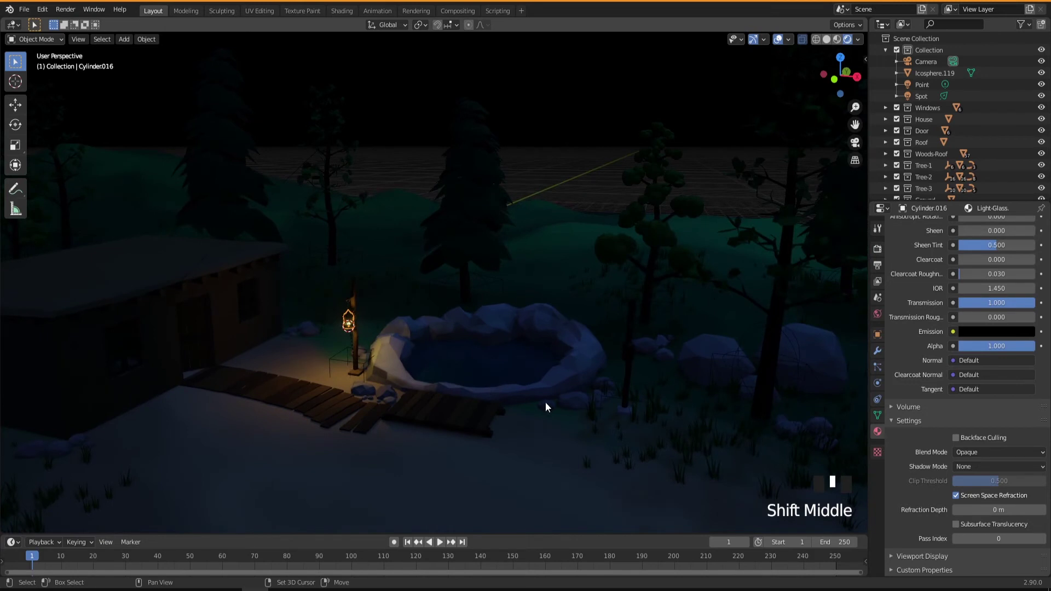
pyautogui.click(629, 356)
pyautogui.rightClick(629, 357)
pyautogui.moveTo(630, 357)
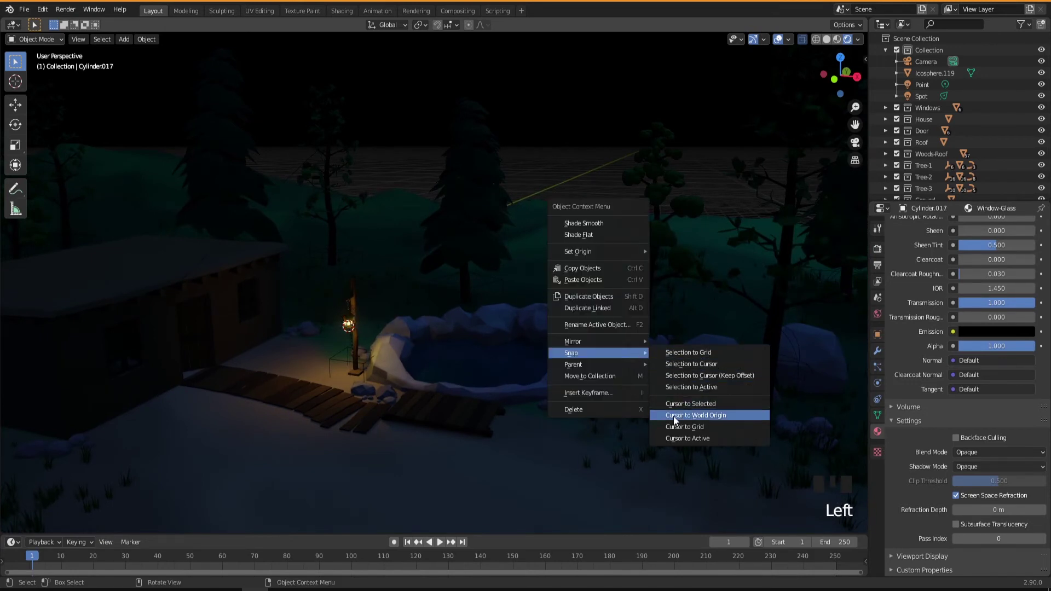
pyautogui.click(691, 403)
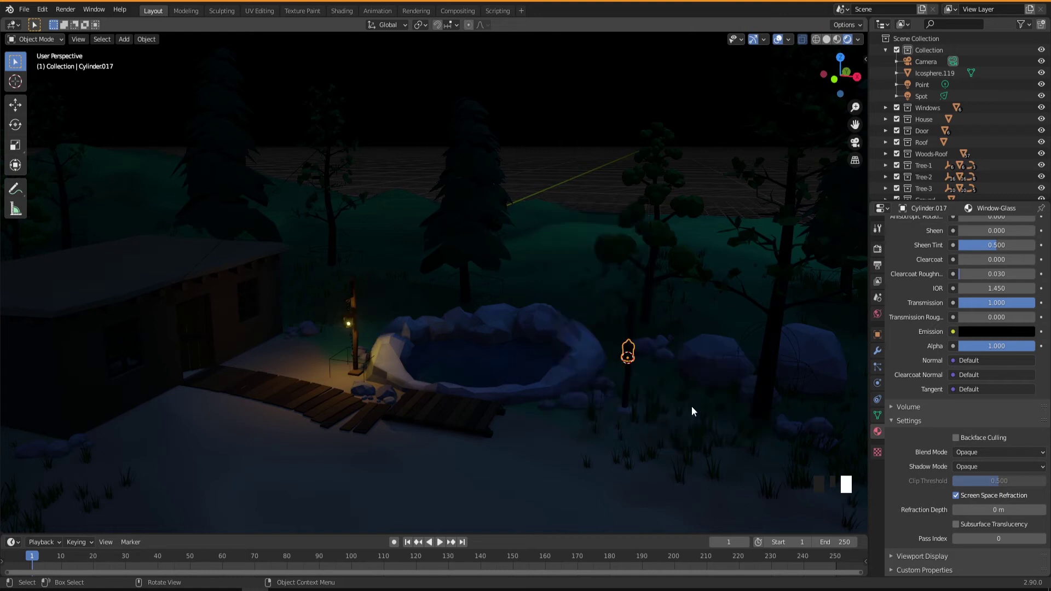
# Duplicate the first lantern's point light and move the copy about 0.73 m along X and 0.26 m along Y
pyautogui.click(350, 322)
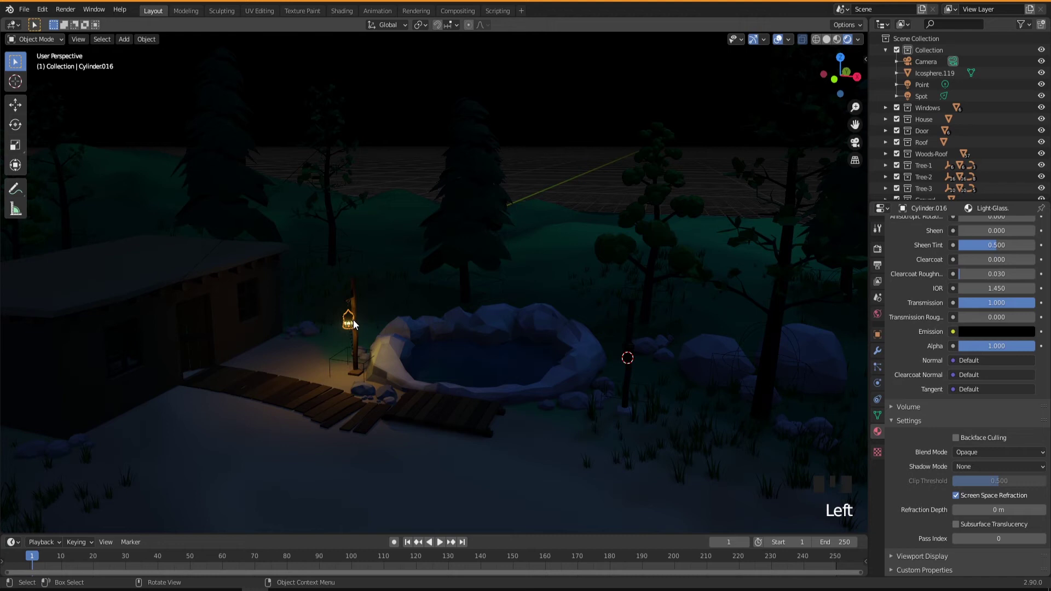
pyautogui.click(353, 323)
pyautogui.scroll(3, 351, 327)
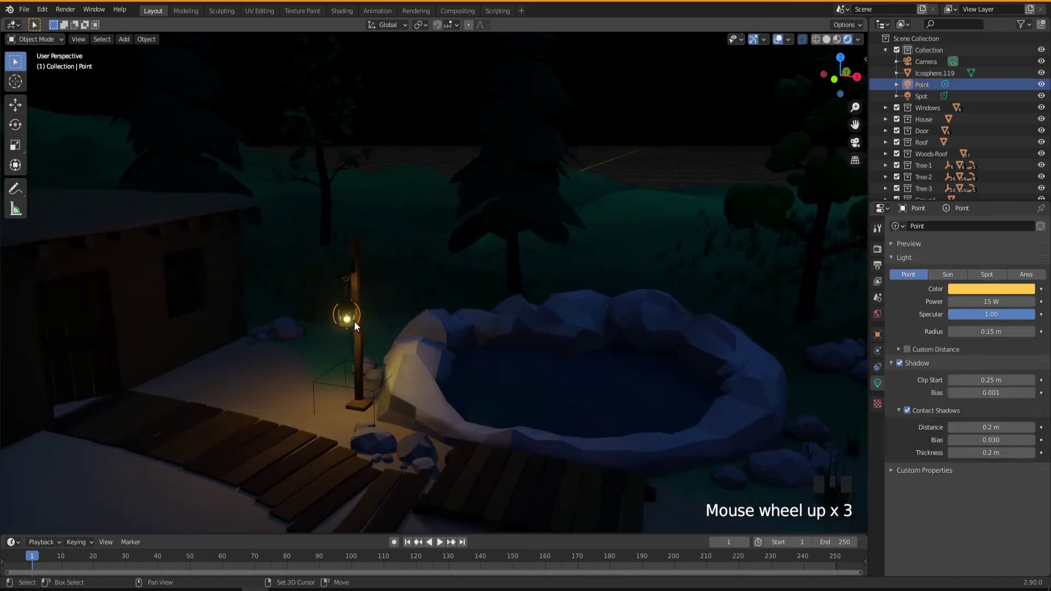
pyautogui.hotkey('shift', 'd')
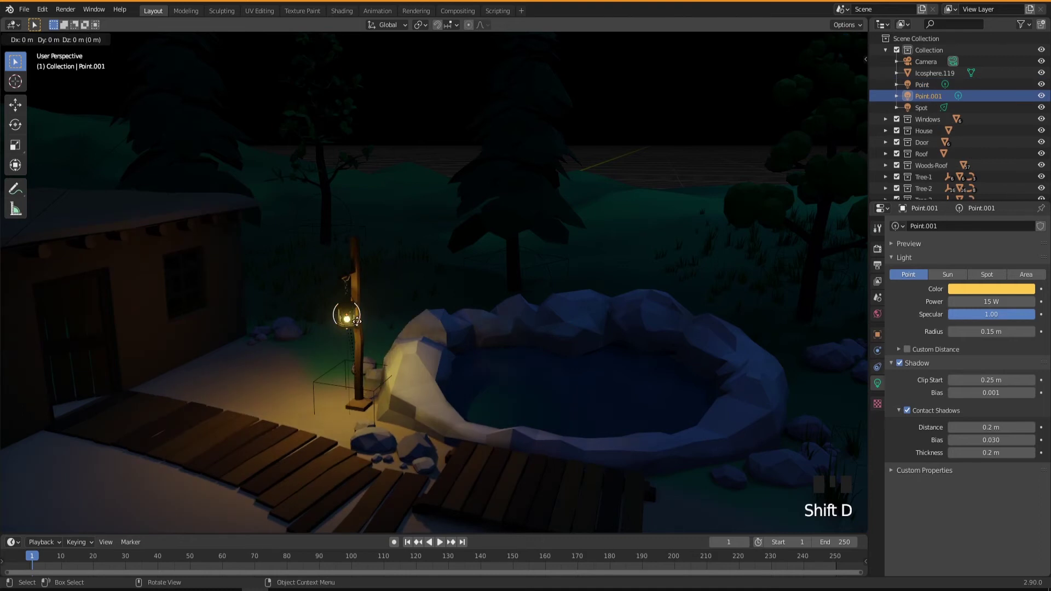
pyautogui.rightClick(435, 325)
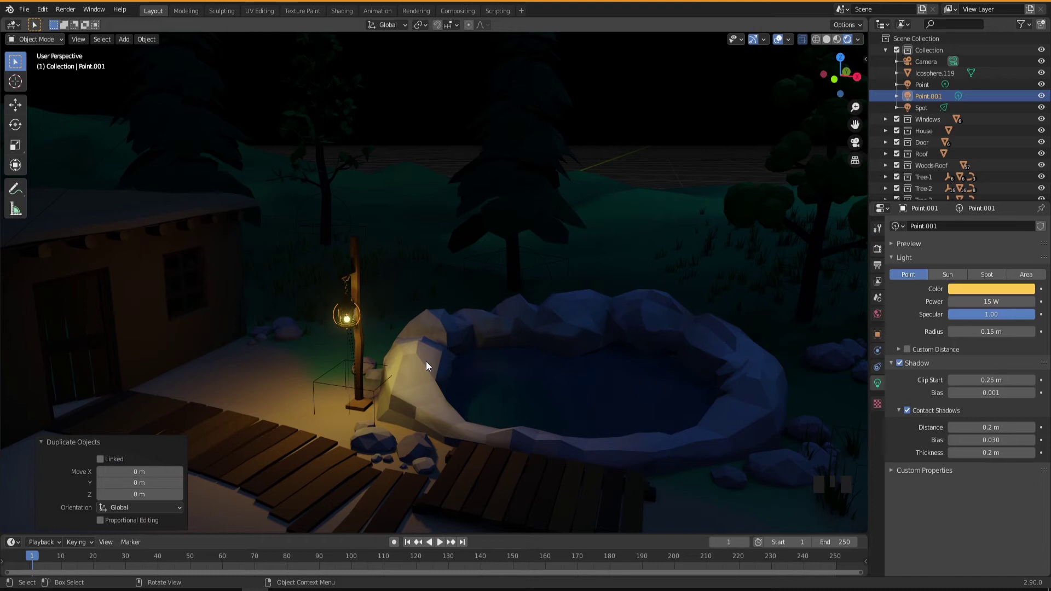
pyautogui.press('g')
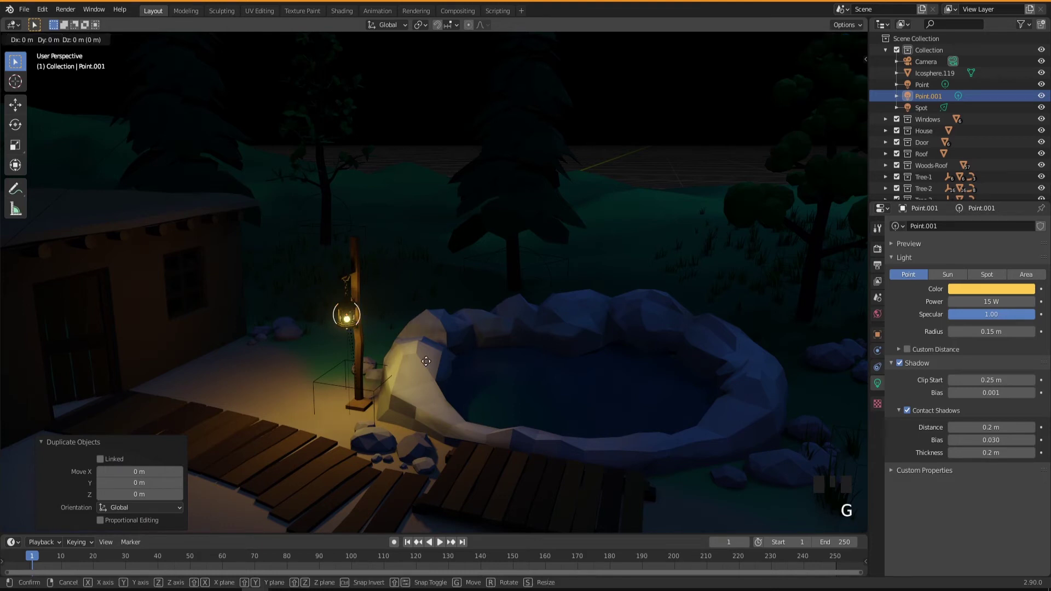
pyautogui.click(495, 362)
# Snap the duplicated point light to the 3D cursor at the second lantern
pyautogui.moveTo(460, 407); pyautogui.dragTo(517, 397, button='middle')
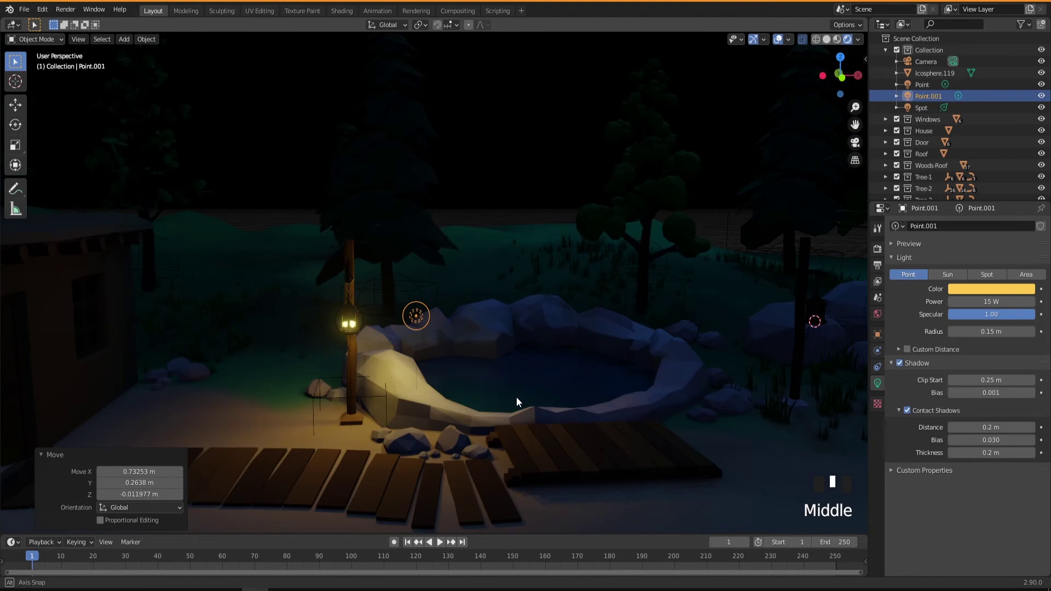
pyautogui.rightClick(418, 314)
pyautogui.moveTo(417, 310)
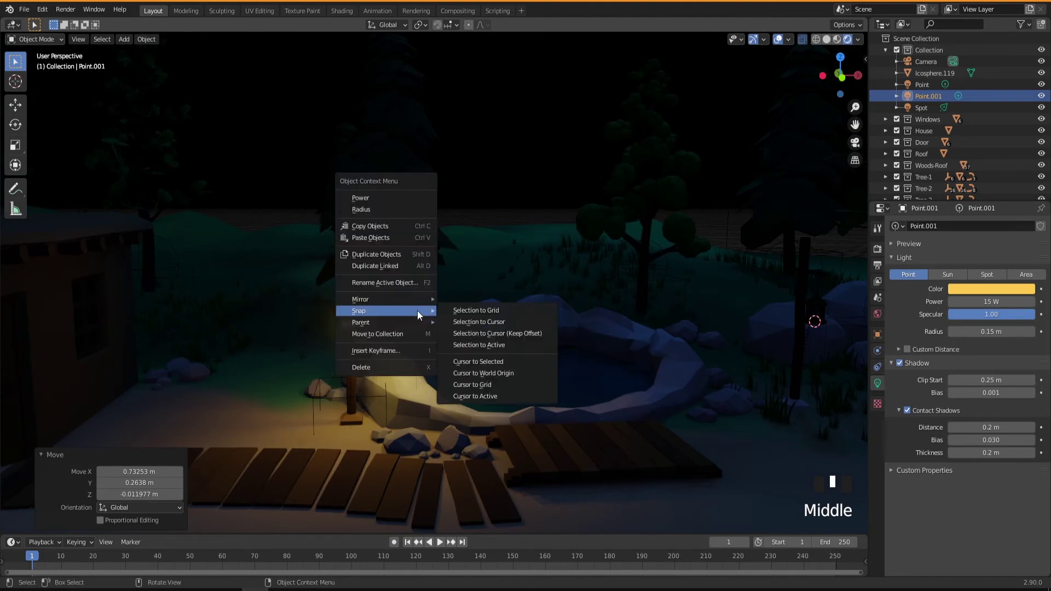
pyautogui.click(468, 323)
pyautogui.moveTo(804, 372); pyautogui.dragTo(571, 396, button='middle')
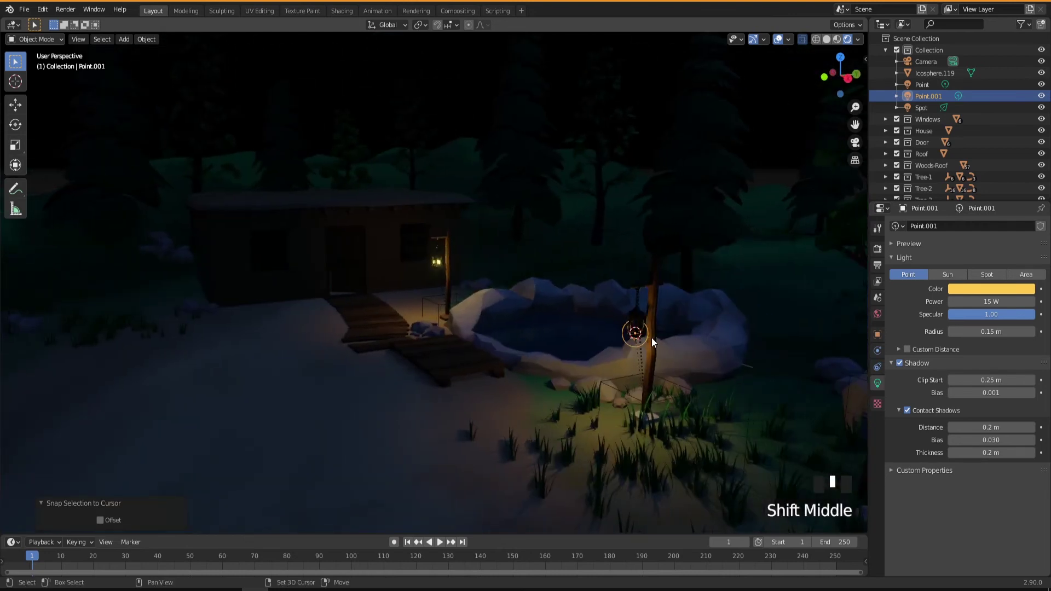
# Raise the duplicated point light about 0.116 m along Z inside the second lantern
pyautogui.scroll(5, 651, 345)
pyautogui.scroll(3, 635, 367)
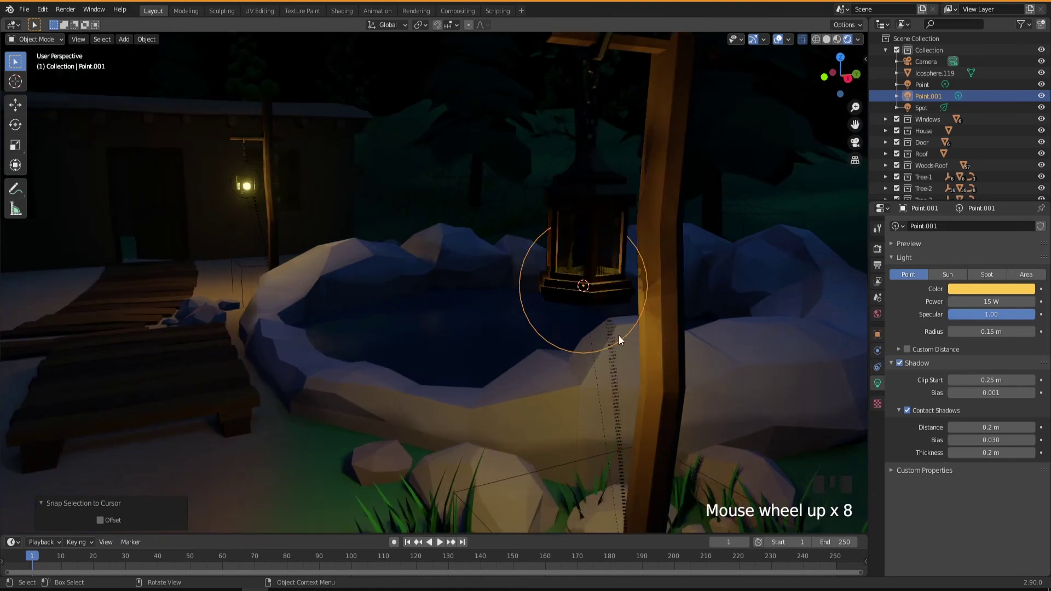
pyautogui.press('g')
pyautogui.press('z')
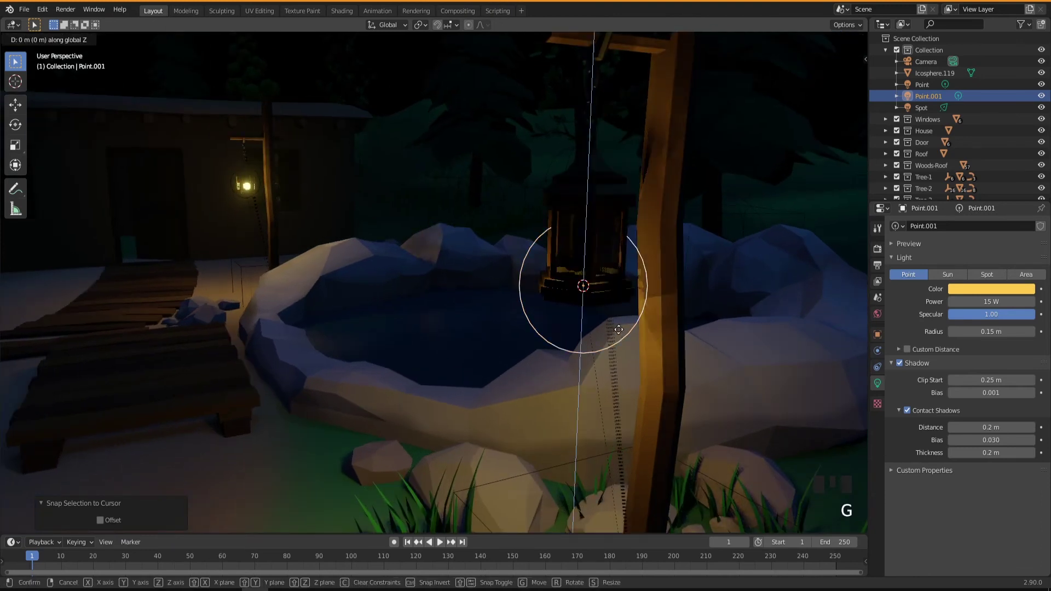
pyautogui.click(621, 286)
pyautogui.moveTo(540, 359)
pyautogui.mouseDown(button='middle')
pyautogui.moveTo(575, 372)
pyautogui.moveTo(547, 373)
pyautogui.mouseUp(button='middle')
pyautogui.scroll(-7, 482, 389)
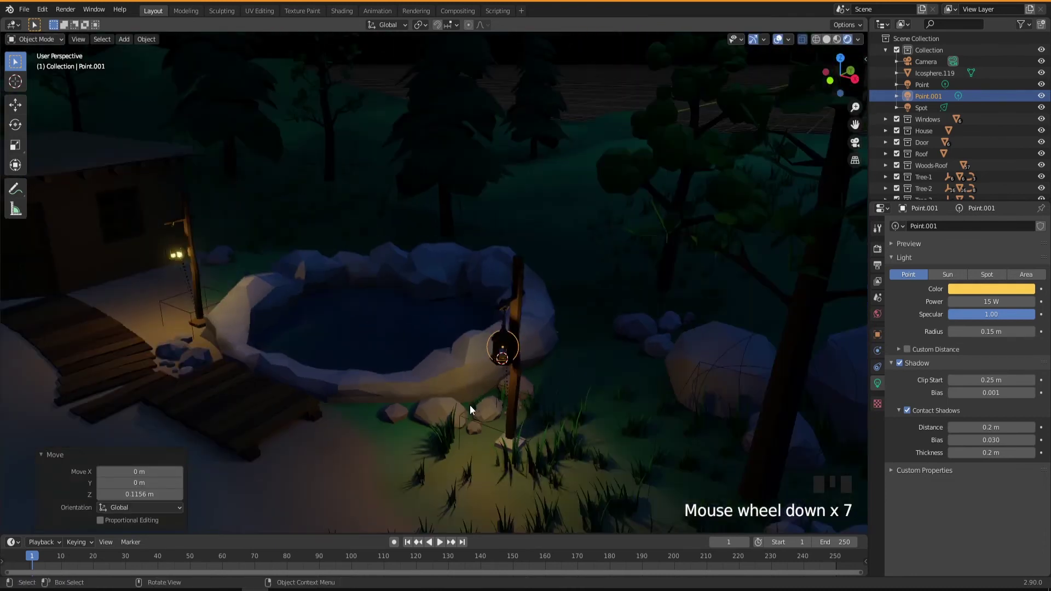
# Duplicate the first lantern's glowing bulb and move the copy about 0.54 m along X and 0.14 m along Y
pyautogui.keyDown('shift'); pyautogui.moveTo(315, 346); pyautogui.dragTo(310, 310, button='middle'); pyautogui.keyUp('shift')
pyautogui.scroll(10, 383, 268)
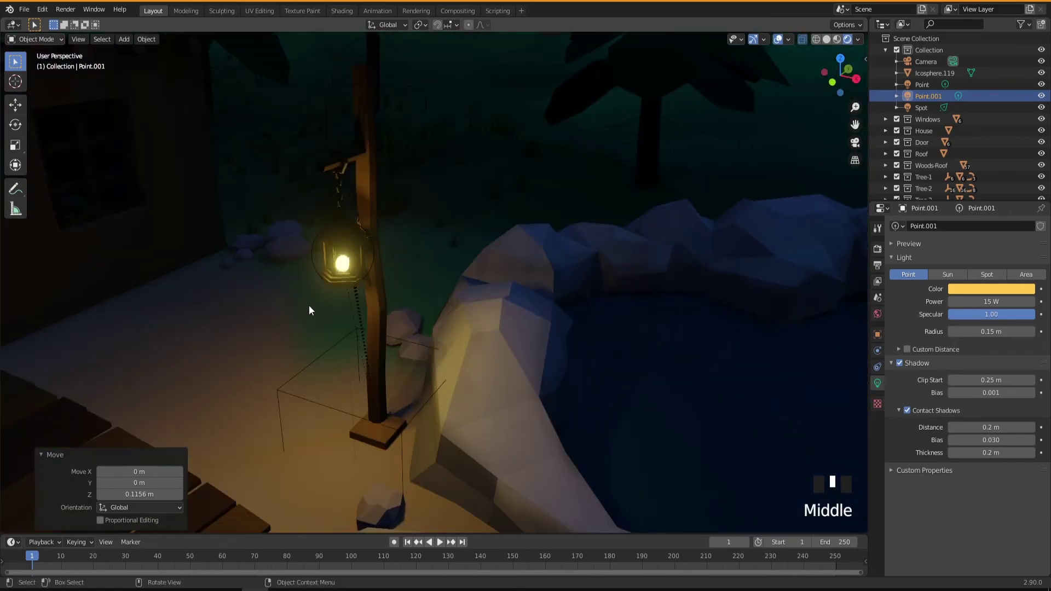
pyautogui.click(341, 267)
pyautogui.click(342, 267)
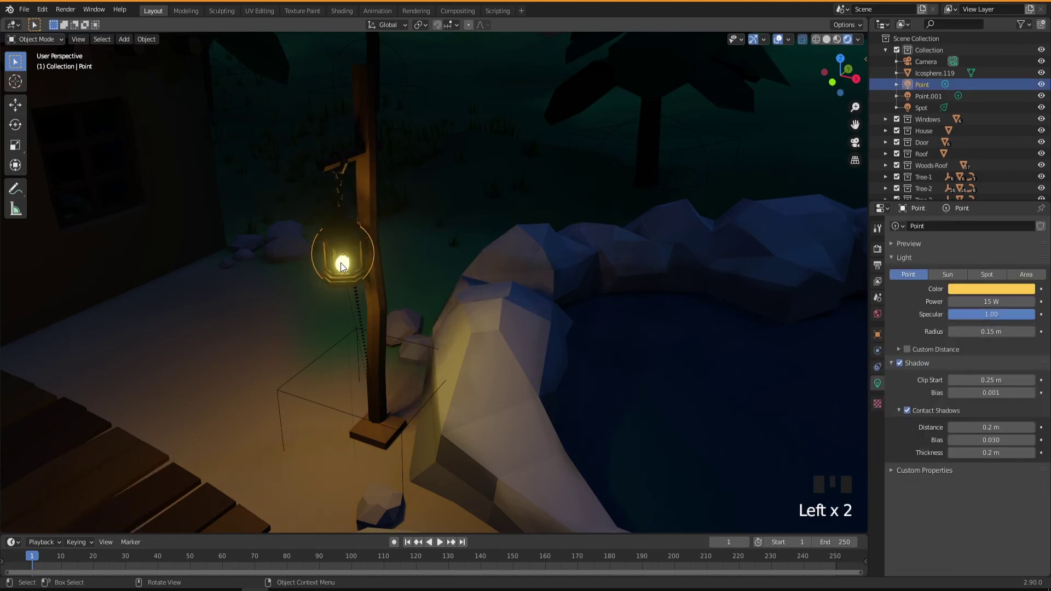
pyautogui.click(341, 267)
pyautogui.moveTo(349, 283); pyautogui.dragTo(380, 288, button='middle')
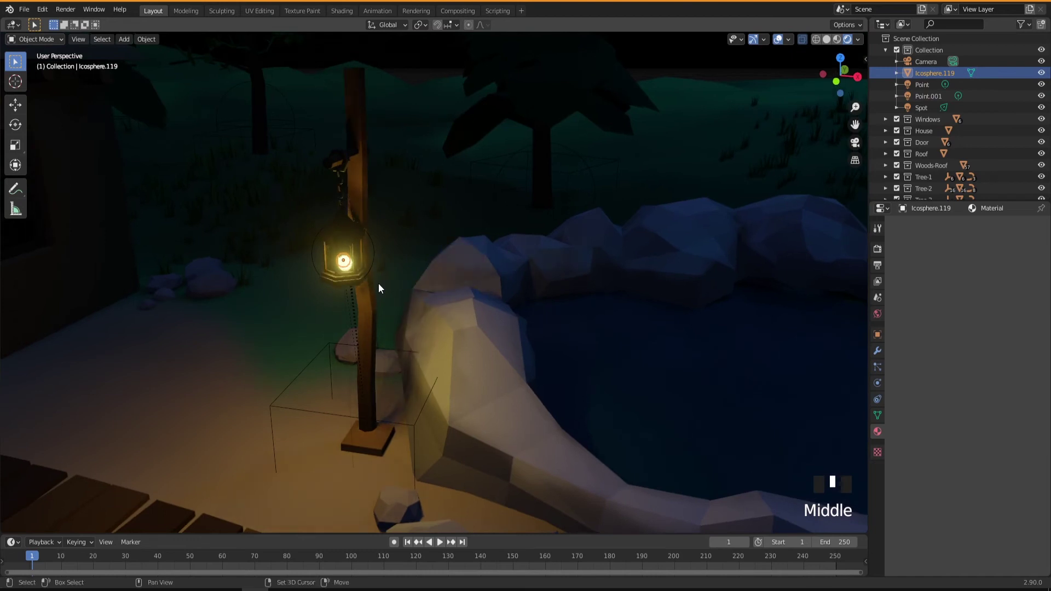
pyautogui.hotkey('shift', 'd')
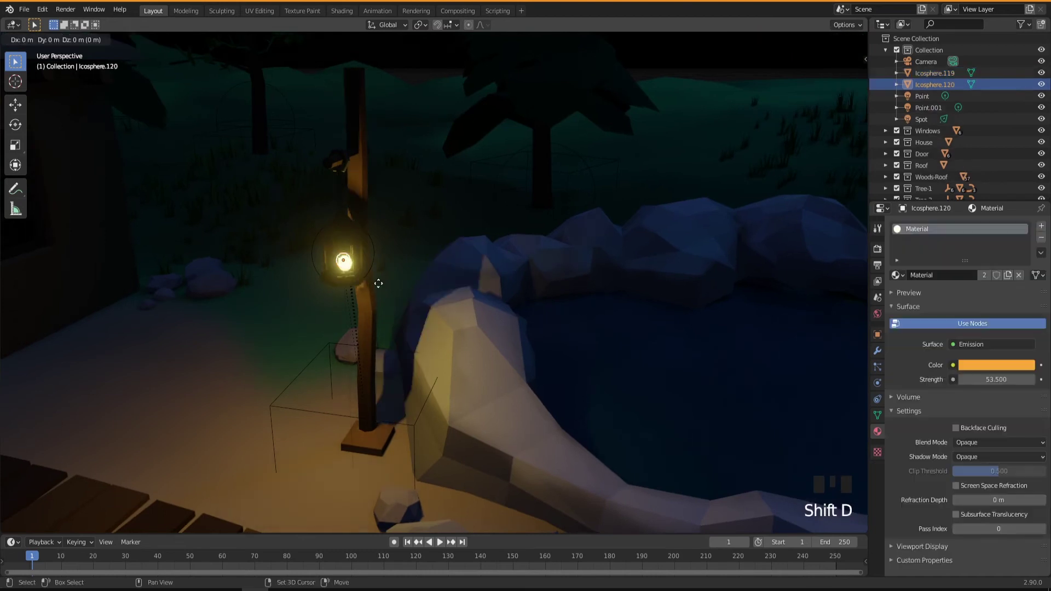
pyautogui.click(494, 275)
# Snap the duplicated bulb to the 3D cursor at the second lantern
pyautogui.scroll(-6, 574, 340)
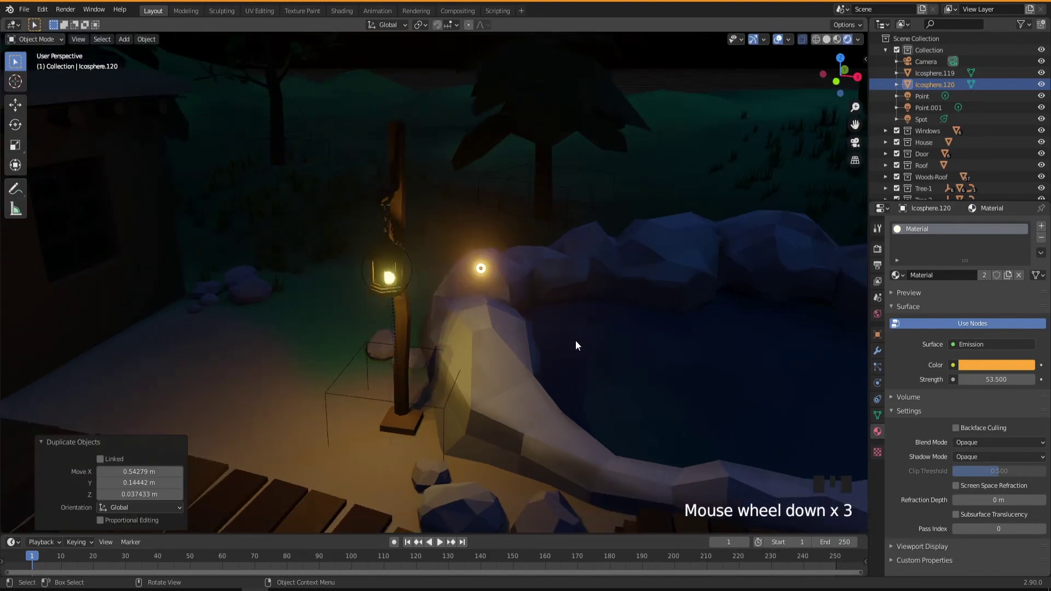
pyautogui.rightClick(500, 287)
pyautogui.moveTo(500, 287)
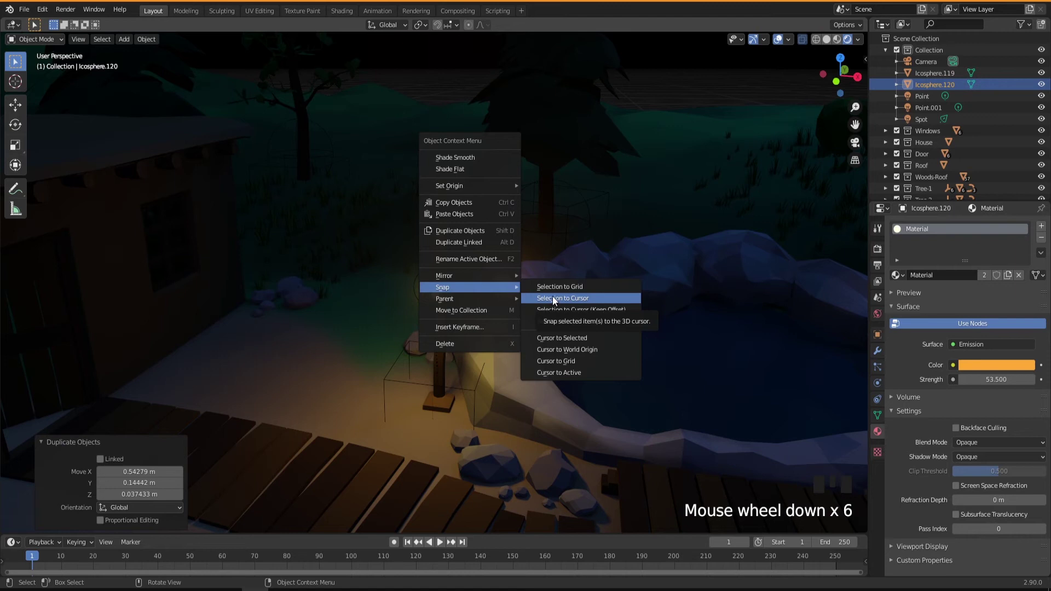
pyautogui.click(566, 298)
pyautogui.keyDown('shift'); pyautogui.moveTo(695, 337); pyautogui.dragTo(335, 301, button='middle'); pyautogui.keyUp('shift')
pyautogui.keyDown('shift'); pyautogui.moveTo(681, 363); pyautogui.dragTo(416, 326, button='middle'); pyautogui.keyUp('shift')
pyautogui.keyDown('shift'); pyautogui.moveTo(743, 322); pyautogui.dragTo(557, 323, button='middle'); pyautogui.keyUp('shift')
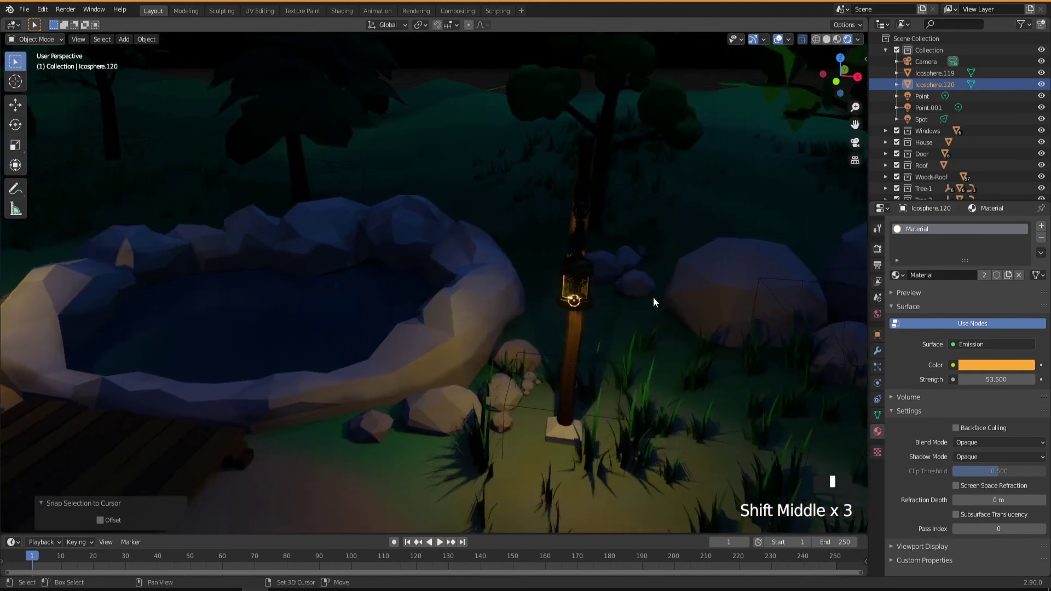
# Raise the duplicated bulb about 0.077 m along Z so it sits behind the second lantern's glass
pyautogui.scroll(8, 609, 300)
pyautogui.scroll(1, 597, 343)
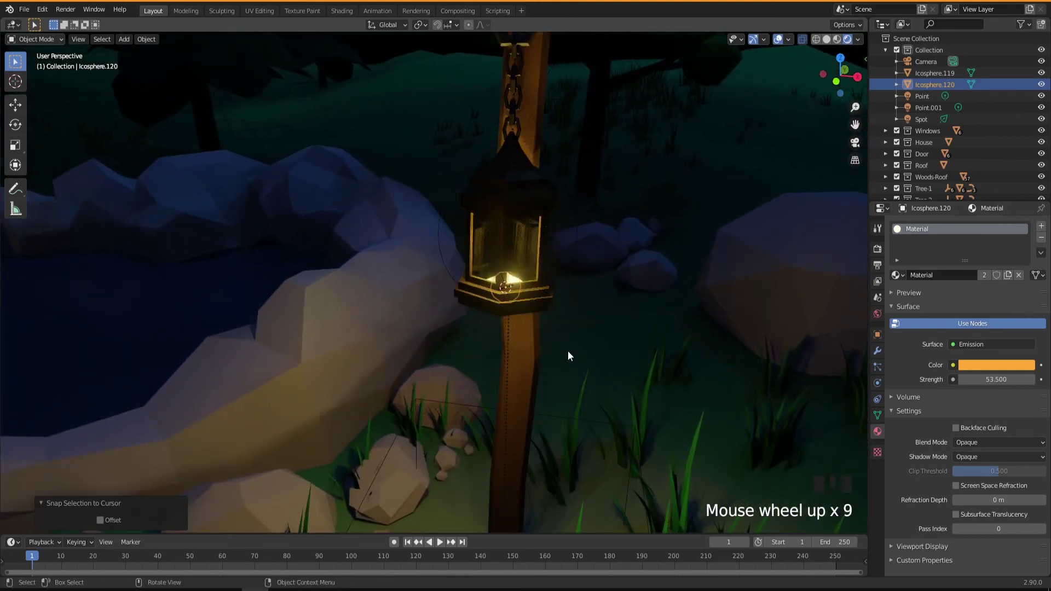
pyautogui.moveTo(567, 351); pyautogui.dragTo(550, 346, button='middle')
pyautogui.press('g')
pyautogui.press('z')
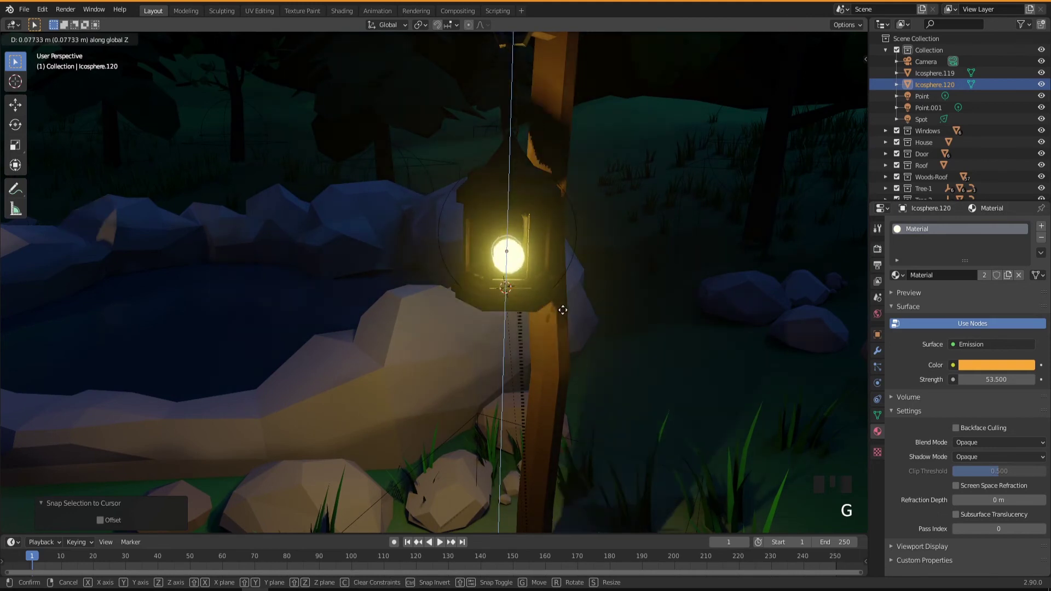
pyautogui.click(563, 312)
pyautogui.moveTo(569, 378); pyautogui.dragTo(487, 370, button='middle')
pyautogui.scroll(-4, 478, 394)
pyautogui.scroll(-10, 477, 394)
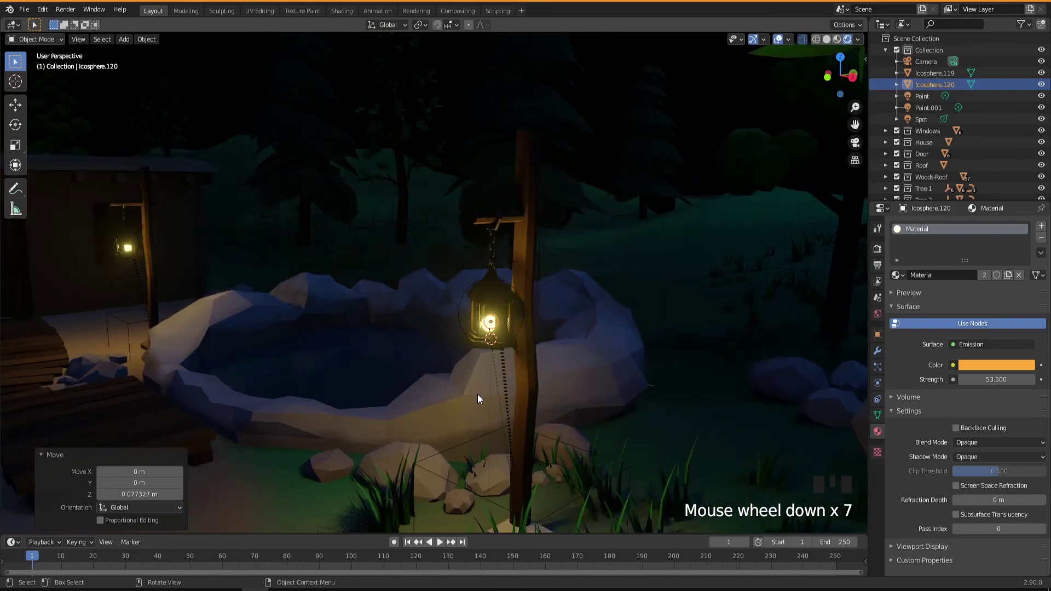
# Place the 3D cursor on the house's front window farthest from the pond
pyautogui.moveTo(475, 395); pyautogui.dragTo(712, 354, button='middle')
pyautogui.keyDown('shift'); pyautogui.moveTo(469, 381); pyautogui.dragTo(382, 265, button='middle'); pyautogui.keyUp('shift')
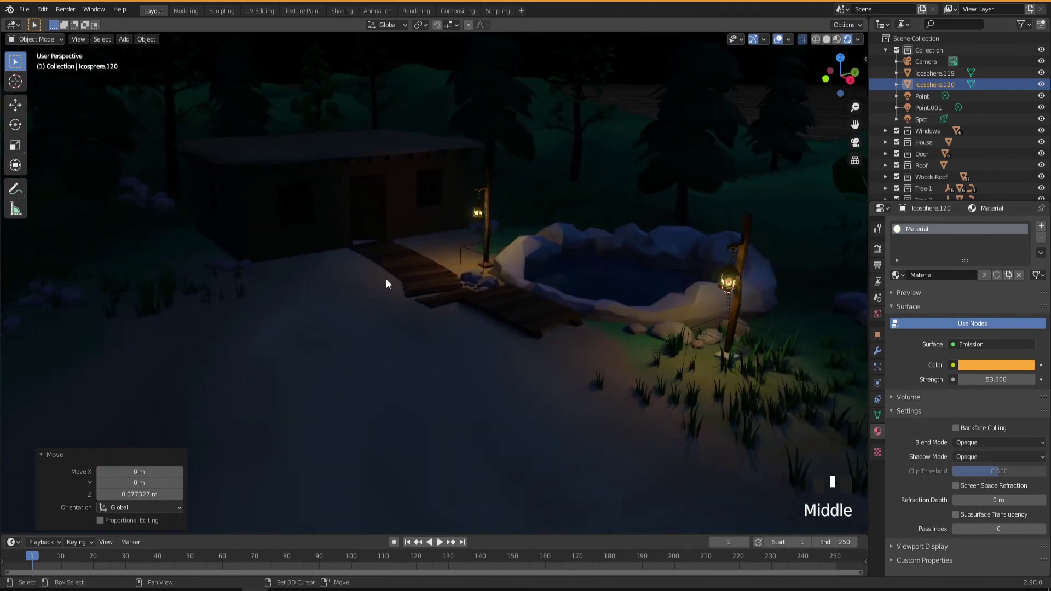
pyautogui.keyDown('shift'); pyautogui.moveTo(442, 286); pyautogui.dragTo(471, 288, button='middle'); pyautogui.keyUp('shift')
pyautogui.moveTo(395, 281); pyautogui.dragTo(602, 363, button='middle')
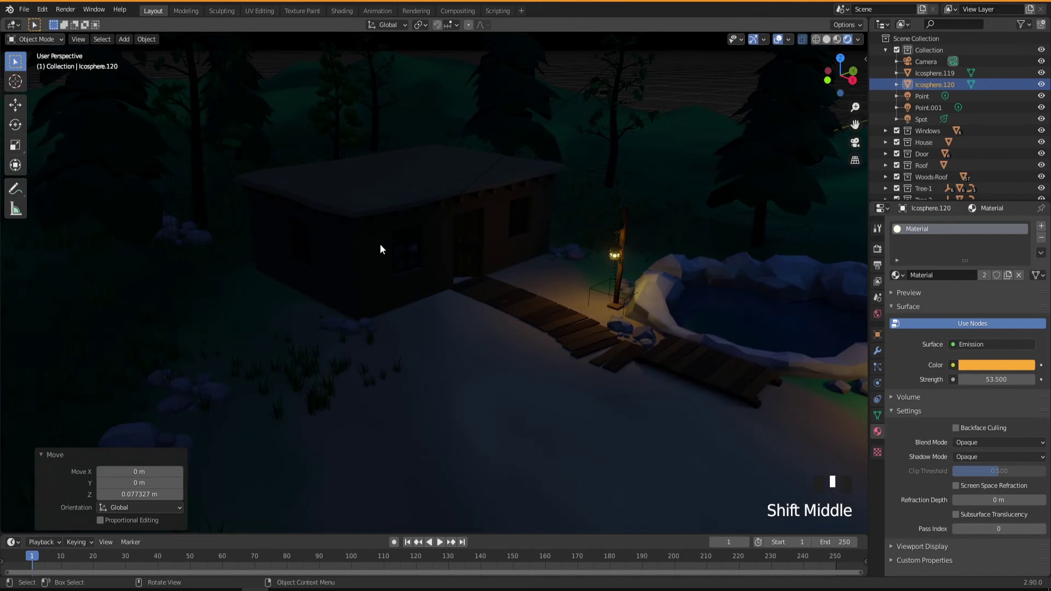
pyautogui.scroll(5, 409, 280)
pyautogui.moveTo(427, 272); pyautogui.dragTo(438, 284, button='middle')
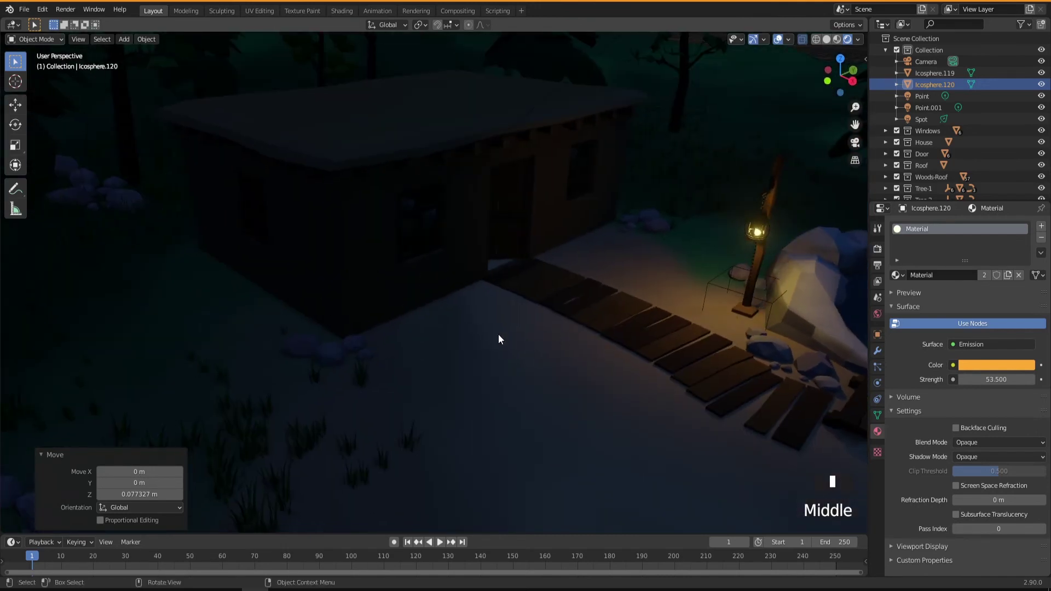
pyautogui.keyDown('shift'); pyautogui.rightClick(418, 222); pyautogui.keyUp('shift')
# Select that window's frame and add a new point light at the 3D cursor
pyautogui.moveTo(448, 299)
pyautogui.mouseDown(button='middle')
pyautogui.moveTo(415, 303)
pyautogui.moveTo(433, 314)
pyautogui.moveTo(440, 296)
pyautogui.mouseUp(button='middle')
pyautogui.click(484, 130)
pyautogui.moveTo(498, 174); pyautogui.dragTo(532, 413, button='middle')
pyautogui.hotkey('shift', 'a')
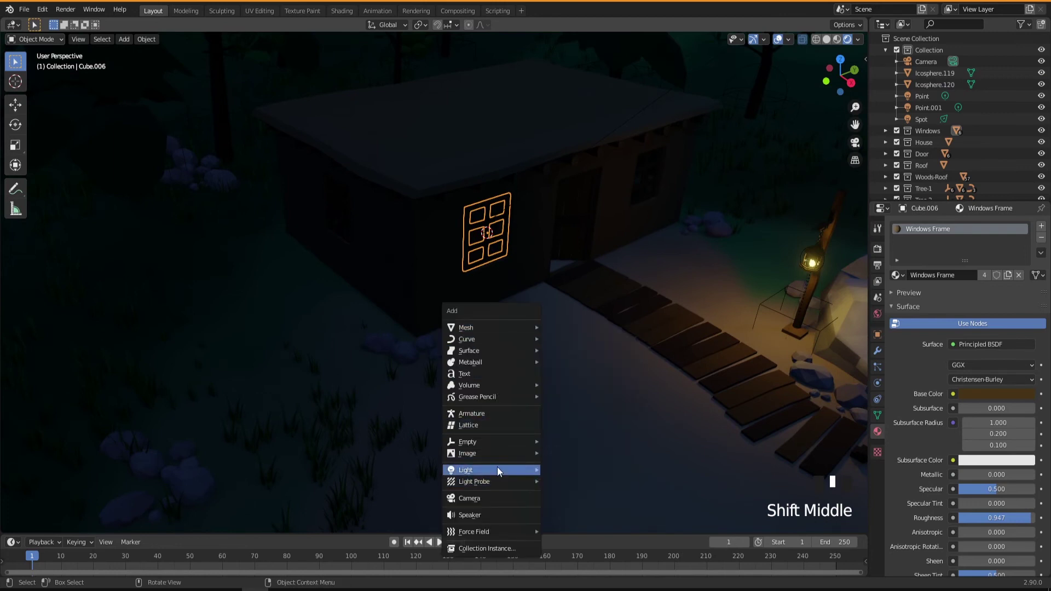
pyautogui.click(559, 469)
# Move the new point light about -0.29 m along X so it sits inside the house behind the window
pyautogui.moveTo(549, 356); pyautogui.dragTo(474, 379, button='middle')
pyautogui.scroll(2, 467, 317)
pyautogui.scroll(3, 466, 321)
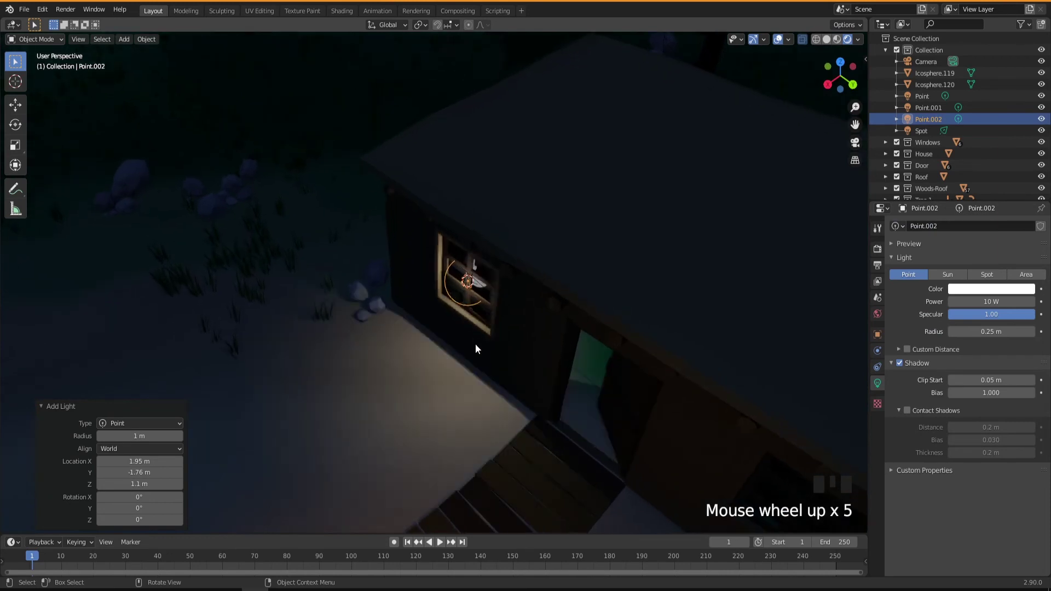
pyautogui.press('g')
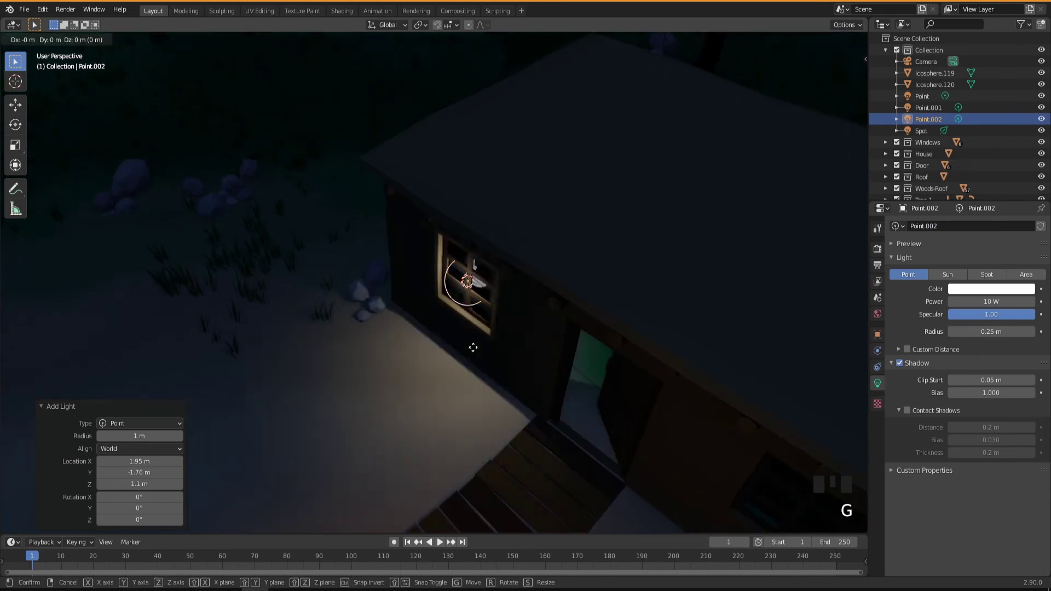
pyautogui.press('x')
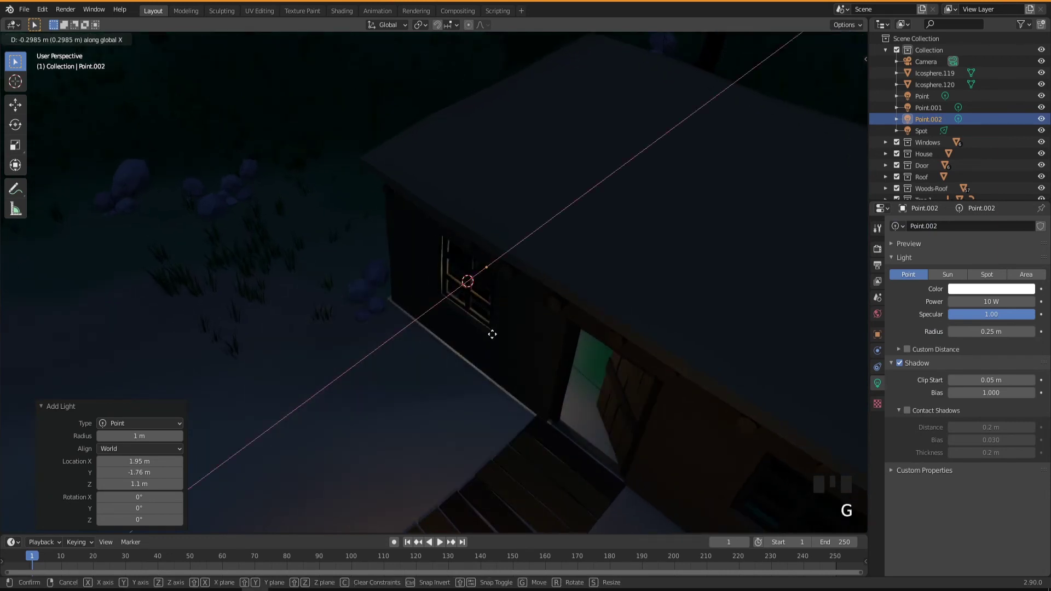
pyautogui.click(491, 335)
pyautogui.moveTo(450, 394); pyautogui.dragTo(485, 387, button='middle')
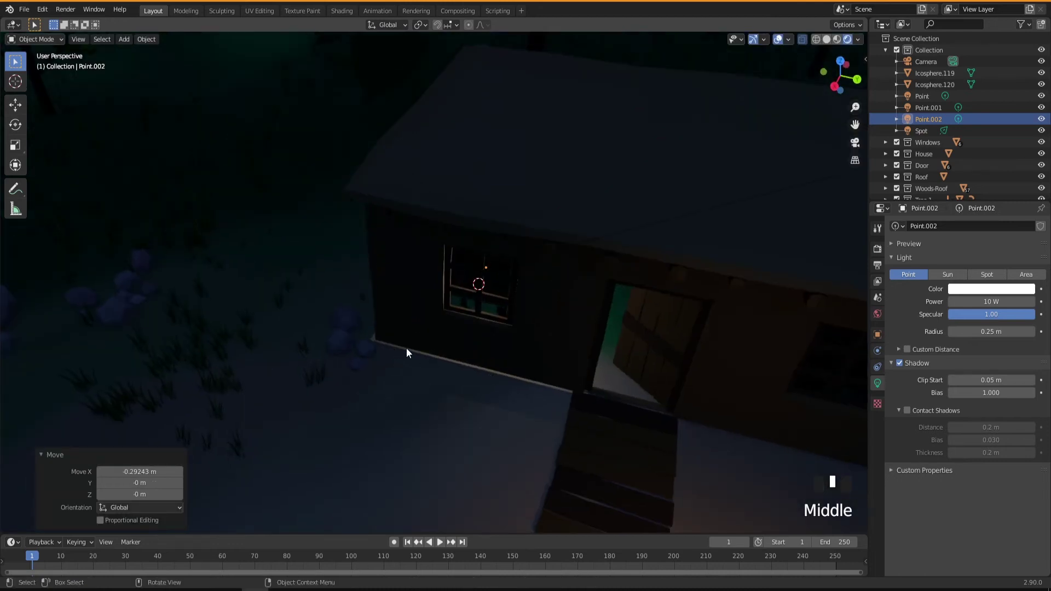
pyautogui.moveTo(488, 411); pyautogui.dragTo(568, 401, button='middle')
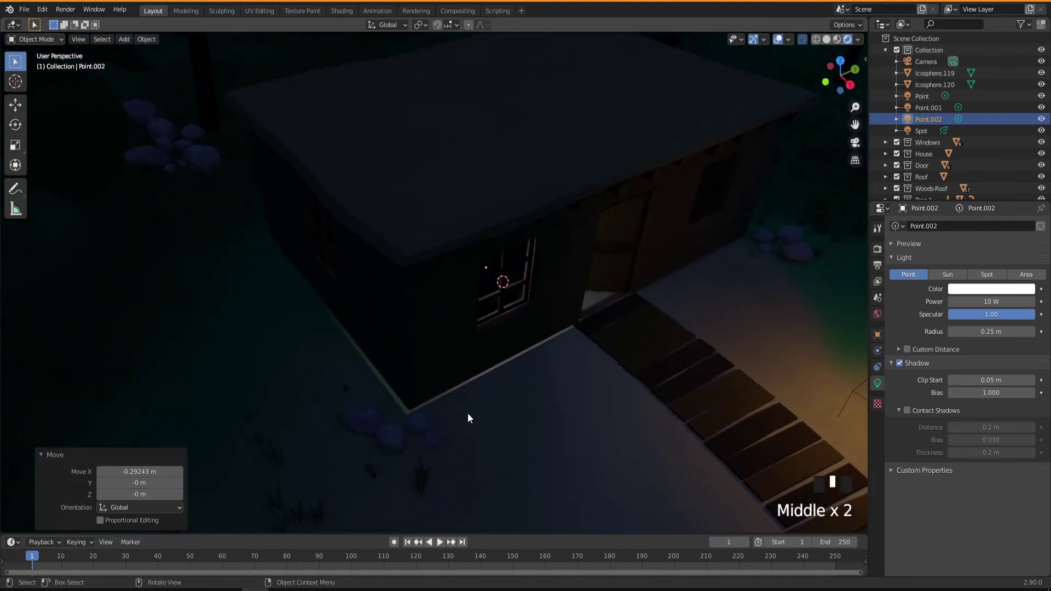
pyautogui.scroll(4, 464, 413)
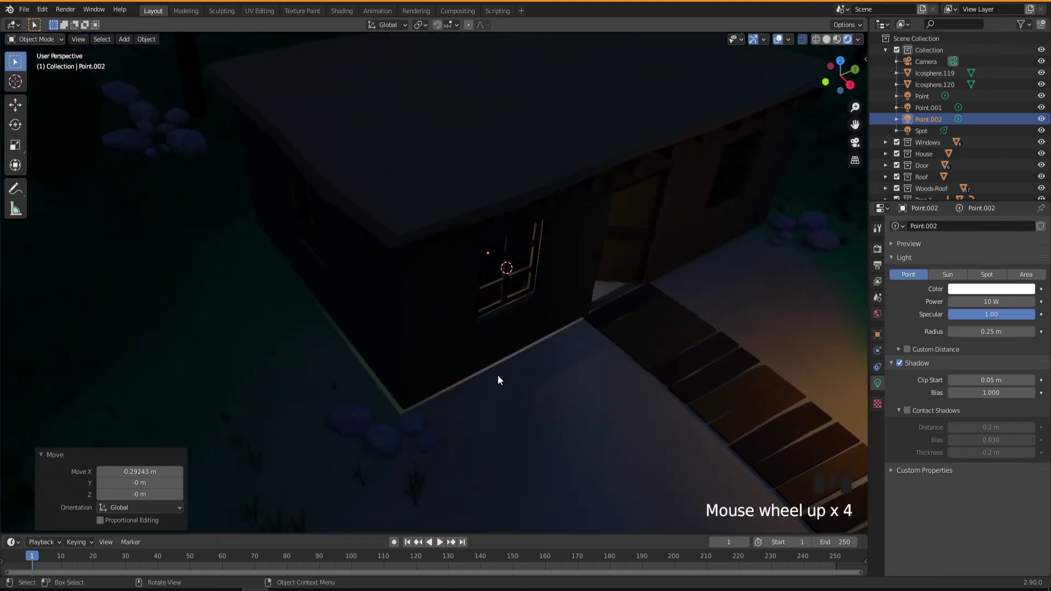
pyautogui.press('KP_Decimal')
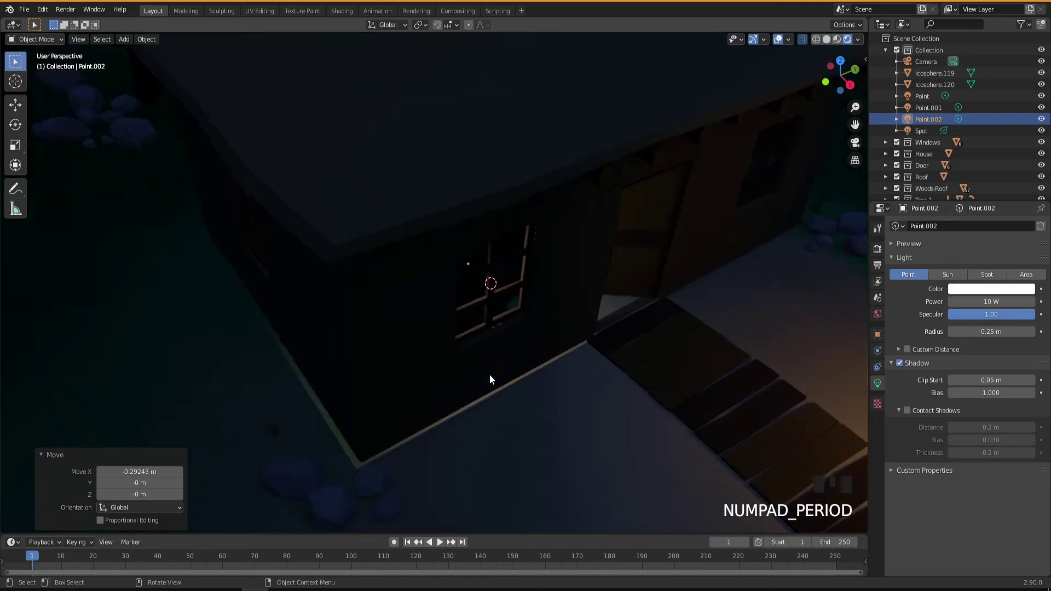
# Enable Contact Shadows for the window's point light
pyautogui.click(906, 410)
pyautogui.click(907, 409)
pyautogui.click(906, 410)
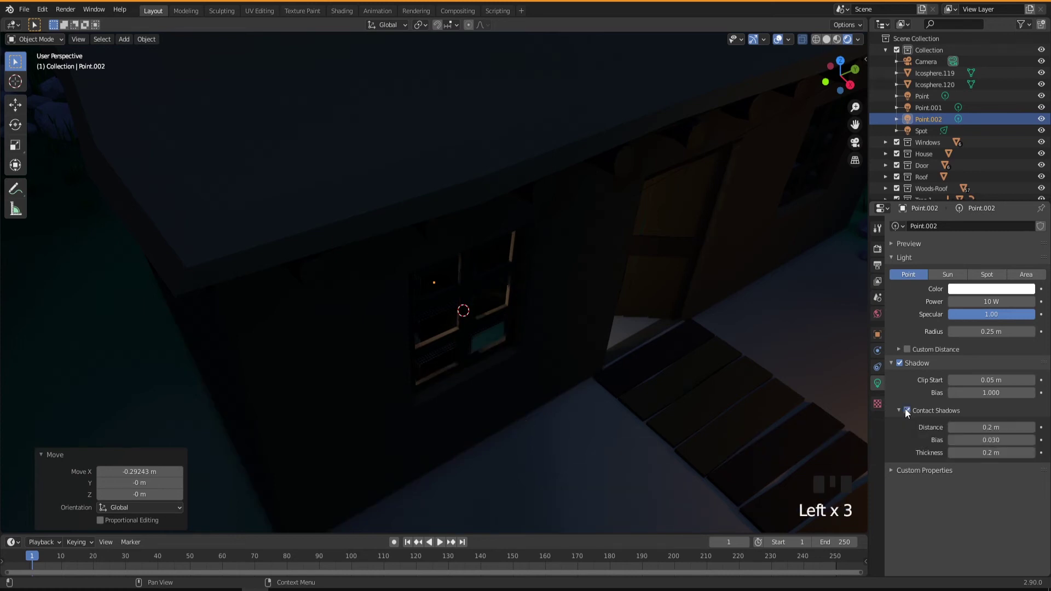
pyautogui.click(906, 410)
pyautogui.click(906, 410)
# Give the window light a warm yellow colour with hue 0.125 and saturation 0.660, and set its power to 50 W
pyautogui.moveTo(511, 433); pyautogui.dragTo(492, 342, button='middle')
pyautogui.scroll(-3, 515, 414)
pyautogui.click(991, 290)
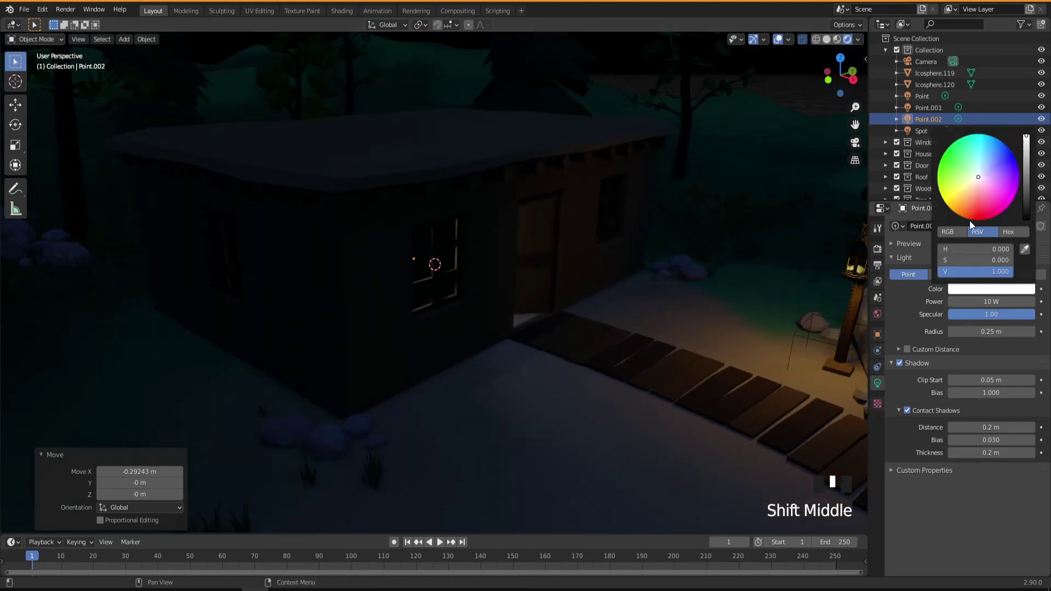
pyautogui.click(958, 197)
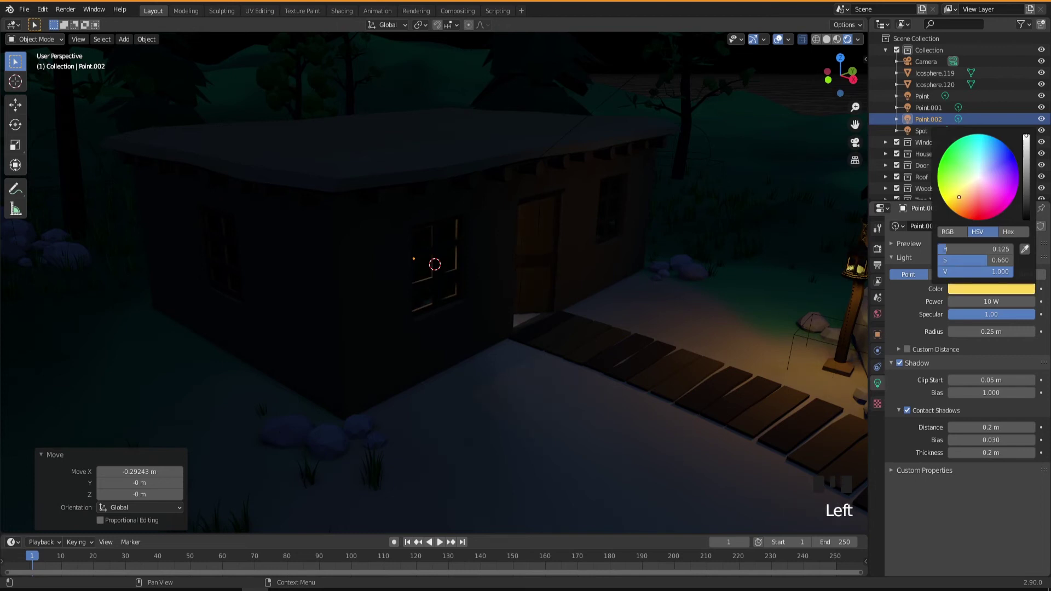
pyautogui.click(988, 302)
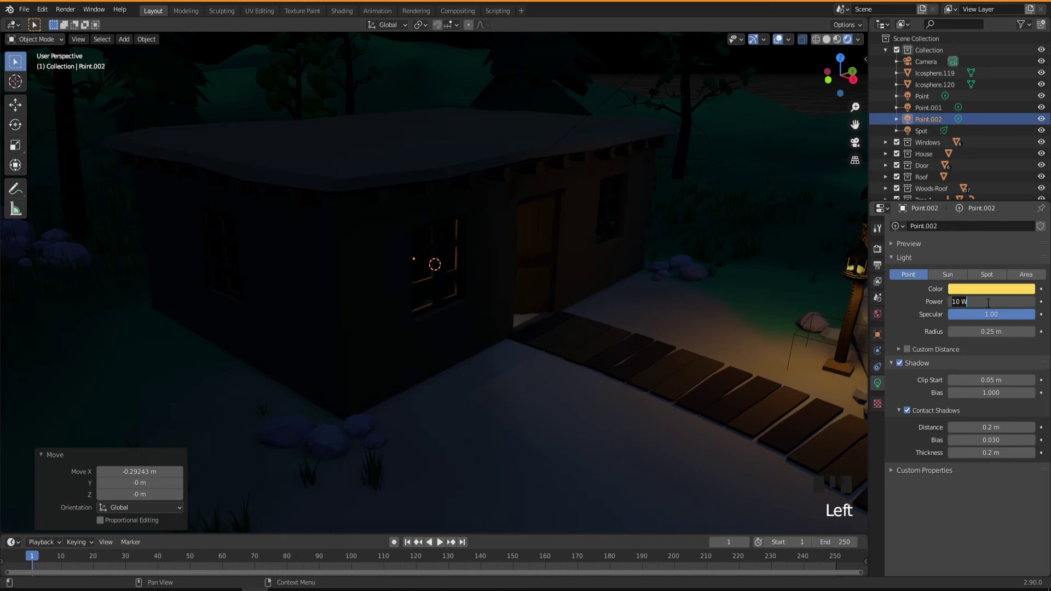
pyautogui.write('5')
# Select the glass of the lit front window and set its material's Shadow Mode to None
pyautogui.moveTo(523, 372); pyautogui.dragTo(484, 433, button='middle')
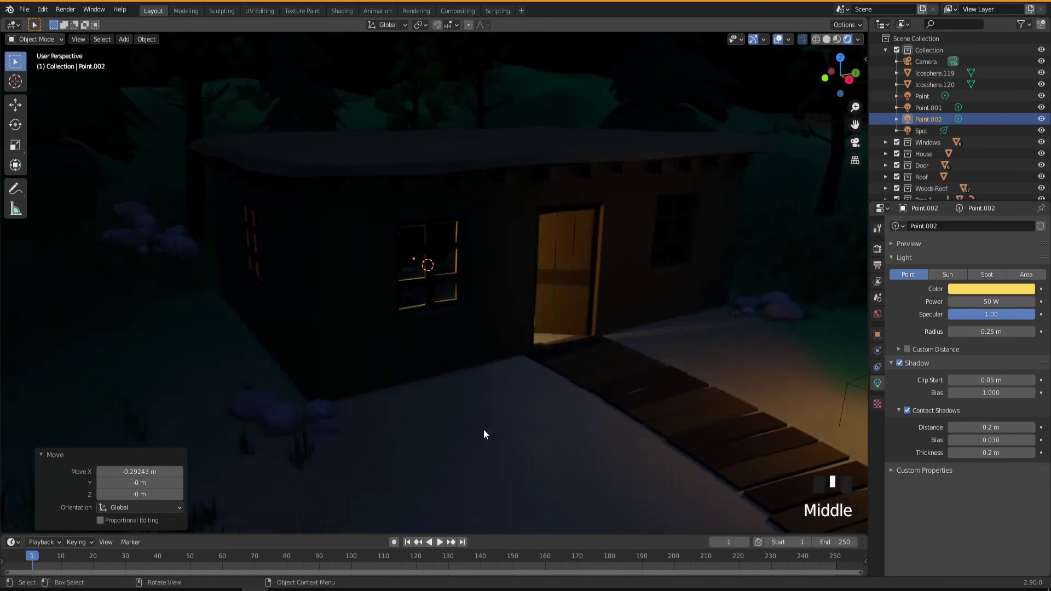
pyautogui.scroll(2, 484, 431)
pyautogui.keyDown('shift'); pyautogui.moveTo(493, 351); pyautogui.dragTo(477, 283, button='middle'); pyautogui.keyUp('shift')
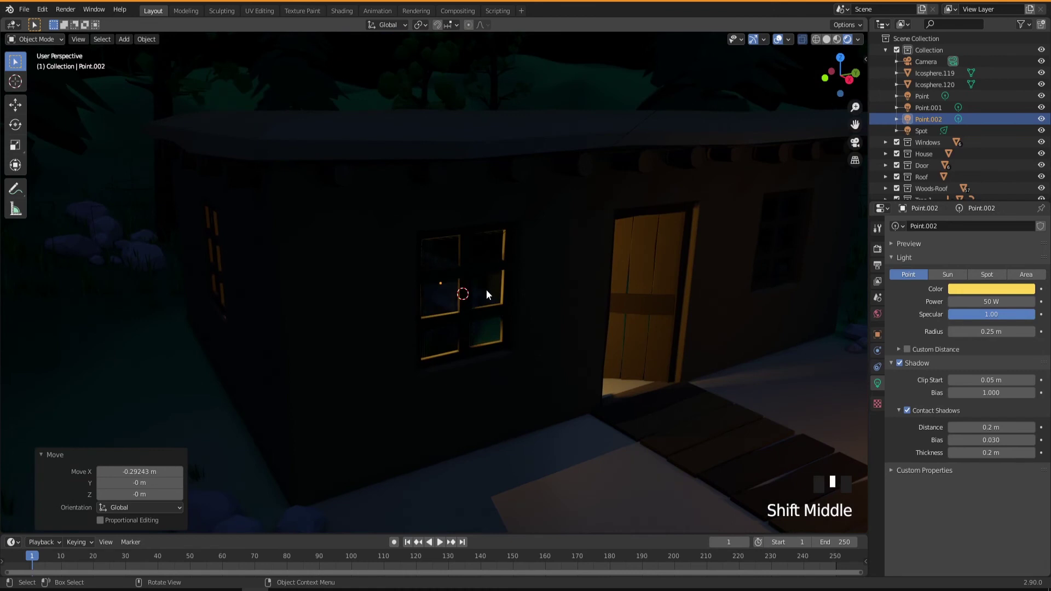
pyautogui.click(486, 290)
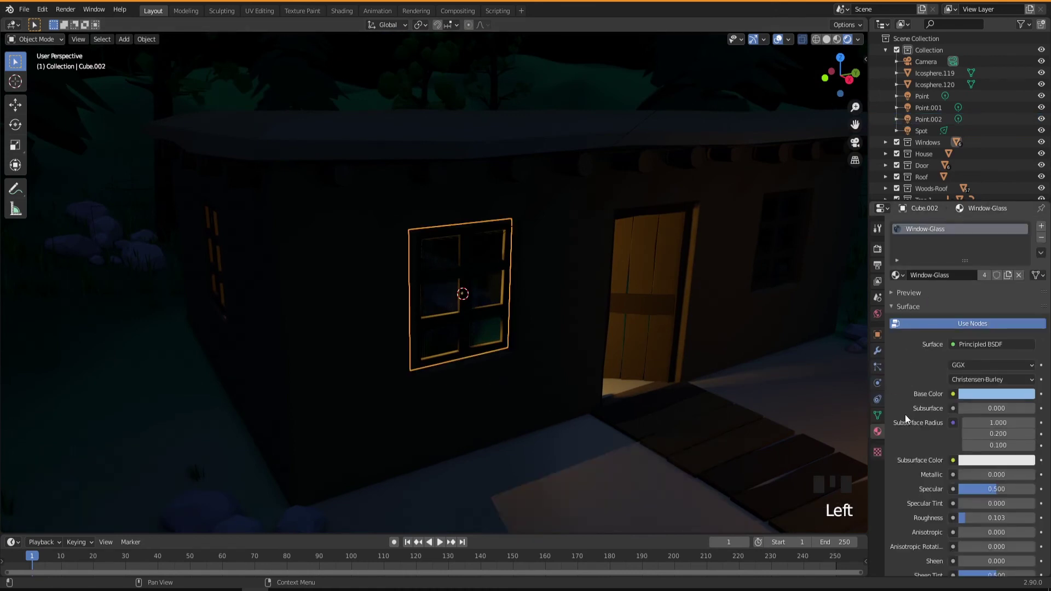
pyautogui.scroll(-10, 908, 419)
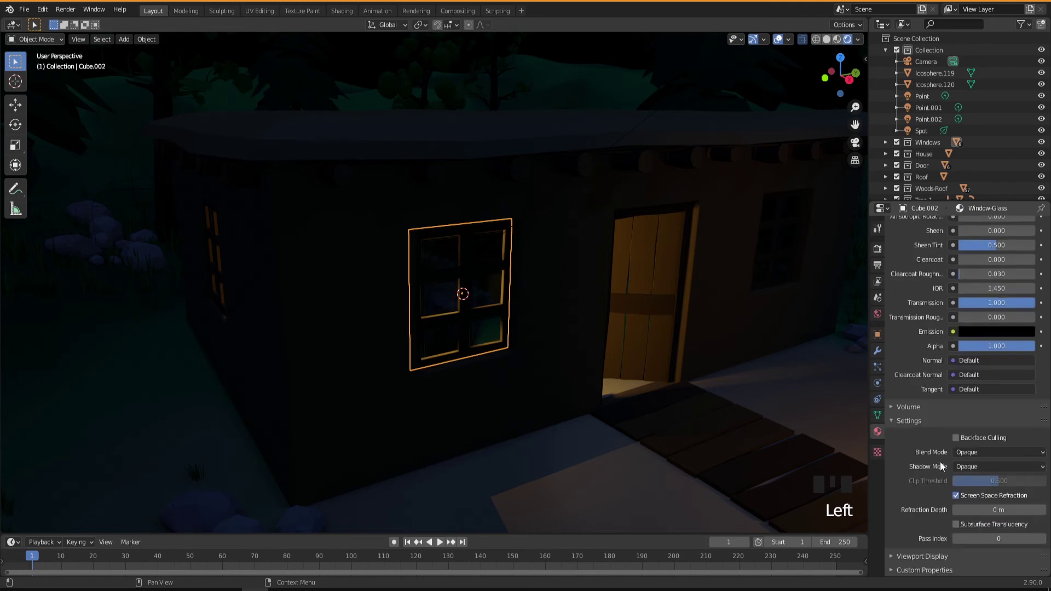
pyautogui.click(970, 466)
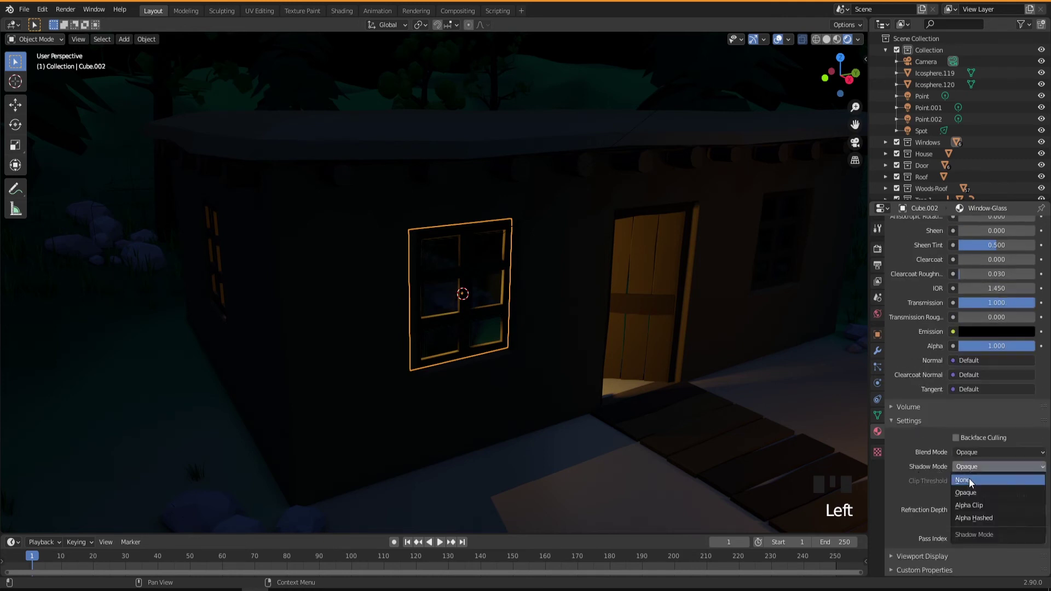
pyautogui.click(968, 478)
pyautogui.moveTo(622, 449); pyautogui.dragTo(472, 340, button='middle')
pyautogui.scroll(-3, 509, 388)
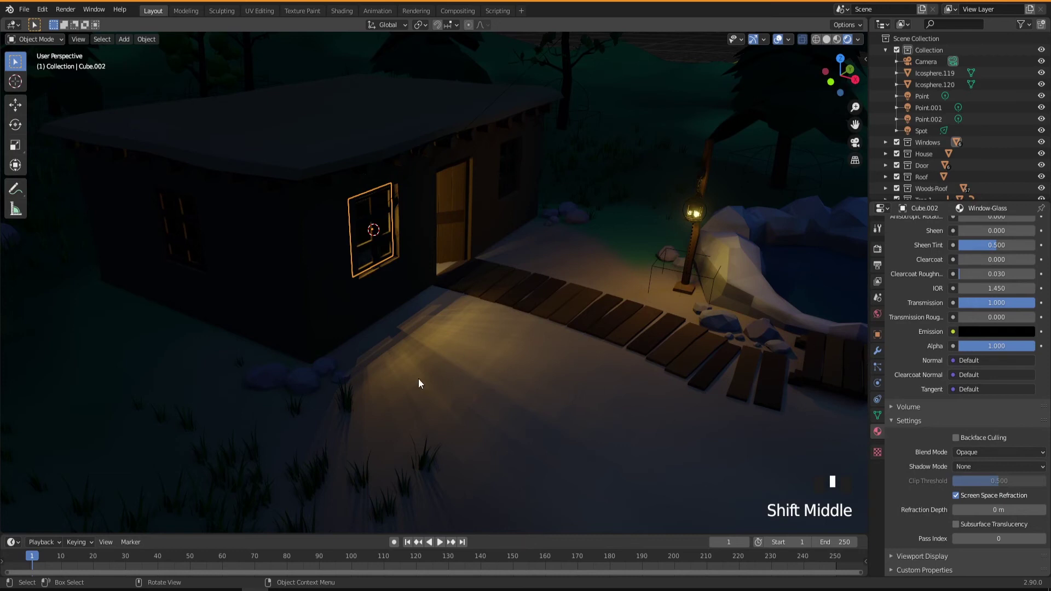
# Disable Soft Shadows in the scene's render shadow settings
pyautogui.click(878, 249)
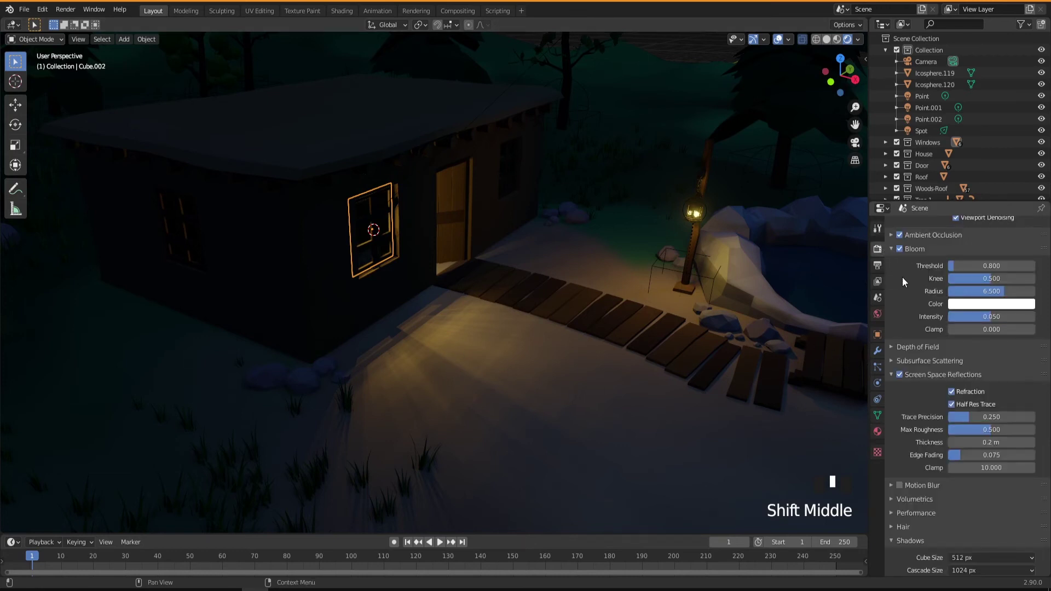
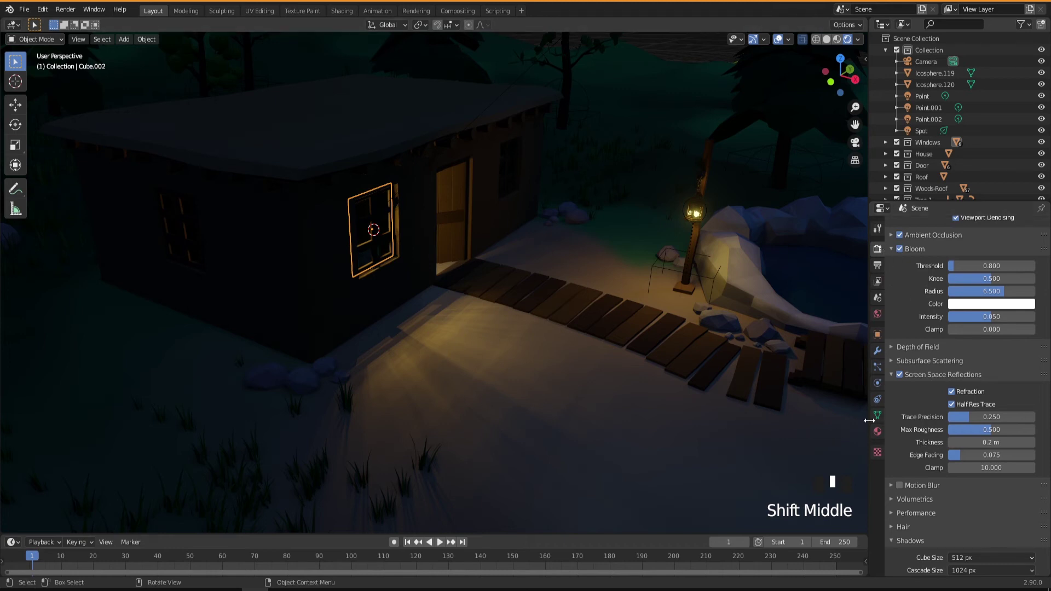
pyautogui.scroll(-4, 921, 432)
pyautogui.scroll(-2, 921, 434)
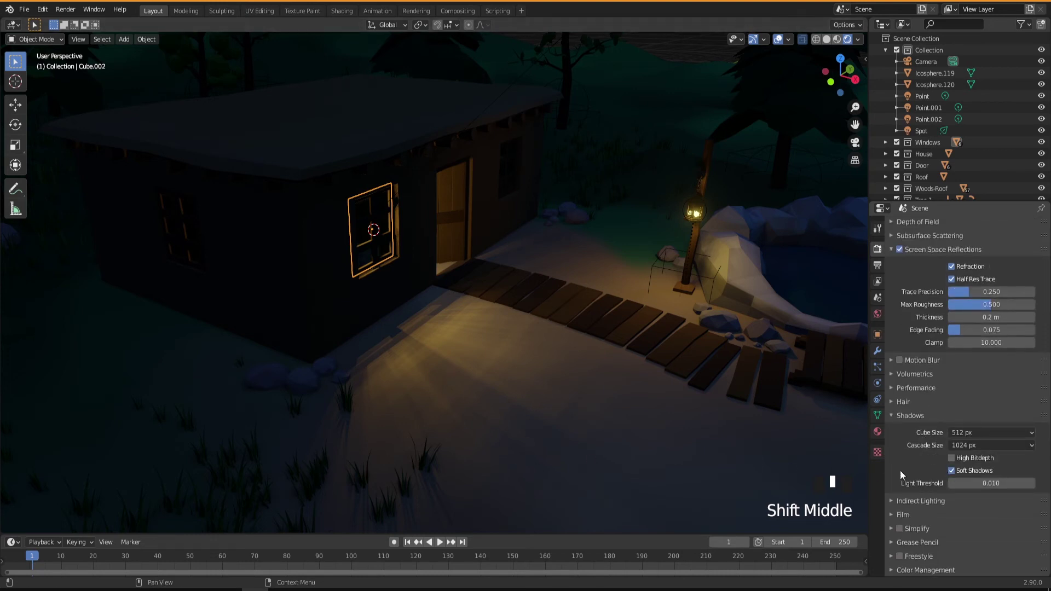
pyautogui.click(951, 469)
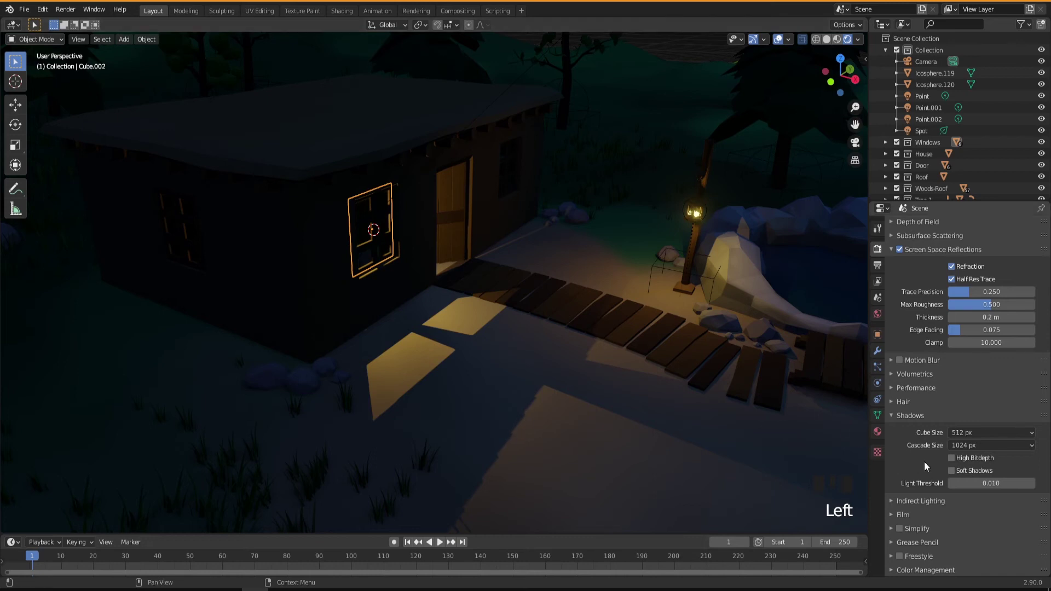
pyautogui.click(973, 434)
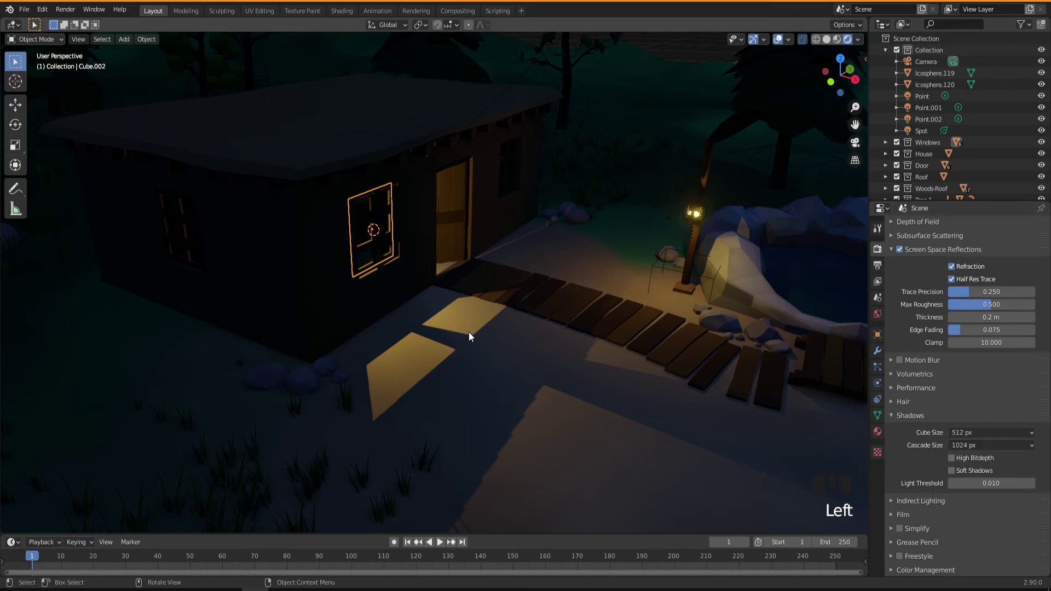
pyautogui.click(964, 432)
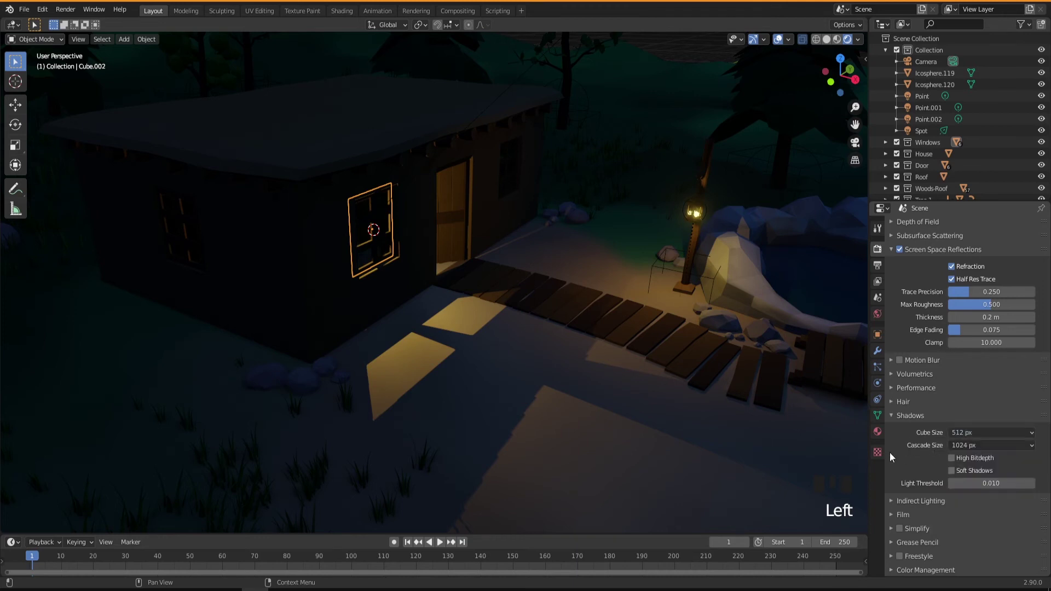
# Save the current Blender file under its existing name
pyautogui.click(24, 10)
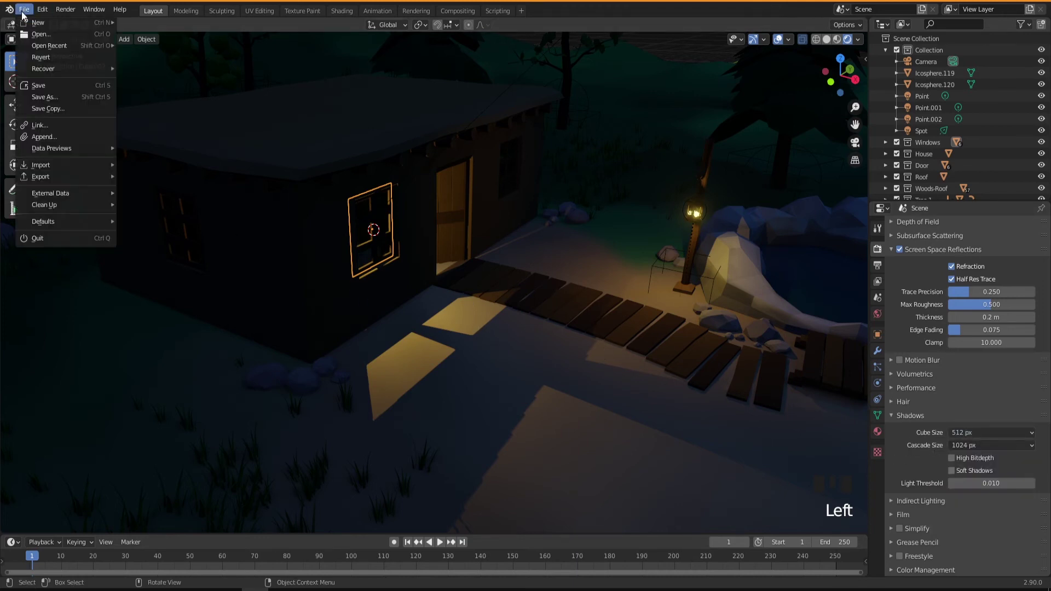
pyautogui.click(48, 86)
# Try shadow Cube Size values of 1024 px and 2048 px in the render settings
pyautogui.click(973, 436)
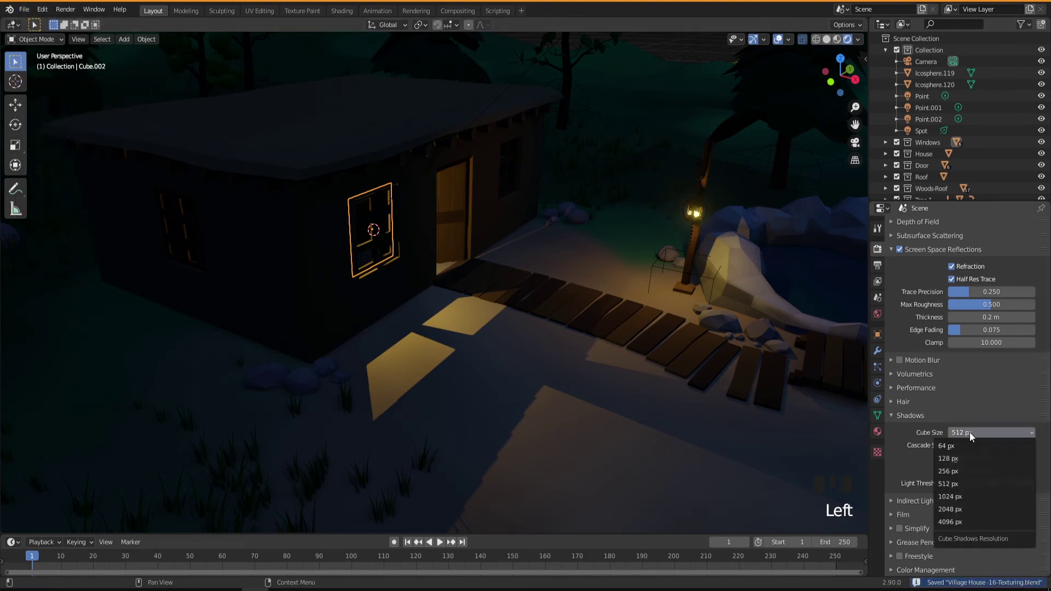
pyautogui.click(952, 498)
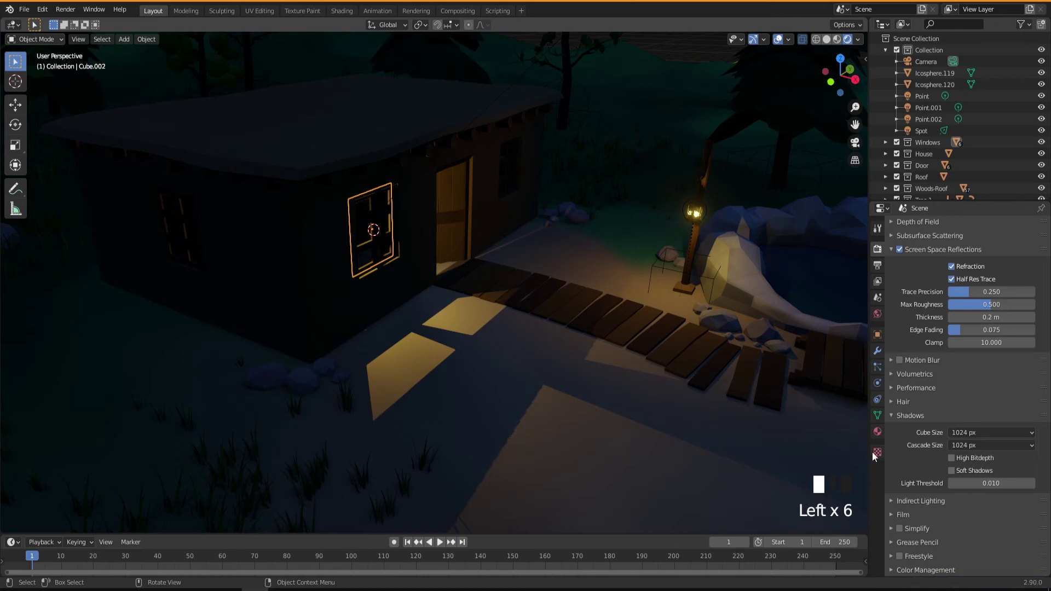
pyautogui.click(970, 437)
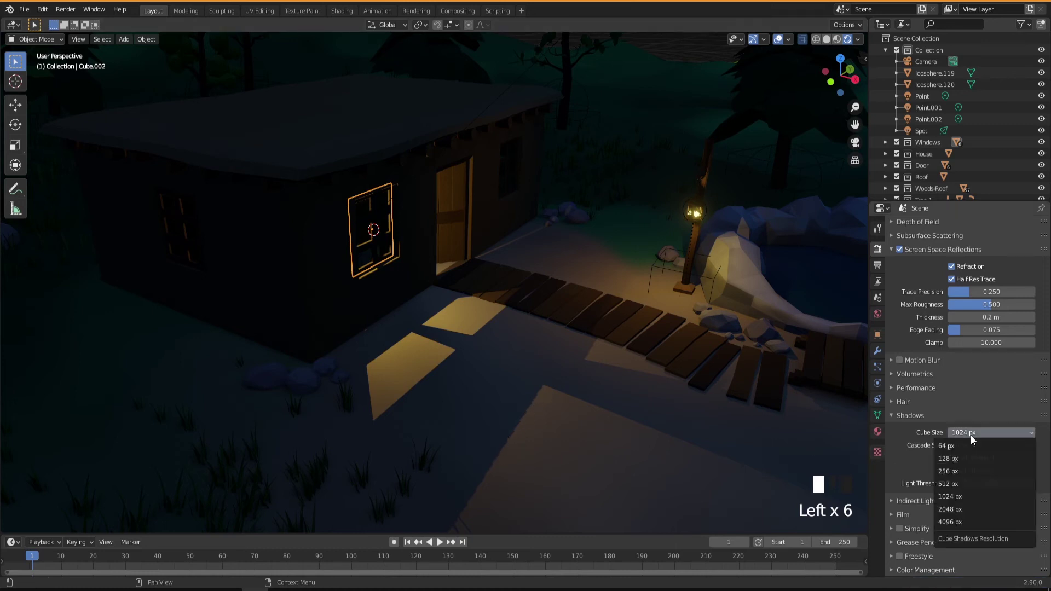
pyautogui.click(952, 509)
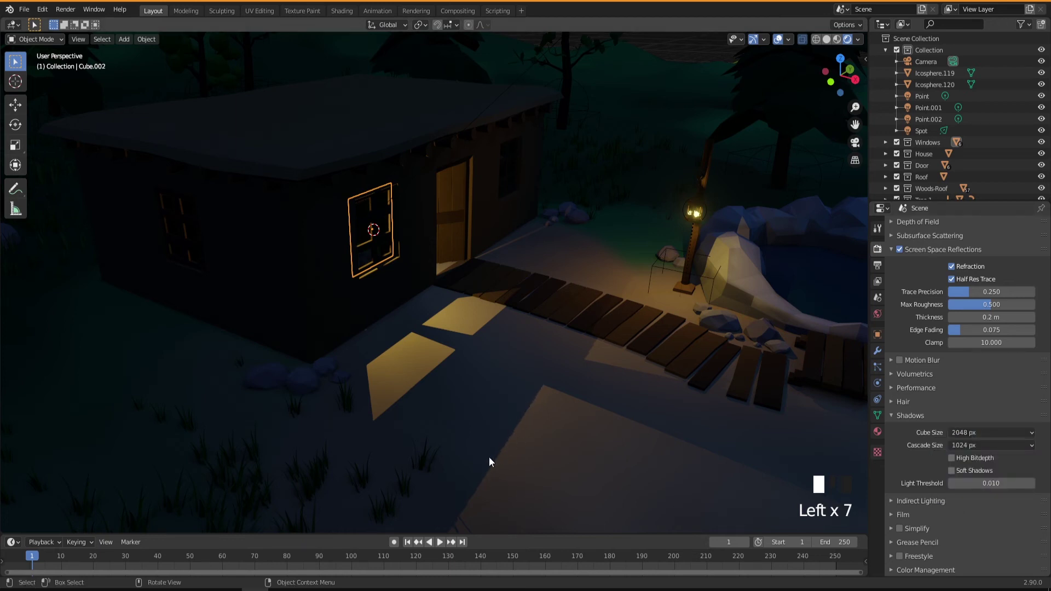
# Return the shadow Cube Size to 512 px and enable Soft Shadows again
pyautogui.click(970, 435)
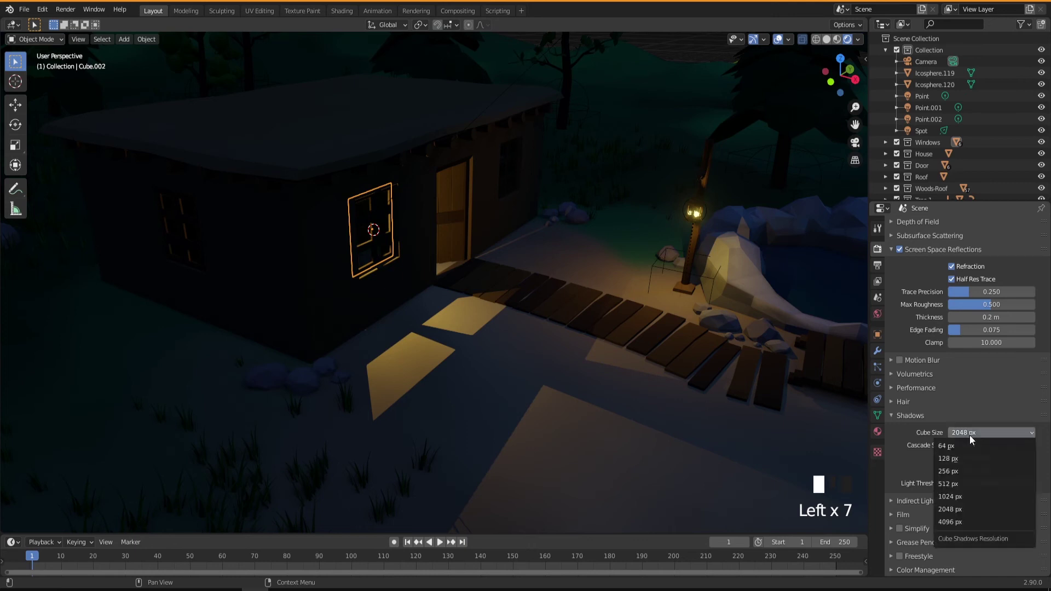
pyautogui.click(950, 483)
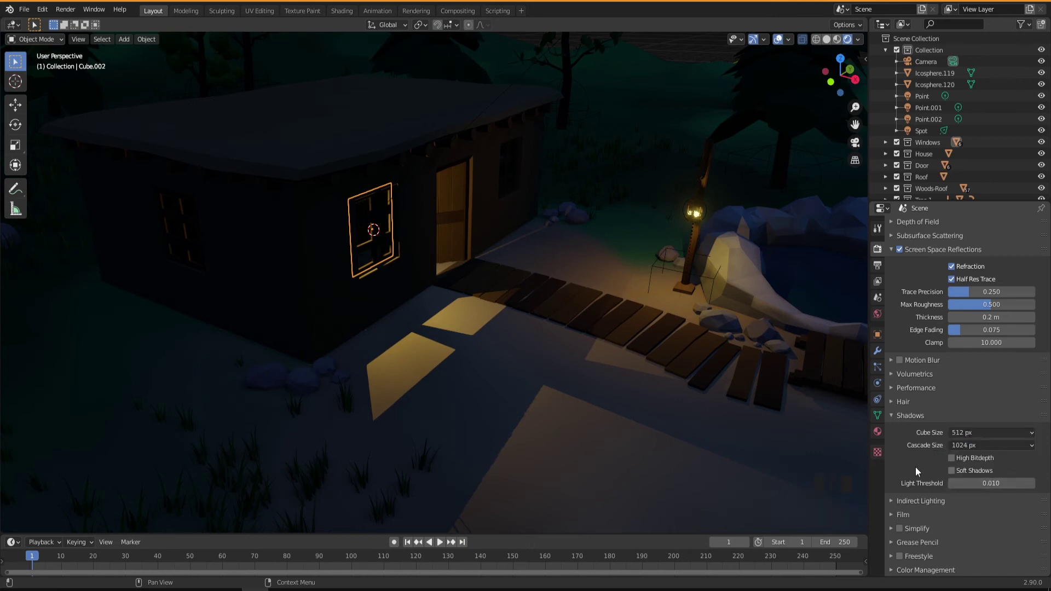
pyautogui.click(951, 470)
# Select the point light behind the front window inside the house and raise it about 0.08 m along Z
pyautogui.moveTo(550, 393); pyautogui.dragTo(546, 390, button='middle')
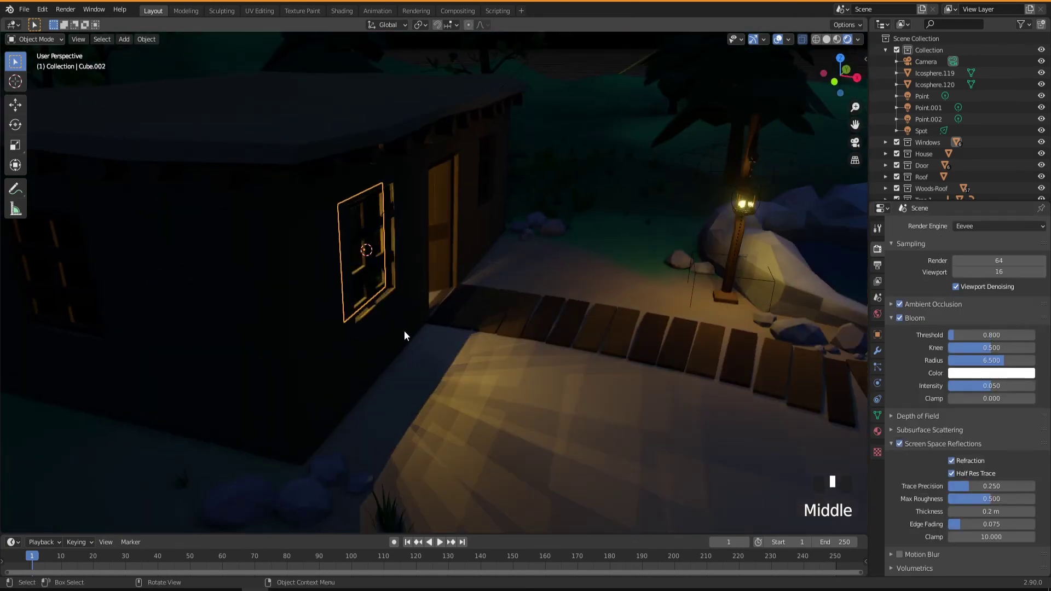
pyautogui.moveTo(427, 343); pyautogui.dragTo(366, 321, button='middle')
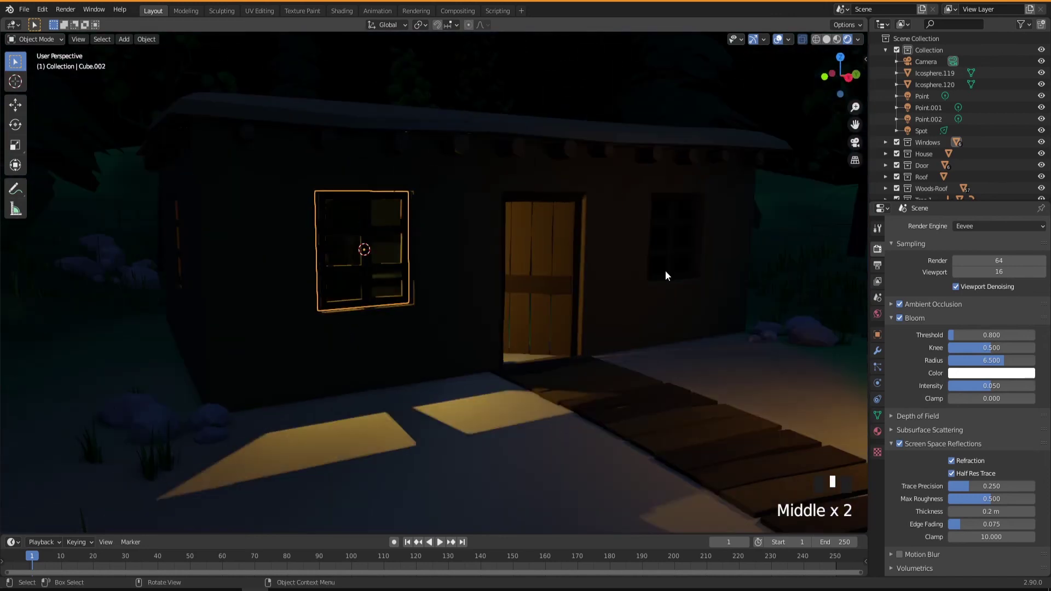
pyautogui.click(802, 41)
pyautogui.click(802, 40)
pyautogui.moveTo(708, 194); pyautogui.dragTo(189, 284, button='middle')
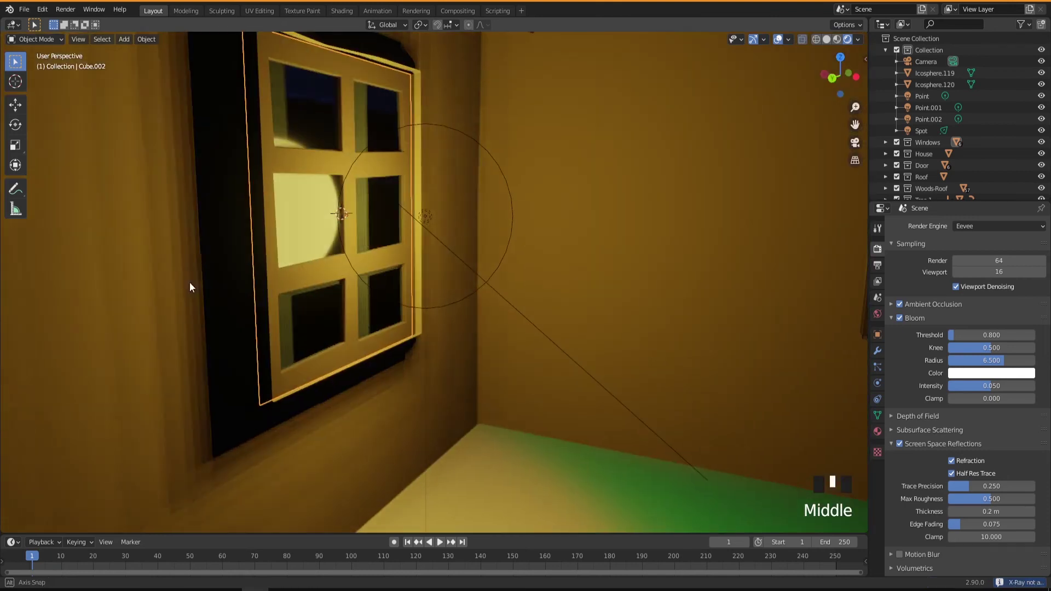
pyautogui.click(427, 216)
pyautogui.moveTo(364, 319); pyautogui.dragTo(490, 317, button='middle')
pyautogui.scroll(-7, 465, 352)
pyautogui.moveTo(462, 354); pyautogui.dragTo(513, 415, button='middle')
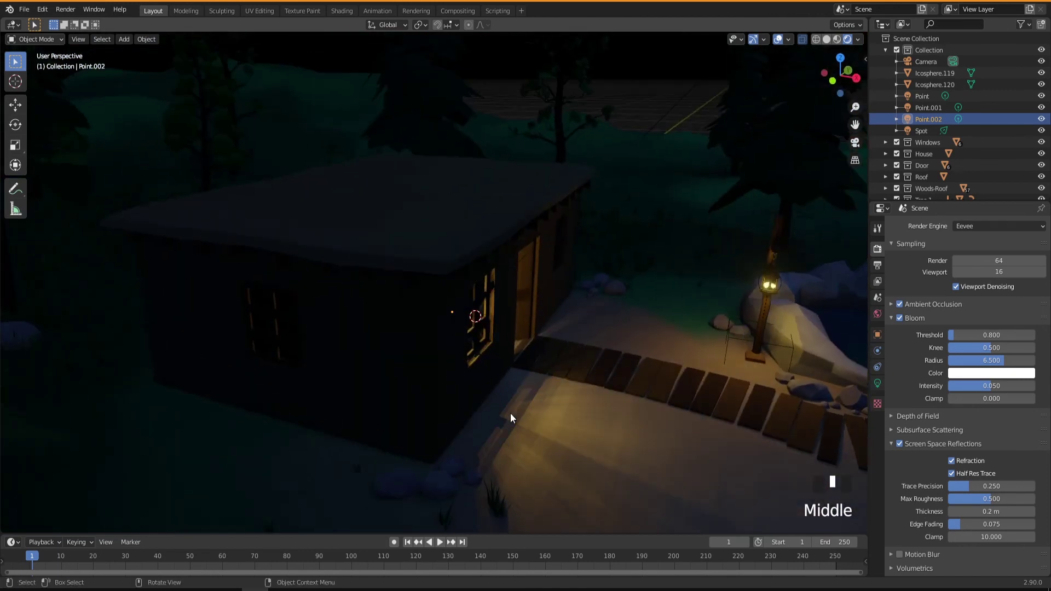
pyautogui.press('g')
pyautogui.press('z')
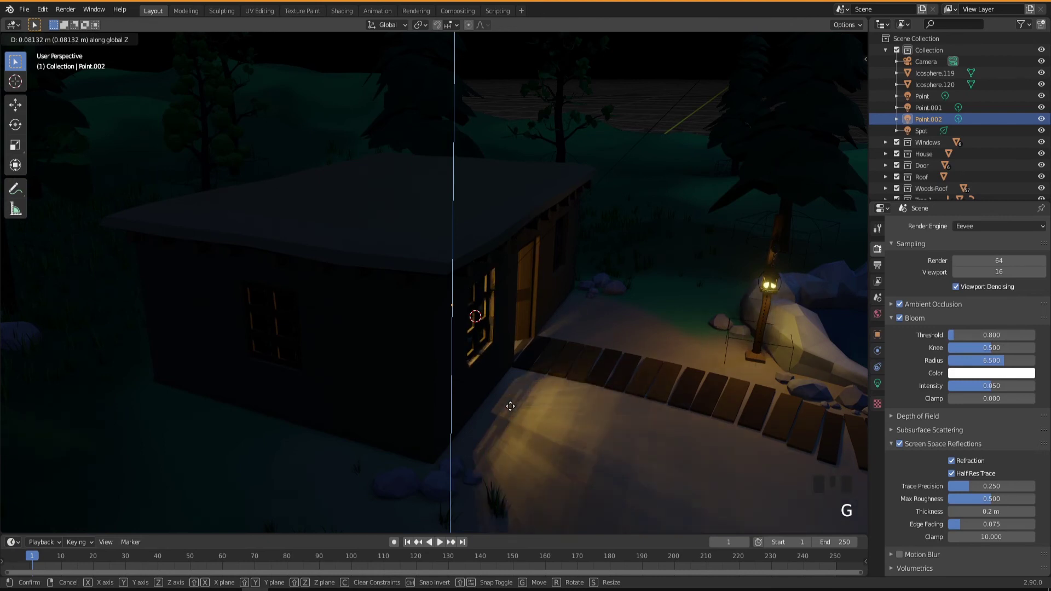
pyautogui.click(510, 406)
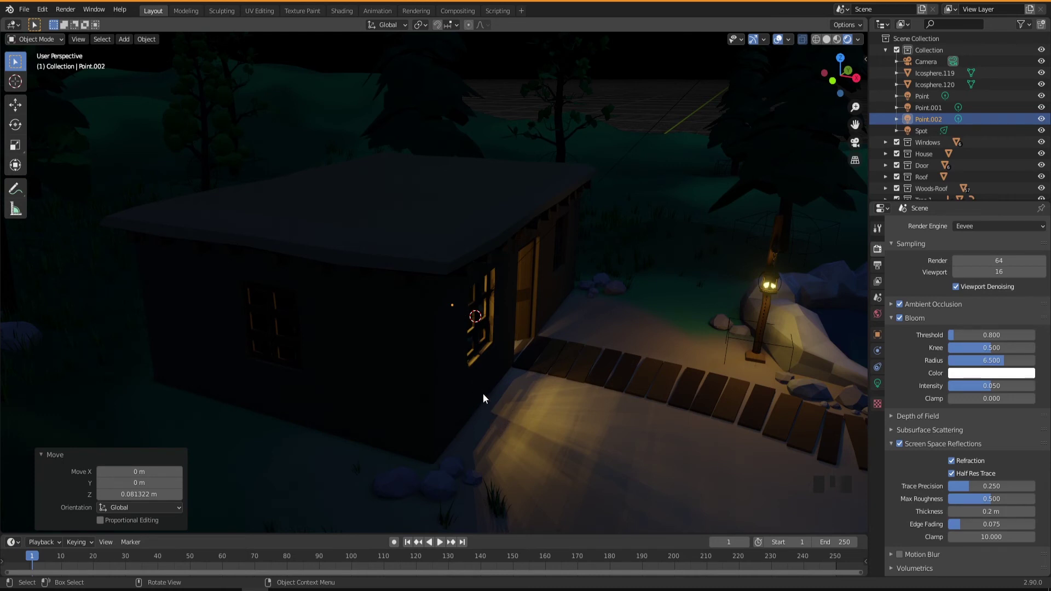
# Raise the light behind the front window by a further 0.054 m or so along Z
pyautogui.press('g')
pyautogui.press('z')
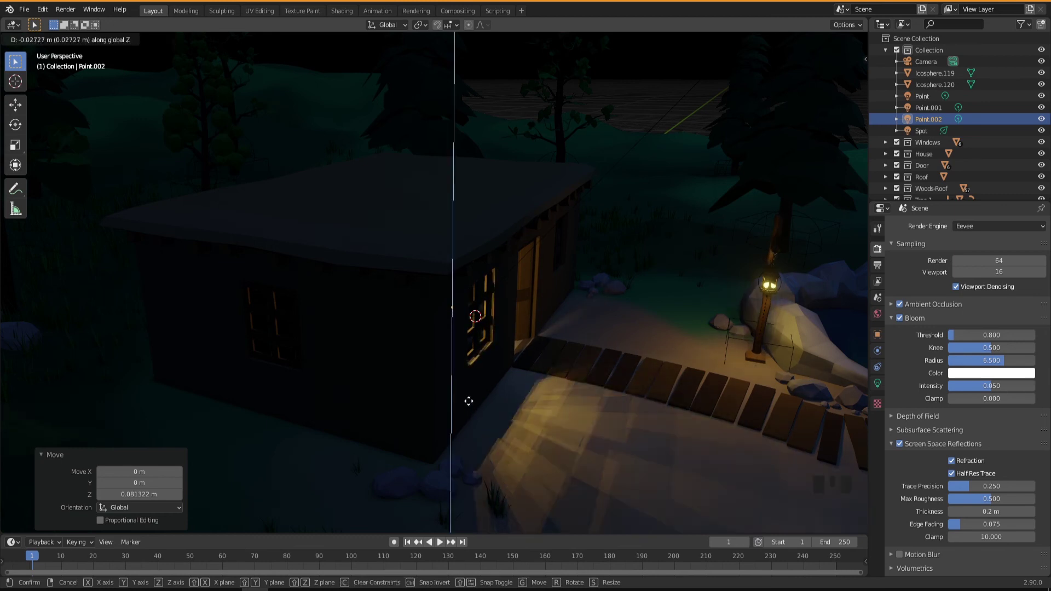
pyautogui.click(469, 394)
pyautogui.moveTo(503, 427); pyautogui.dragTo(540, 462, button='middle')
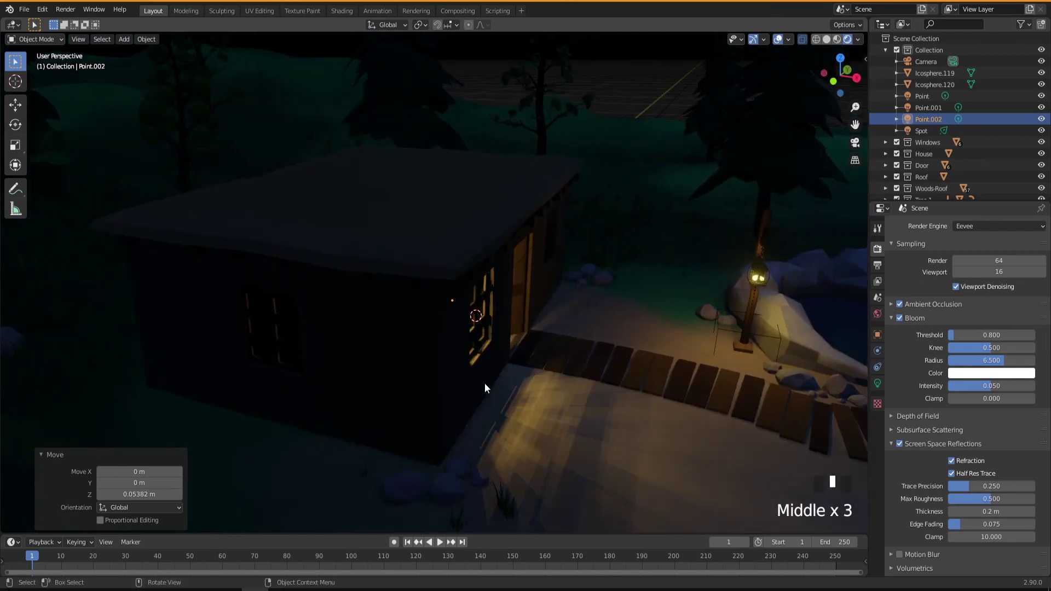
pyautogui.scroll(2, 501, 402)
pyautogui.moveTo(516, 422); pyautogui.dragTo(477, 411, button='middle')
pyautogui.keyDown('shift'); pyautogui.moveTo(550, 425); pyautogui.dragTo(507, 417, button='middle'); pyautogui.keyUp('shift')
# Select the front window beside the door and give its Window-Glass material a yellow emission with hue 0.169, saturation 0.657 and value 0.233
pyautogui.click(393, 338)
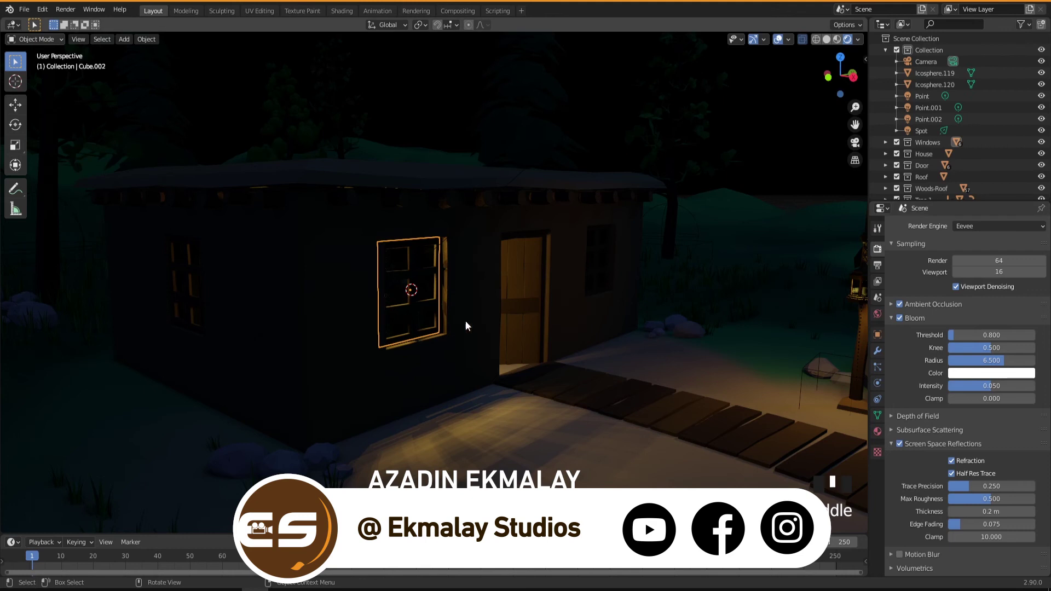
pyautogui.click(393, 291)
pyautogui.click(392, 291)
pyautogui.click(393, 292)
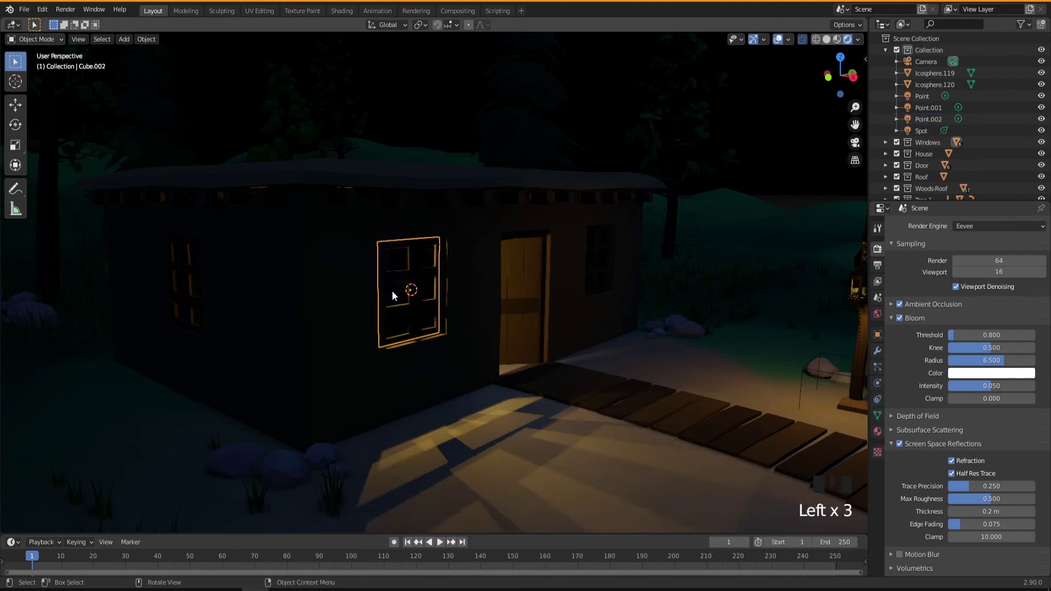
pyautogui.click(878, 433)
pyautogui.scroll(2, 931, 339)
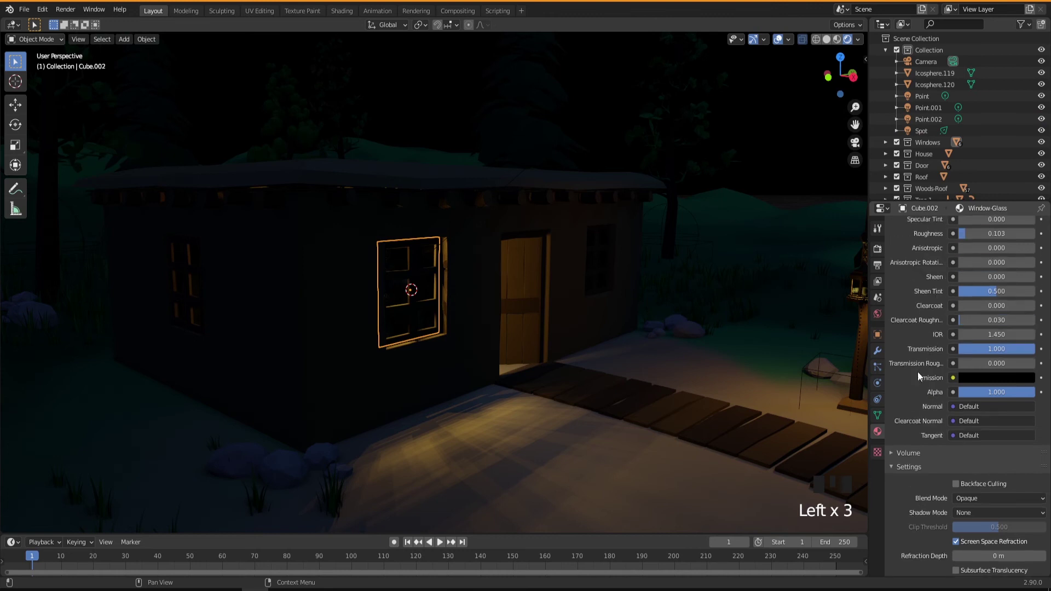
pyautogui.scroll(3, 917, 377)
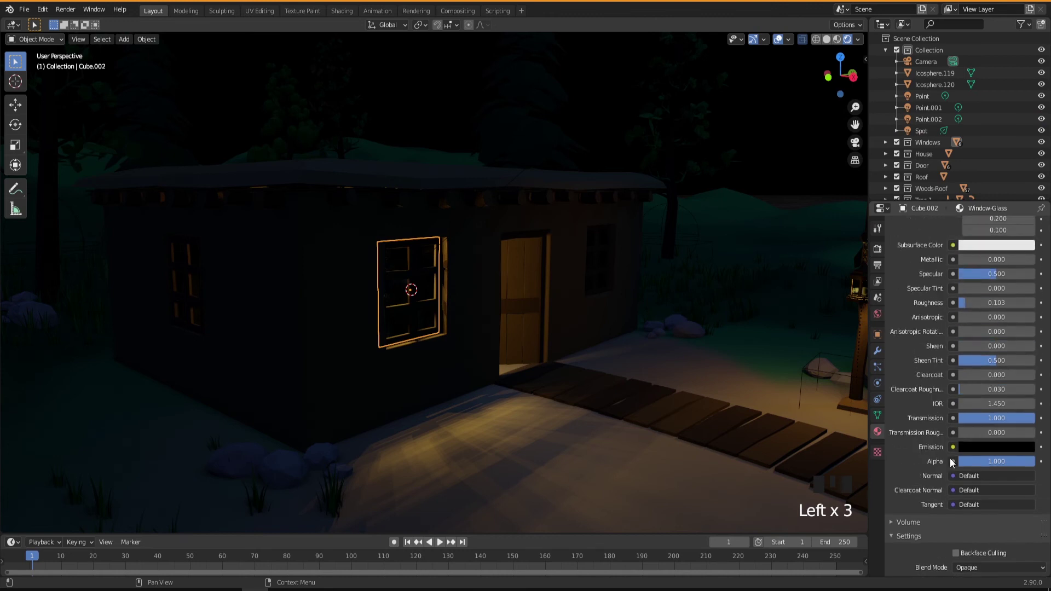
pyautogui.scroll(3, 915, 417)
pyautogui.scroll(-3, 919, 431)
pyautogui.click(967, 448)
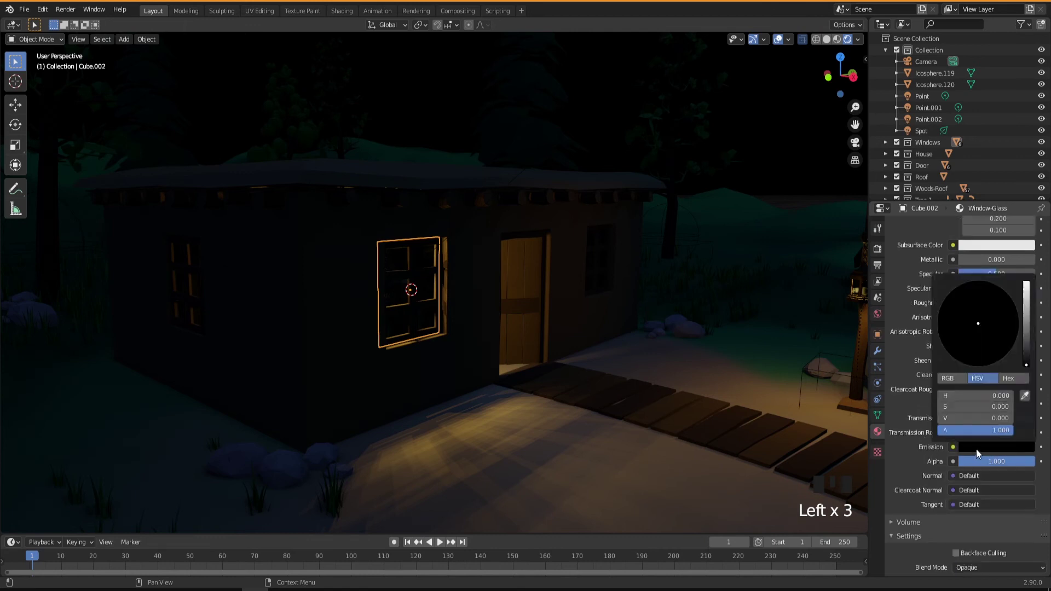
pyautogui.click(1025, 347)
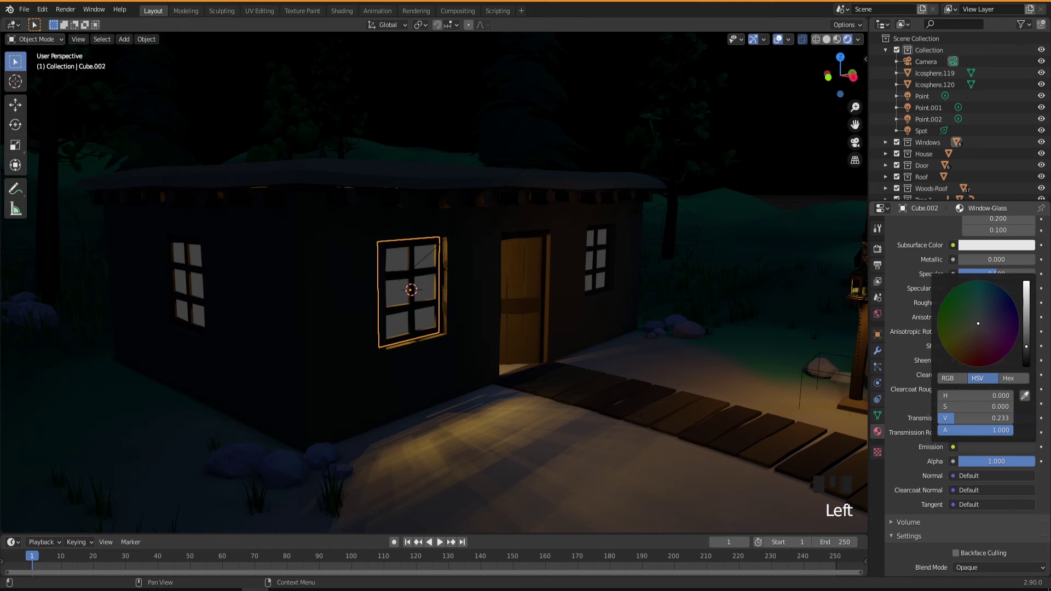
pyautogui.moveTo(957, 342); pyautogui.dragTo(954, 337)
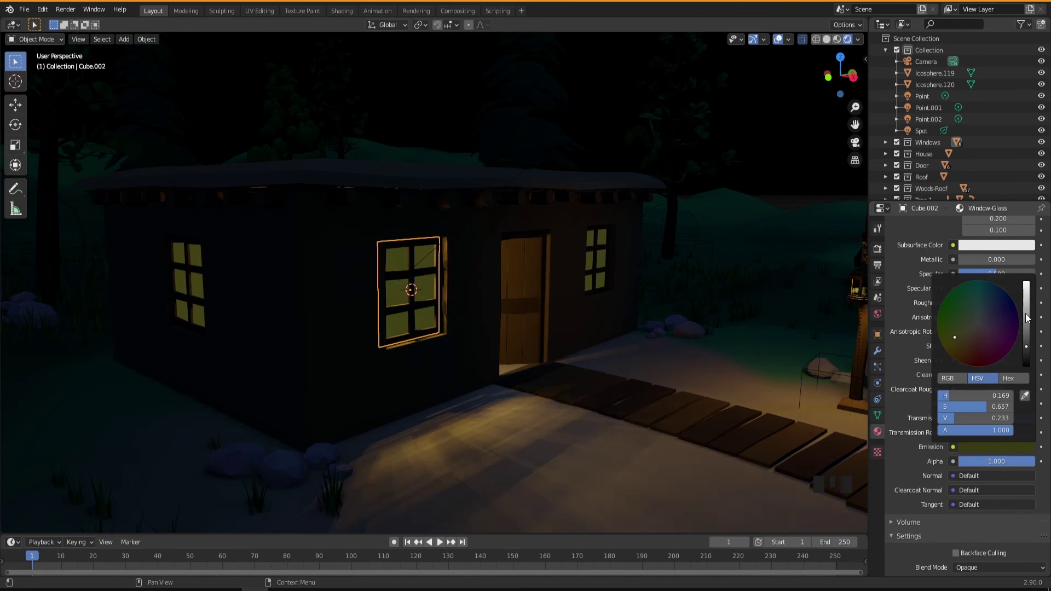
# Try an emission value of 0.920 for the Window-Glass material, and settle on 0.613
pyautogui.moveTo(1027, 318); pyautogui.dragTo(1026, 287)
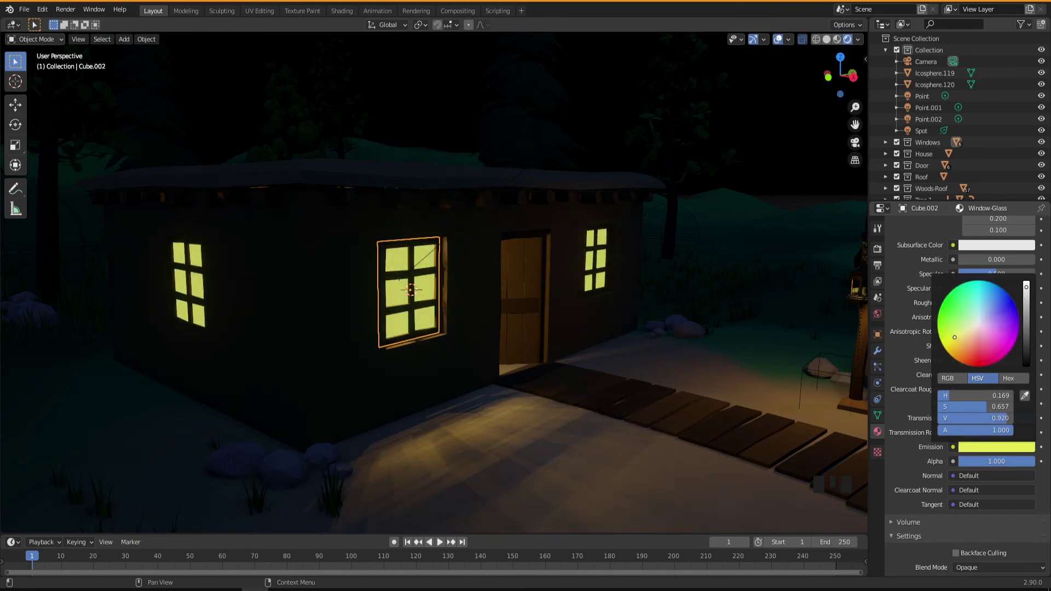
pyautogui.scroll(-3, 452, 363)
pyautogui.moveTo(487, 396)
pyautogui.keyDown('shift'); pyautogui.mouseDown(button='middle')
pyautogui.moveTo(461, 376)
pyautogui.moveTo(475, 392)
pyautogui.mouseUp(button='middle'); pyautogui.keyUp('shift')
pyautogui.moveTo(495, 396); pyautogui.dragTo(493, 396, button='middle')
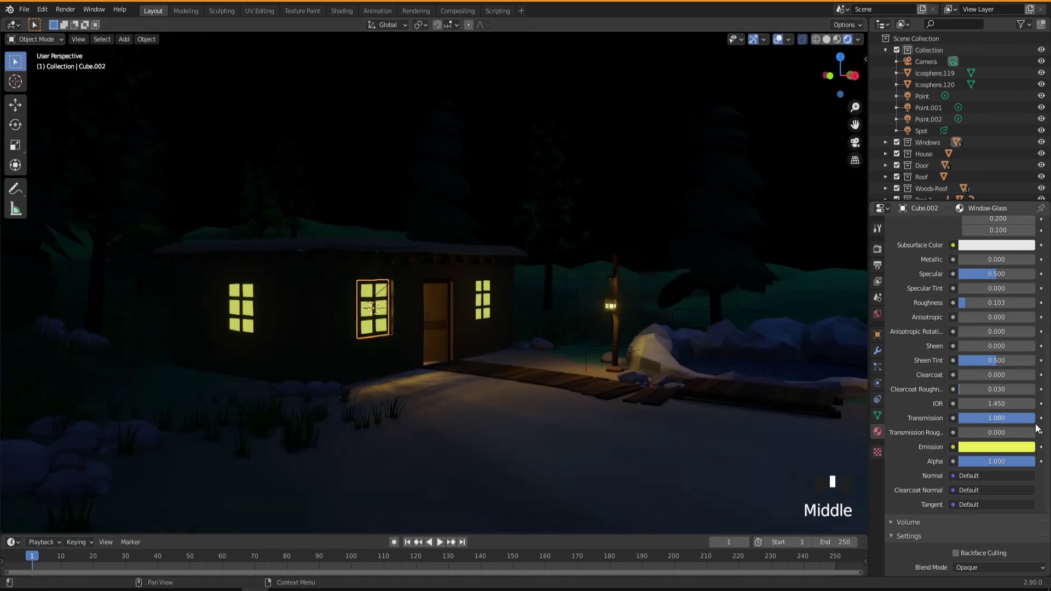
pyautogui.click(982, 447)
pyautogui.moveTo(1027, 321)
pyautogui.mouseDown()
pyautogui.moveTo(1027, 312)
pyautogui.moveTo(1026, 337)
pyautogui.moveTo(1026, 298)
pyautogui.moveTo(1027, 349)
pyautogui.moveTo(1027, 298)
pyautogui.moveTo(1027, 318)
pyautogui.mouseUp()
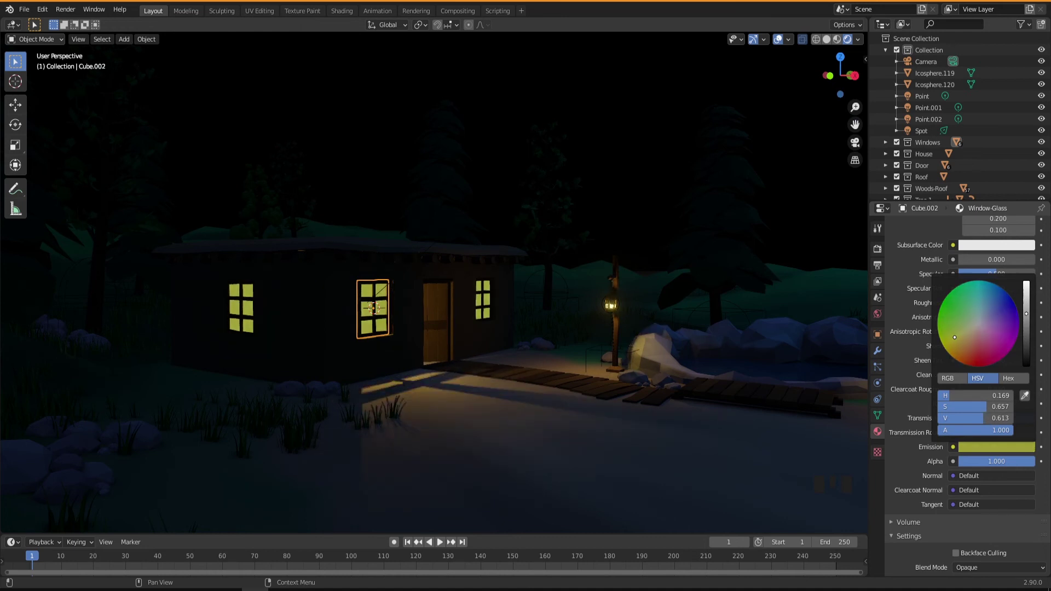
# Duplicate the light behind the front window and place the copy about 3.52 m along Y, behind the other front window
pyautogui.moveTo(550, 454); pyautogui.dragTo(346, 386, button='middle')
pyautogui.scroll(-2, 488, 452)
pyautogui.scroll(7, 383, 393)
pyautogui.click(334, 168)
pyautogui.scroll(-5, 345, 399)
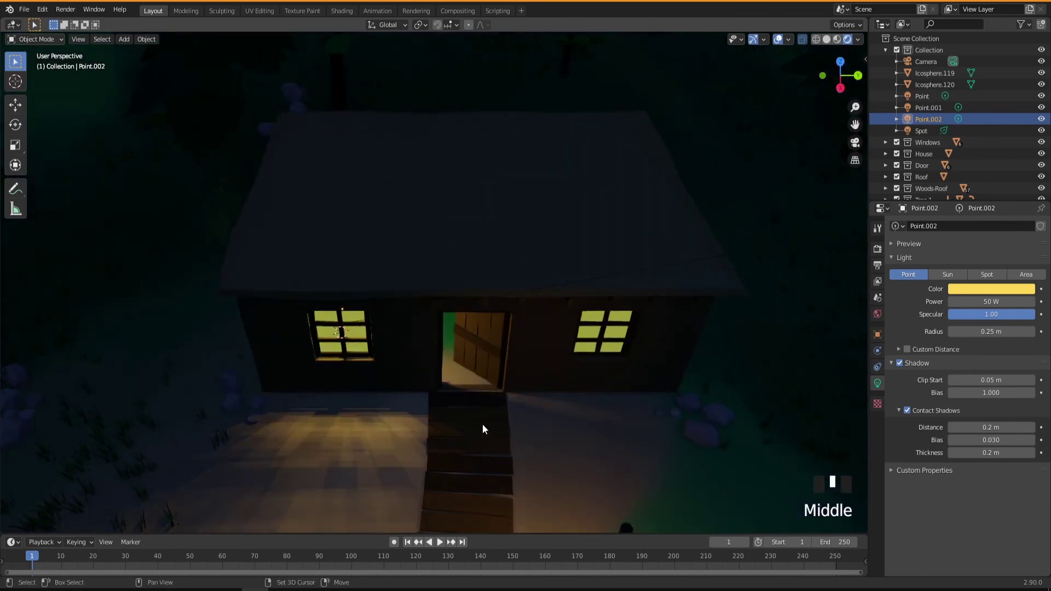
pyautogui.keyDown('shift'); pyautogui.moveTo(482, 423); pyautogui.dragTo(370, 426, button='middle'); pyautogui.keyUp('shift')
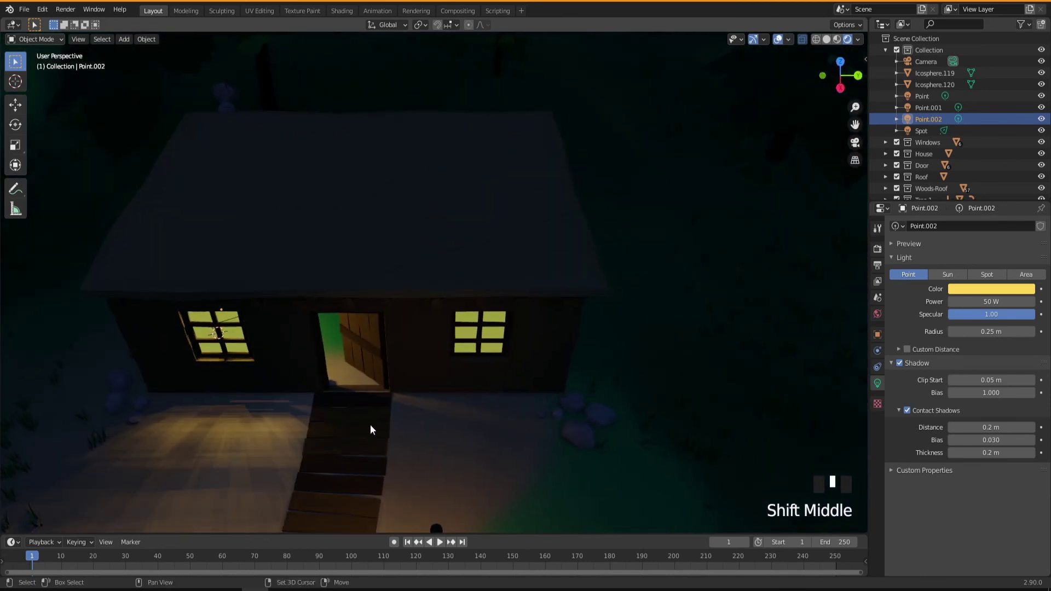
pyautogui.hotkey('shift', 'd')
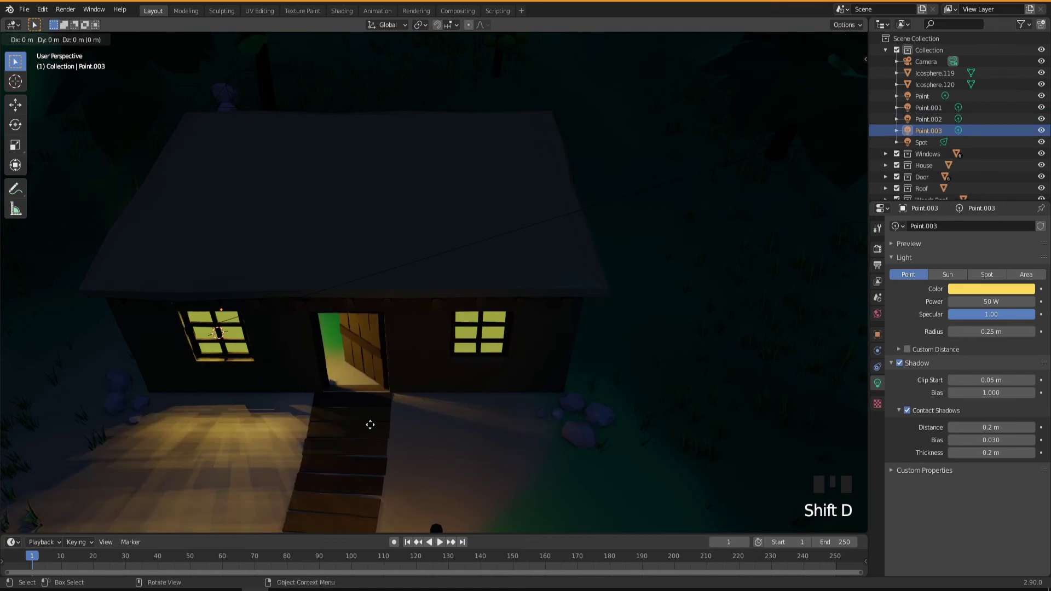
pyautogui.press('y')
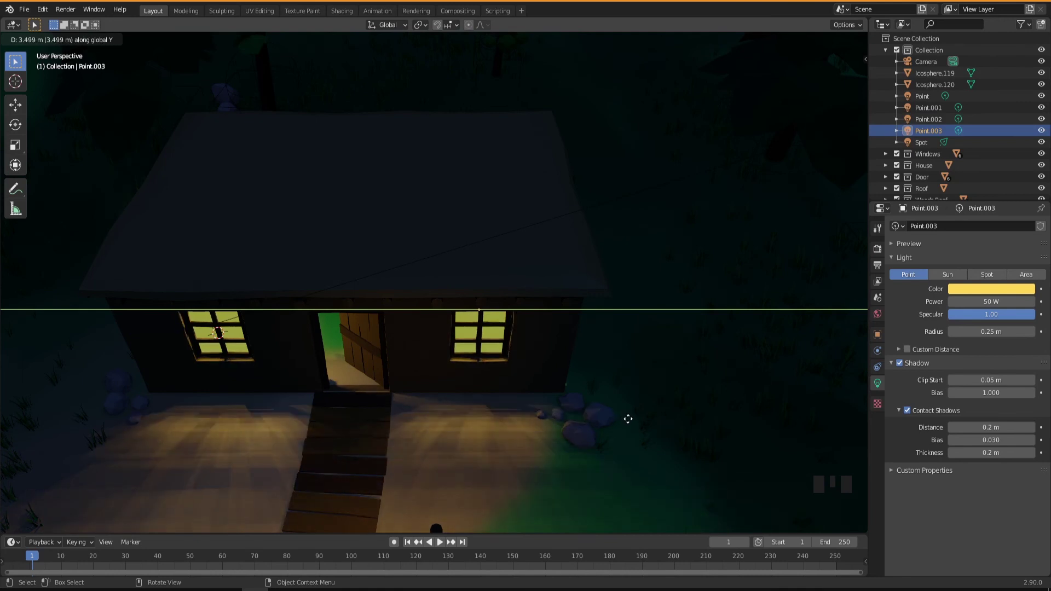
pyautogui.click(628, 422)
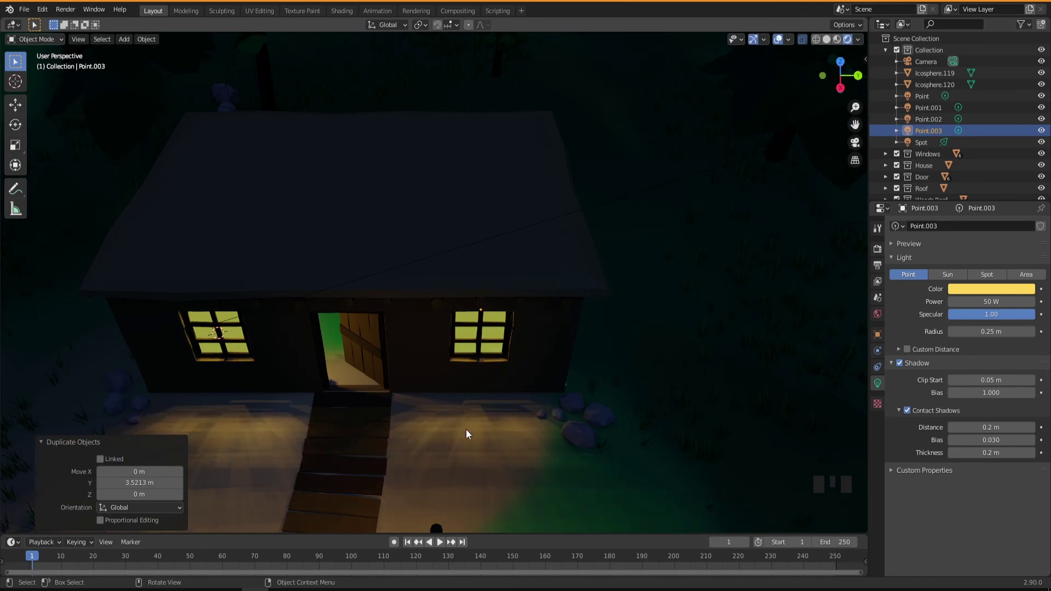
# Duplicate the second window light and offset the copy about -4.01 m along Y, toward the side-window end of the house
pyautogui.moveTo(420, 432); pyautogui.dragTo(473, 333, button='middle')
pyautogui.scroll(-3, 442, 415)
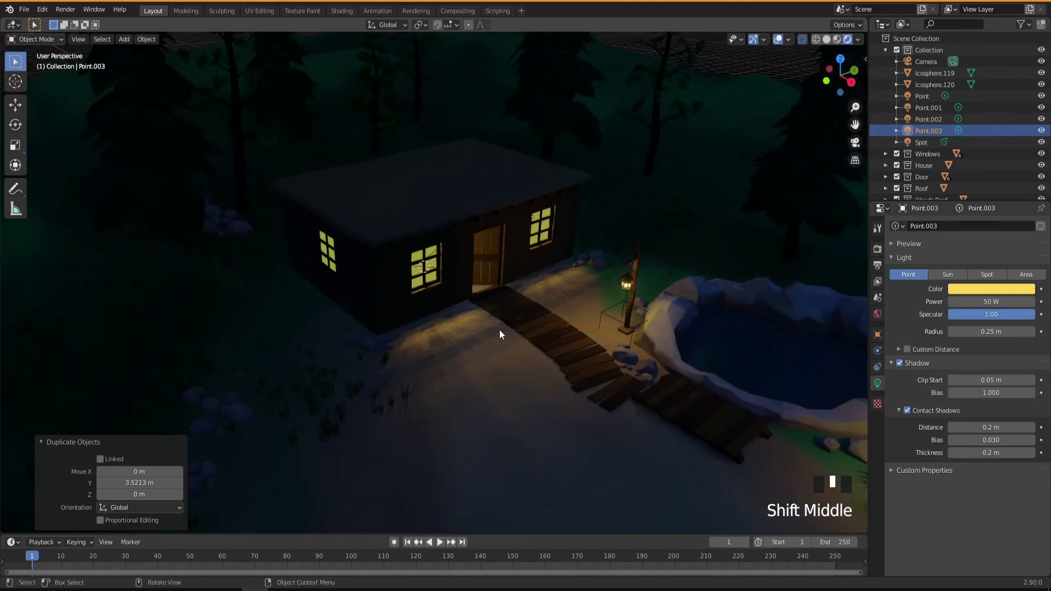
pyautogui.keyDown('shift'); pyautogui.moveTo(500, 301); pyautogui.dragTo(406, 324, button='middle'); pyautogui.keyUp('shift')
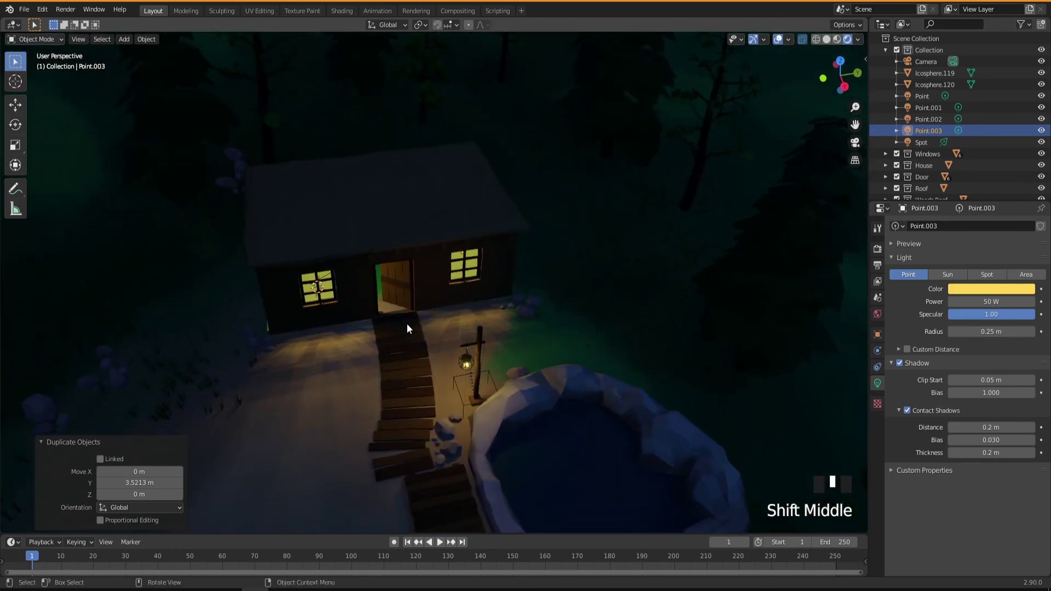
pyautogui.hotkey('shift', 'd')
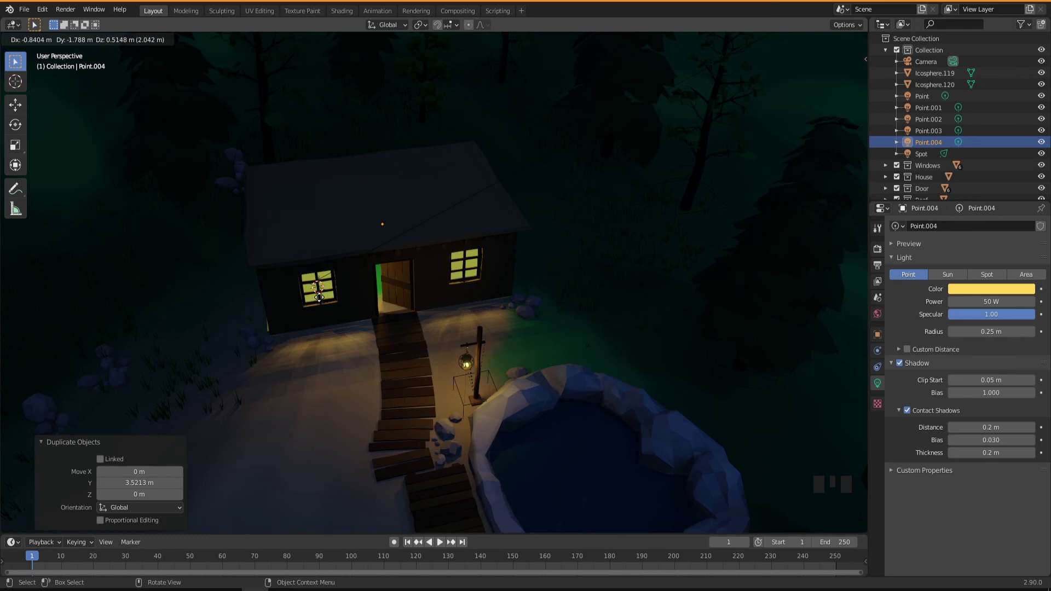
pyautogui.press('y')
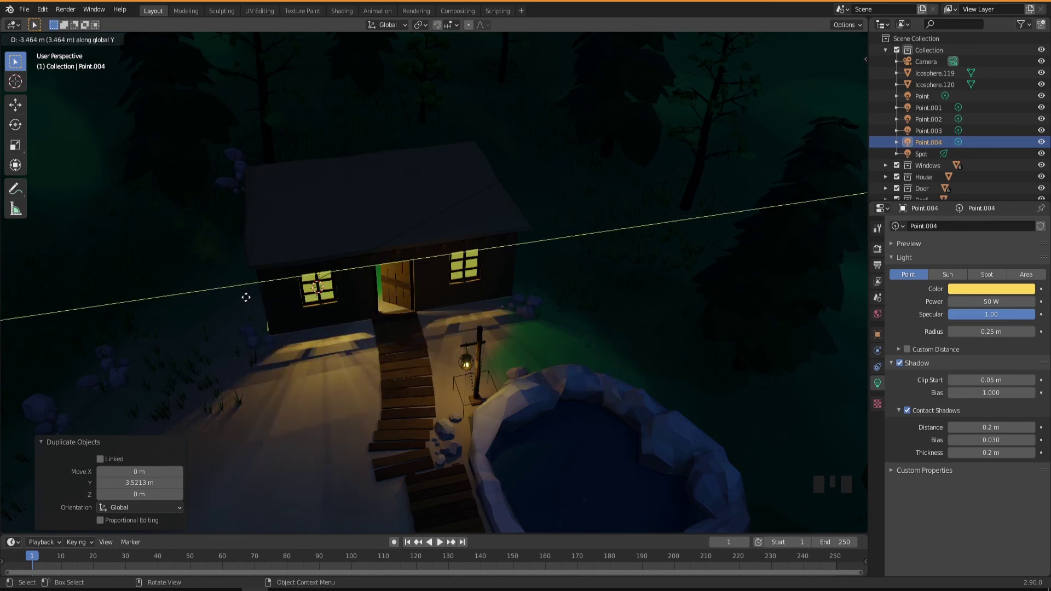
pyautogui.click(243, 315)
# Move the newest point light about -1.57 m along X to line it up with the side window
pyautogui.moveTo(243, 316); pyautogui.dragTo(442, 323, button='middle')
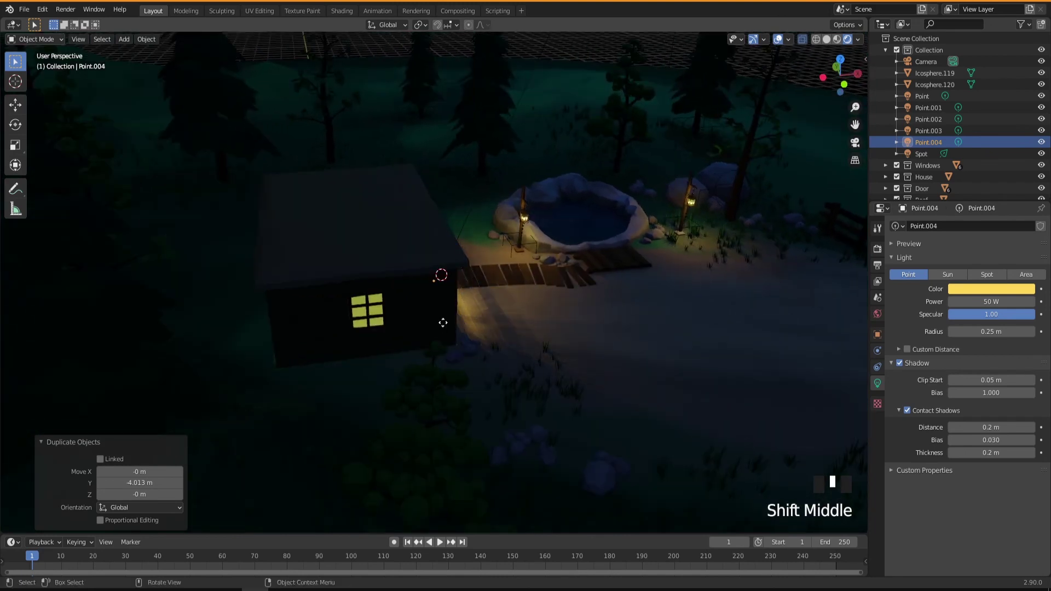
pyautogui.press('g')
pyautogui.press('x')
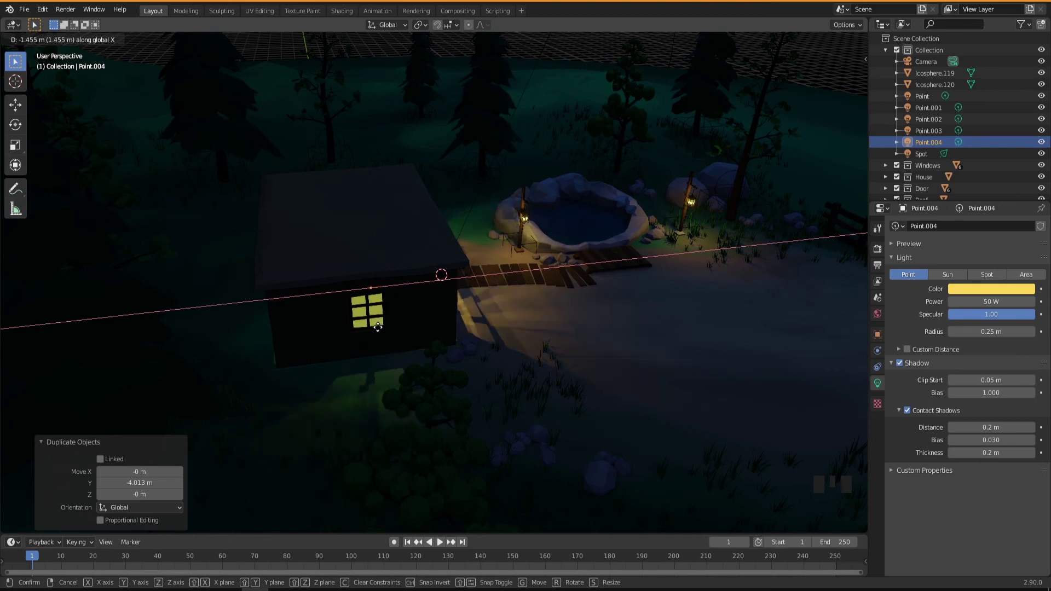
pyautogui.click(374, 327)
# Move the side window's light about -0.37 m along Y, closer to the glass, and check the lit house from afar
pyautogui.moveTo(374, 327); pyautogui.dragTo(398, 402, button='middle')
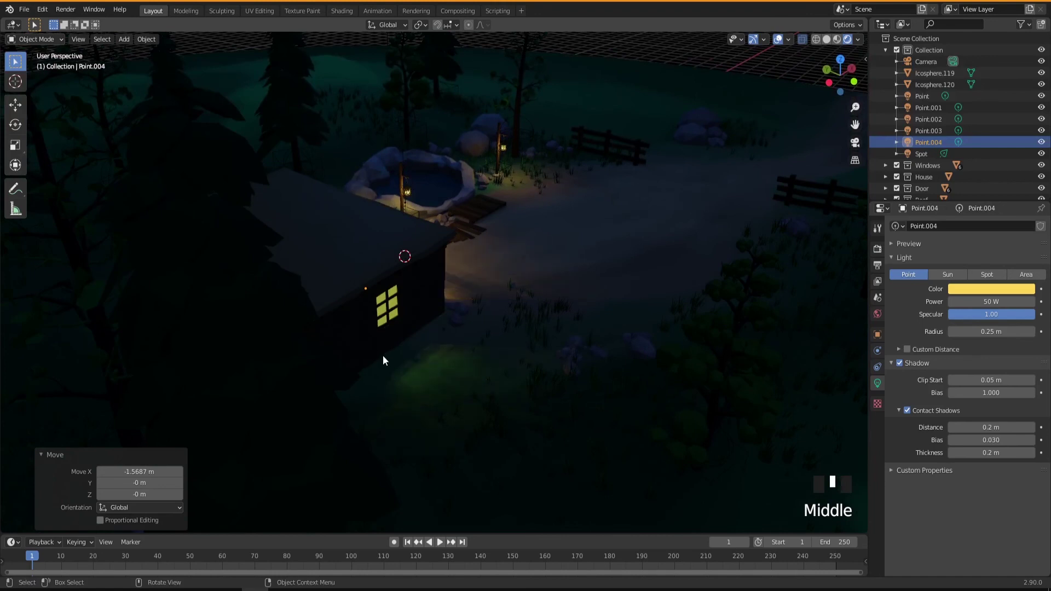
pyautogui.scroll(4, 379, 361)
pyautogui.moveTo(377, 363); pyautogui.dragTo(371, 367, button='middle')
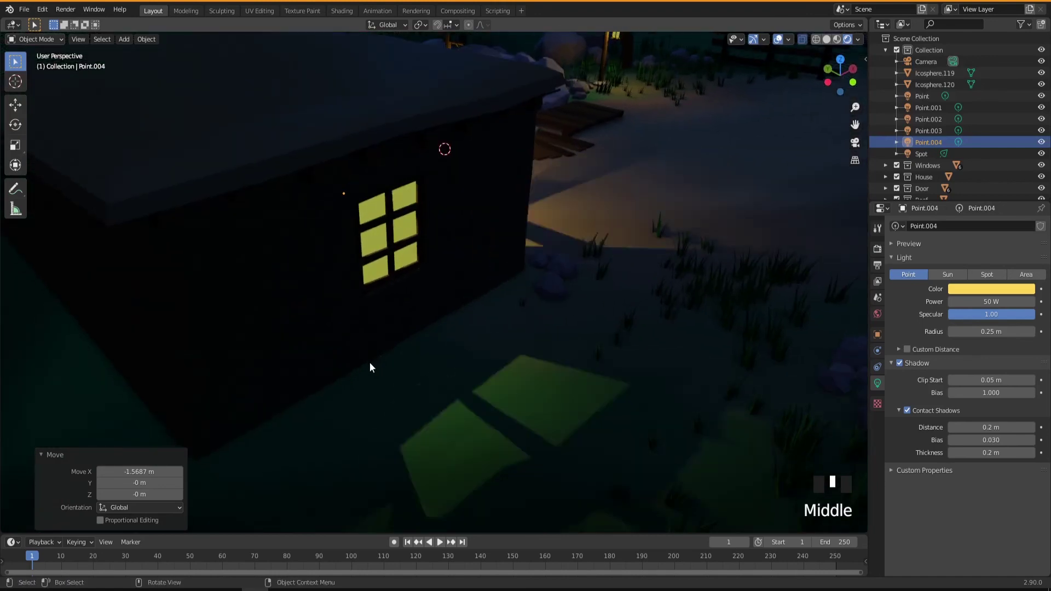
pyautogui.moveTo(398, 261); pyautogui.dragTo(428, 350, button='middle')
pyautogui.press('g')
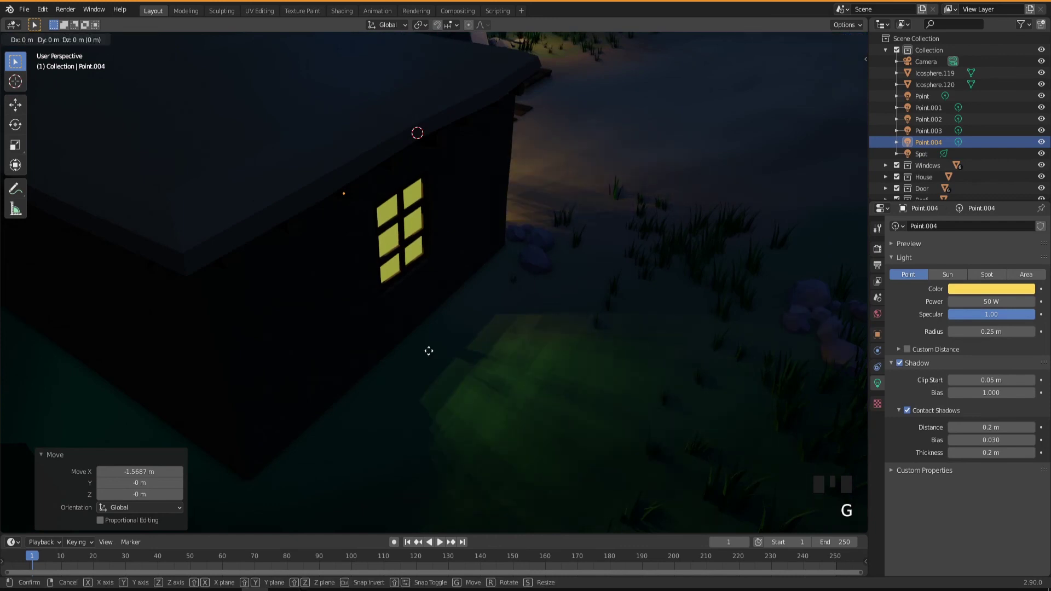
pyautogui.press('y')
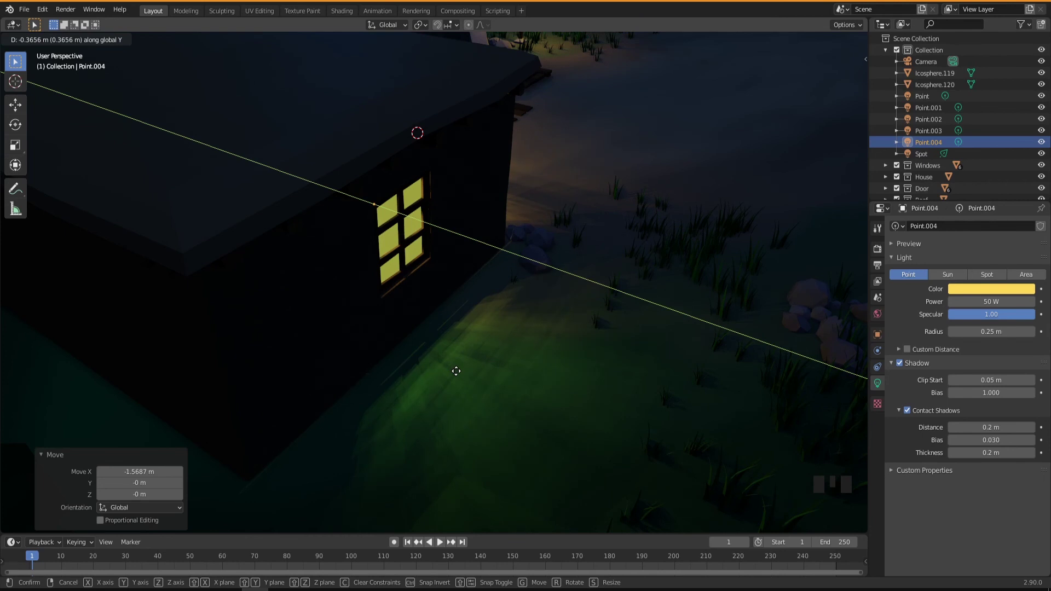
pyautogui.click(455, 371)
pyautogui.moveTo(467, 375); pyautogui.dragTo(374, 376, button='middle')
pyautogui.scroll(-6, 399, 350)
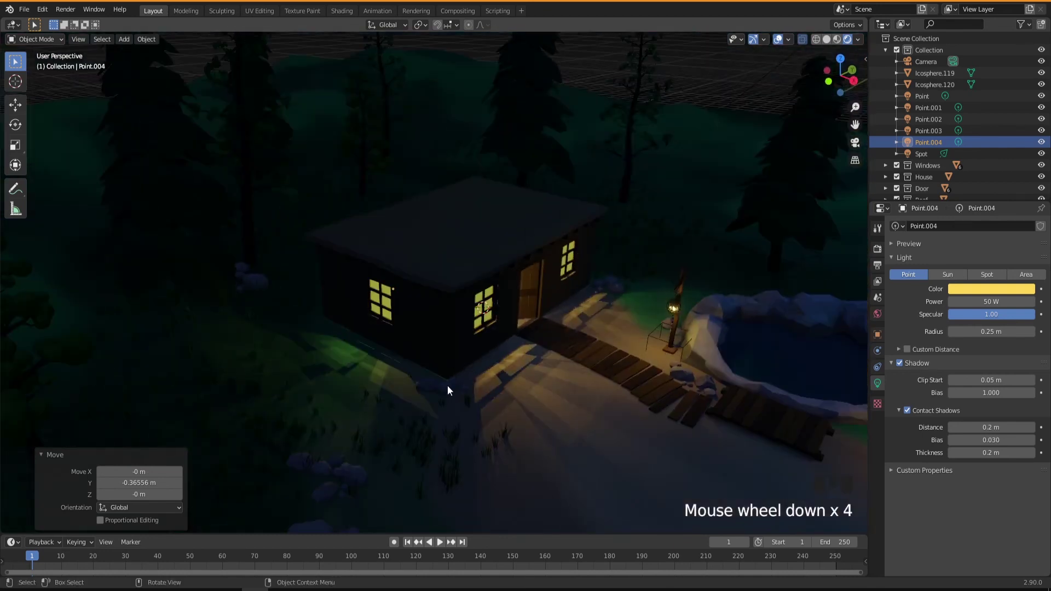
pyautogui.keyDown('shift'); pyautogui.moveTo(479, 407); pyautogui.dragTo(466, 382, button='middle'); pyautogui.keyUp('shift')
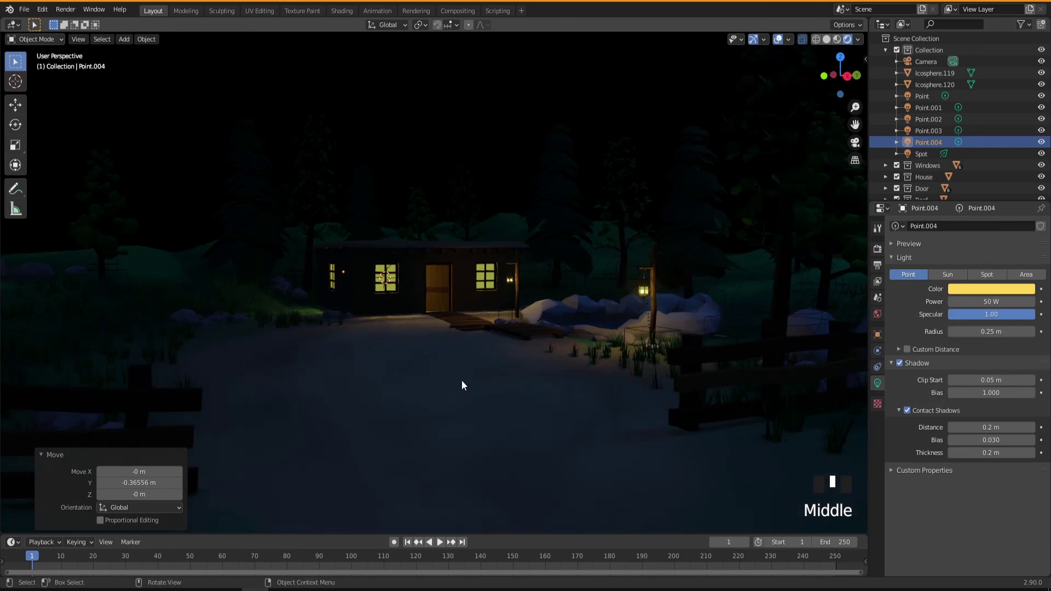
# Select the blue spot light shining on the house and raise its power to about 2021.3 W
pyautogui.keyDown('shift'); pyautogui.moveTo(452, 372); pyautogui.dragTo(454, 376, button='middle'); pyautogui.keyUp('shift')
pyautogui.moveTo(527, 390)
pyautogui.keyDown('shift'); pyautogui.mouseDown(button='middle')
pyautogui.moveTo(485, 384)
pyautogui.moveTo(517, 388)
pyautogui.moveTo(527, 376)
pyautogui.mouseUp(button='middle'); pyautogui.keyUp('shift')
pyautogui.moveTo(457, 377); pyautogui.dragTo(511, 402, button='middle')
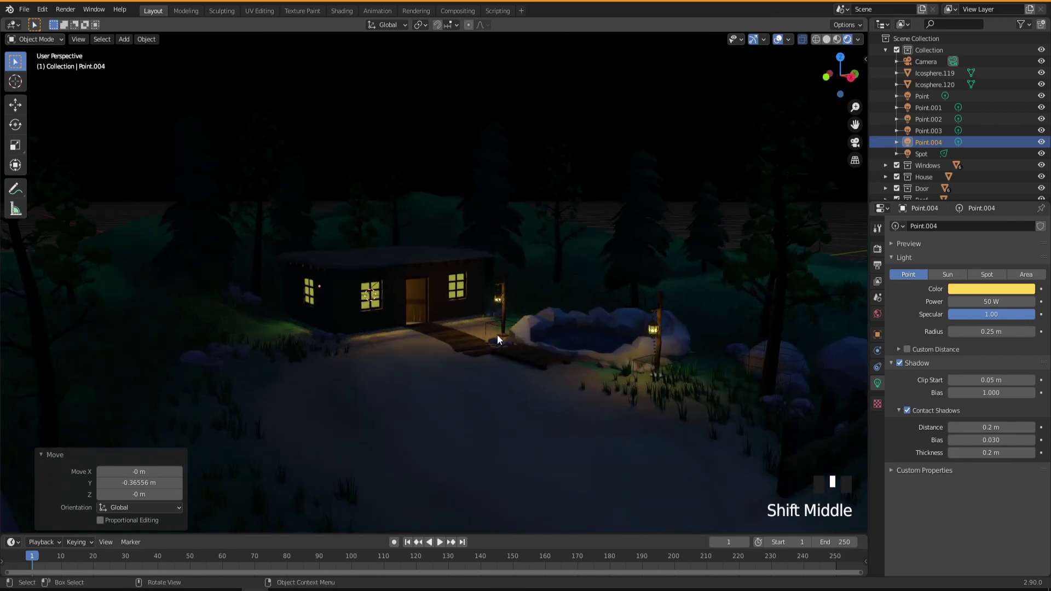
pyautogui.click(438, 233)
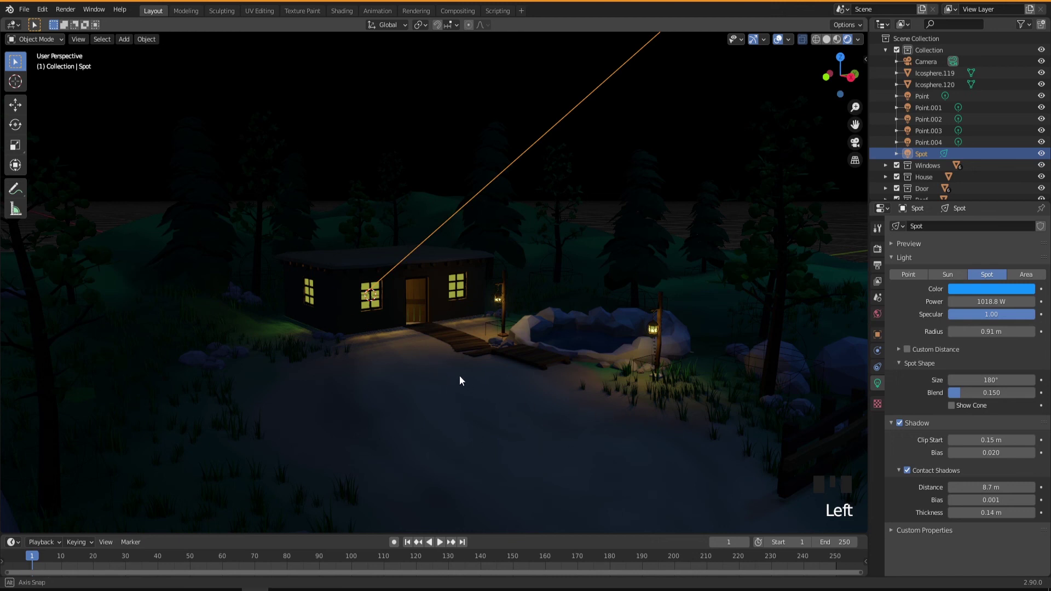
pyautogui.moveTo(458, 375); pyautogui.dragTo(453, 372, button='middle')
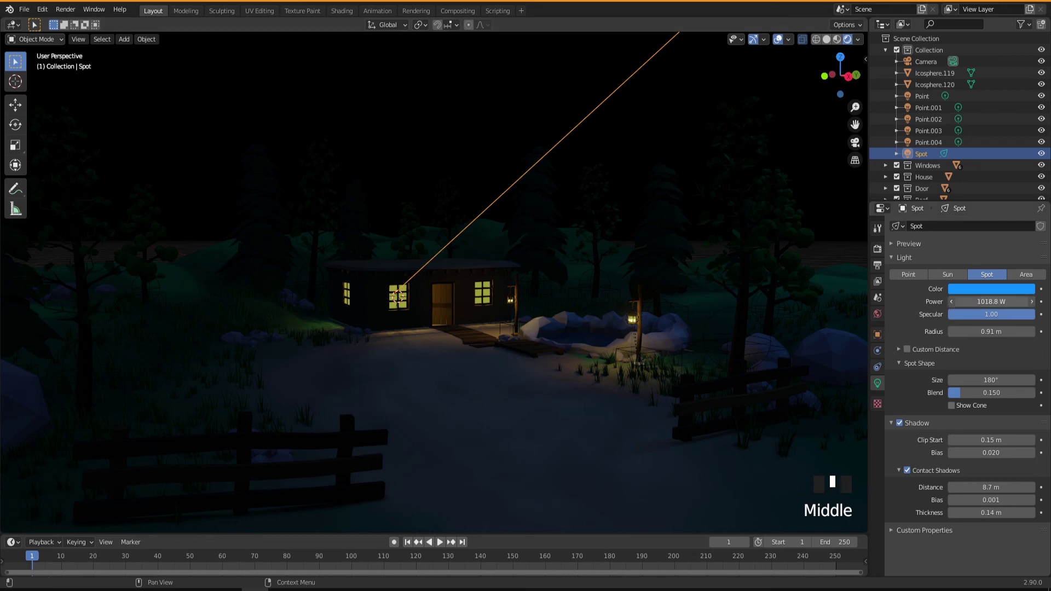
pyautogui.moveTo(980, 301); pyautogui.dragTo(982, 301)
pyautogui.click(982, 301)
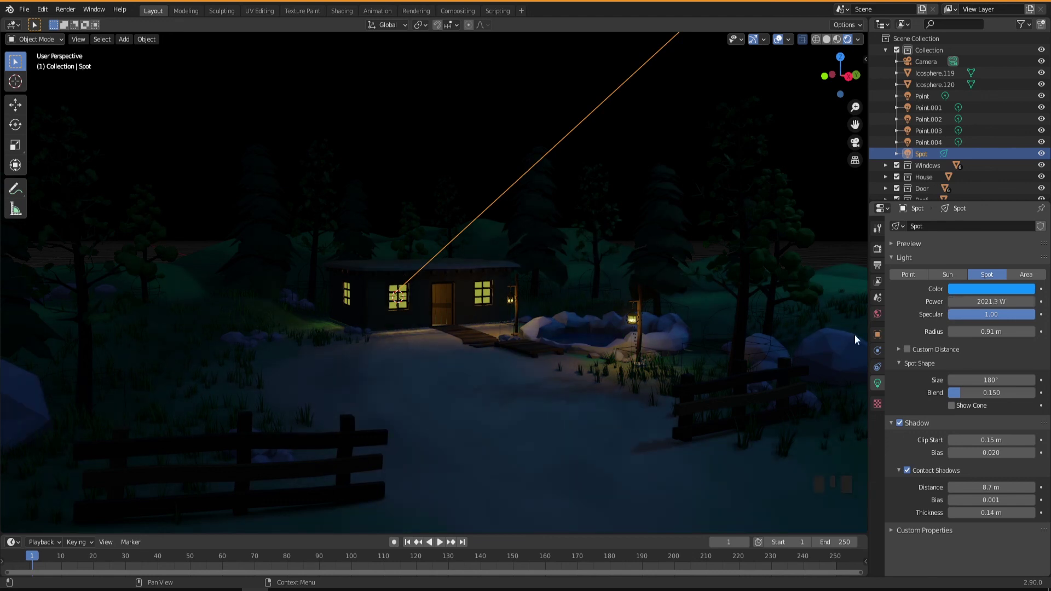
pyautogui.moveTo(511, 361); pyautogui.dragTo(472, 367, button='middle')
pyautogui.scroll(-2, 472, 379)
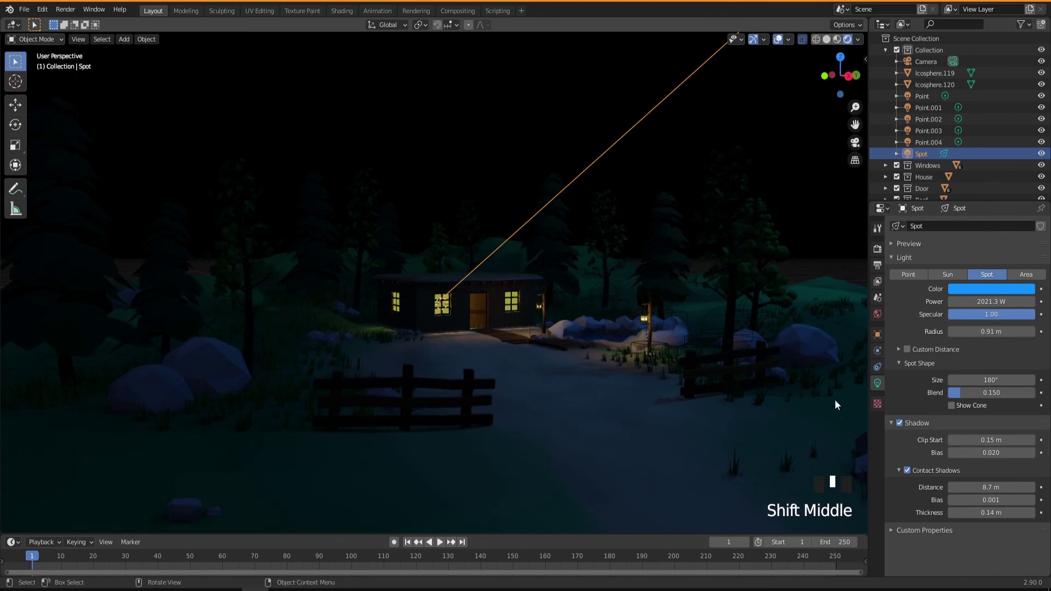
# Try a strength of 1.000 on the world's Night.jpg Background shader, undo it, and return to the spot light's settings
pyautogui.click(876, 314)
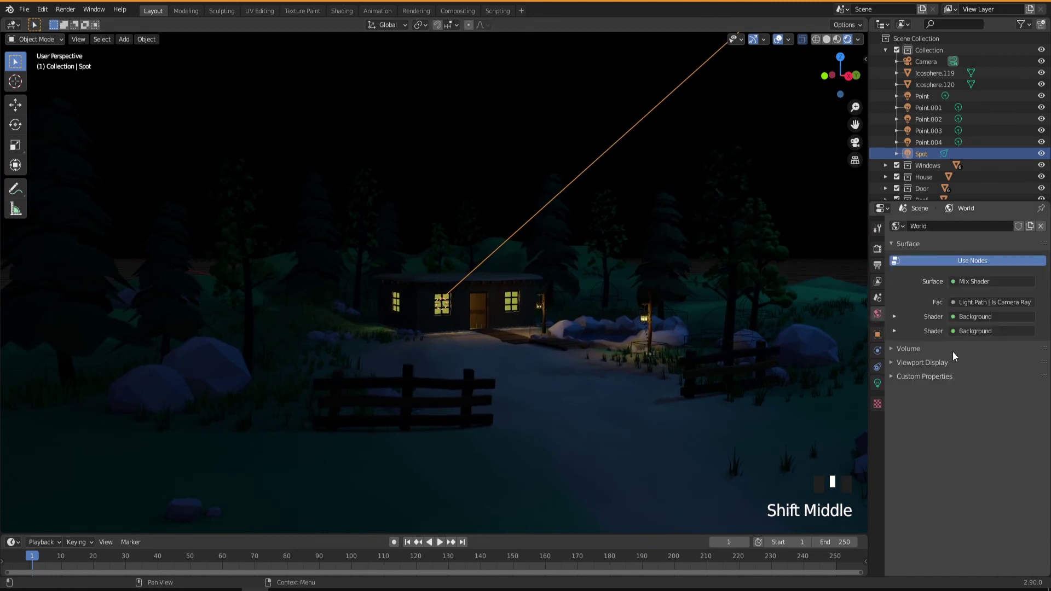
pyautogui.click(894, 316)
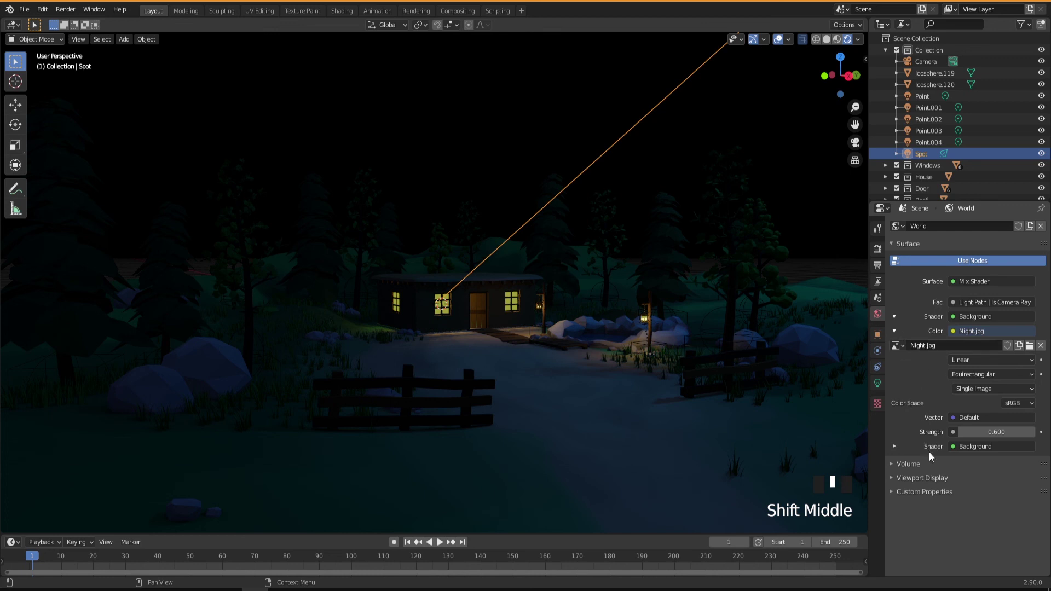
pyautogui.click(894, 445)
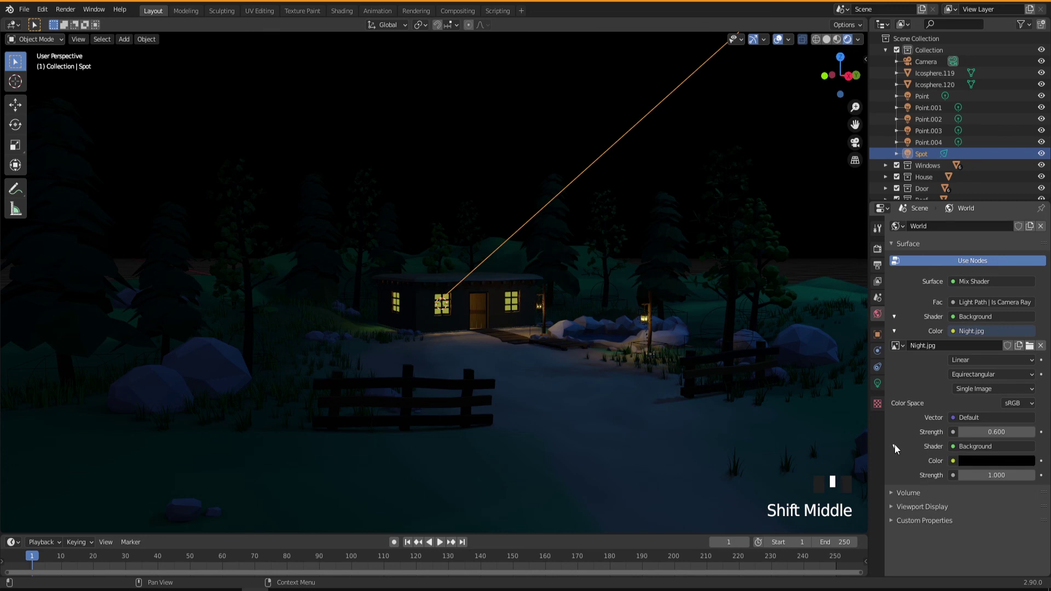
pyautogui.click(894, 445)
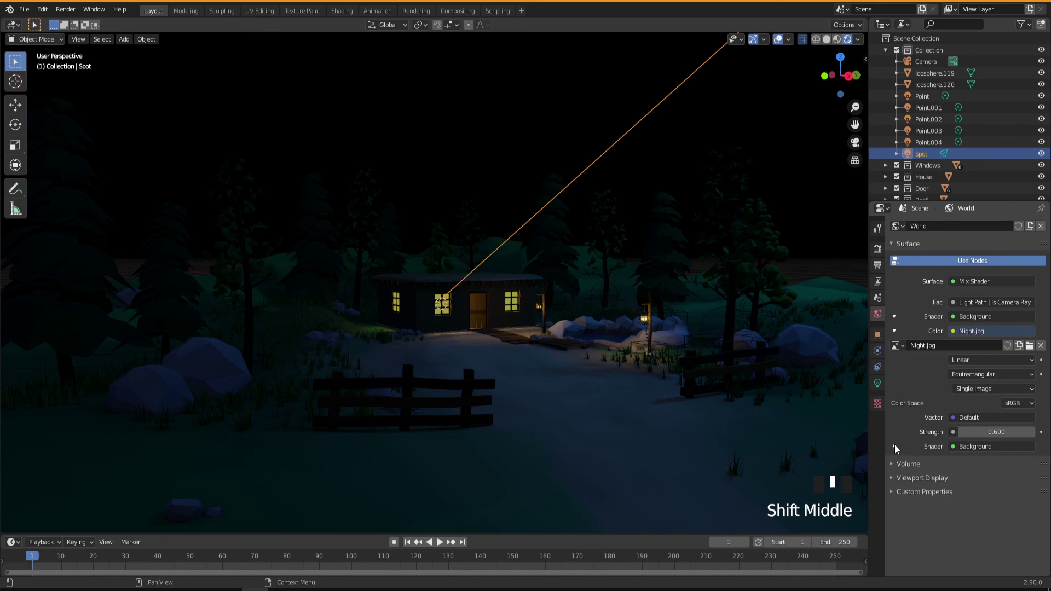
pyautogui.click(342, 11)
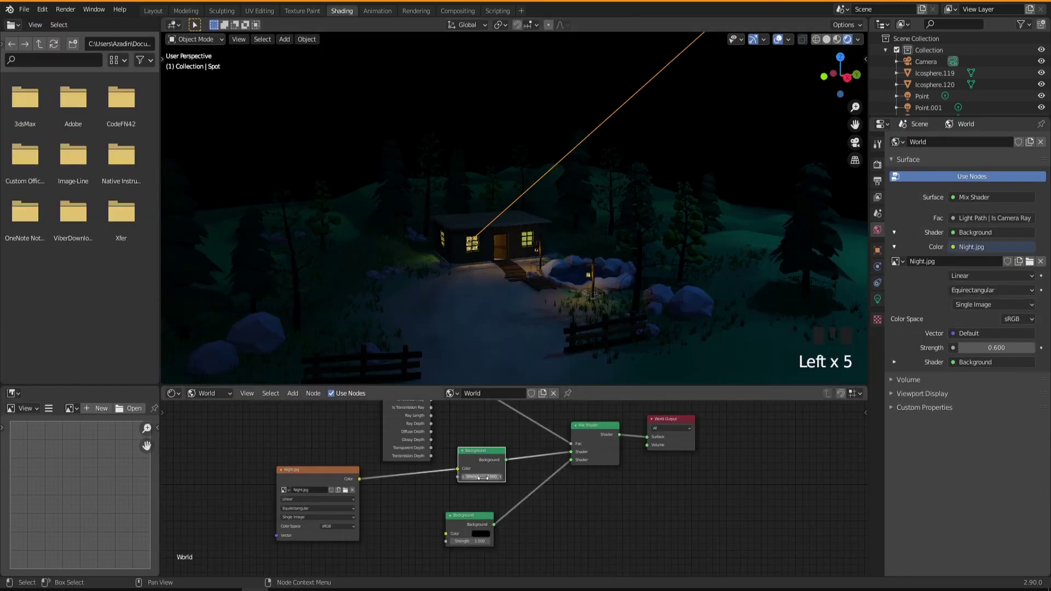
pyautogui.scroll(6, 479, 477)
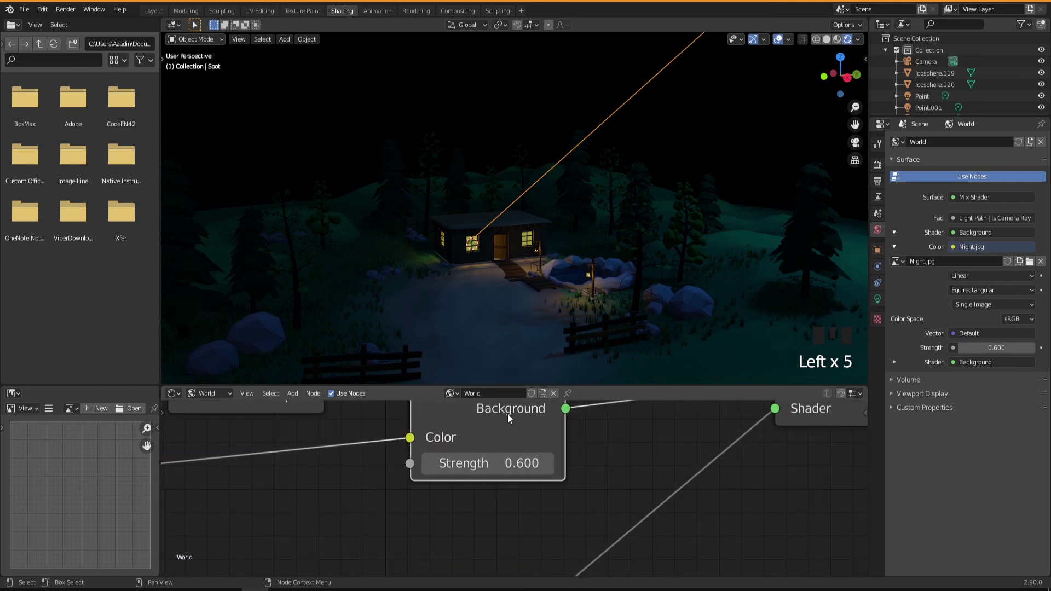
pyautogui.moveTo(510, 467)
pyautogui.mouseDown()
pyautogui.moveTo(569, 467)
pyautogui.moveTo(482, 466)
pyautogui.moveTo(525, 467)
pyautogui.moveTo(510, 464)
pyautogui.mouseUp()
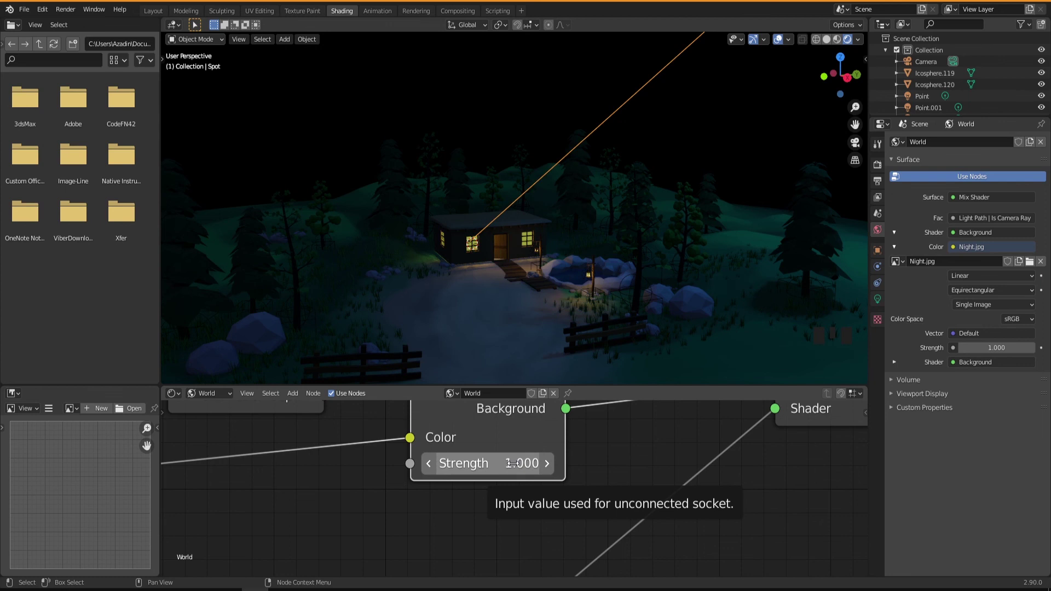
pyautogui.hotkey('ctrl', 'z')
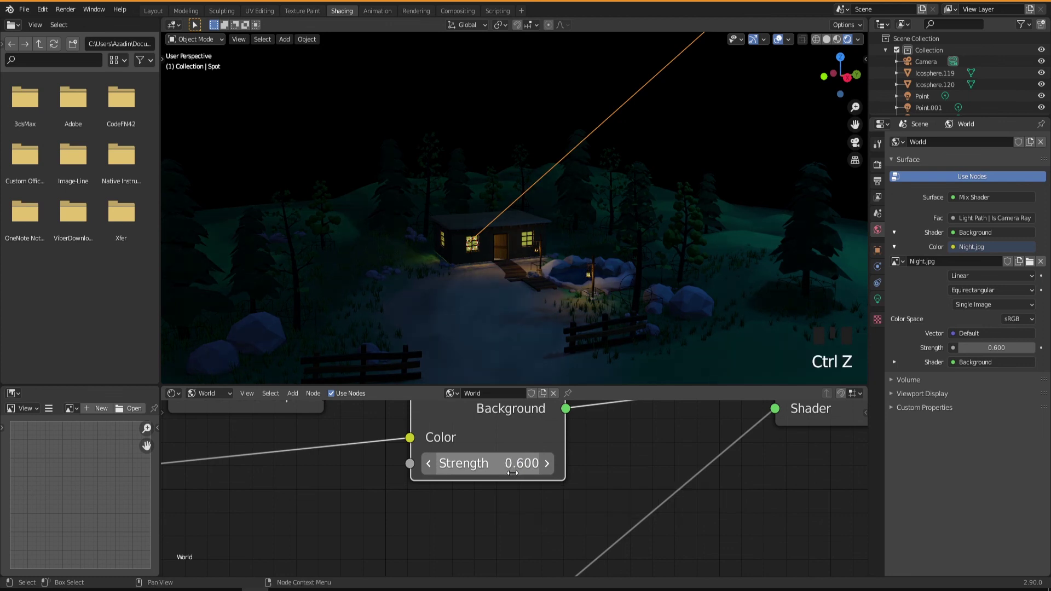
pyautogui.click(153, 11)
pyautogui.moveTo(445, 394); pyautogui.dragTo(550, 370, button='middle')
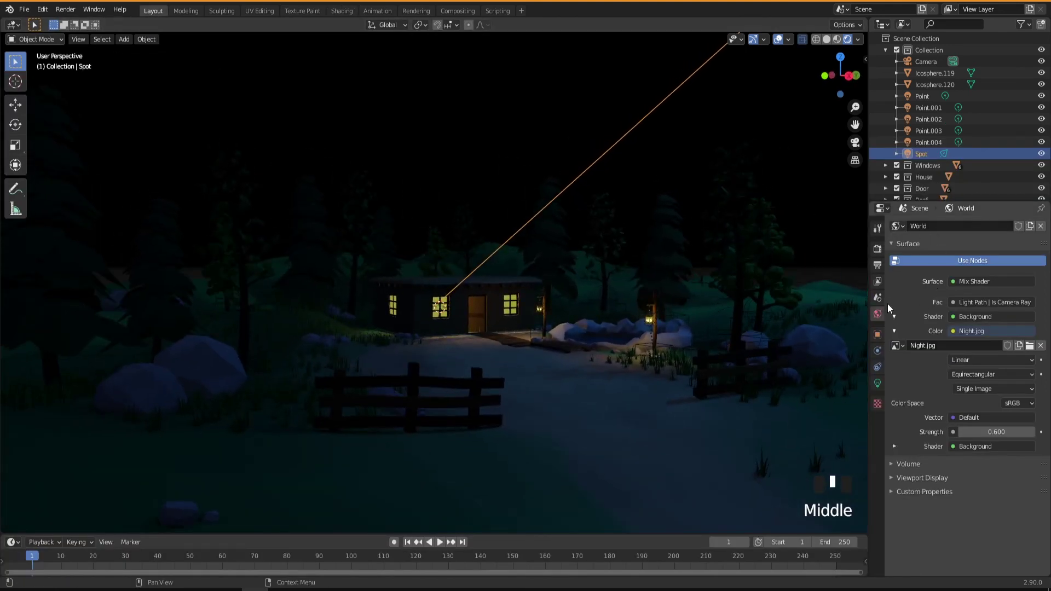
pyautogui.click(877, 384)
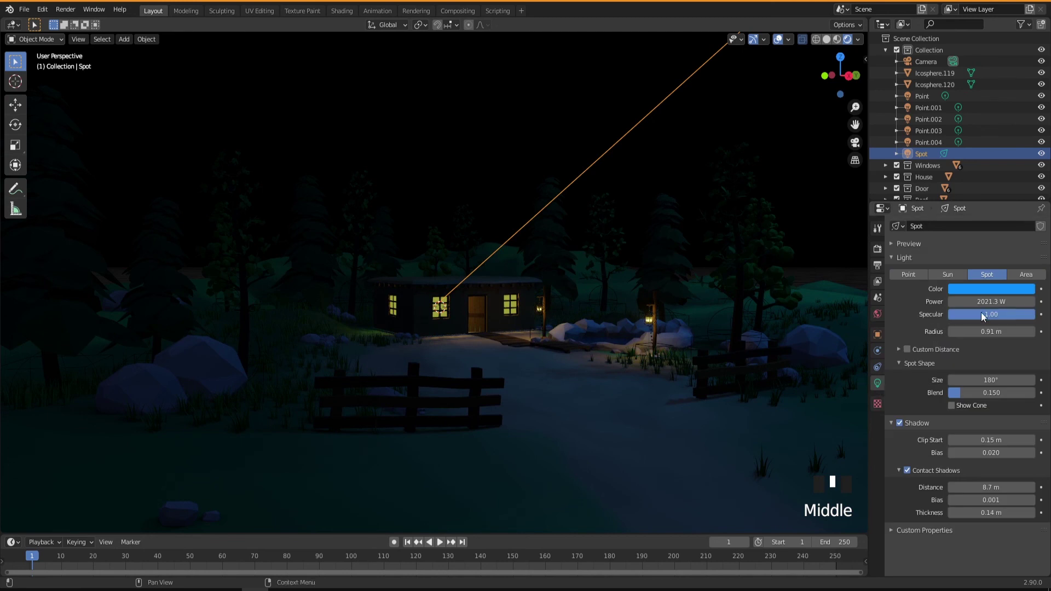
# Examine the night lighting on the house, the pond and the lanterns from several angles and distances
pyautogui.moveTo(500, 376); pyautogui.dragTo(434, 370, button='middle')
pyautogui.moveTo(326, 328); pyautogui.dragTo(492, 364, button='middle')
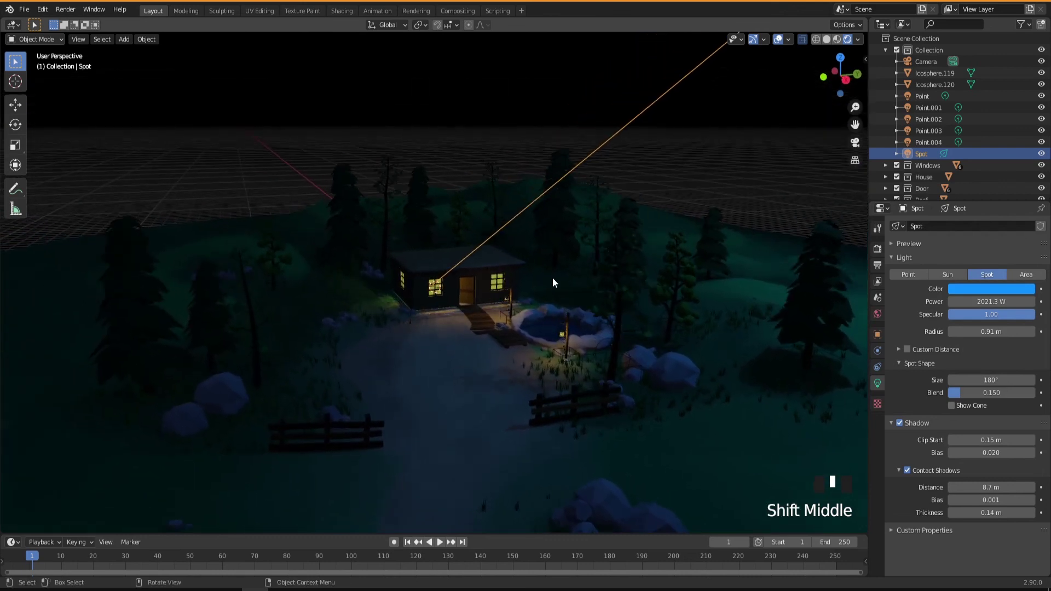
pyautogui.scroll(5, 579, 322)
pyautogui.moveTo(523, 311); pyautogui.dragTo(485, 271, button='middle')
pyautogui.moveTo(497, 347); pyautogui.dragTo(509, 347, button='middle')
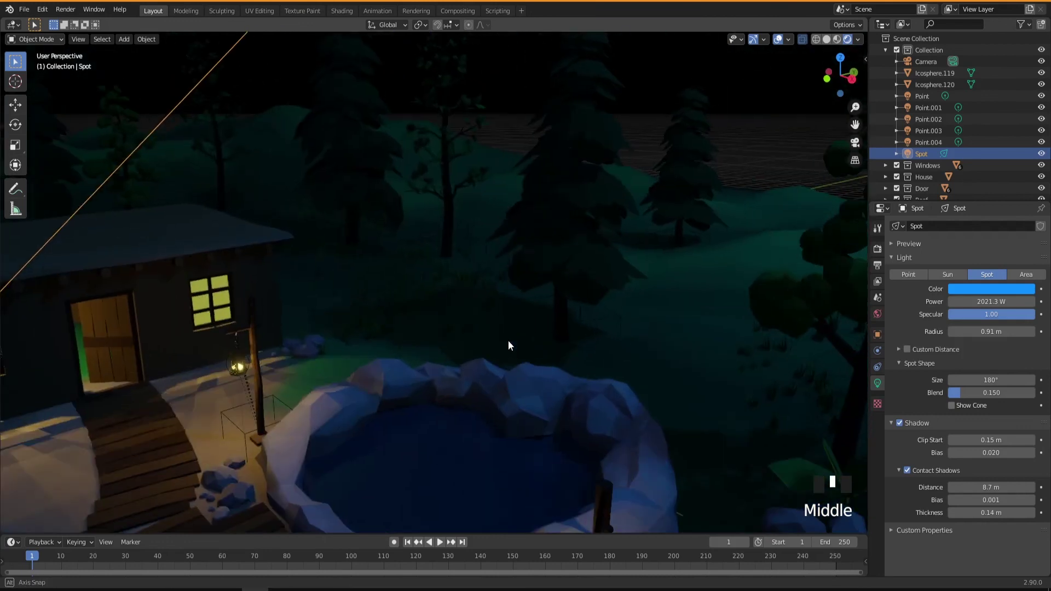
pyautogui.keyDown('shift'); pyautogui.moveTo(521, 389); pyautogui.dragTo(478, 355, button='middle'); pyautogui.keyUp('shift')
pyautogui.scroll(-3, 477, 354)
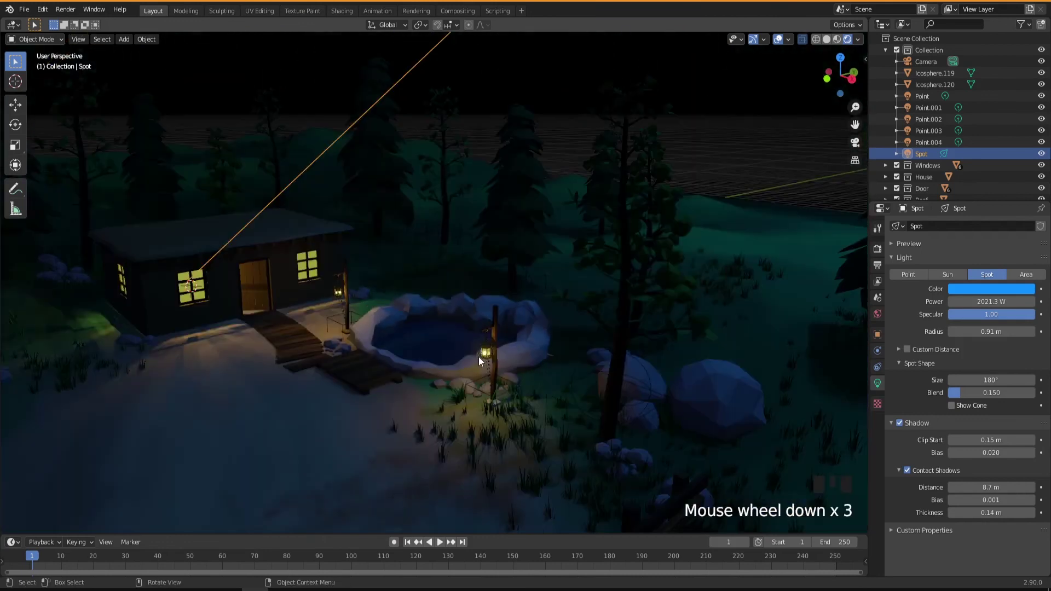
pyautogui.keyDown('shift'); pyautogui.moveTo(392, 336); pyautogui.dragTo(560, 278, button='middle'); pyautogui.keyUp('shift')
pyautogui.keyDown('shift'); pyautogui.moveTo(333, 341); pyautogui.dragTo(423, 253, button='middle'); pyautogui.keyUp('shift')
pyautogui.scroll(4, 423, 253)
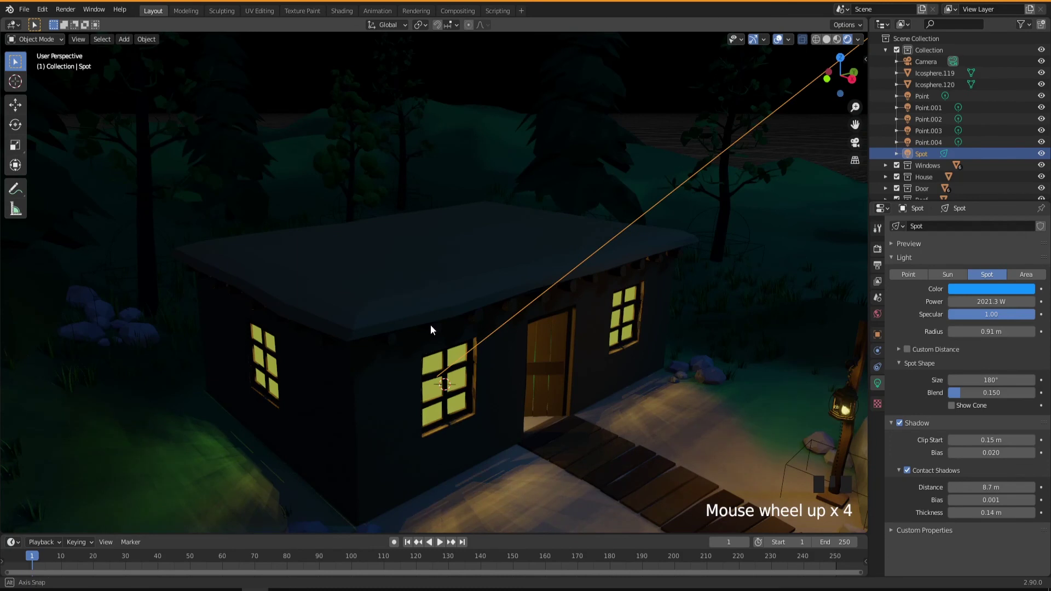
pyautogui.moveTo(432, 328); pyautogui.dragTo(418, 319, button='middle')
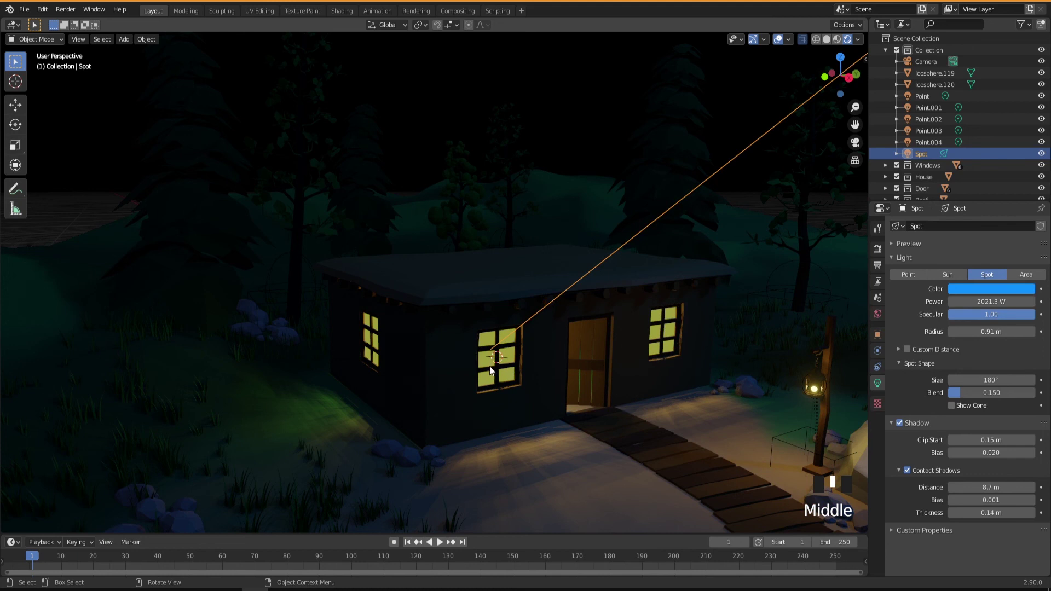
# Add a point light at the front window and raise it about 3.44 m along Z, above the roof
pyautogui.hotkey('shift', 'a')
pyautogui.moveTo(483, 366)
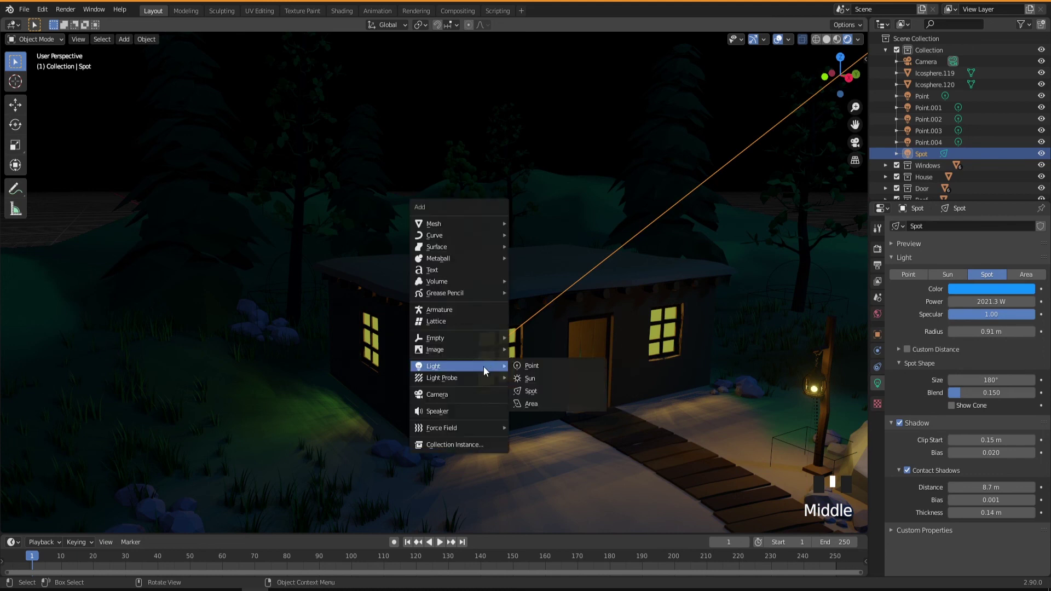
pyautogui.click(526, 366)
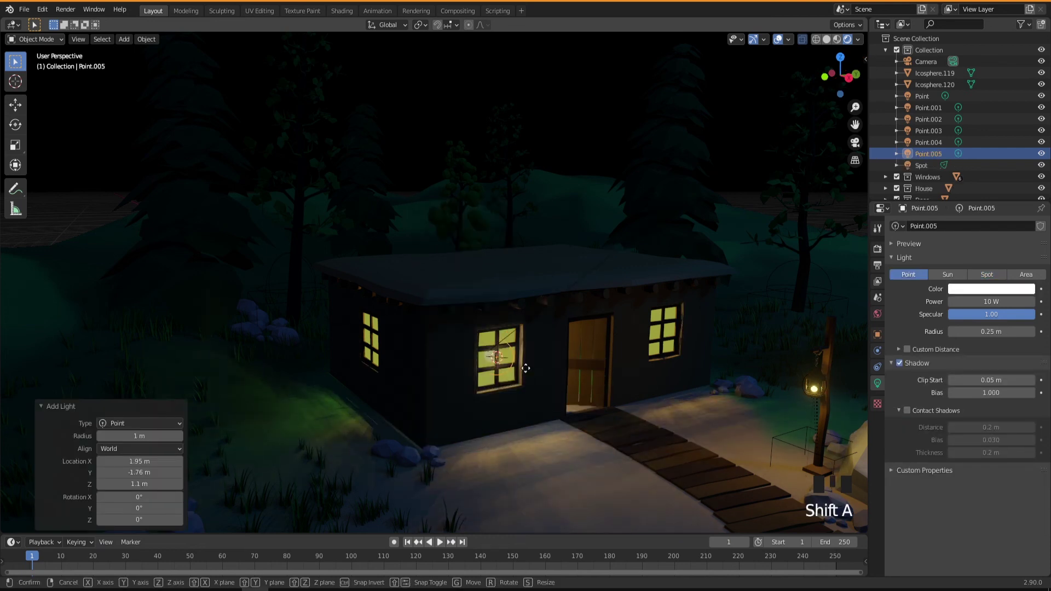
pyautogui.press('g')
pyautogui.press('z')
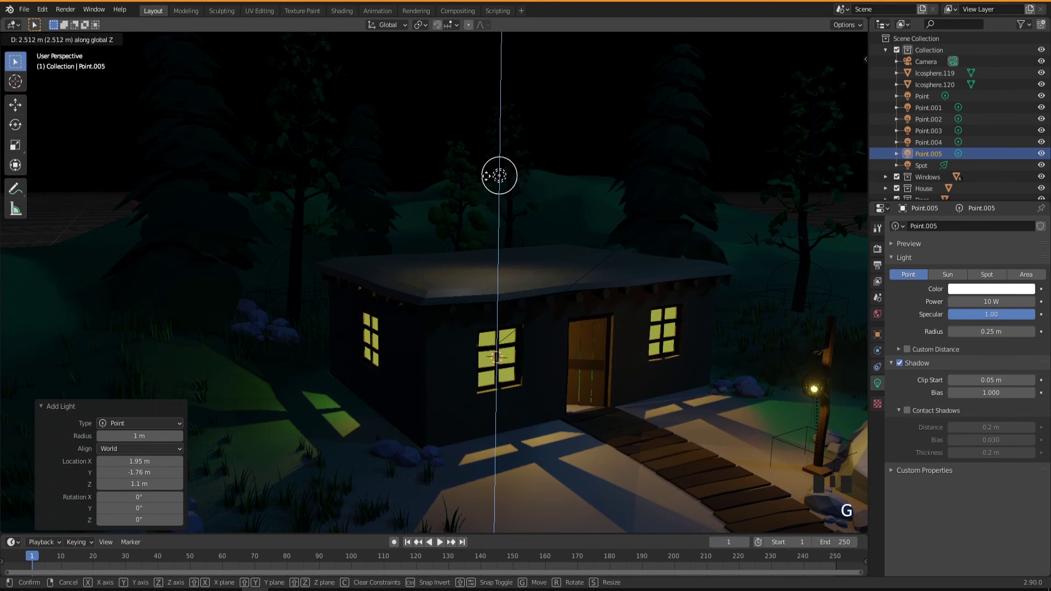
pyautogui.click(483, 119)
# Move the new point light about -1.60 m along X so it sits over the house roof
pyautogui.moveTo(475, 227); pyautogui.dragTo(524, 347, button='middle')
pyautogui.scroll(-3, 553, 389)
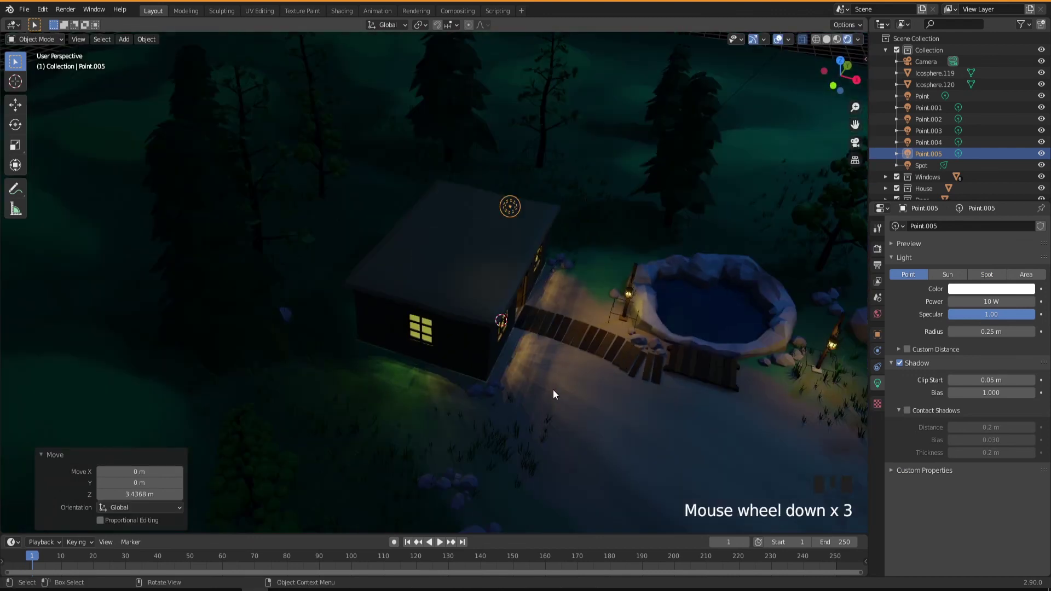
pyautogui.press('g')
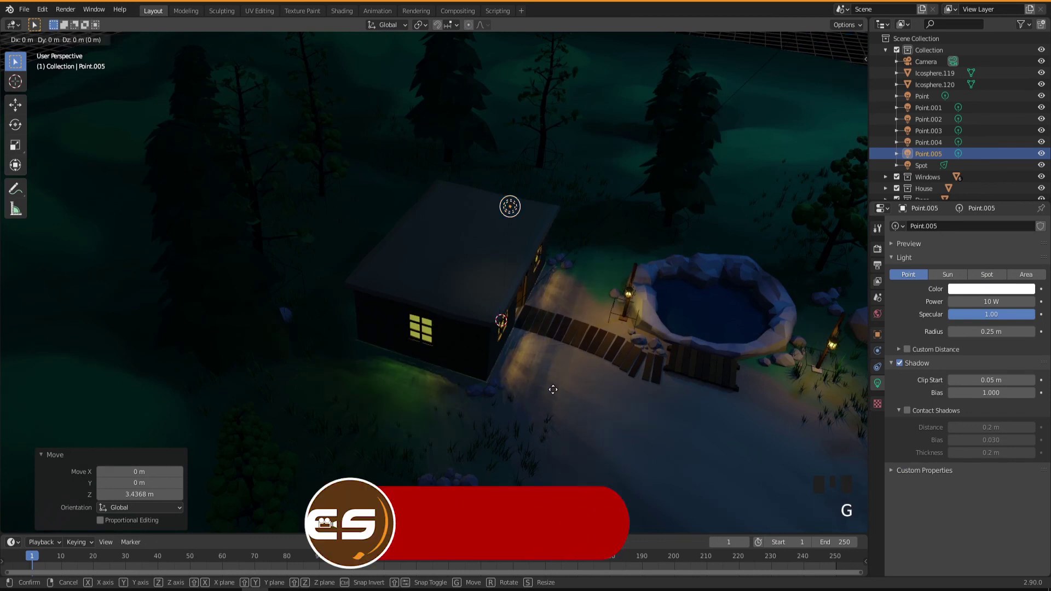
pyautogui.press('x')
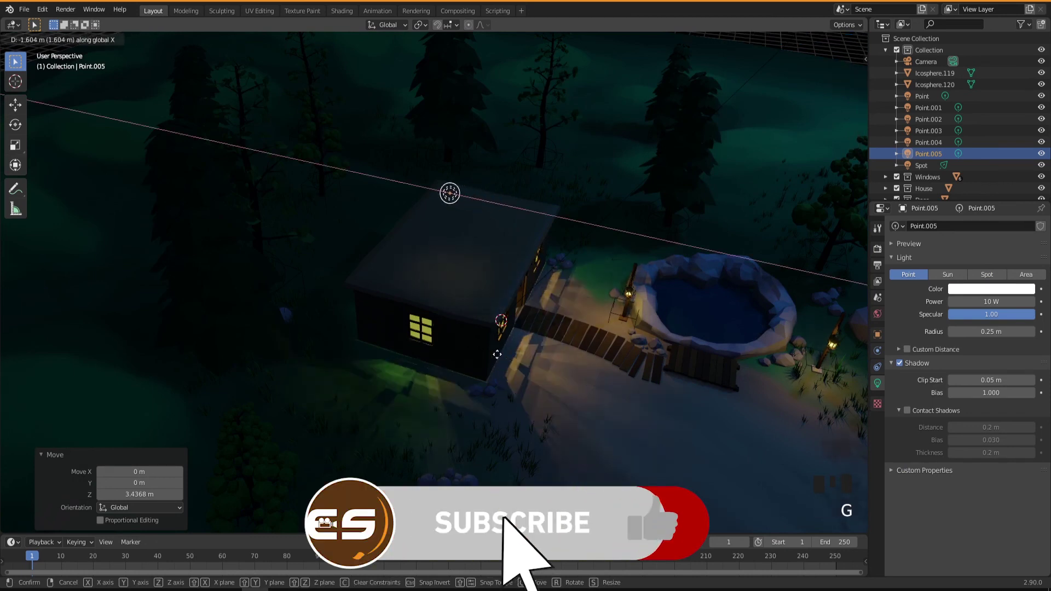
pyautogui.click(496, 354)
pyautogui.moveTo(537, 409); pyautogui.dragTo(512, 400, button='middle')
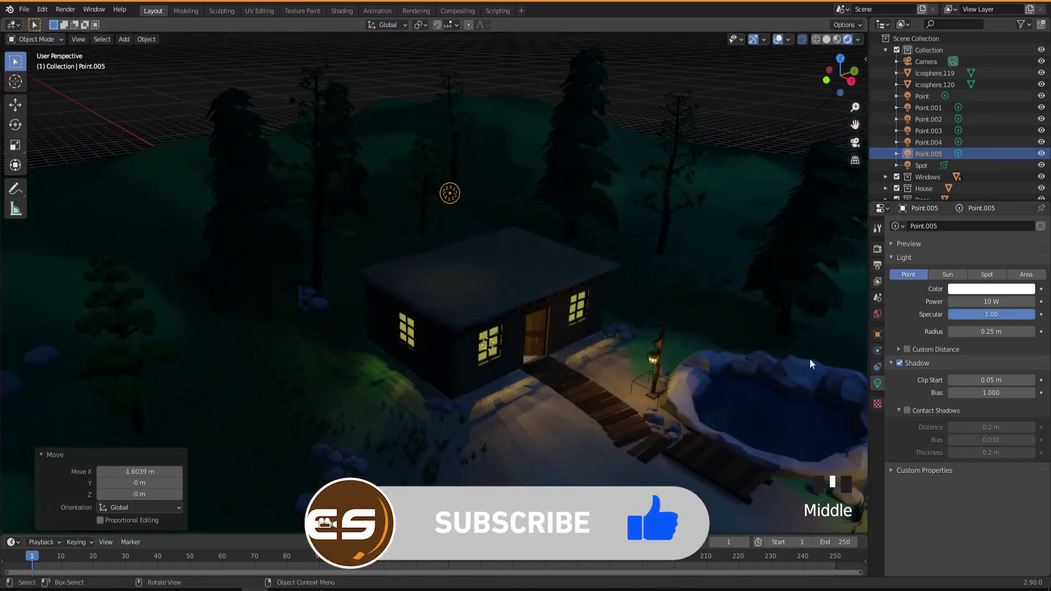
# Set the roof light's power to about 27.9 W and give it a bright light-blue color
pyautogui.moveTo(991, 301); pyautogui.dragTo(1010, 301)
pyautogui.click(991, 288)
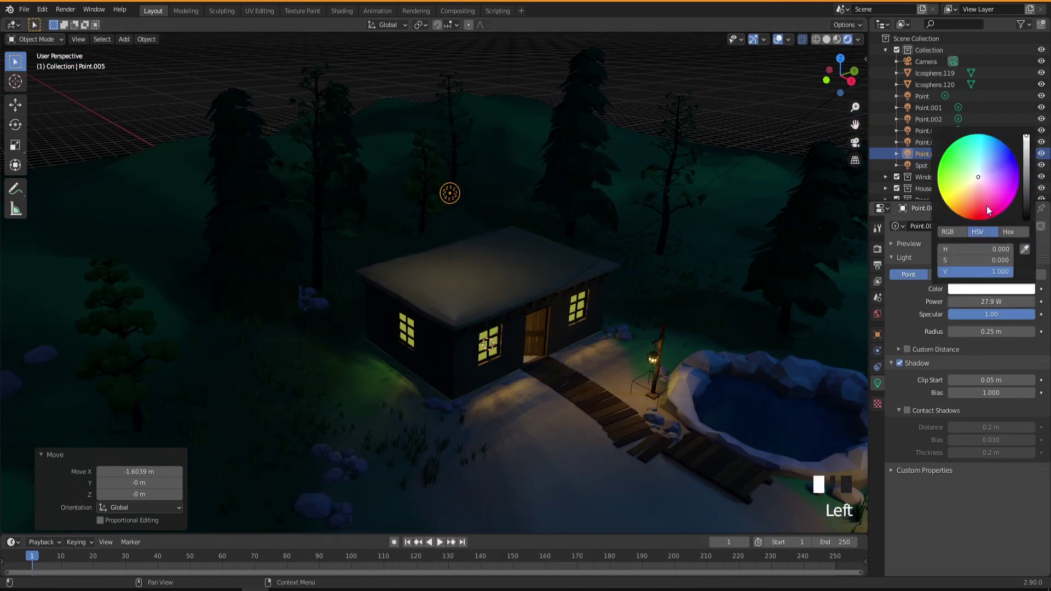
pyautogui.click(993, 149)
pyautogui.moveTo(548, 367); pyautogui.dragTo(498, 353, button='middle')
# Enlarge the roof light's radius to about 2.51 m and raise its power to about 66.6 W
pyautogui.moveTo(991, 331); pyautogui.dragTo(1034, 331)
pyautogui.moveTo(350, 329); pyautogui.dragTo(337, 309, button='middle')
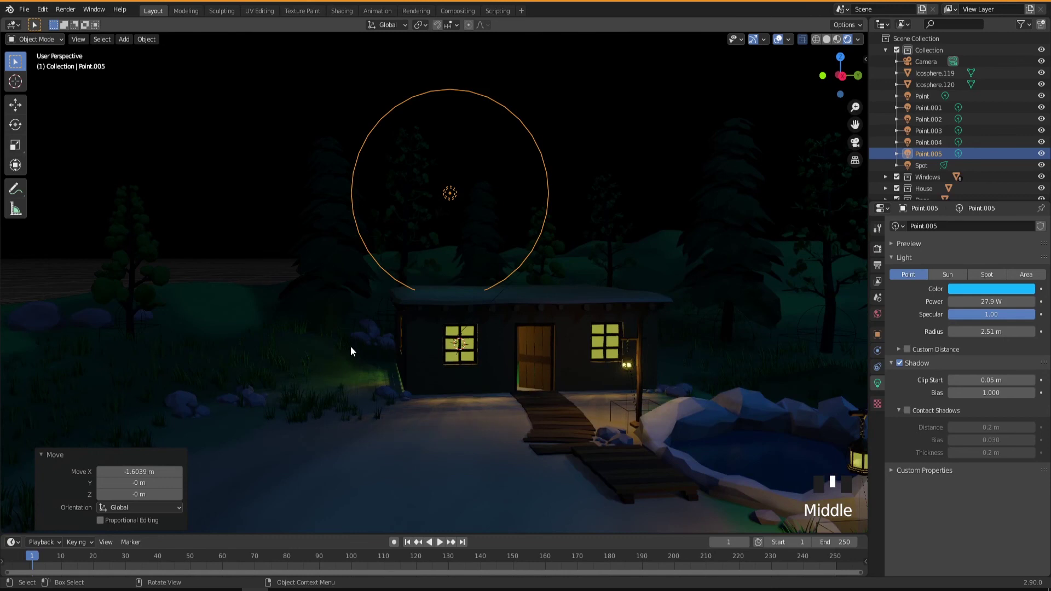
pyautogui.keyDown('shift'); pyautogui.moveTo(438, 359); pyautogui.dragTo(421, 402, button='middle'); pyautogui.keyUp('shift')
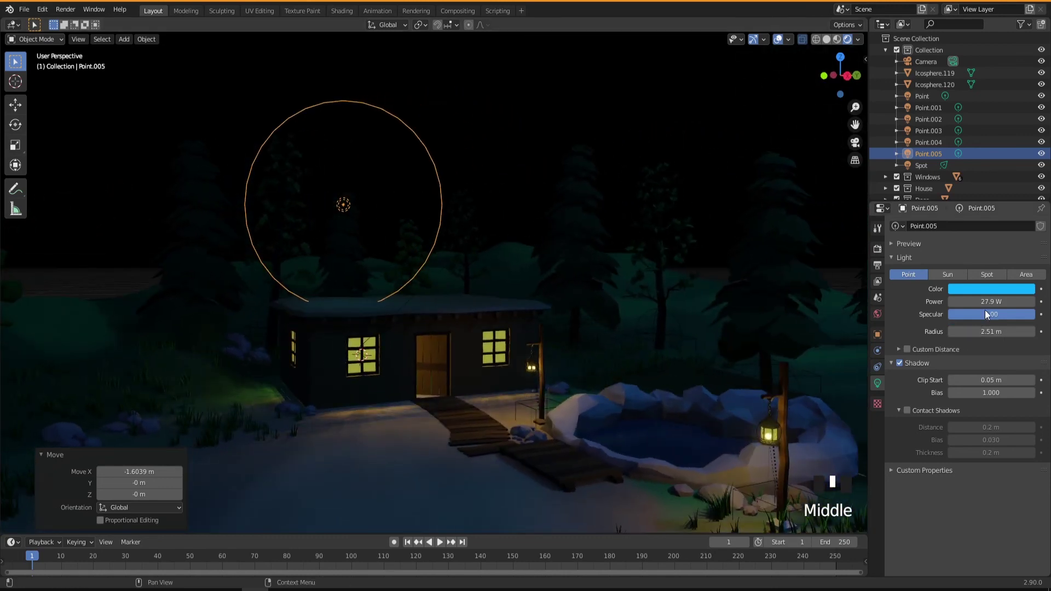
pyautogui.moveTo(985, 301); pyautogui.dragTo(1018, 302)
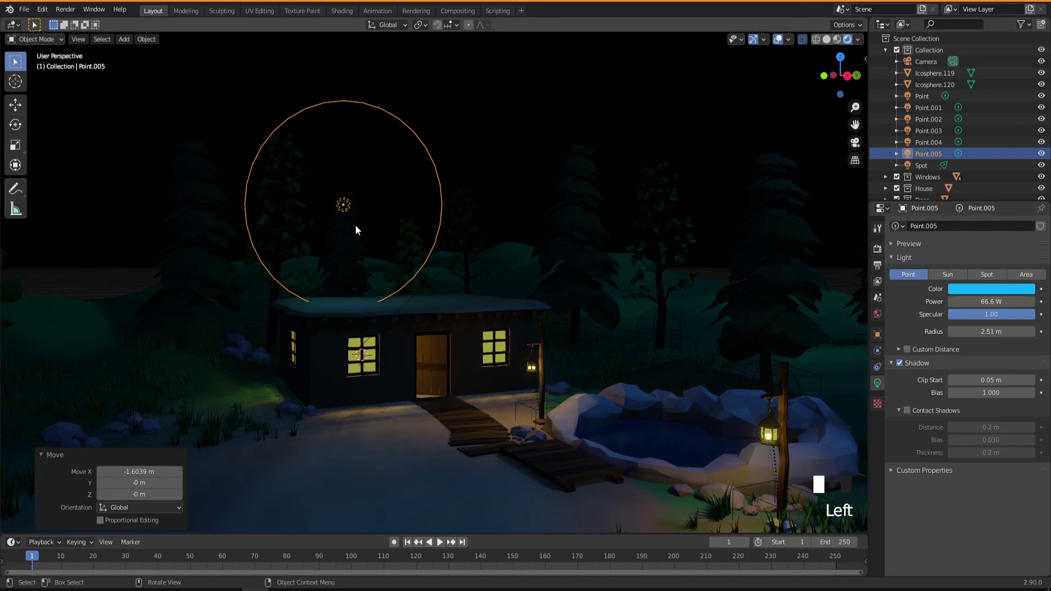
# Move the roof light about 3.98 m along Y and lift it about 1.56 m higher along Z
pyautogui.press('g')
pyautogui.press('y')
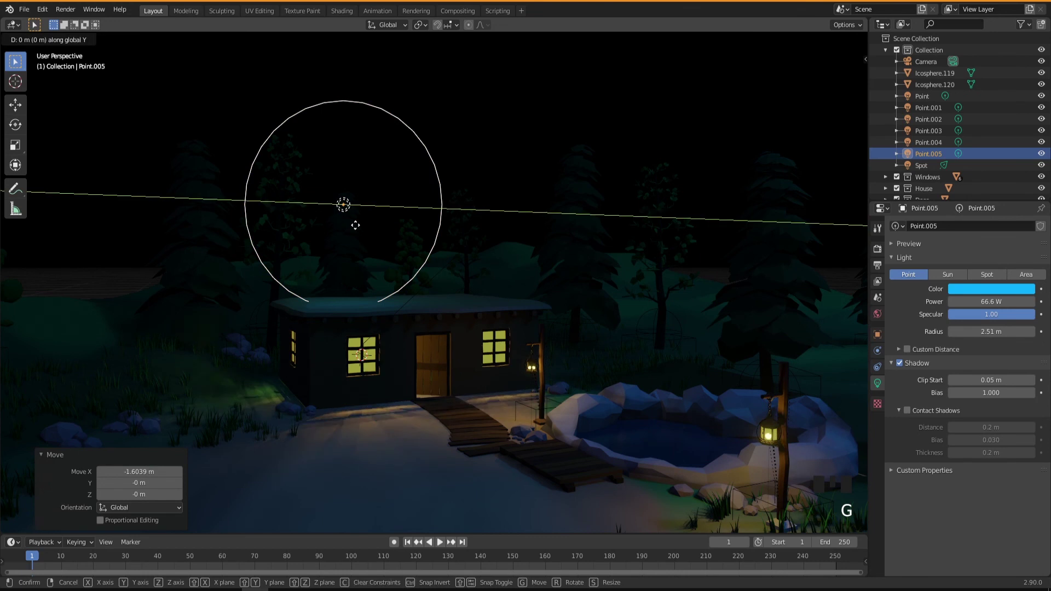
pyautogui.click(495, 188)
pyautogui.press('g')
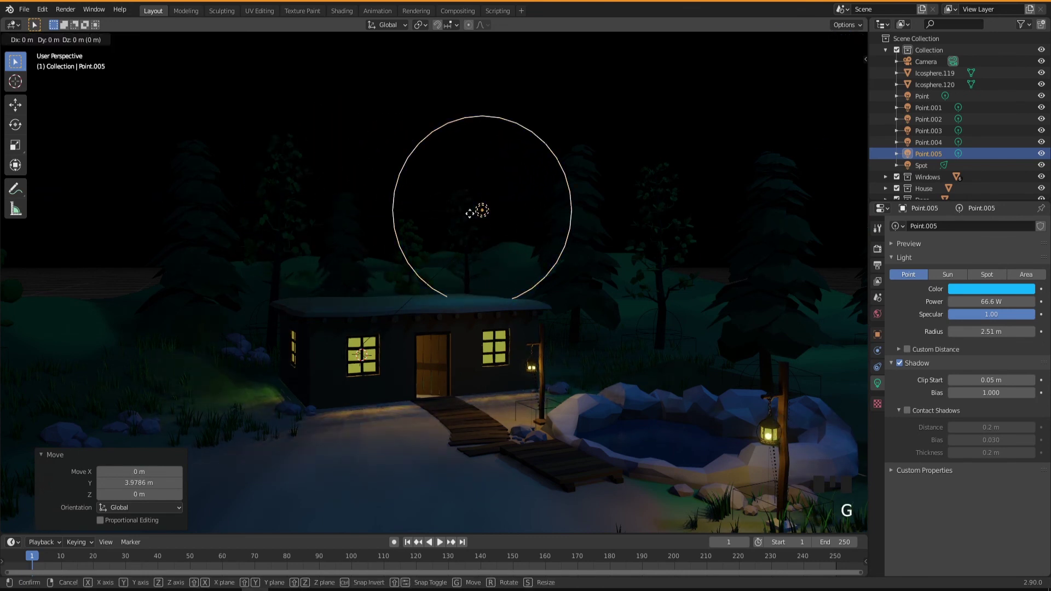
pyautogui.press('z')
pyautogui.click(460, 155)
pyautogui.moveTo(463, 388); pyautogui.dragTo(489, 395, button='middle')
pyautogui.scroll(-2, 531, 422)
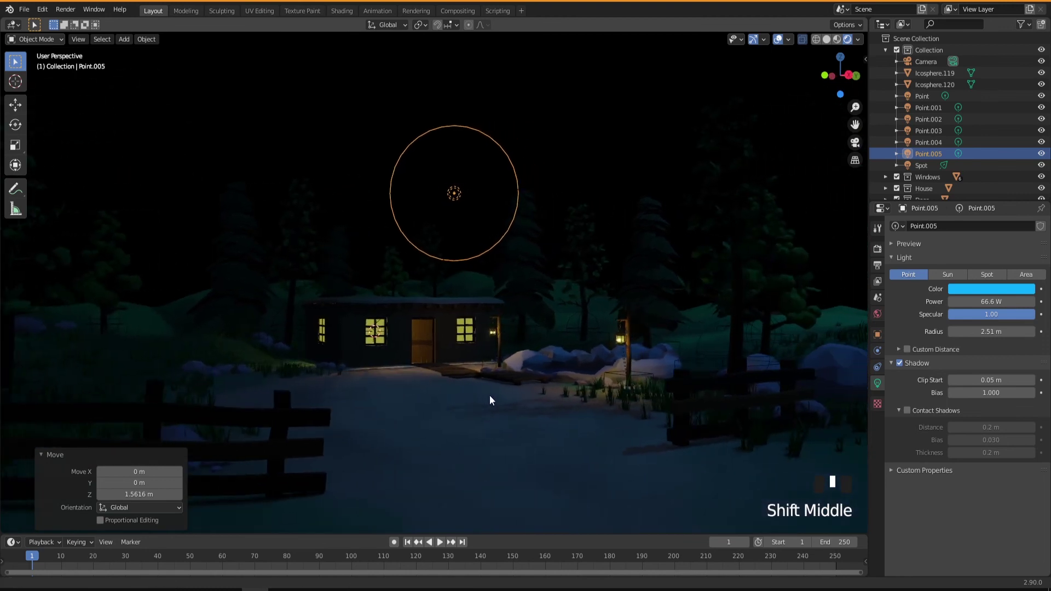
# Compare the settings of the spot light and the roof light, clear the selection, and view the lit scene
pyautogui.click(569, 149)
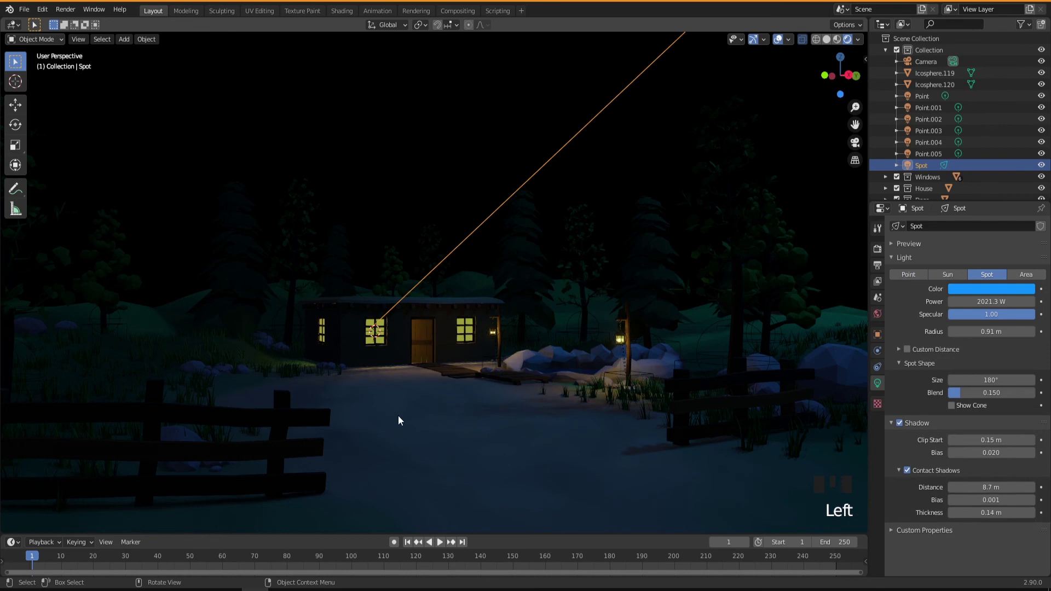
pyautogui.click(465, 422)
pyautogui.click(506, 248)
pyautogui.click(485, 228)
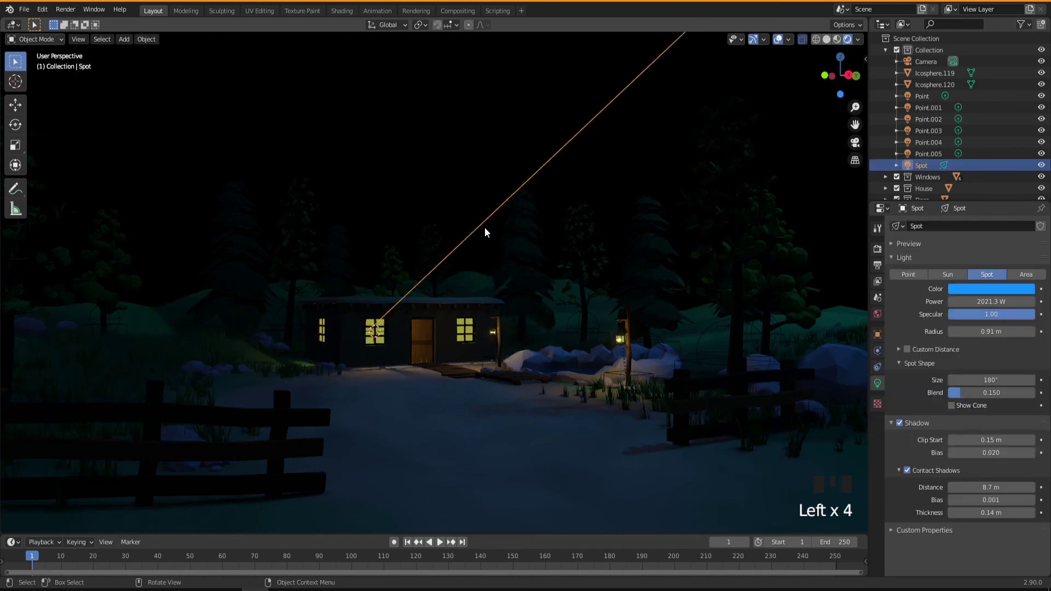
pyautogui.click(462, 191)
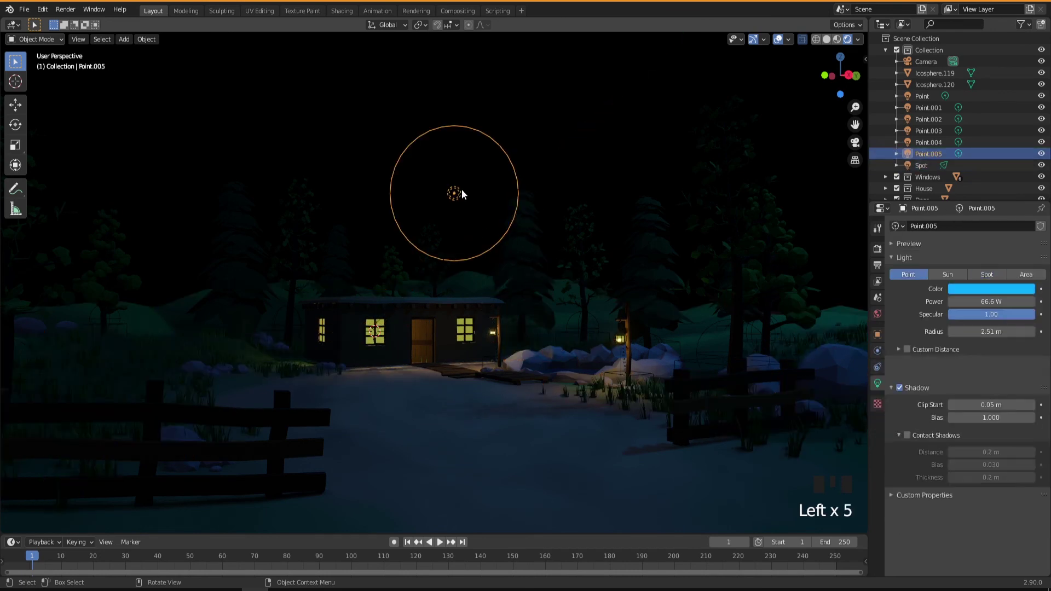
pyautogui.click(548, 131)
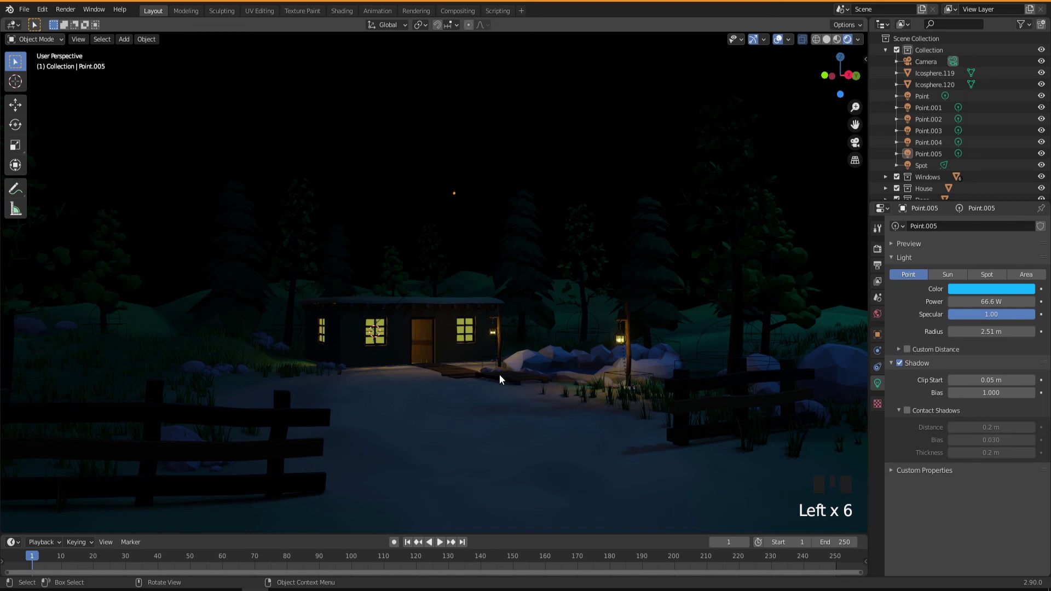
pyautogui.moveTo(431, 393)
pyautogui.mouseDown(button='middle')
pyautogui.moveTo(418, 395)
pyautogui.moveTo(444, 400)
pyautogui.moveTo(434, 397)
pyautogui.mouseUp(button='middle')
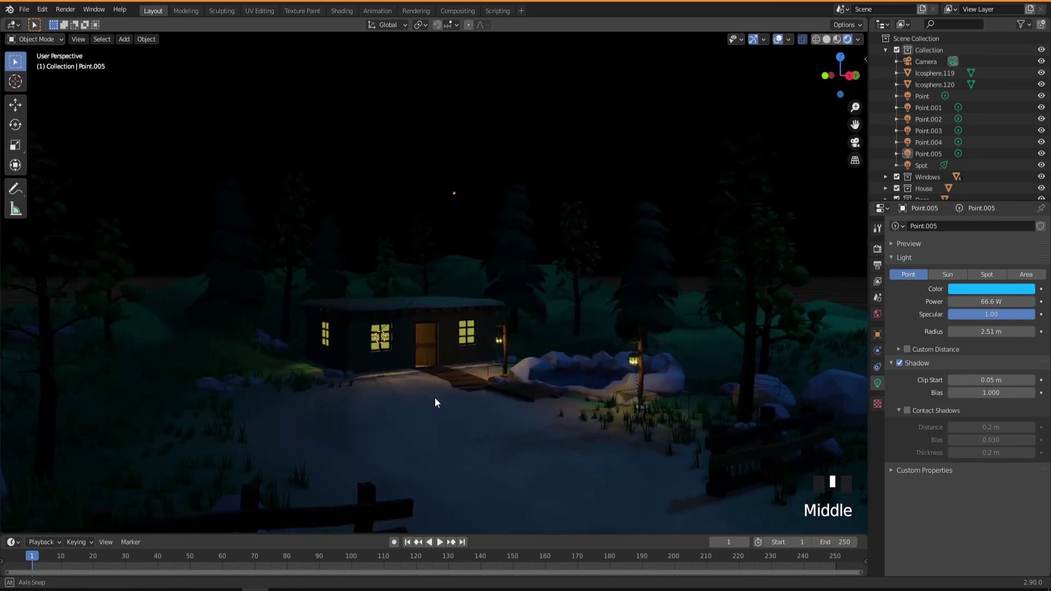